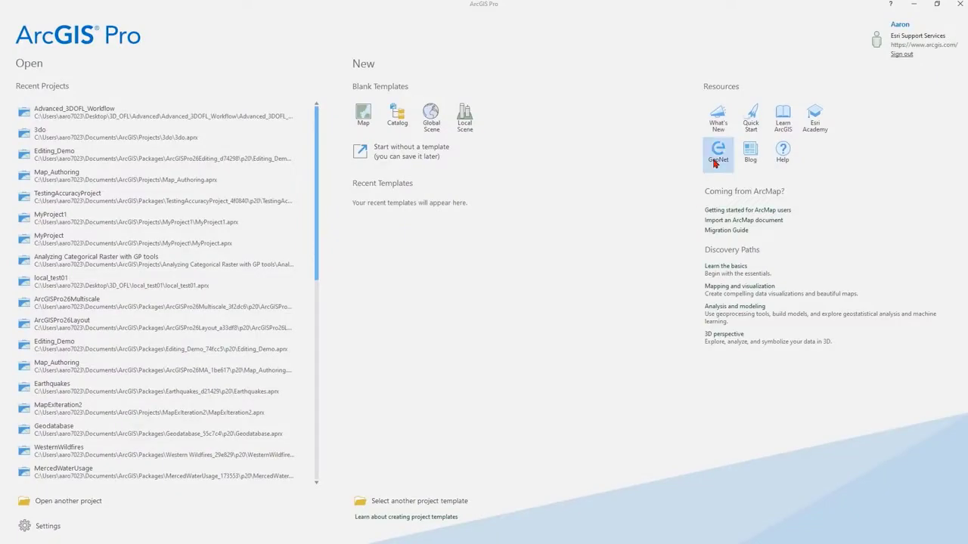
- Open the GeoNet community and the ArcGIS blog from the start page resources and skim the blog page
left_click(719, 150)
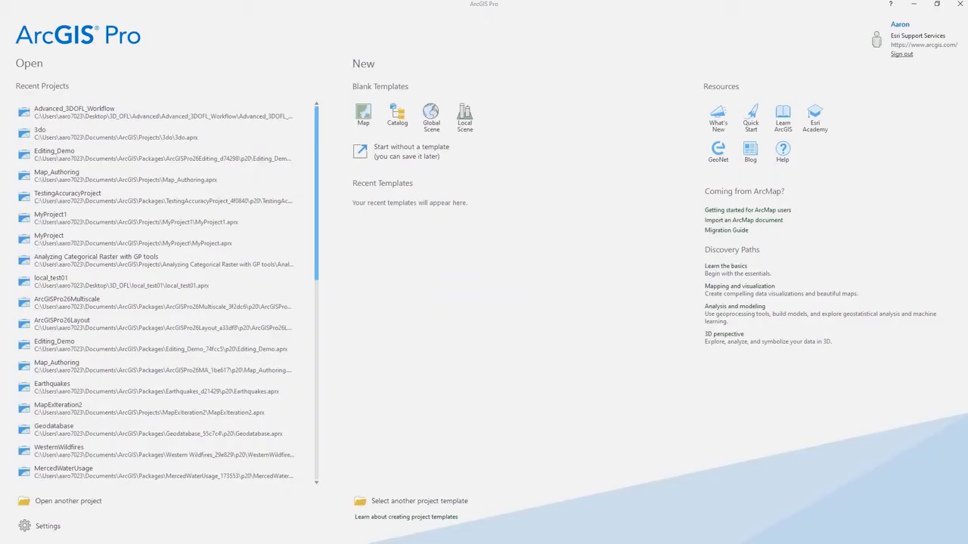
left_click(750, 155)
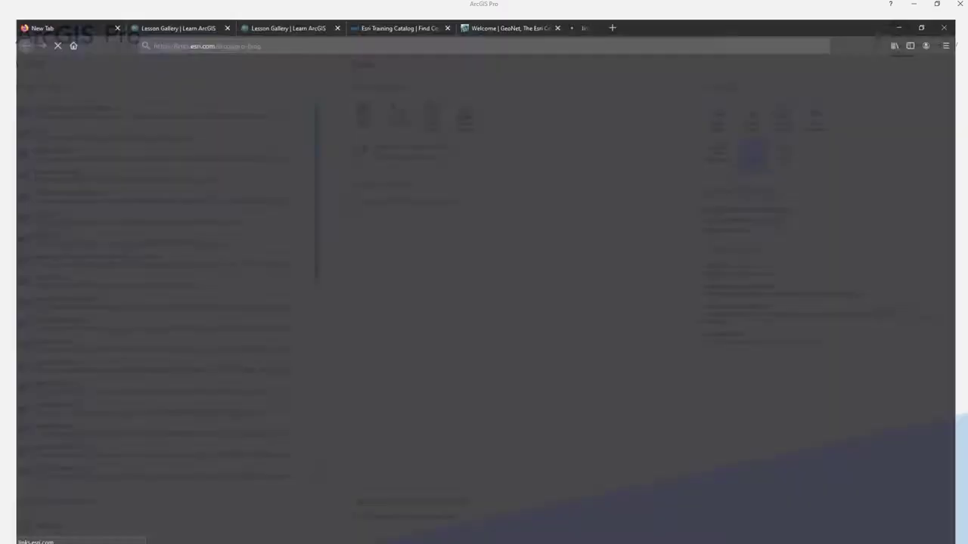
scroll(484, 303, "down", 5)
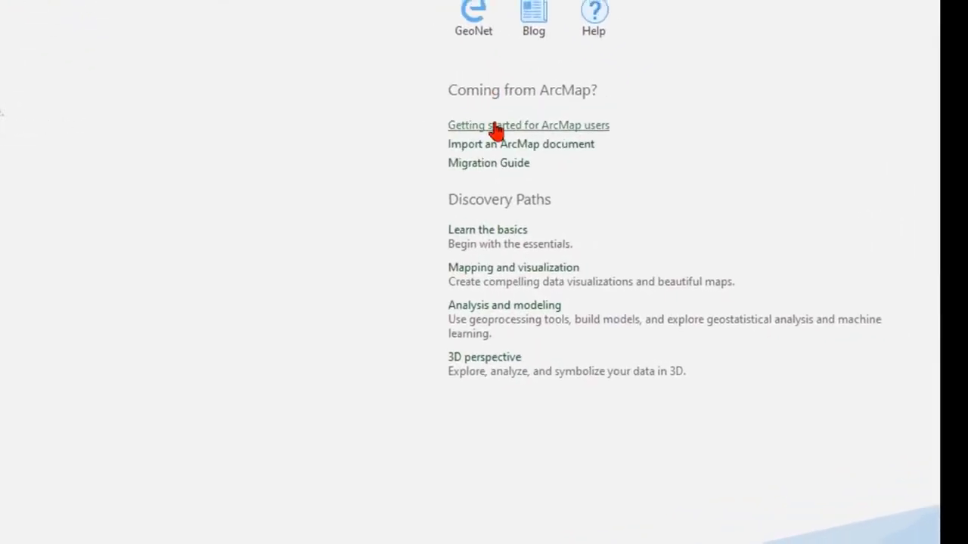
- Open the getting-started guide for ArcMap users and the Try ArcGIS Pro learning path, and look through both pages
left_click(476, 120)
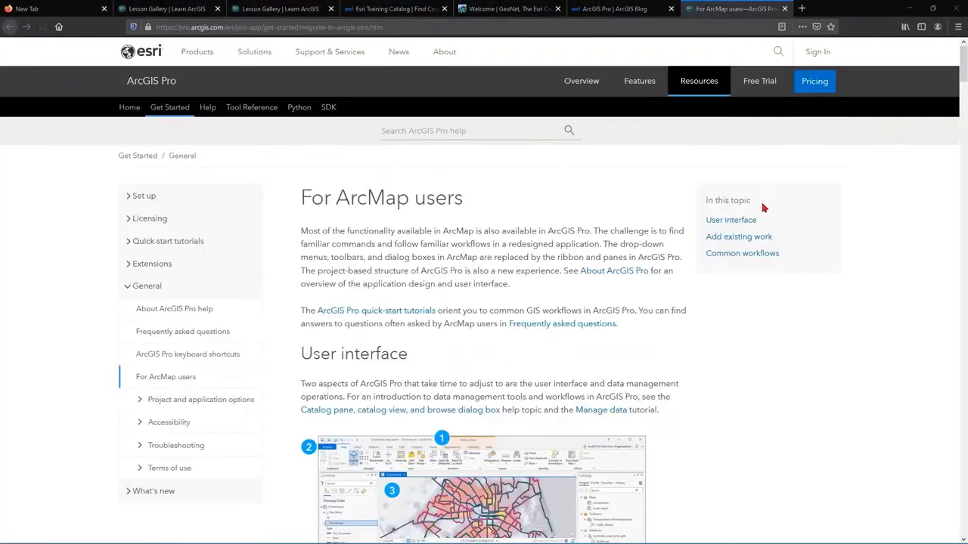
scroll(758, 214, "down", 5)
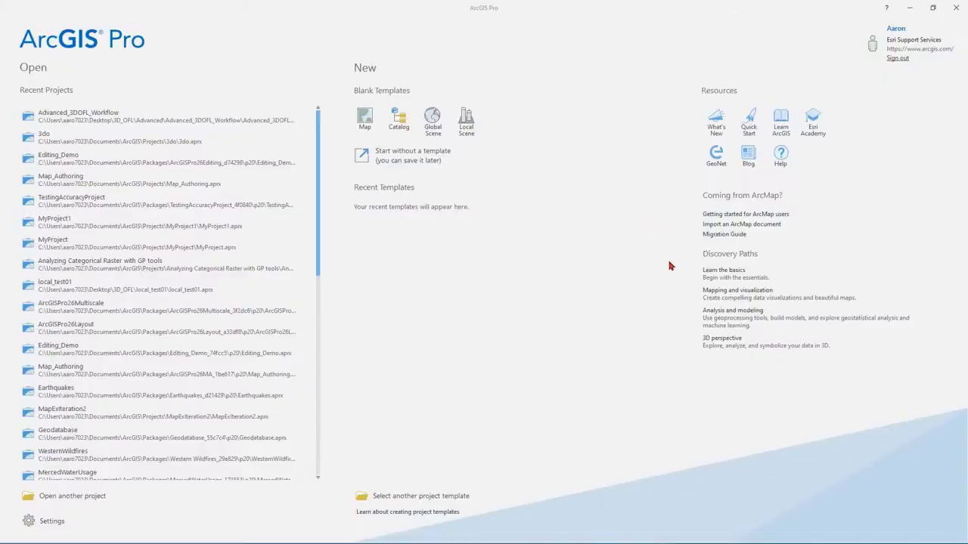
left_click(464, 112)
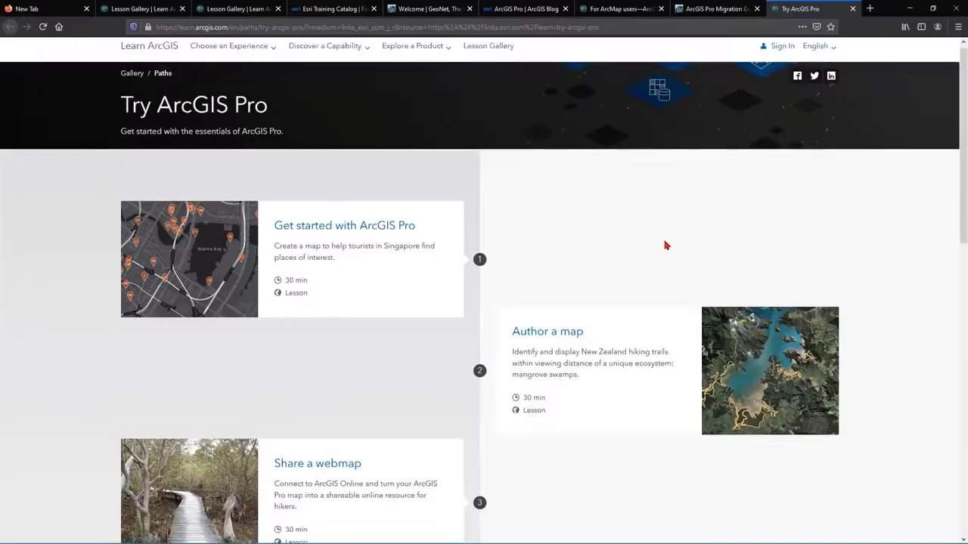
scroll(665, 245, "down", 3)
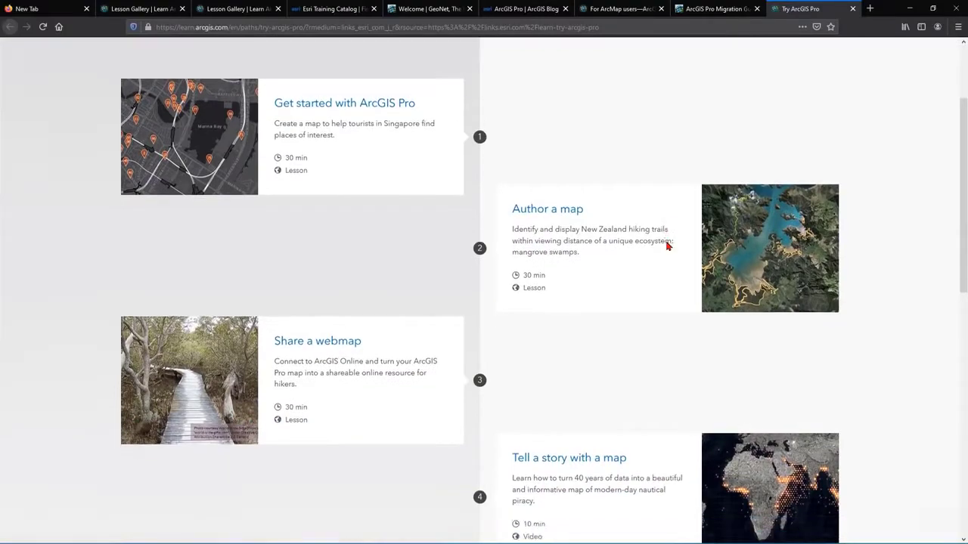
scroll(667, 245, "down", 8)
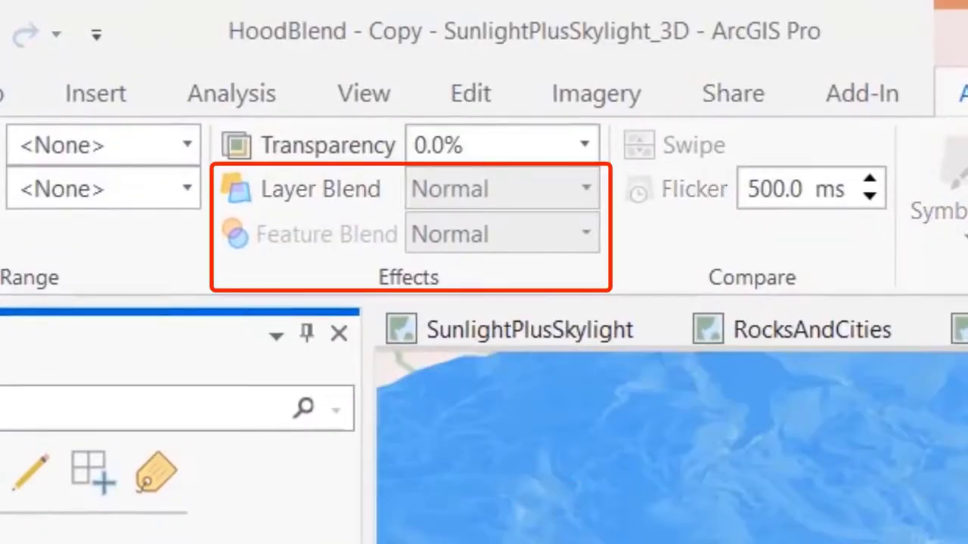
- Set the HoodGI.tif_Band_3 raster's layer blend to Multiply and the Sky light group's layer blend to Screen
left_click(586, 189)
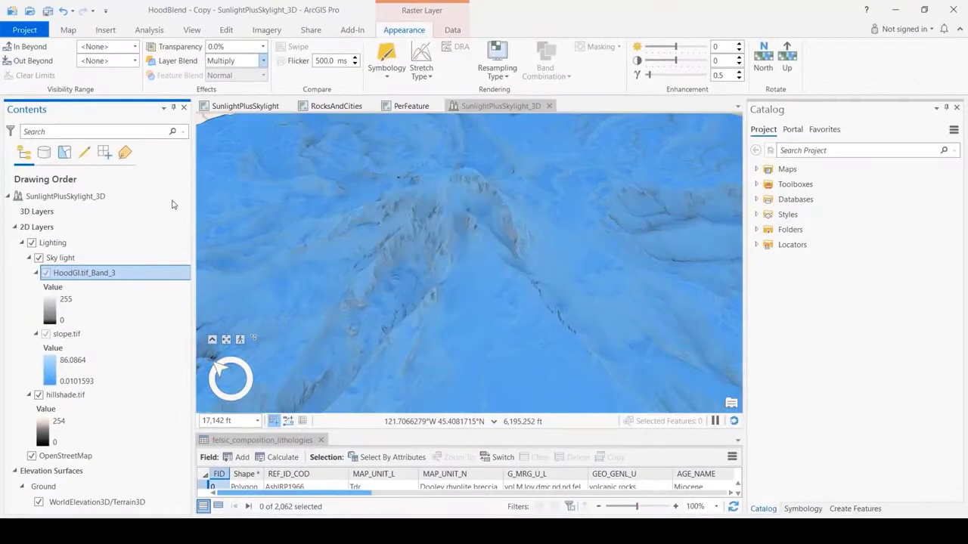
left_click(61, 258)
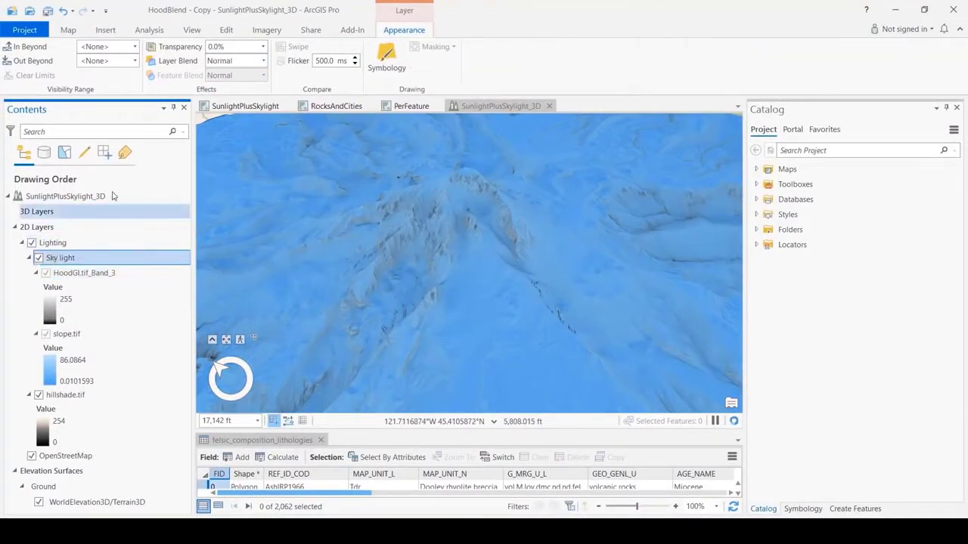
left_click(262, 60)
left_click(227, 106)
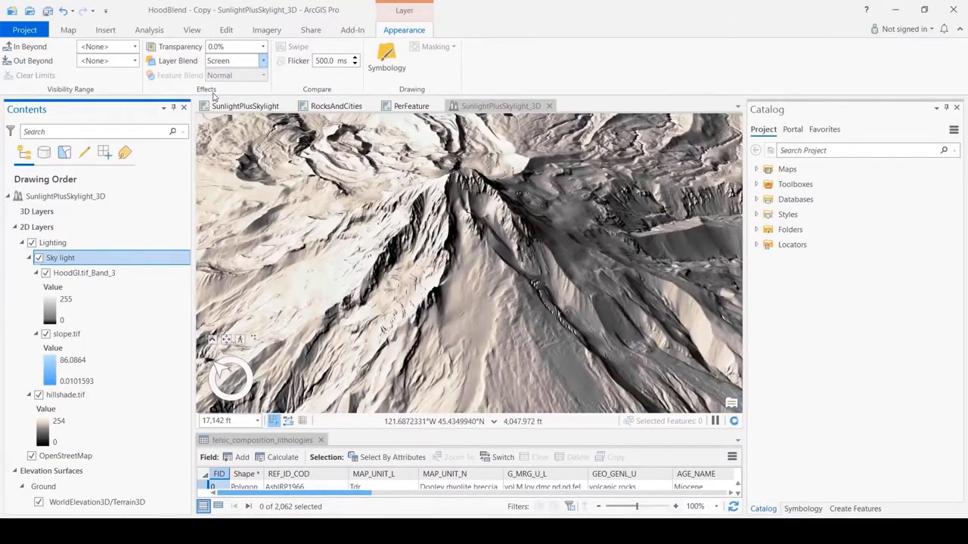
- Set the layer blend of the Lighting group to Multiply and inspect the blended mountain in the 3D scene
left_click(50, 244)
left_click(263, 61)
left_click(229, 182)
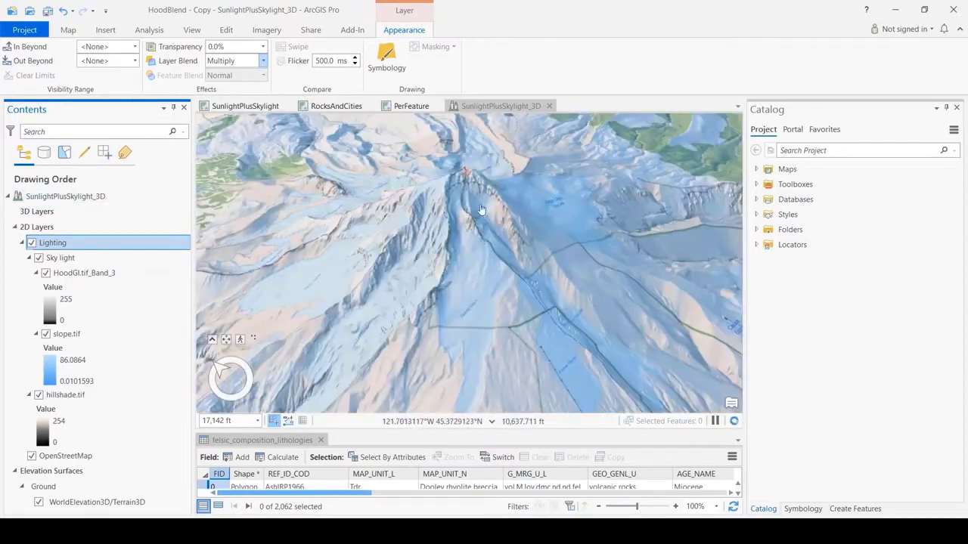
middle_click_drag(485, 206, 318, 220)
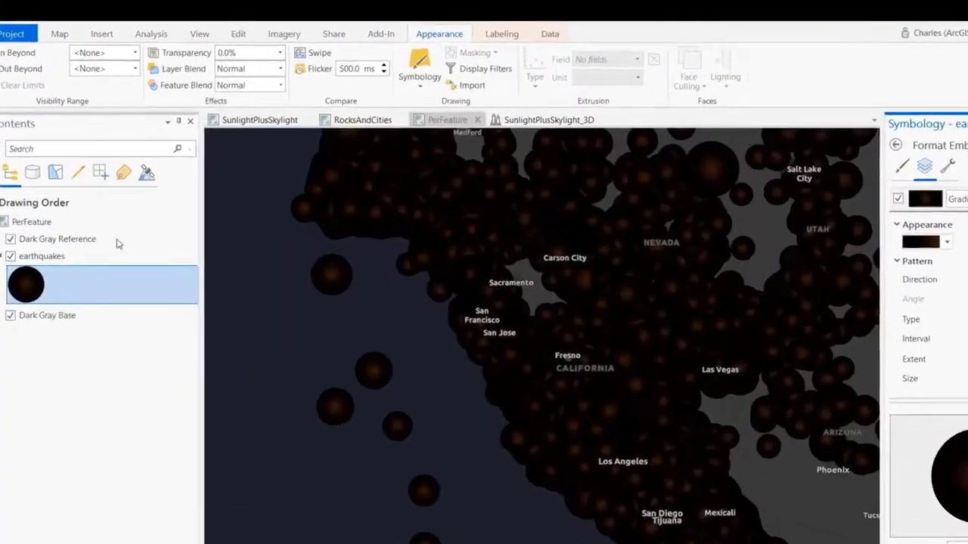
- Apply the Screen feature blend to the point layer in the PerFeature map
left_click(263, 75)
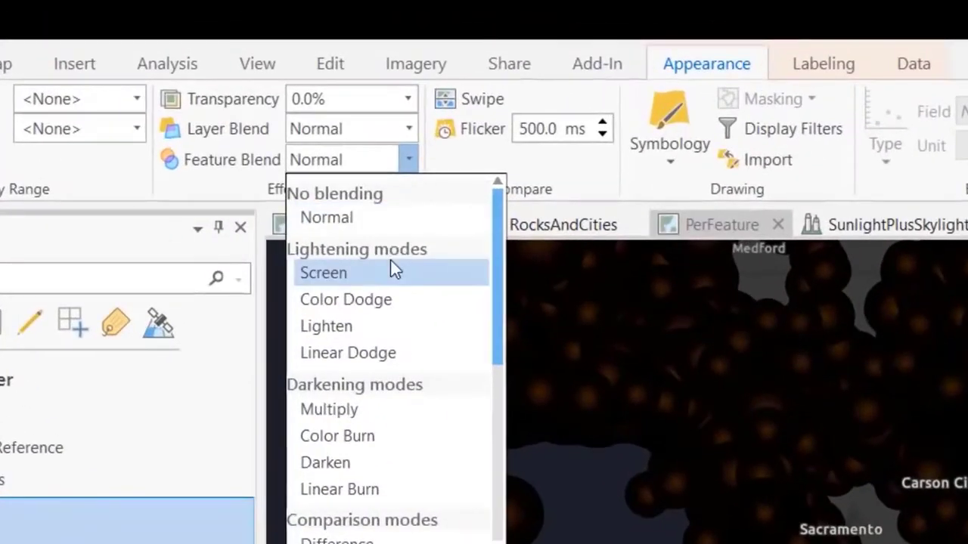
left_click(220, 132)
left_click(431, 139)
left_click(401, 263)
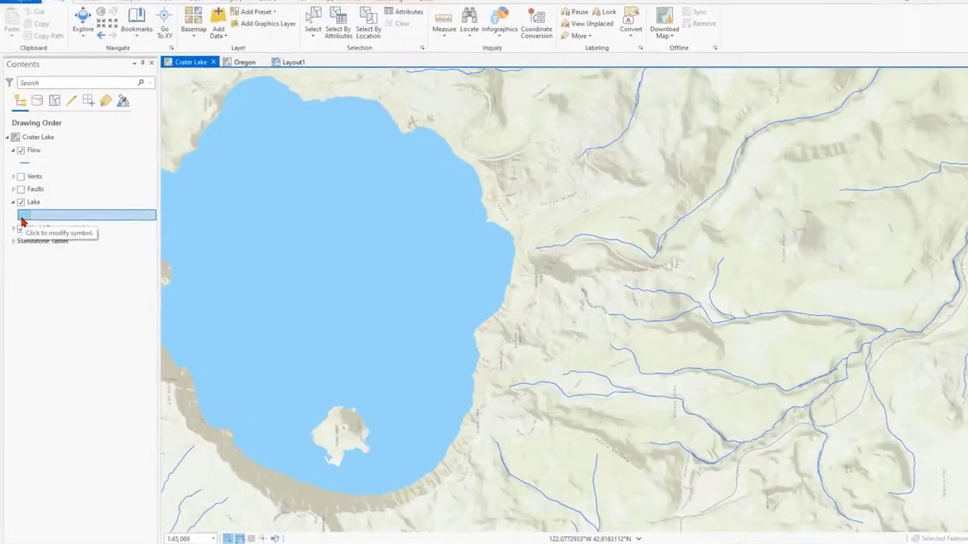
- Recolor the Lake symbol with the Eyedropper by sampling the blue of a Flow line on the map
left_click(22, 218)
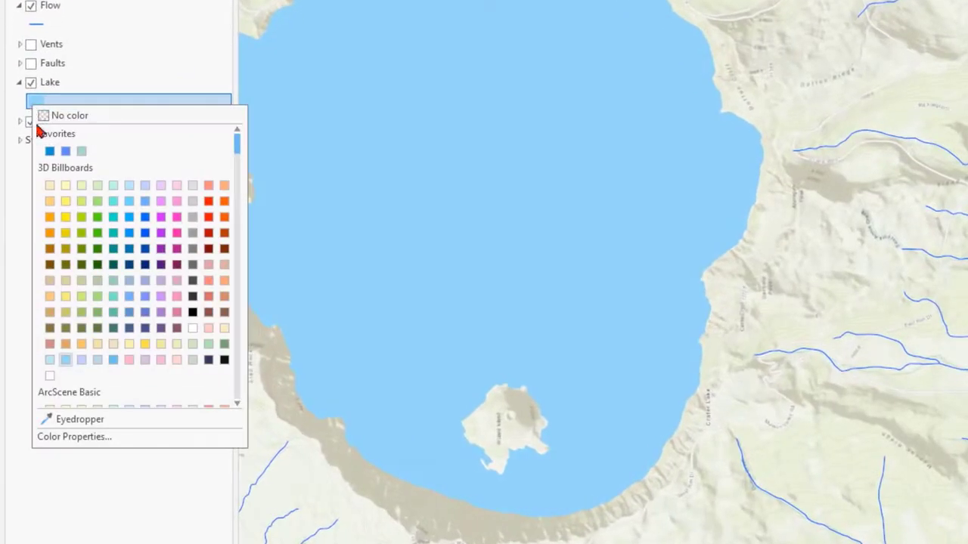
left_click(65, 424)
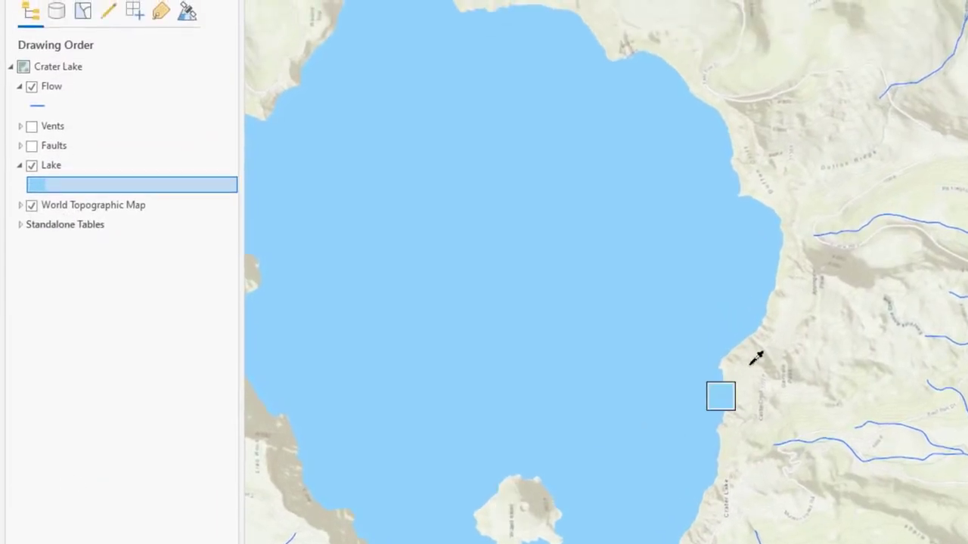
left_click(832, 230)
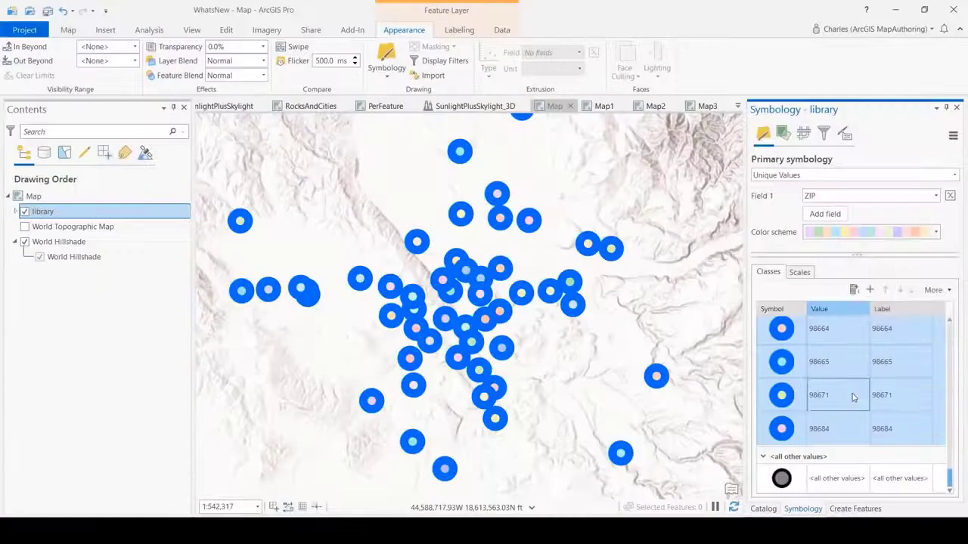
- Format all selected library point symbols with a dark gray, 2 pt outline and preview the symbols
right_click(853, 397)
left_click(885, 280)
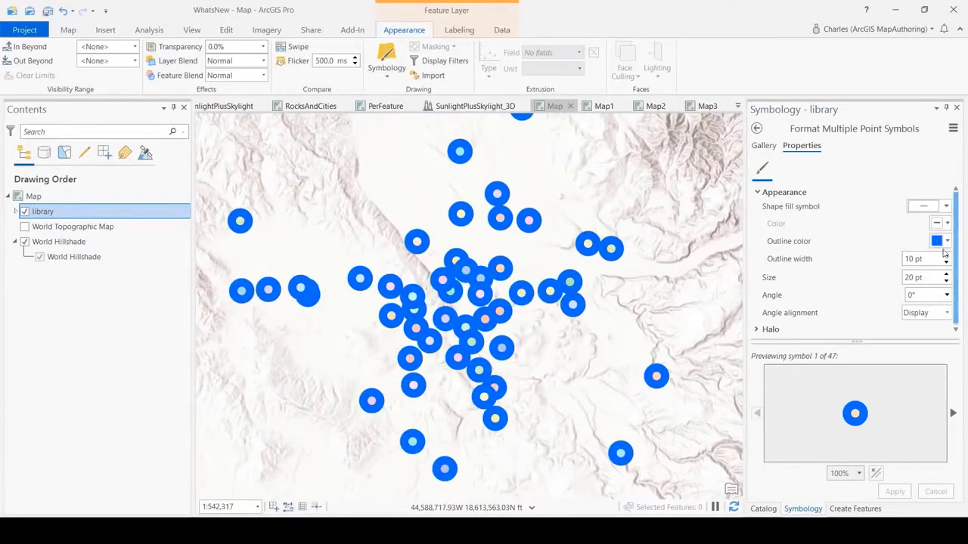
left_click(946, 262)
left_click(946, 262)
left_click(946, 262)
left_click(948, 242)
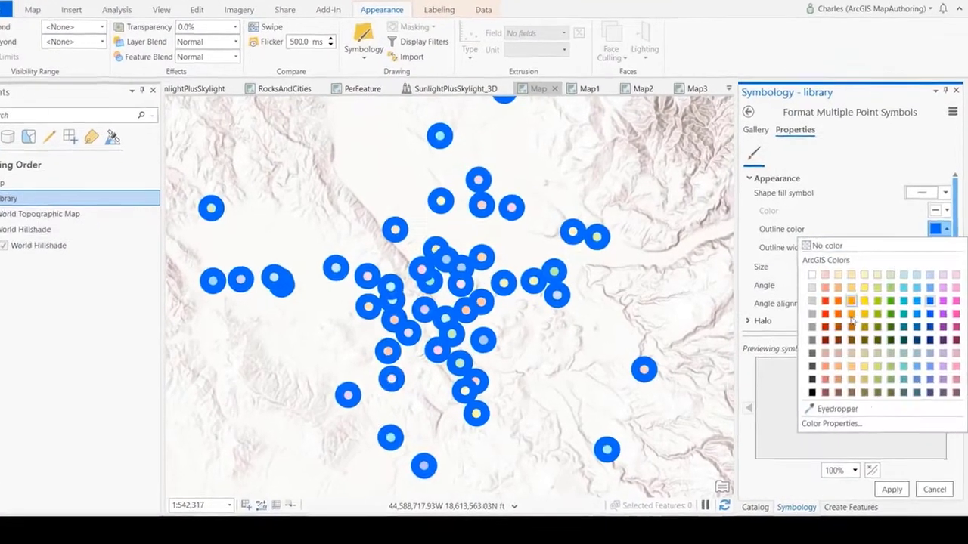
left_click(821, 375)
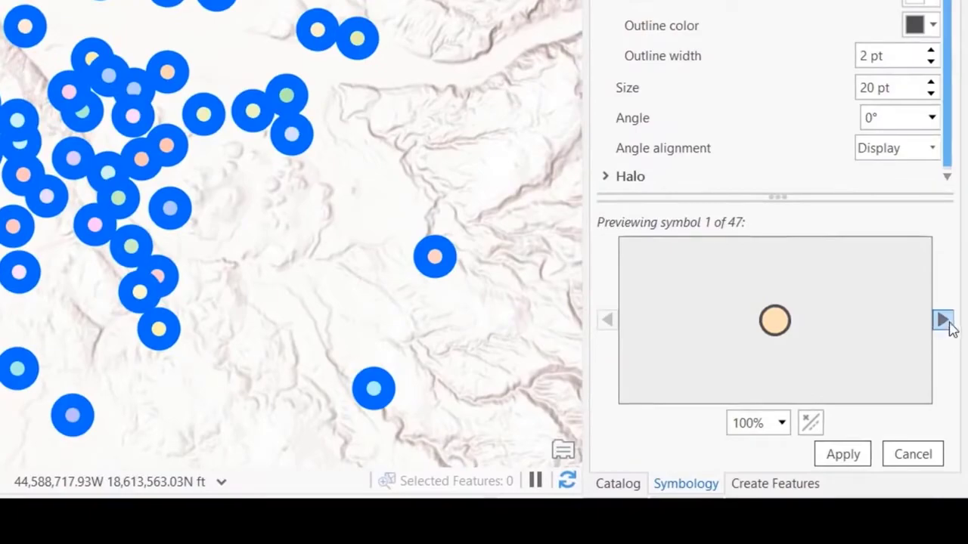
left_click(944, 321)
left_click(943, 321)
left_click(944, 322)
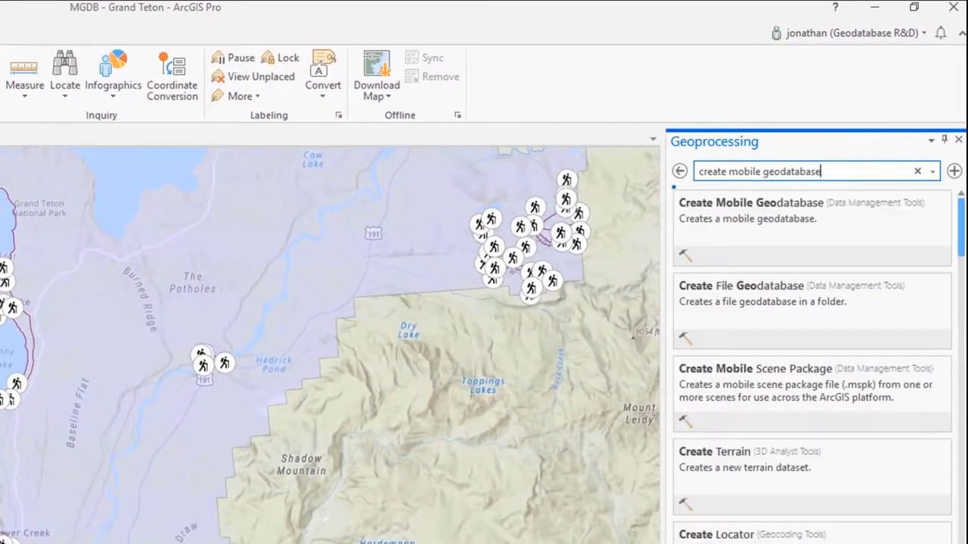
- Create a new mobile geodatabase named mobilegdb_demo in the MGDB project folder
left_click(826, 217)
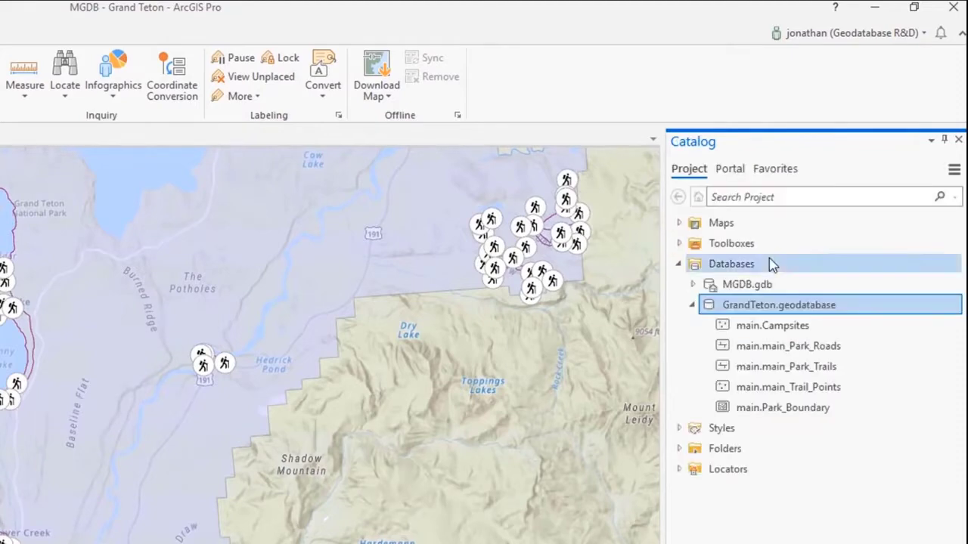
right_click(771, 262)
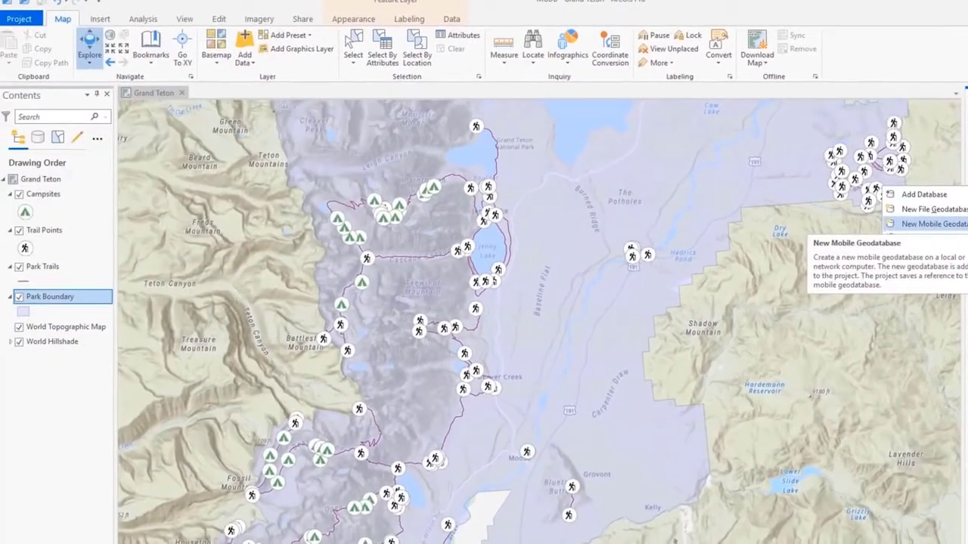
left_click(105, 22)
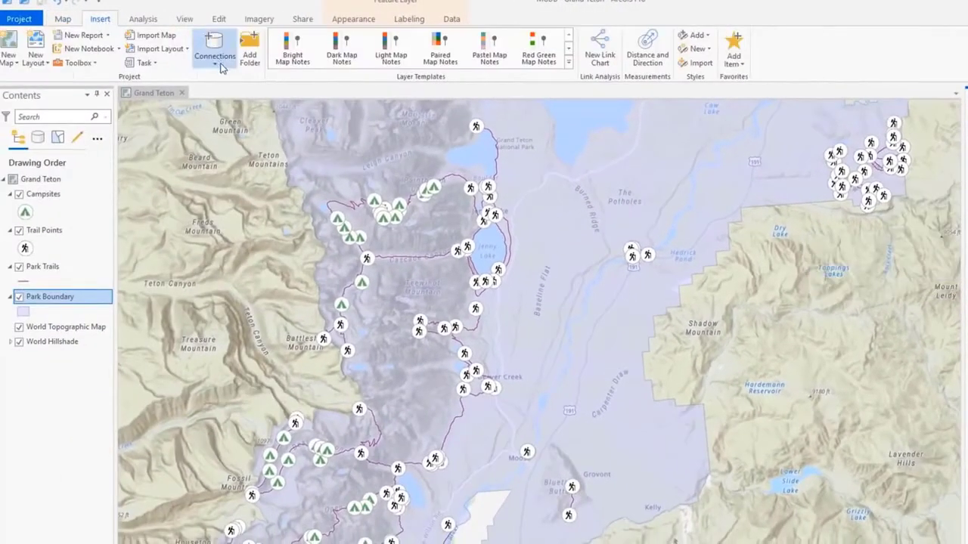
left_click(218, 64)
left_click(165, 110)
type("mobilegdb_demo")
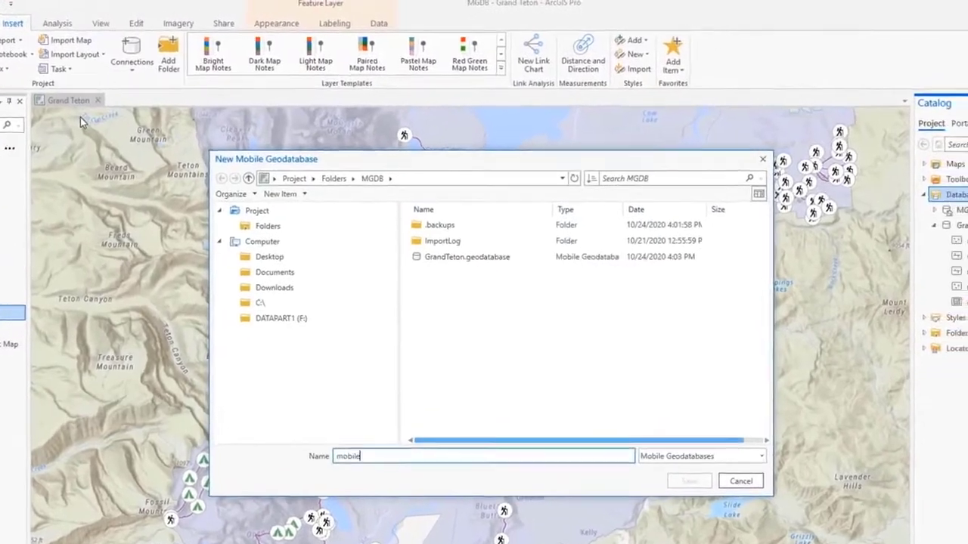
key("Return")
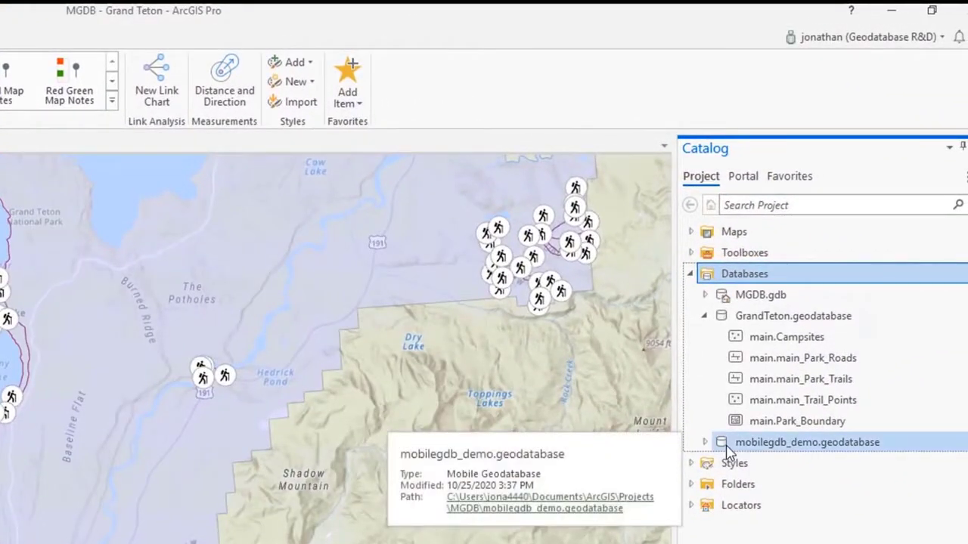
- Examine the New, Import, Export, Domains and Rename options offered for GrandTeton.geodatabase
left_click(799, 422)
left_click(814, 339, "shift")
right_click(816, 321)
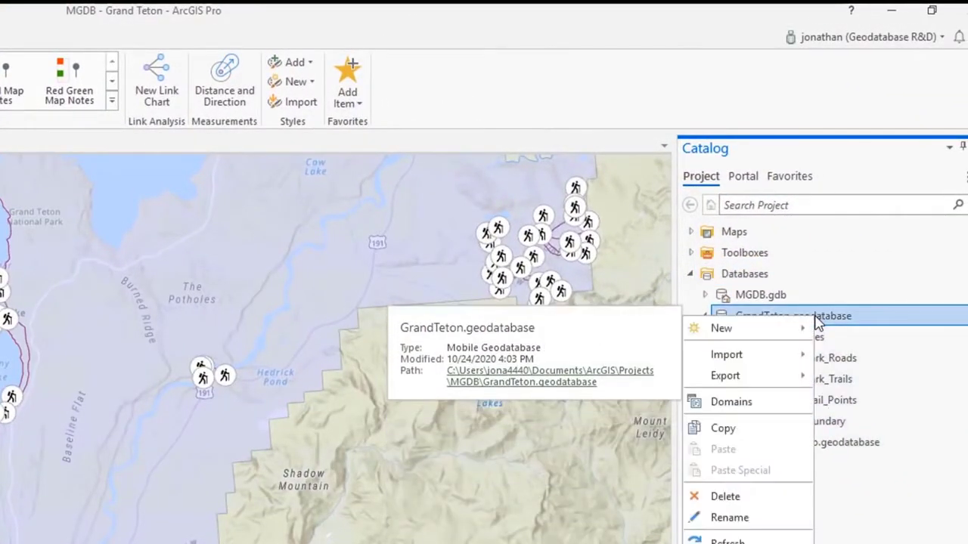
mouse_move(800, 361)
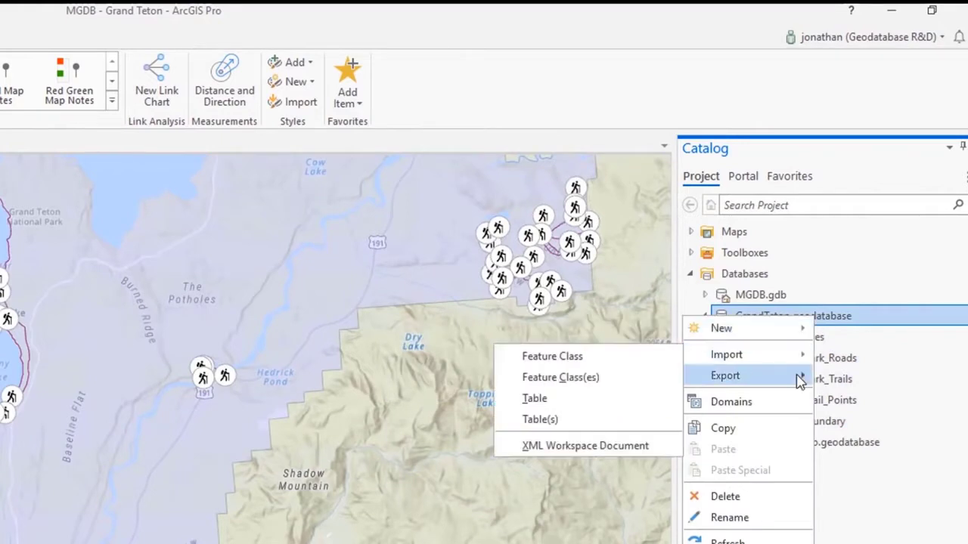
left_click(794, 403)
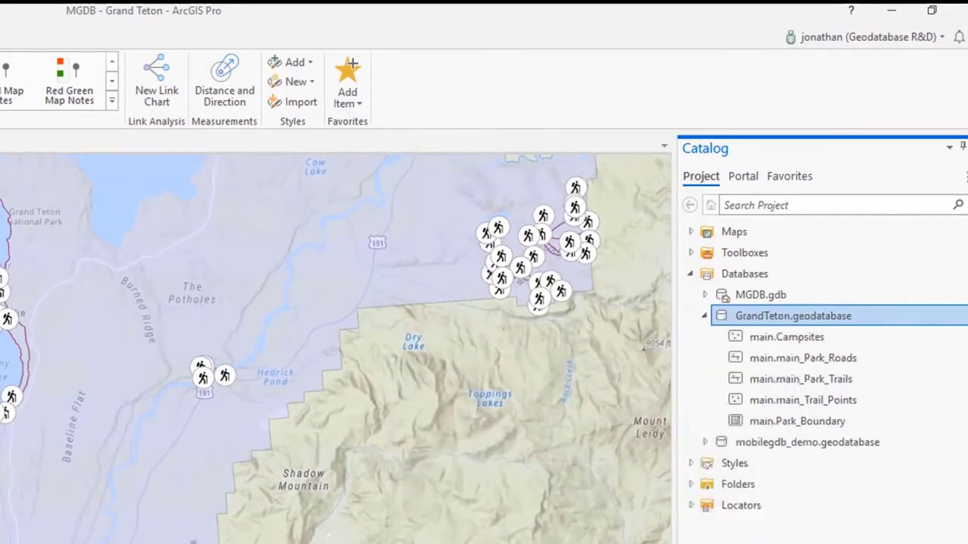
left_click(794, 319)
left_click_drag(793, 317, 908, 326)
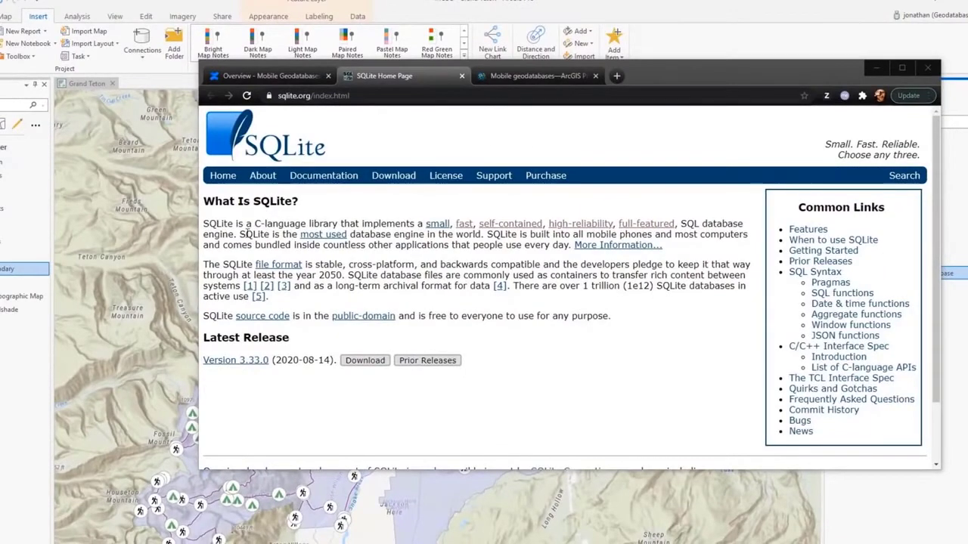
- In the browser, highlight SQLite's most-used-engine statement and read through its Full-Featured SQL page
left_click_drag(241, 233, 485, 235)
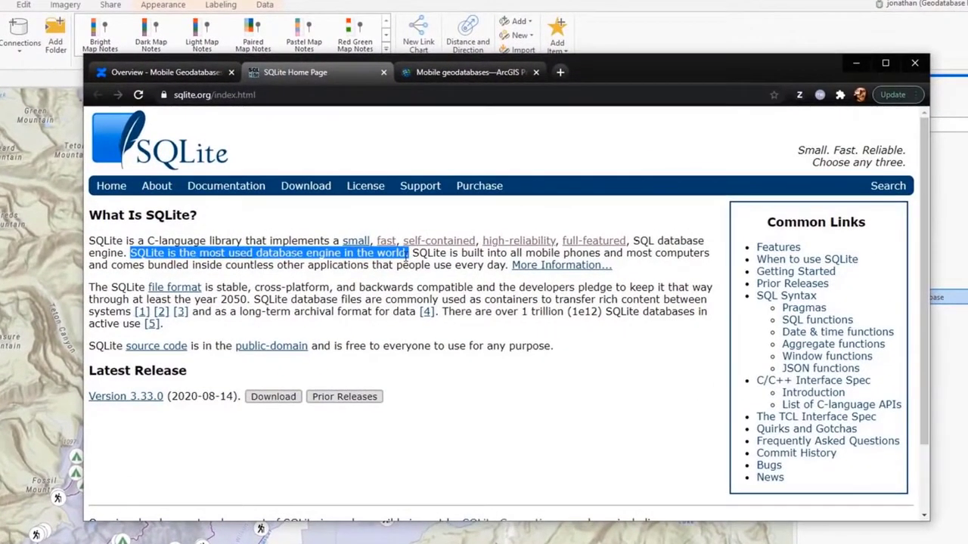
left_click(586, 242)
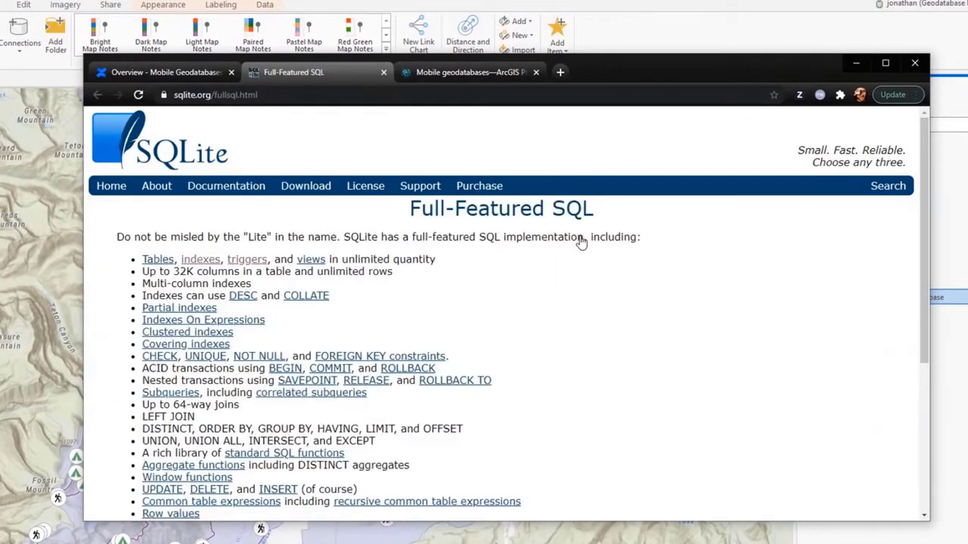
scroll(378, 259, "down", 4)
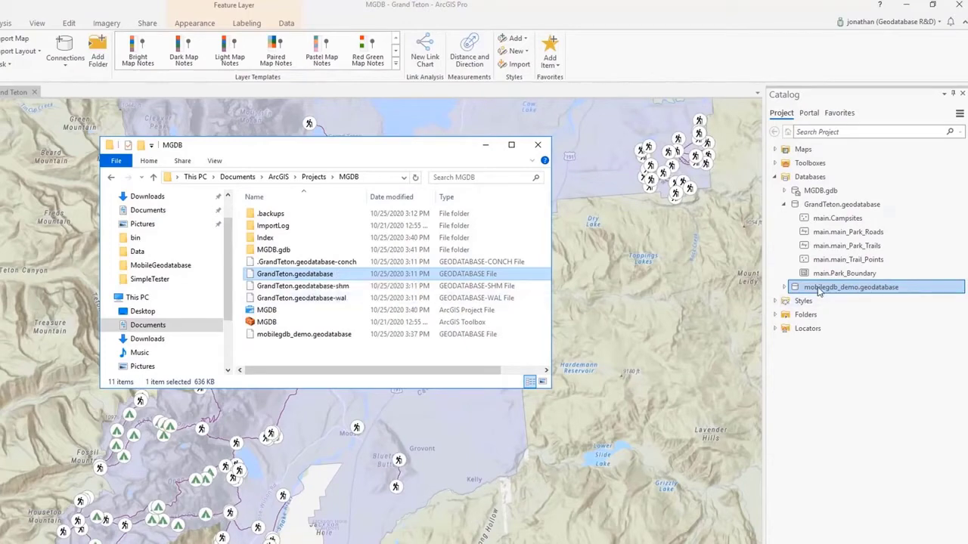
- Return to ArcGIS Pro and show the actions available for GrandTeton.geodatabase in the project's databases
left_click(830, 205)
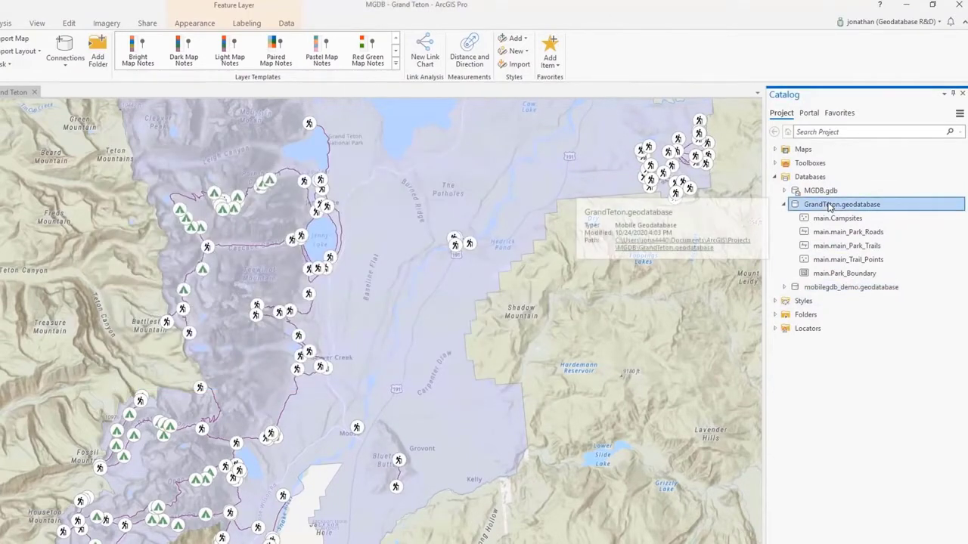
right_click(829, 206)
mouse_move(804, 216)
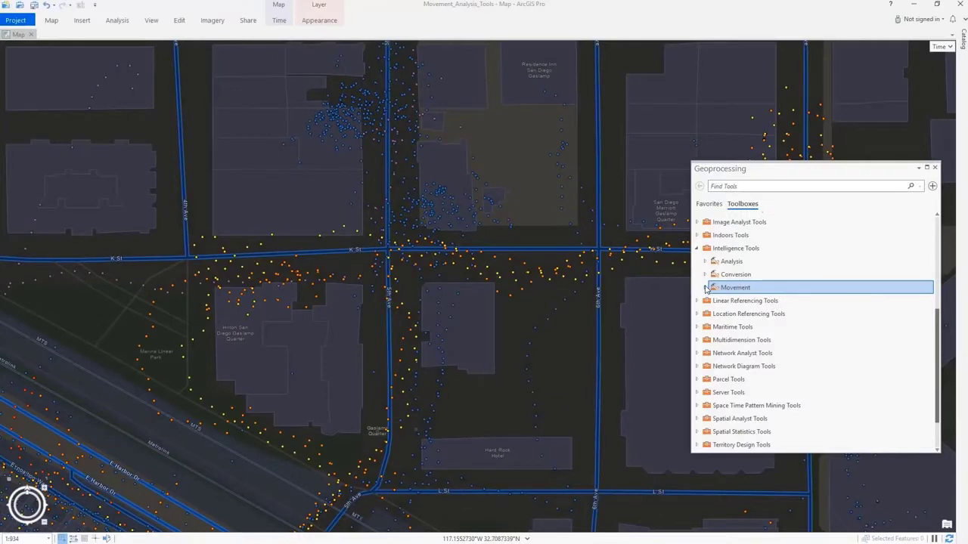
- Examine the parameters of the Find Cotravelers, Find Meeting Locations, Compare Areas and Classify Movement Events tools in the Movement toolset
left_click(704, 288)
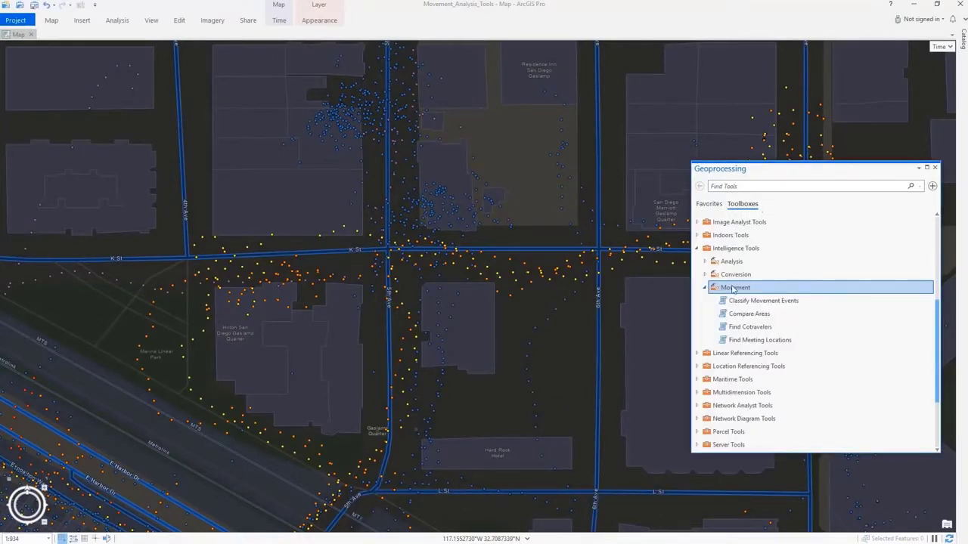
double_click(749, 327)
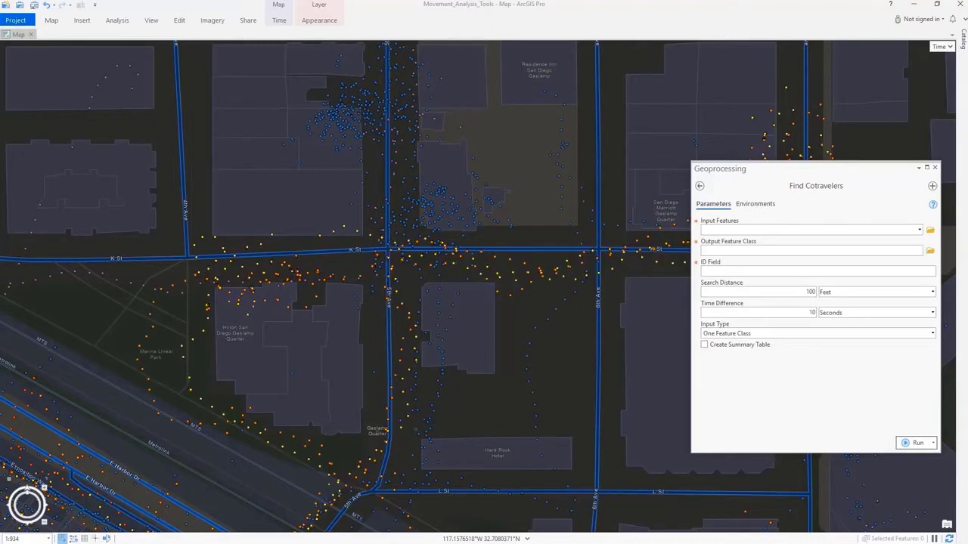
left_click(699, 185)
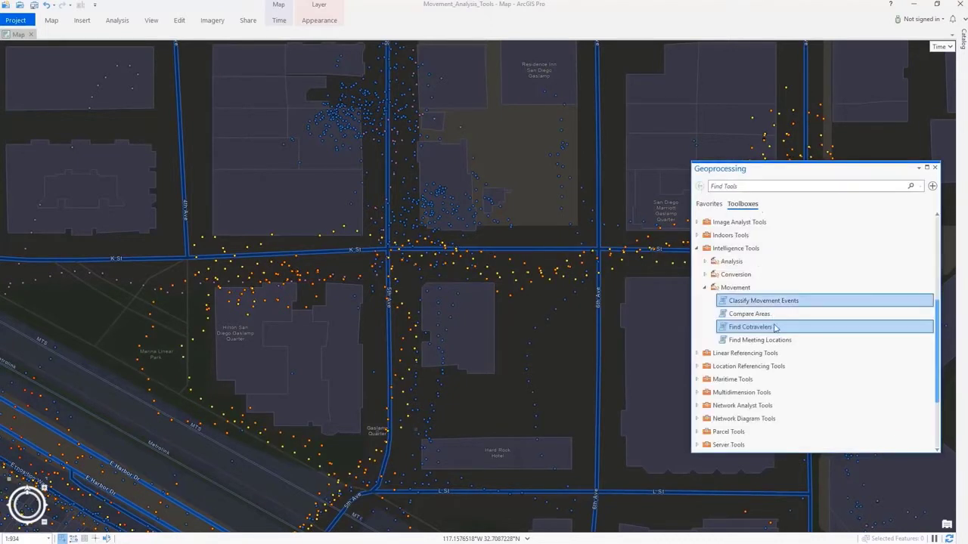
double_click(756, 325)
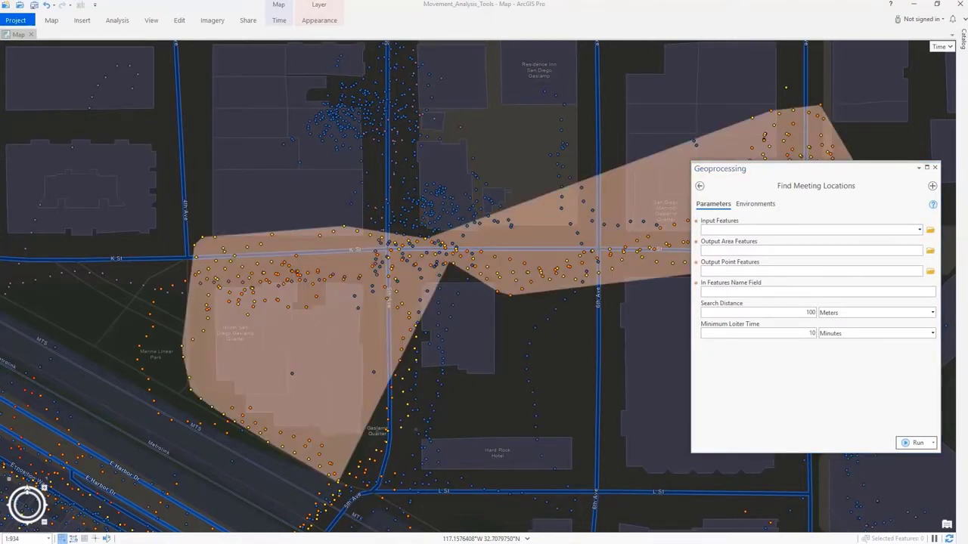
left_click(699, 185)
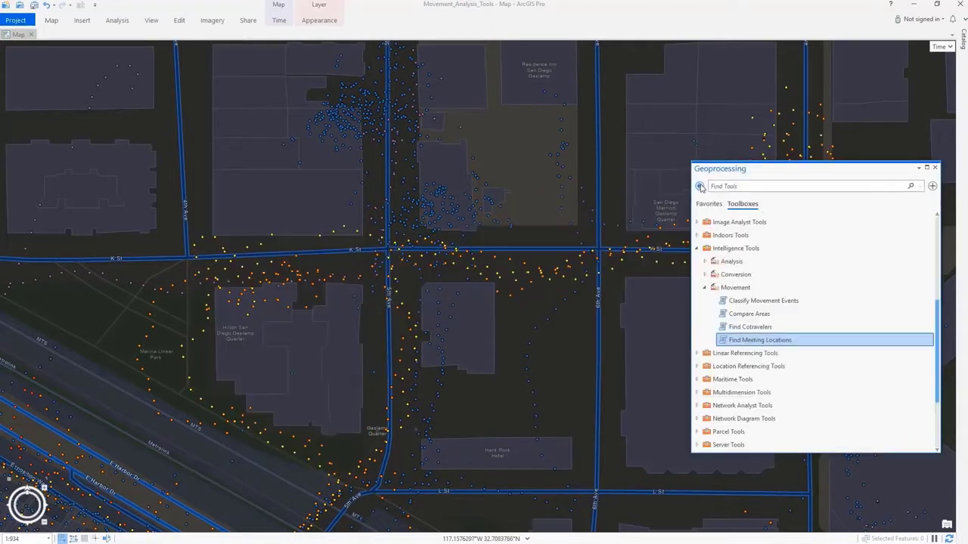
double_click(737, 315)
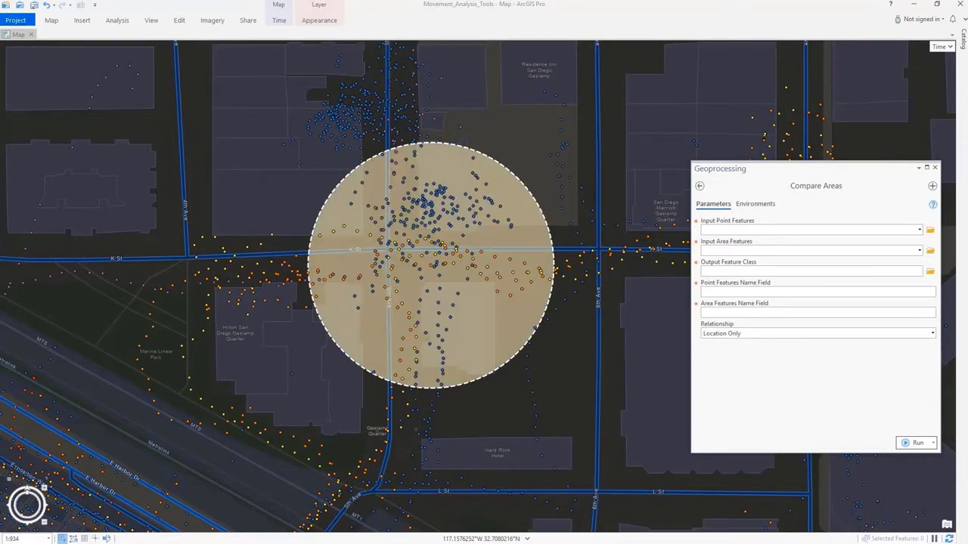
left_click(701, 186)
double_click(758, 300)
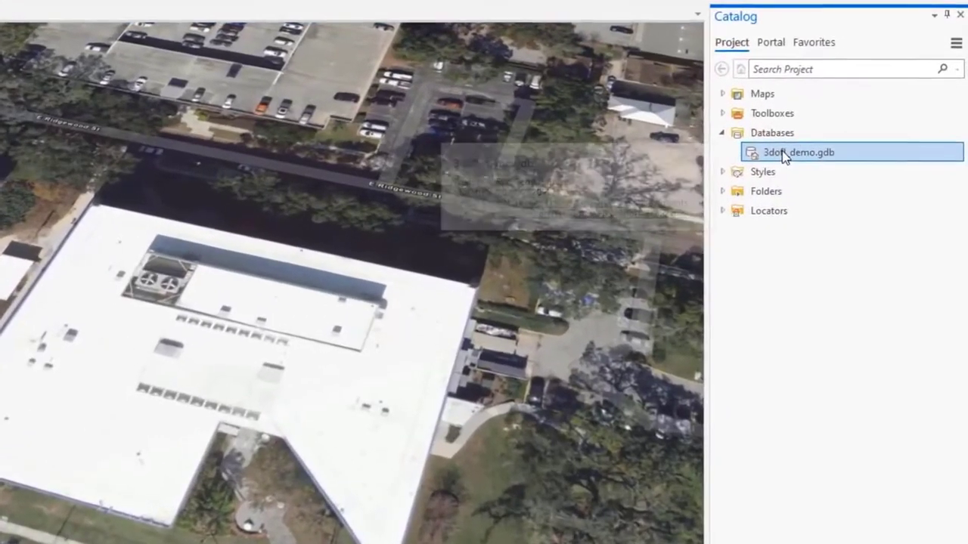
- Create a new 3D Object feature class named ofl in the 3dofl_demo.gdb database
right_click(788, 161)
mouse_move(821, 231)
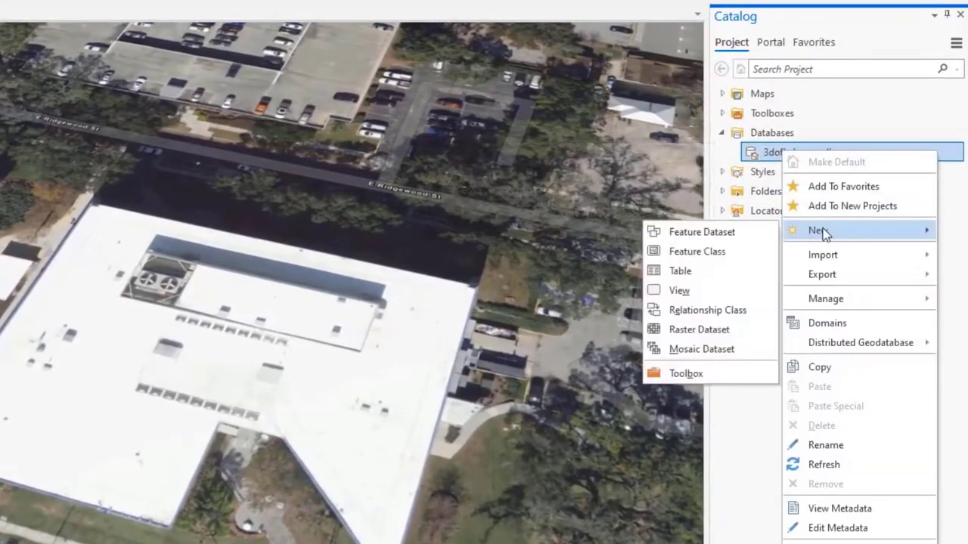
left_click(739, 254)
left_click(760, 288)
left_click(748, 195)
left_click(765, 288)
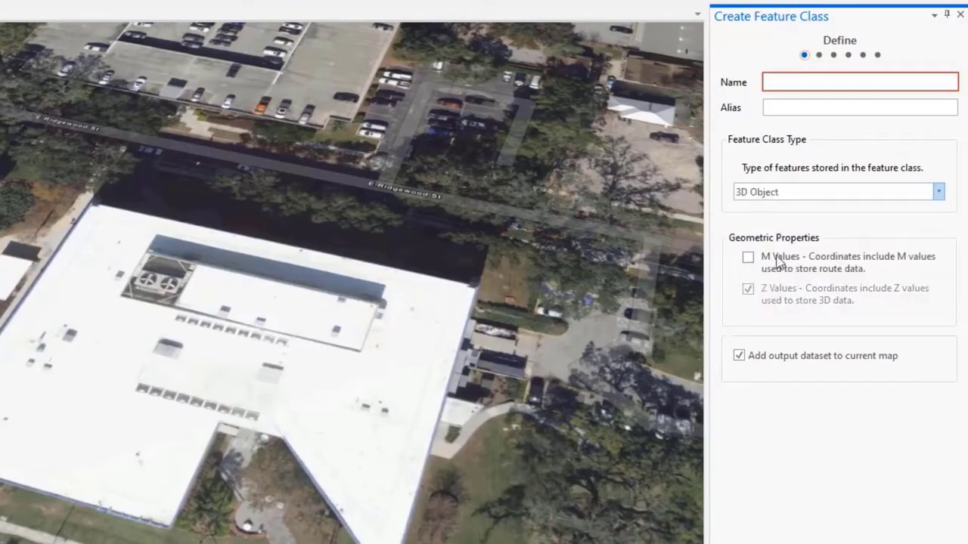
type("ofl")
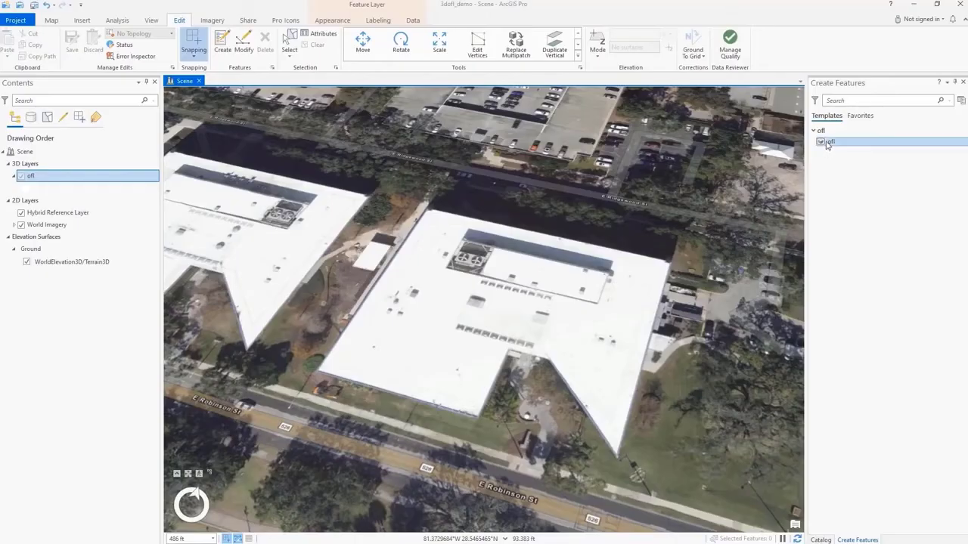
- Sketch the footprint of the large white-roofed building in the scene with the ofl template to create a 3D object
left_click(825, 149)
left_click(824, 162)
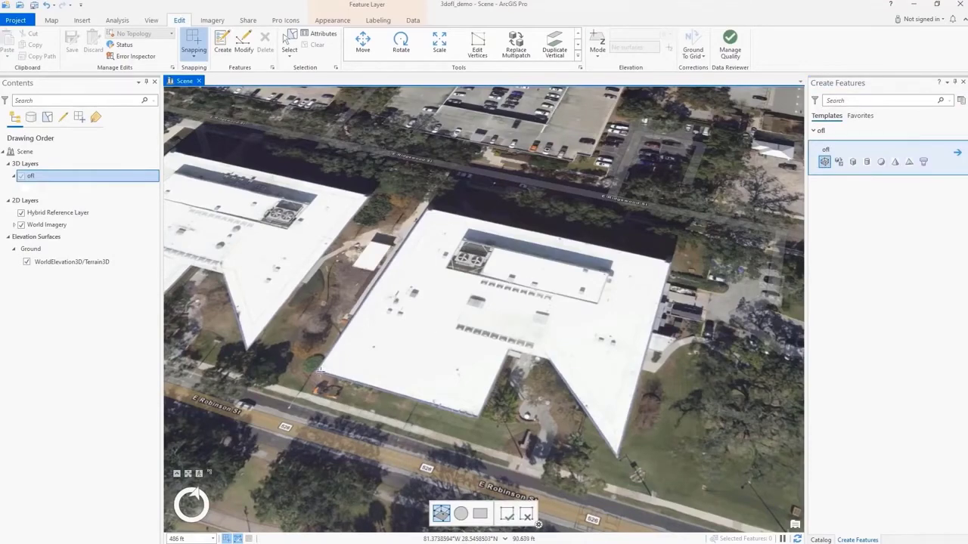
left_click(433, 213)
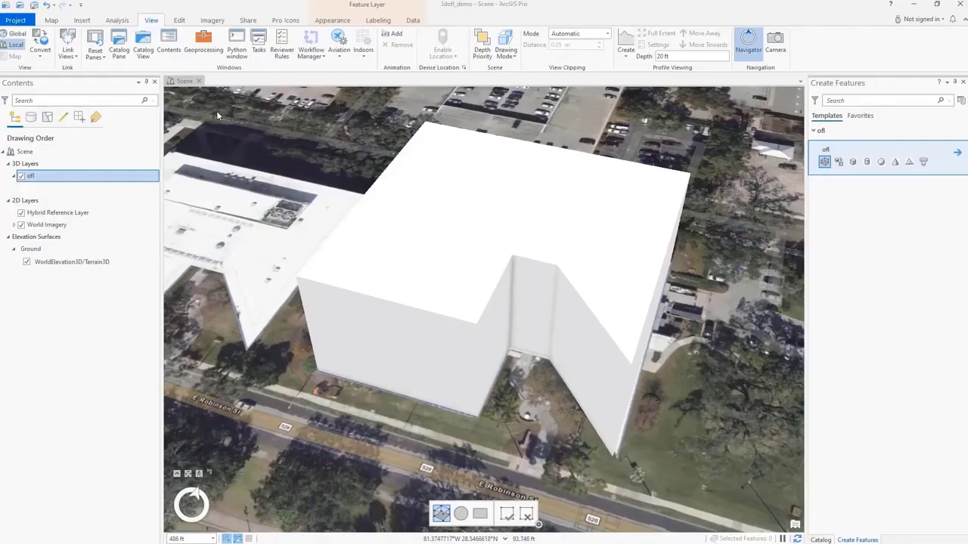
- Run Add 3D Formats To Multipatch on the ofl layer, adding the Khronos Group glTF binary (.glb) format
left_click(203, 44)
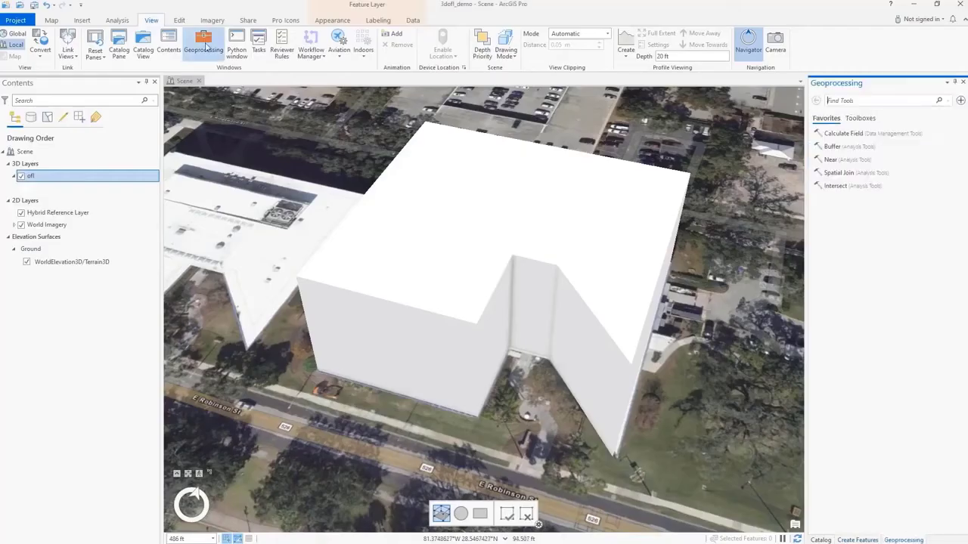
left_click(859, 118)
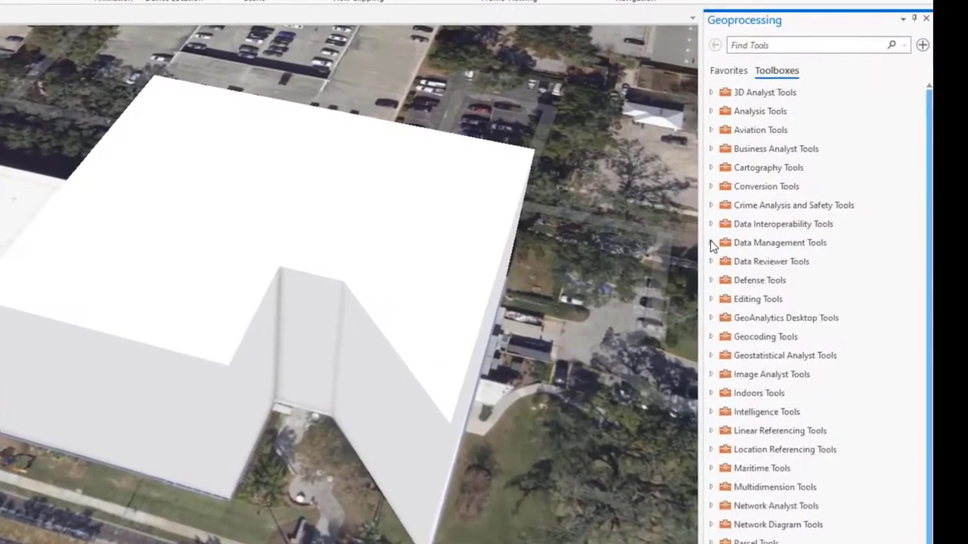
left_click(813, 238)
left_click(821, 255)
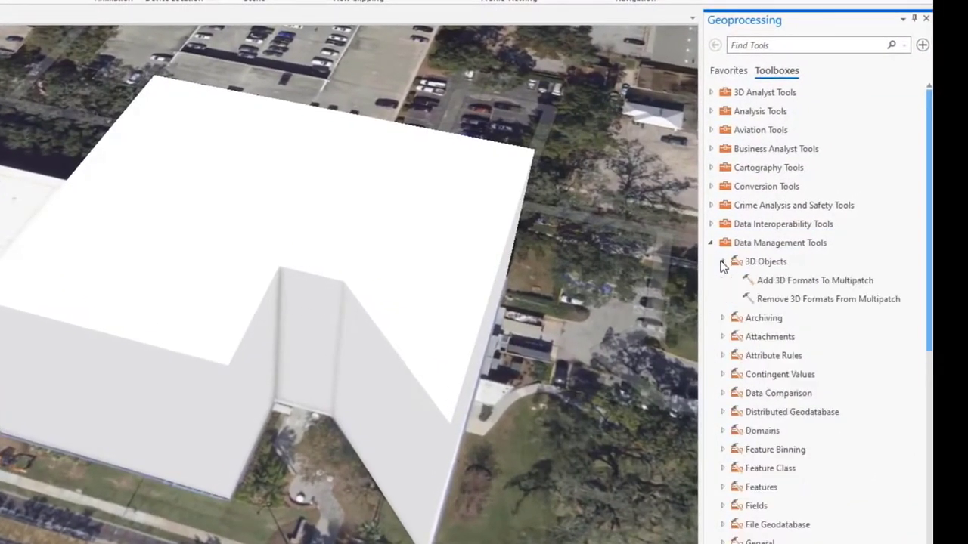
left_click(809, 283)
left_click(903, 126)
left_click(862, 143)
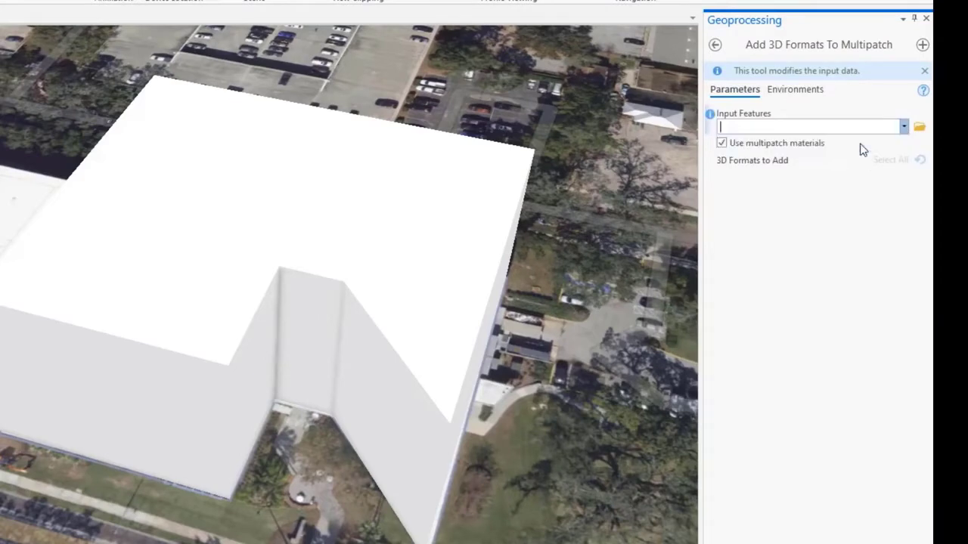
left_click(723, 209)
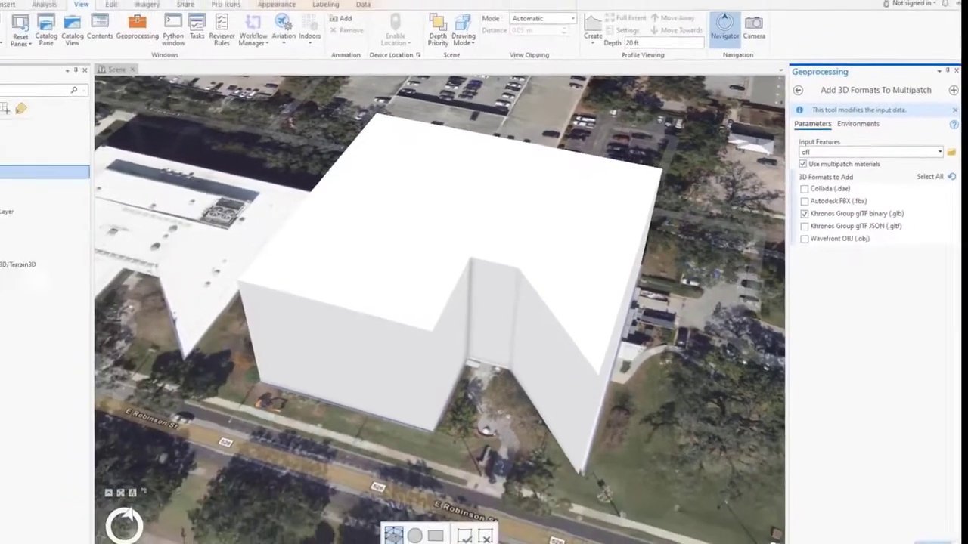
left_click(945, 493)
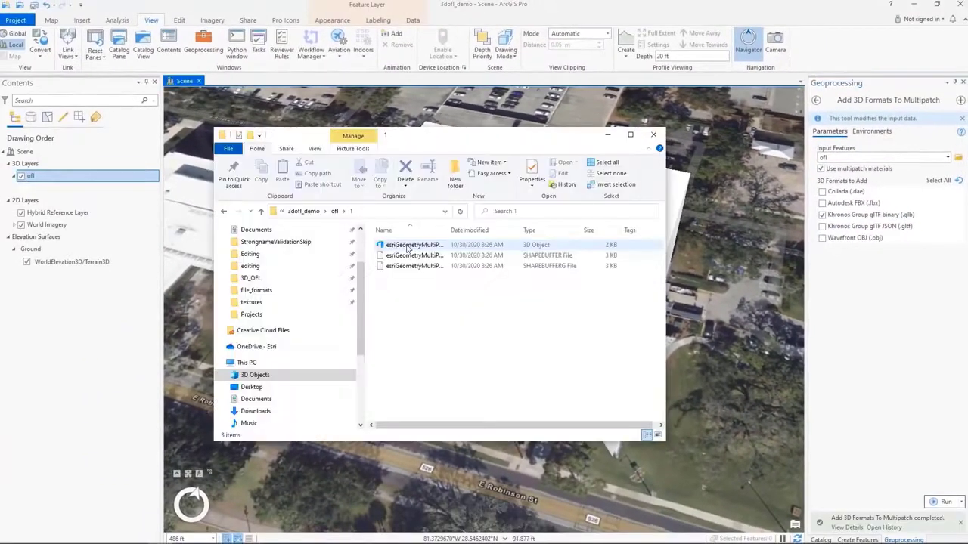
- Open the building model in 3D Builder and load bitumen.jpg as the texture for its roof
double_click(399, 246)
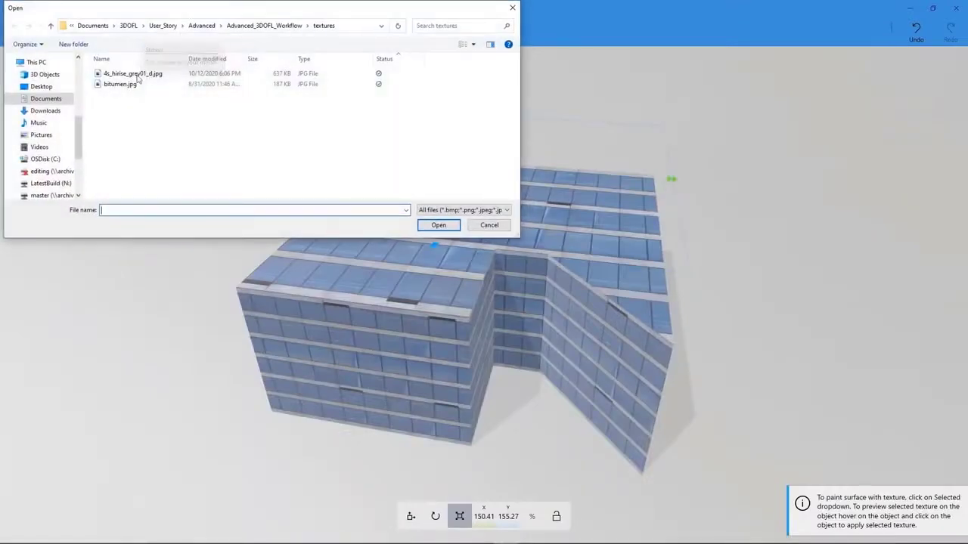
left_click(119, 84)
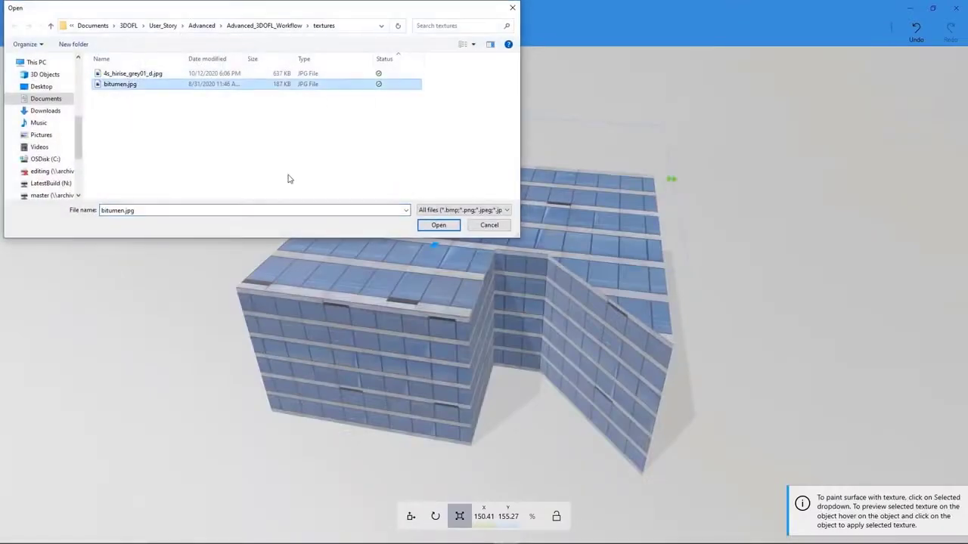
left_click(437, 225)
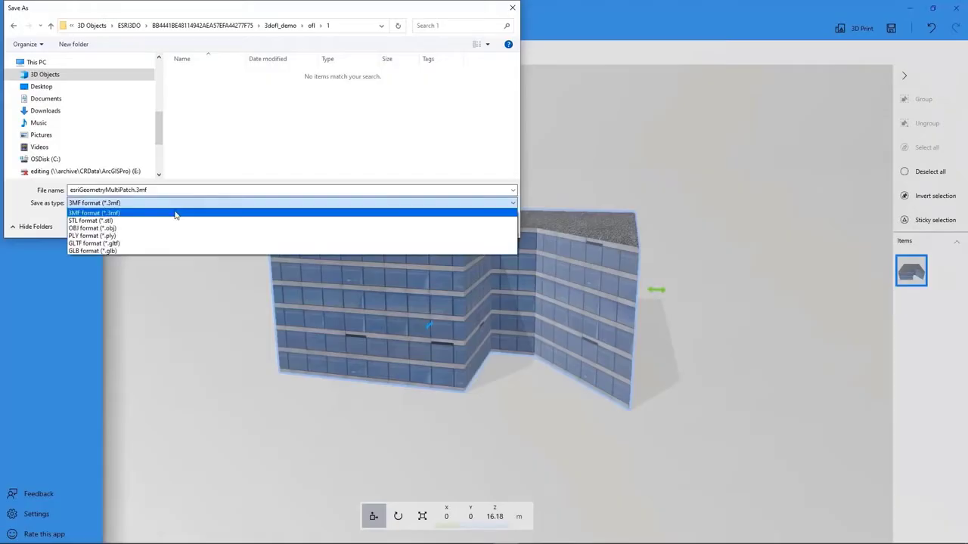
- Save the textured building in GLB format, overwriting the original esriGeometryMultiPatch.glb file
left_click(158, 249)
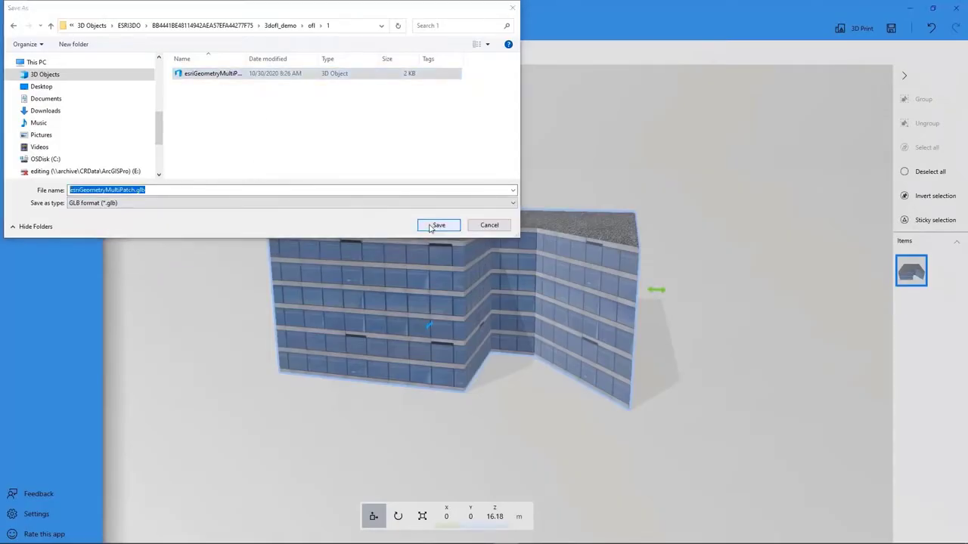
left_click(438, 224)
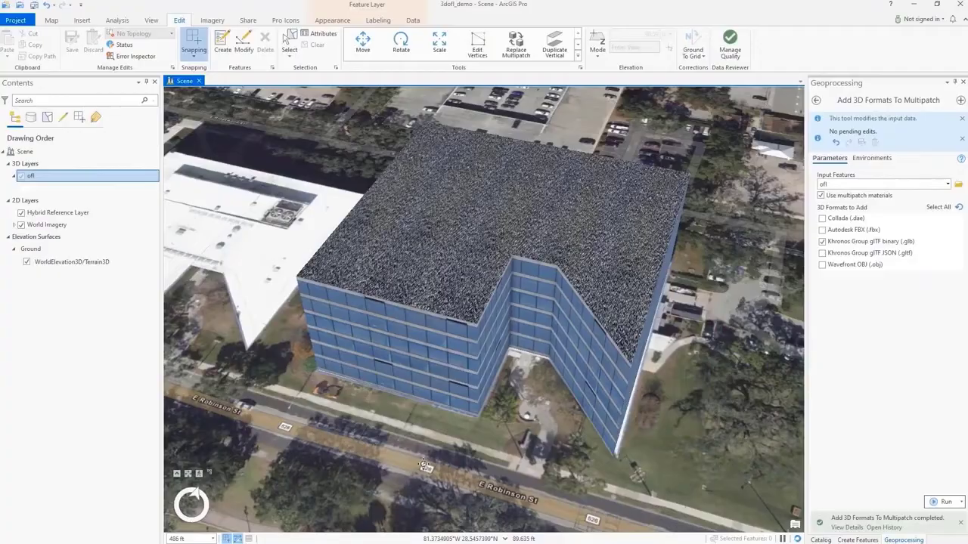
middle_click_drag(424, 464, 426, 434)
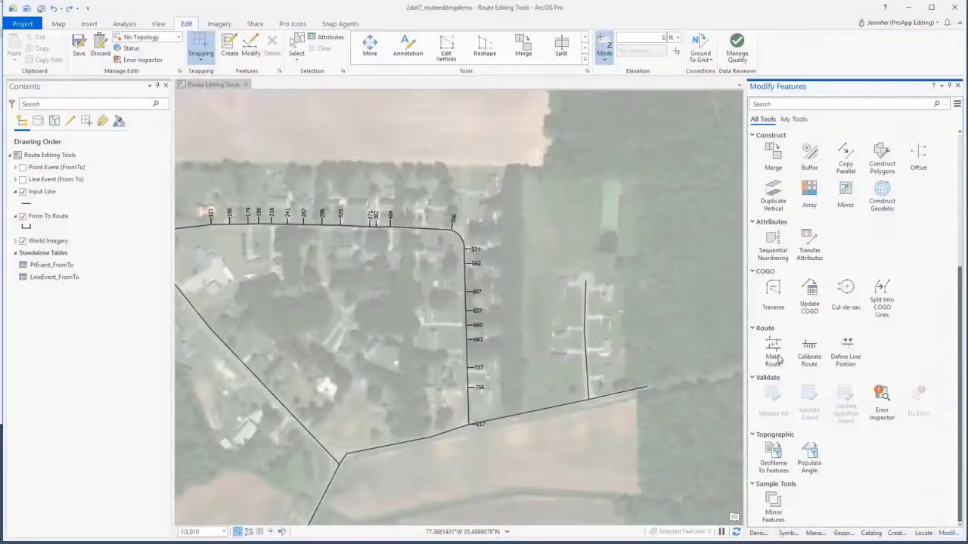
- Make a From To Route by geometric length from the short unmeasured street line, with start measure 0 and multiplier 1
left_click(774, 356)
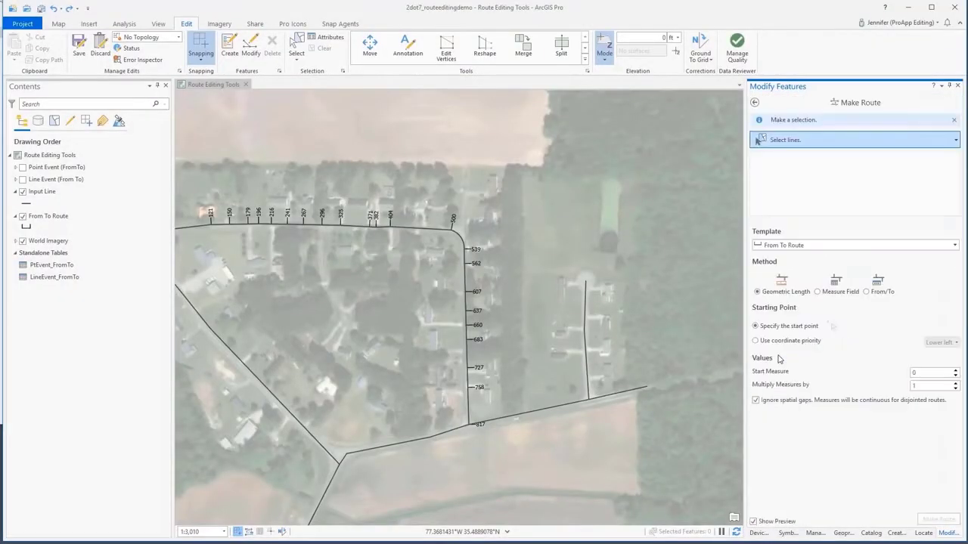
left_click_drag(575, 307, 598, 331)
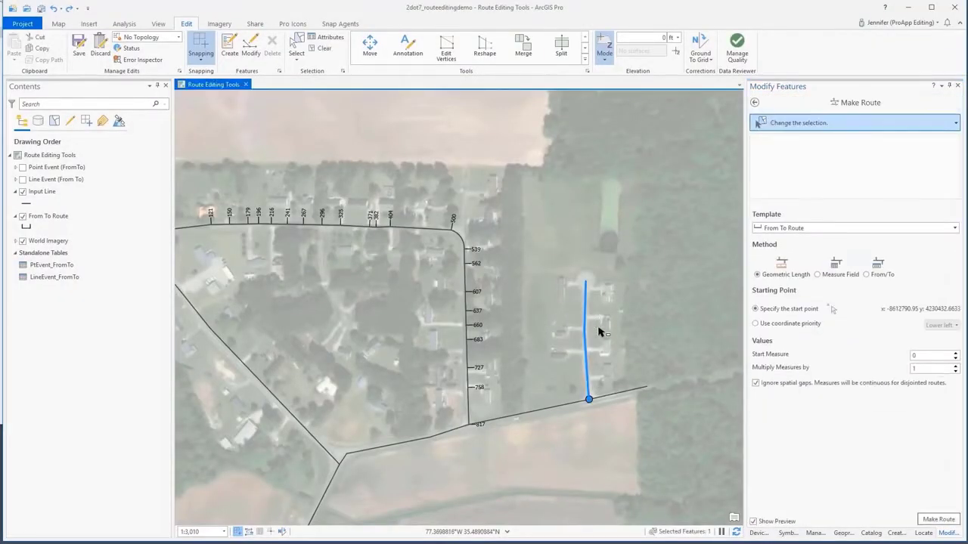
left_click(938, 520)
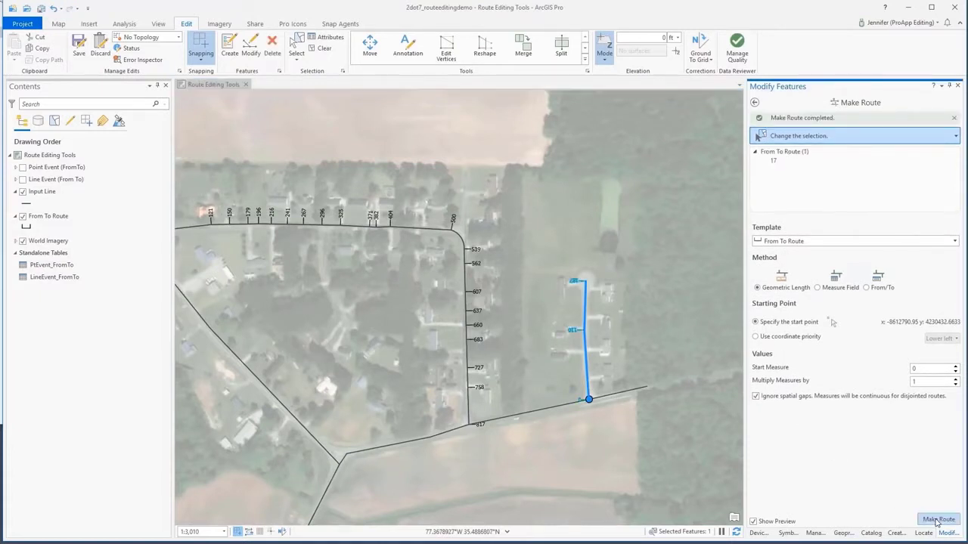
left_click(755, 103)
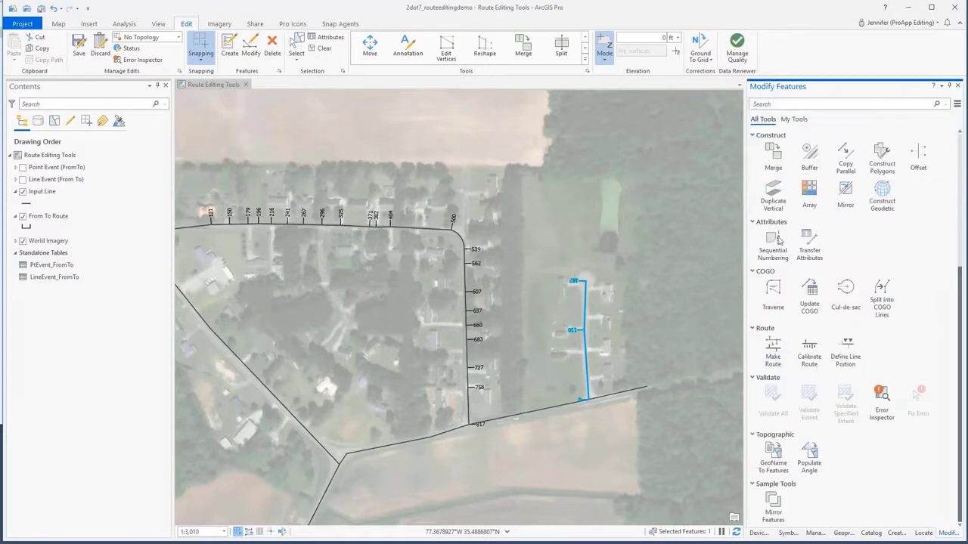
- Select the long bent route for Calibrate Route and add calibration points at measures of about 348 and 705
left_click(809, 352)
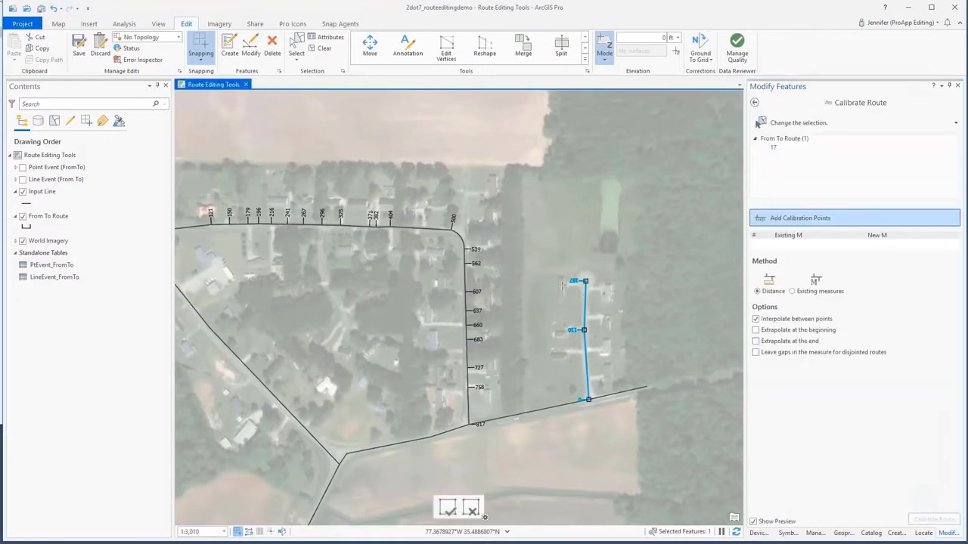
left_click(786, 124)
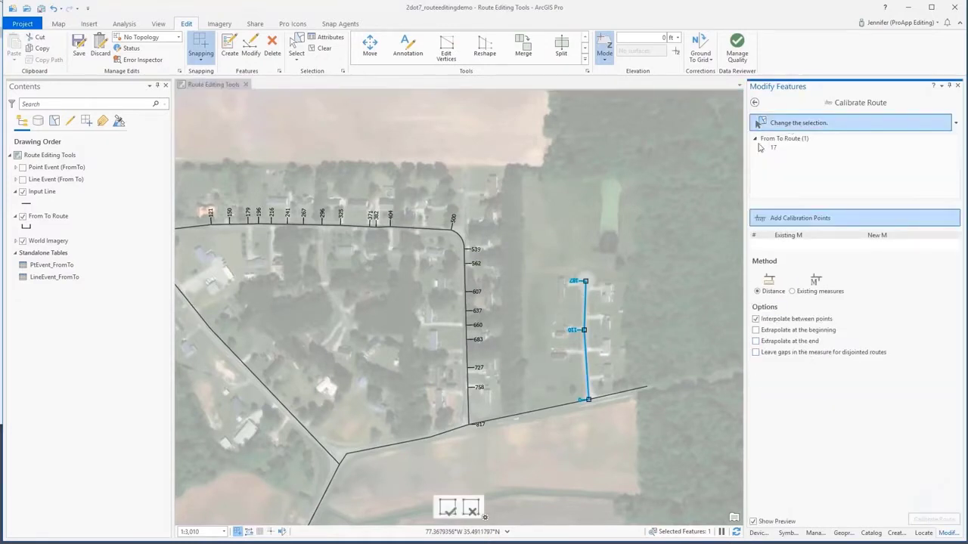
left_click(473, 281)
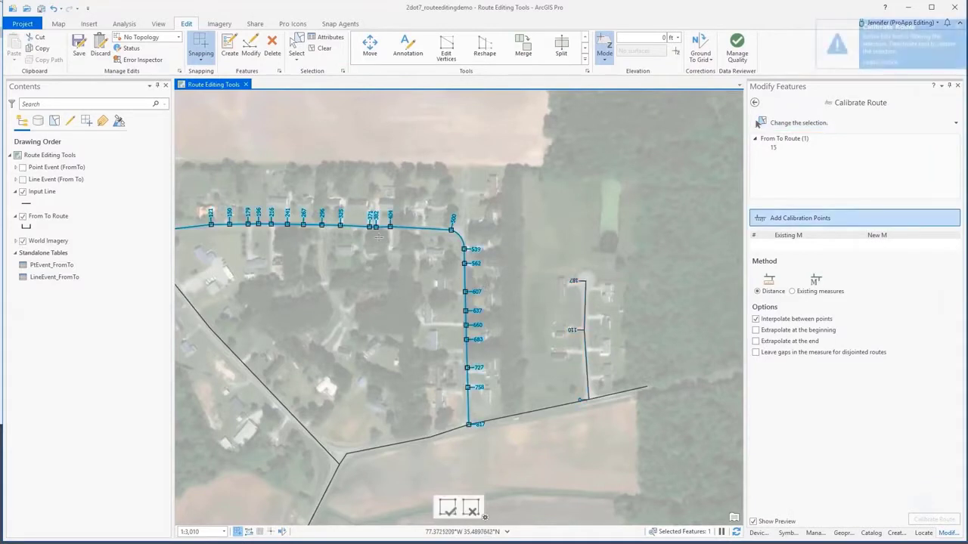
left_click(354, 227)
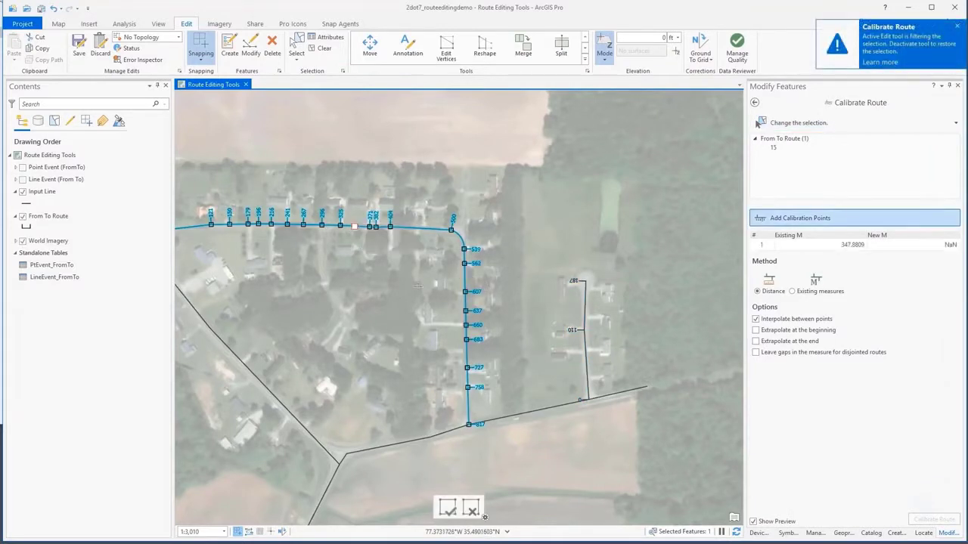
left_click(467, 353)
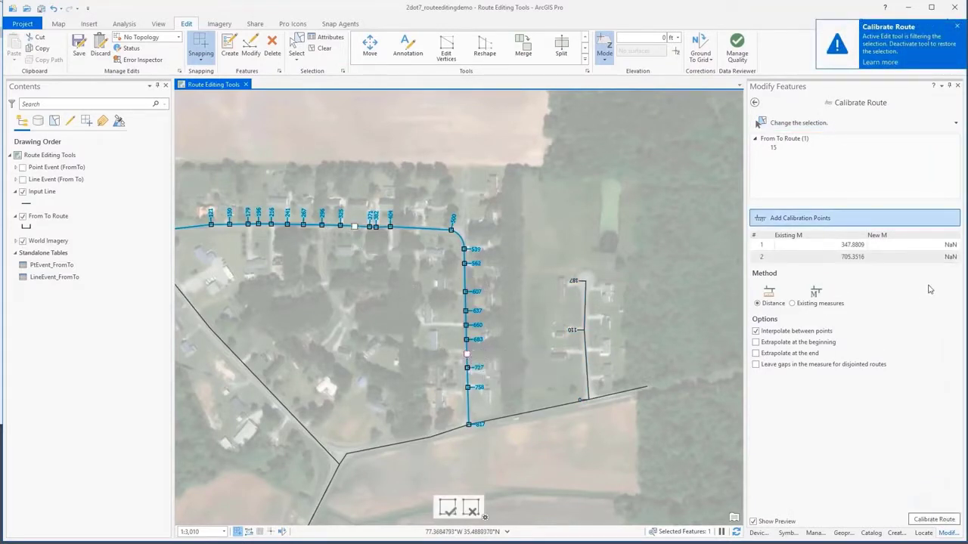
- Set the first calibration point's new measure to 350, enter one for the second point, and calibrate the route
left_click(927, 245)
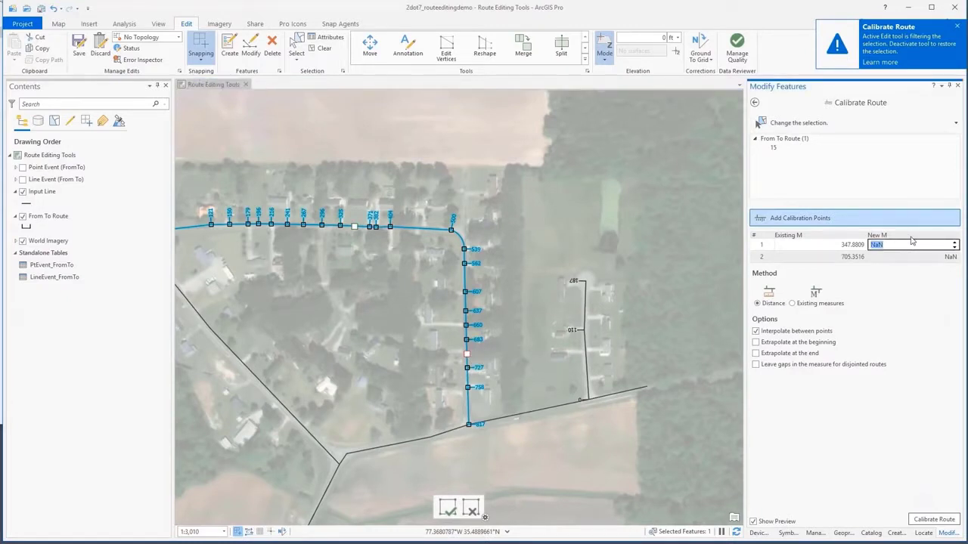
left_click(930, 258)
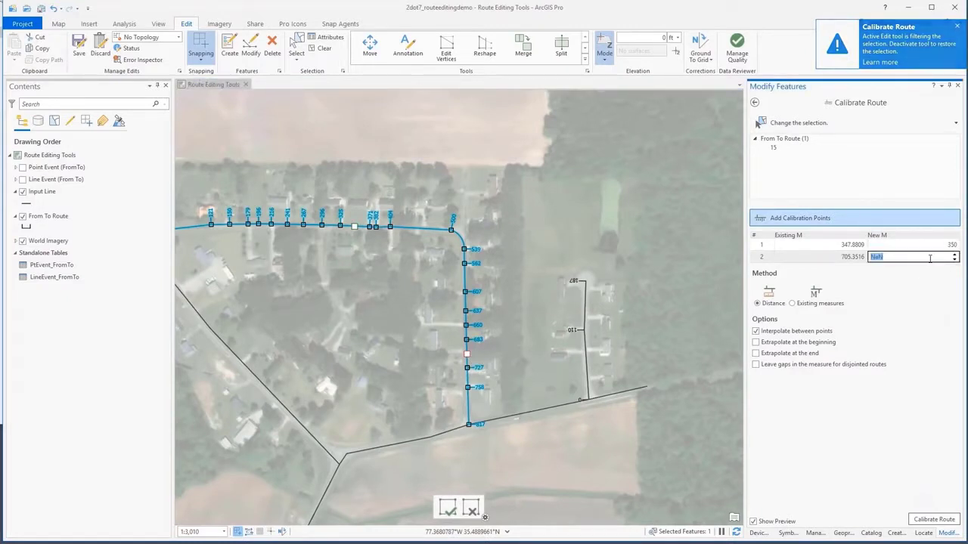
type("700")
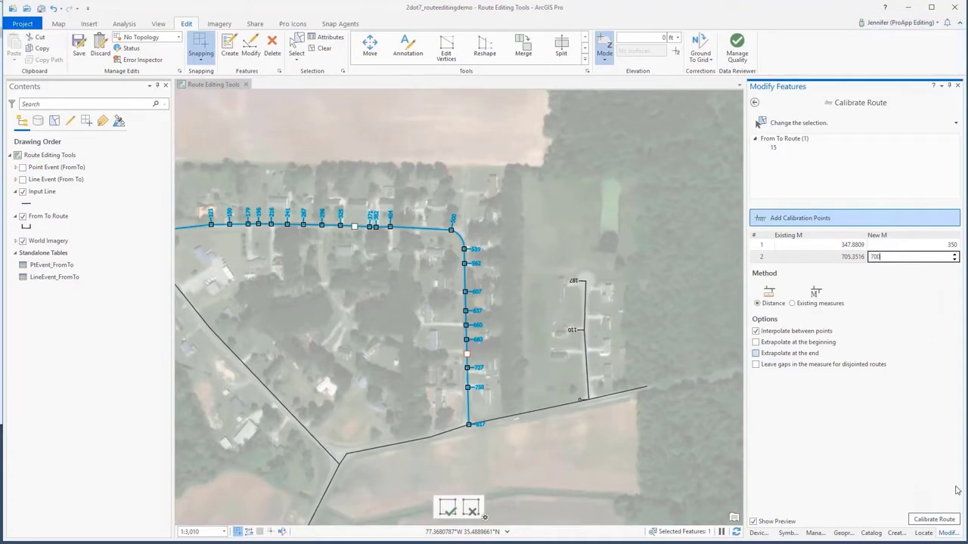
left_click(936, 520)
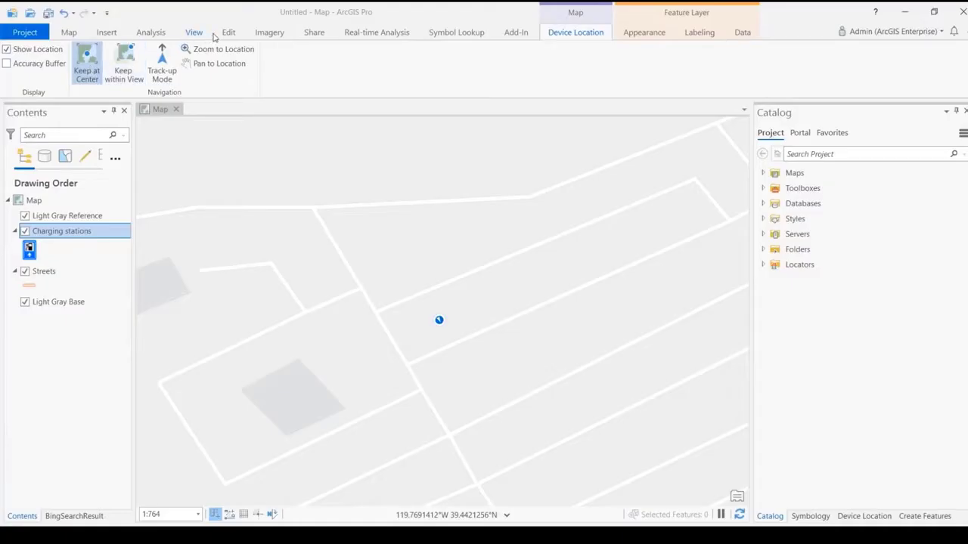
- Create a charging station point feature at the current GNSS device location
left_click(229, 33)
left_click(286, 59)
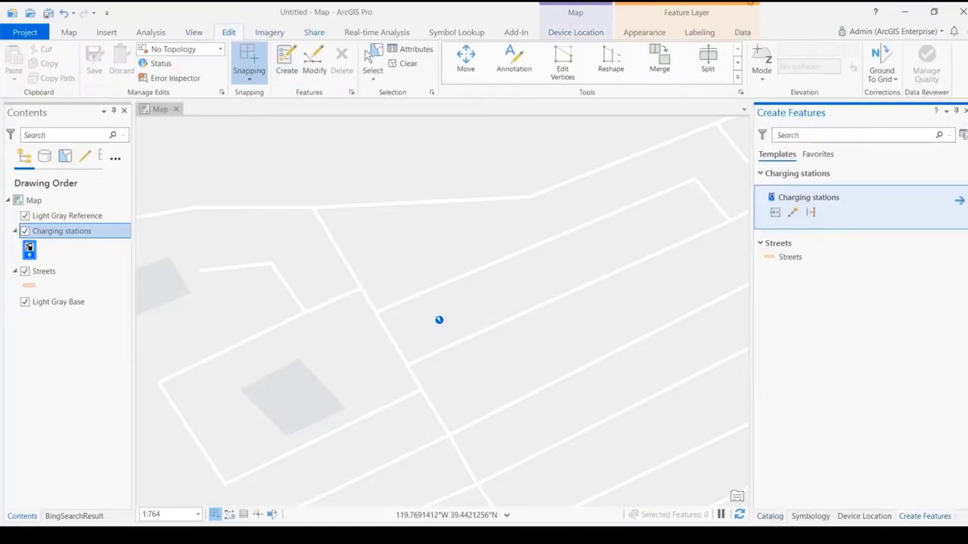
left_click(776, 213)
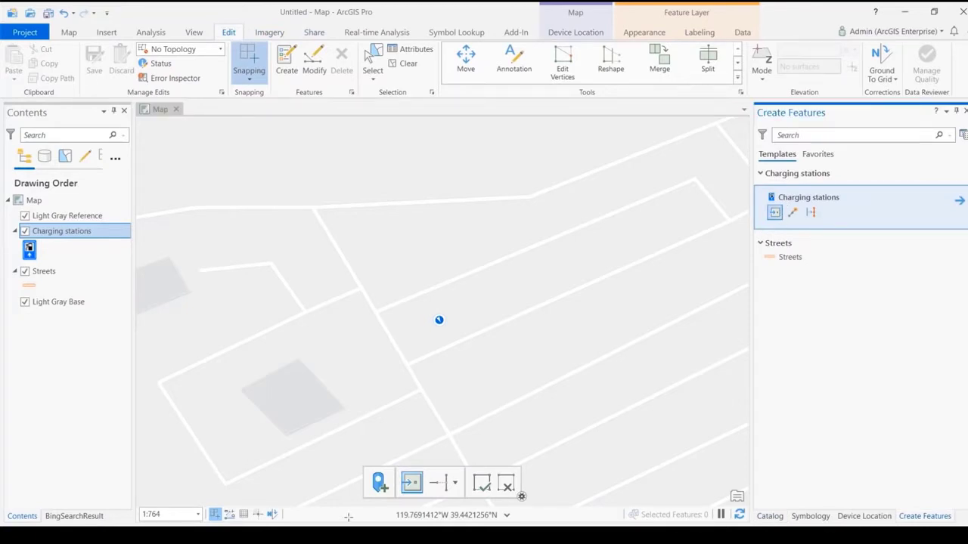
left_click(379, 484)
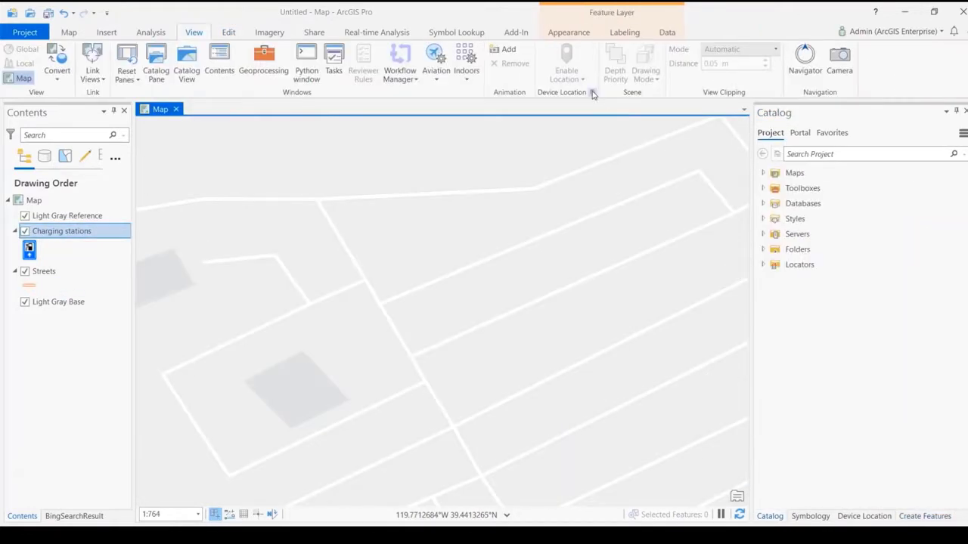
- Set USB Serial Device (COM11) as the active GNSS device in the device location options
left_click(594, 93)
left_click(523, 172)
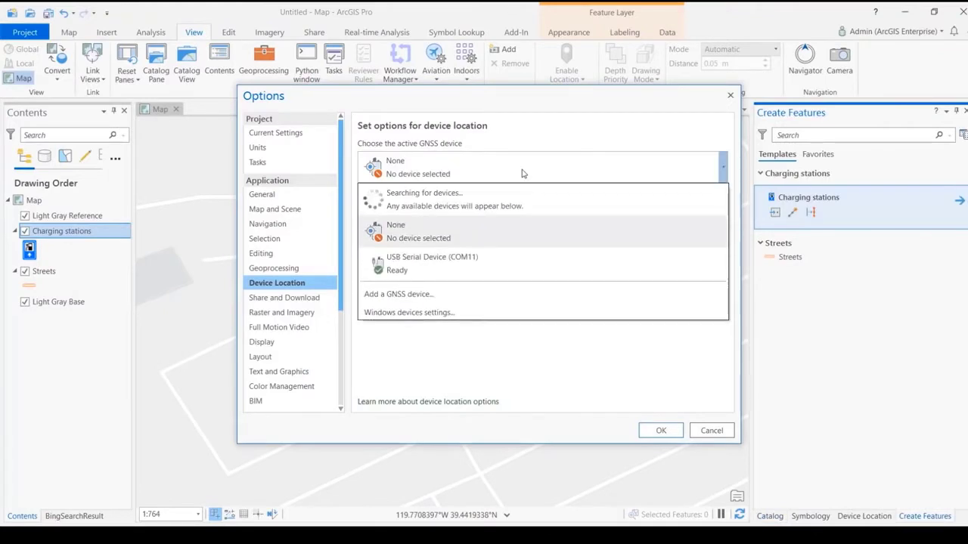
left_click(432, 265)
left_click(659, 430)
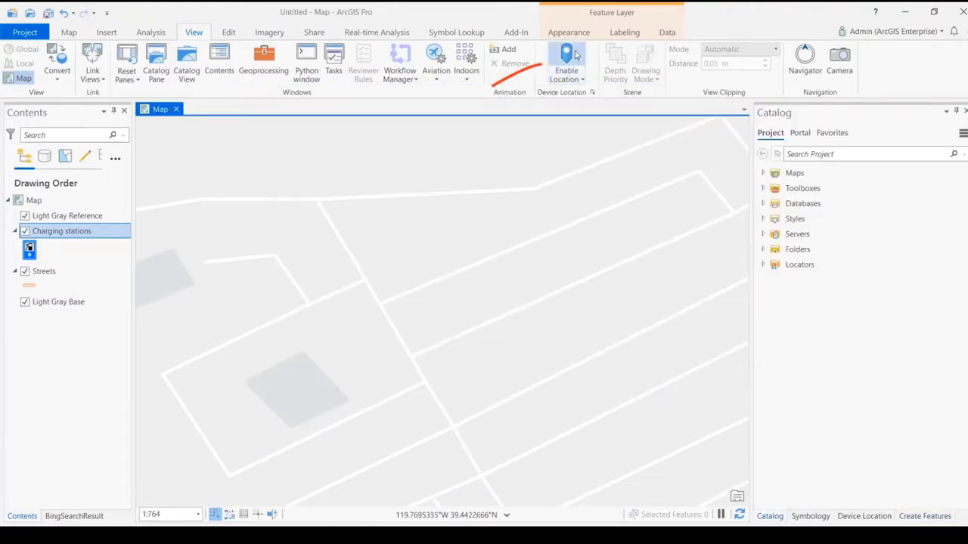
- Enable device location on the map and open the feature creation templates
left_click(571, 53)
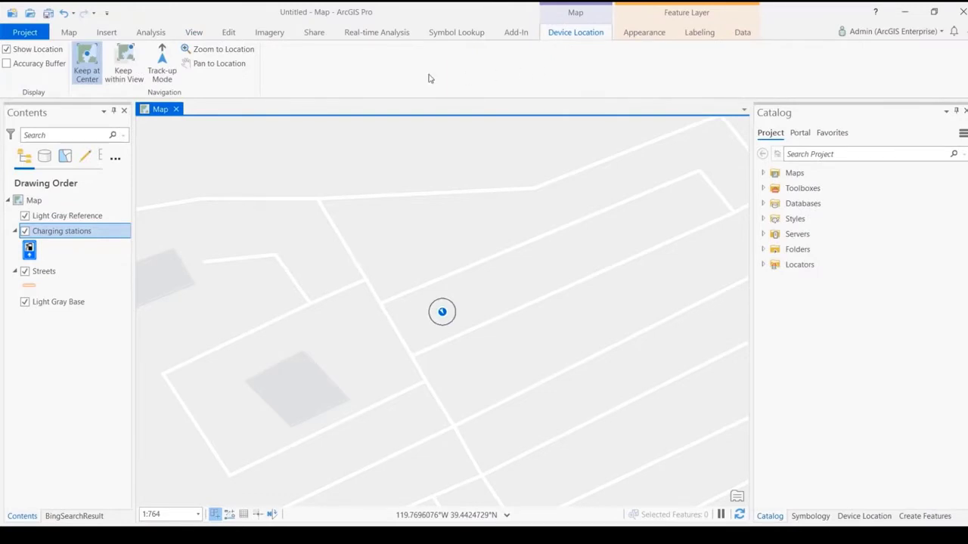
left_click(229, 32)
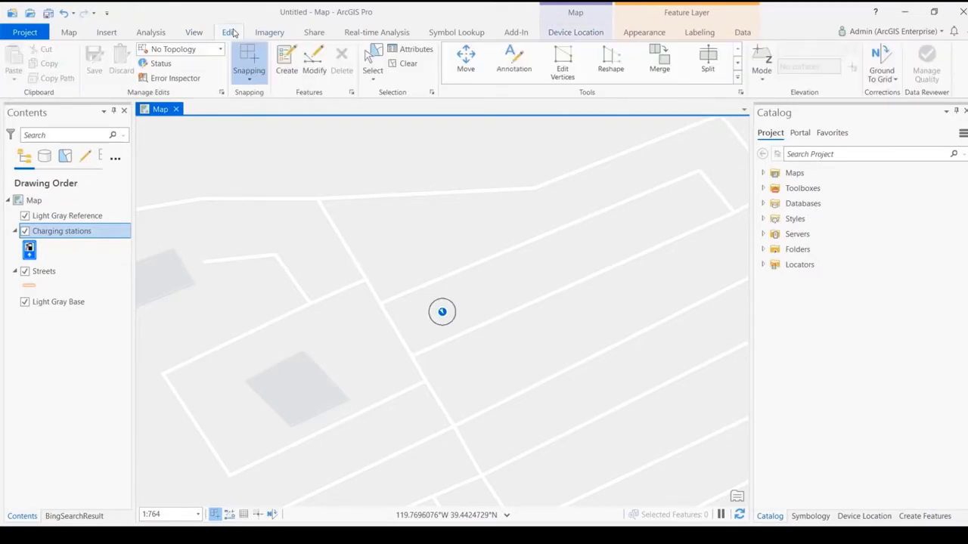
left_click(287, 61)
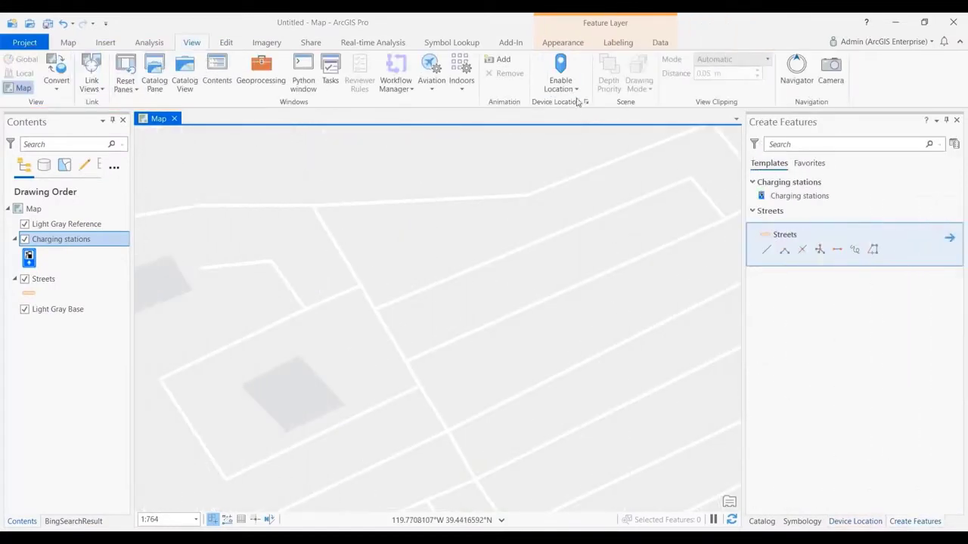
- Open the device location details and start logging the location data to a feature class
left_click(579, 90)
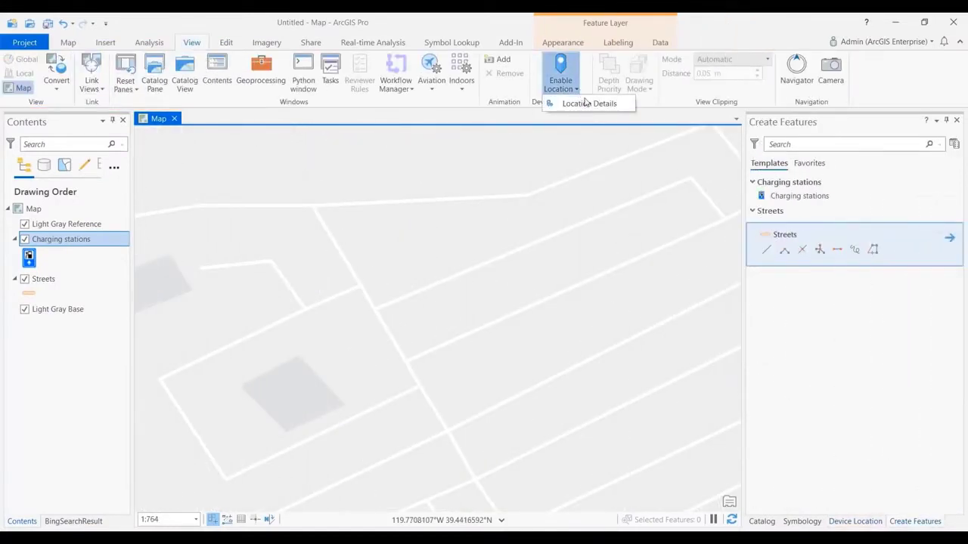
left_click(586, 102)
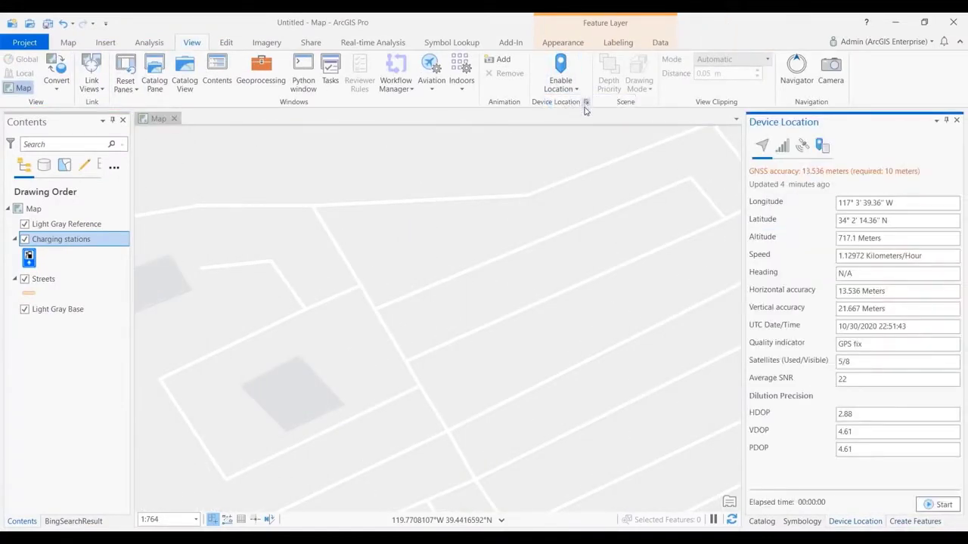
left_click(821, 145)
left_click(929, 506)
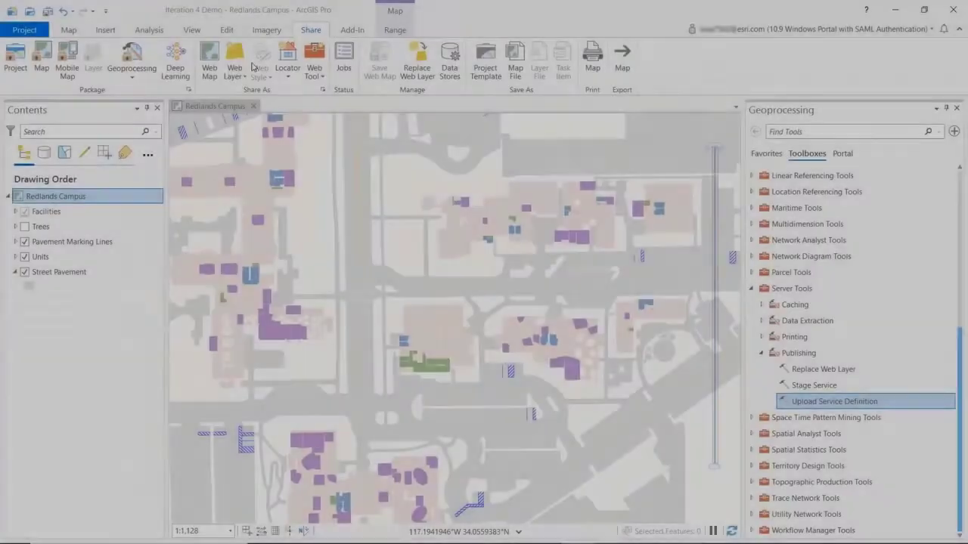
- Set up publishing the Redlands Campus map as a map image web layer that copies all data
left_click(236, 72)
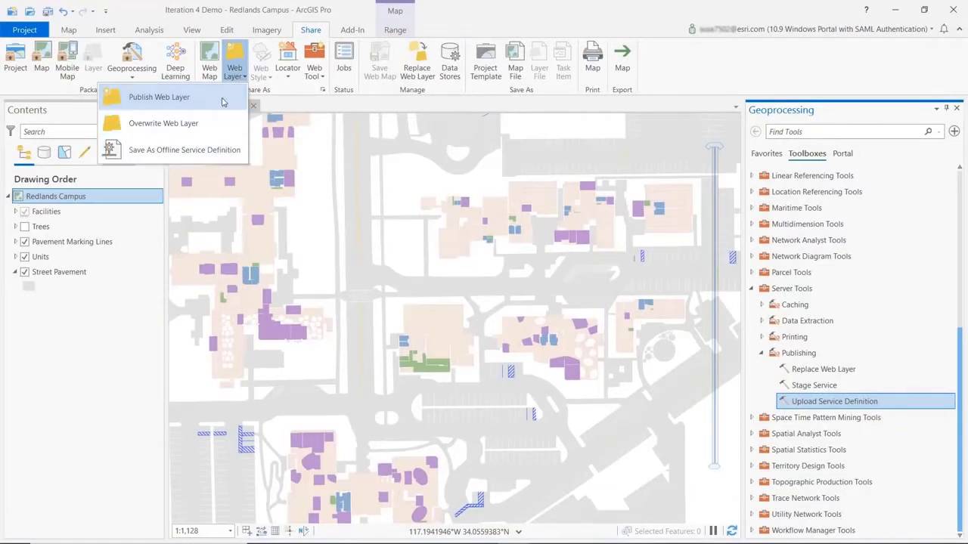
left_click(151, 97)
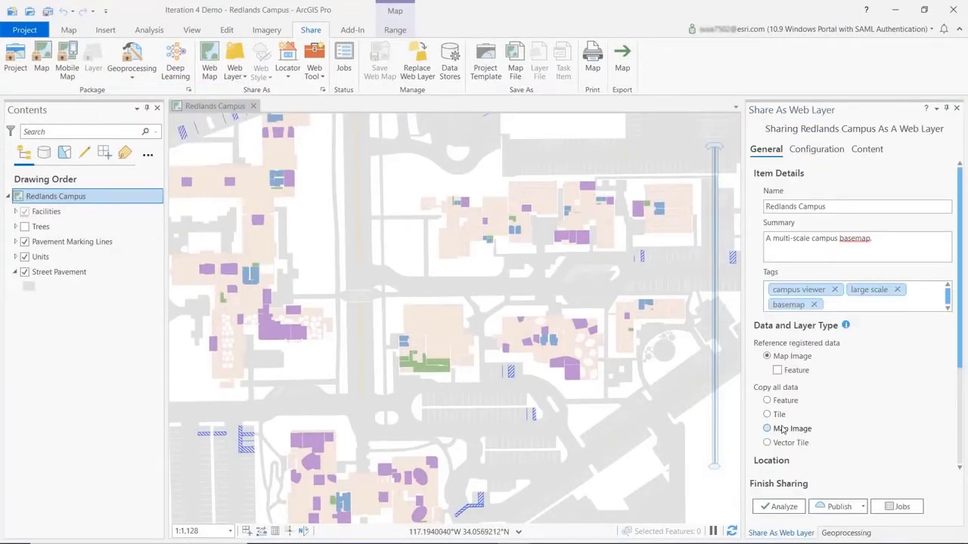
left_click(783, 429)
- Set both the portal folder and the server folder of the web layer to Demo
scroll(870, 363, "down", 5)
left_click(904, 346)
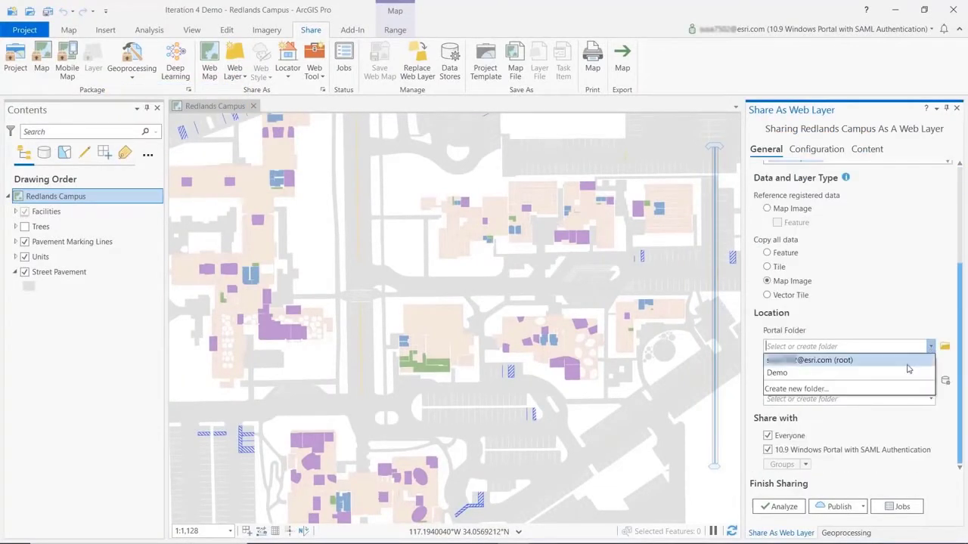
left_click(907, 373)
left_click(931, 399)
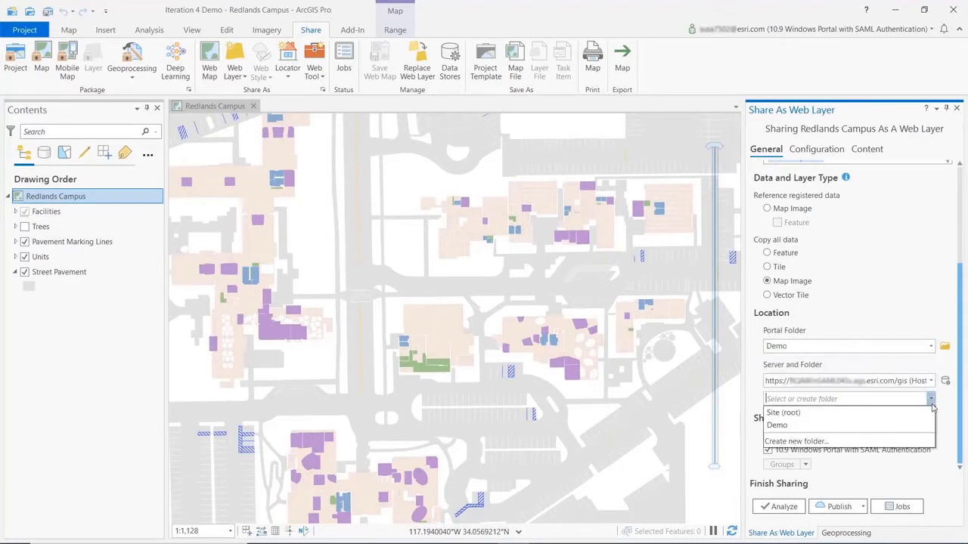
left_click(895, 428)
- Add WMS as an additional layer and save the web layer as a service definition file
left_click(839, 152)
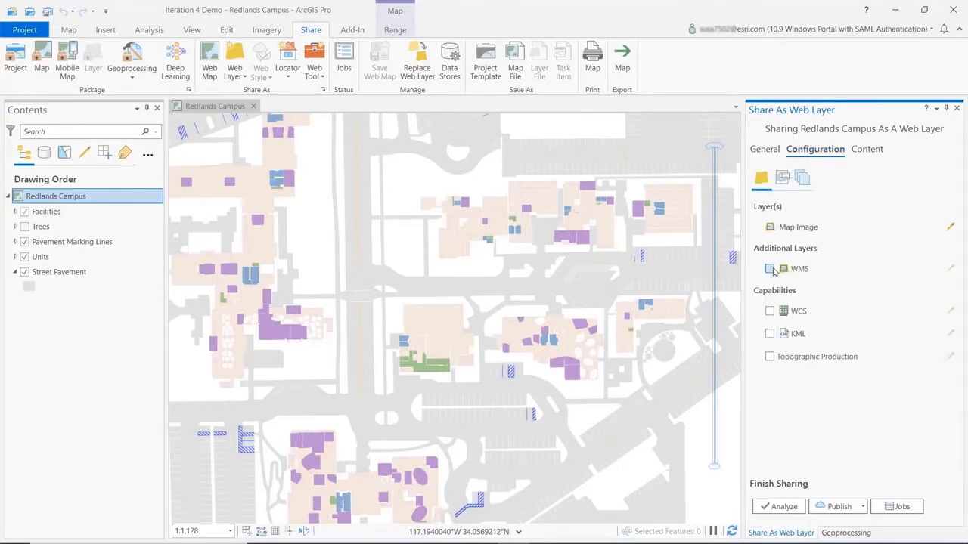
left_click(863, 506)
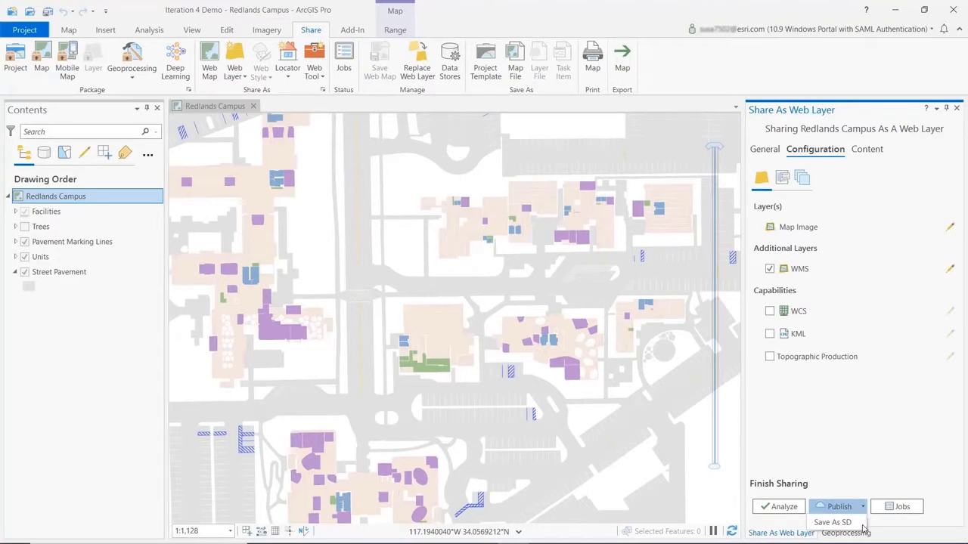
left_click(839, 523)
key("Return")
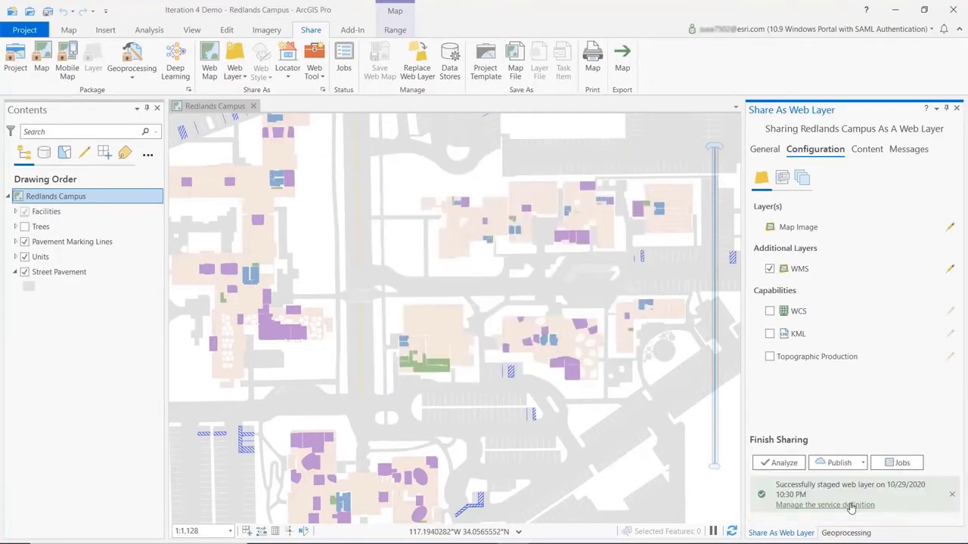
- Locate the staged service definition on disk and open RedlandsCampus.sd
left_click(851, 505)
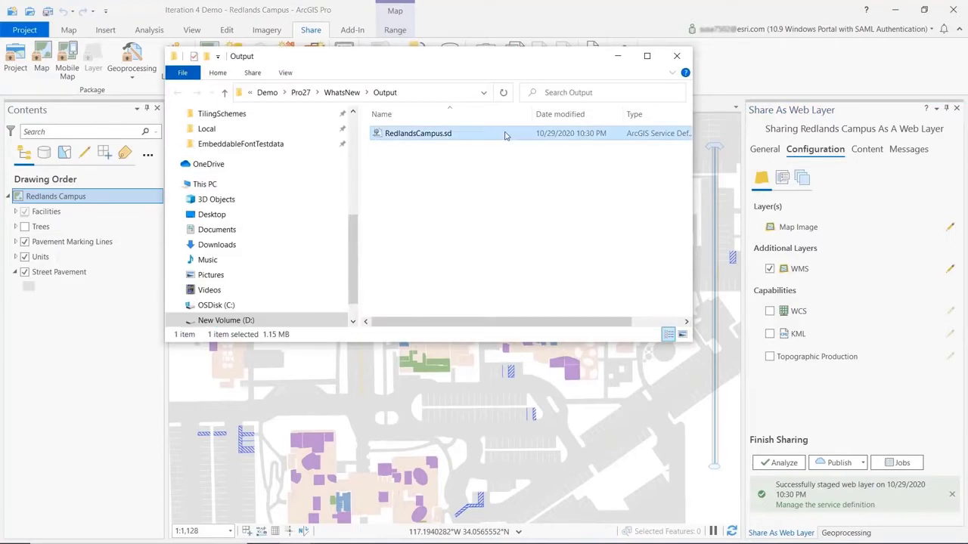
double_click(505, 135)
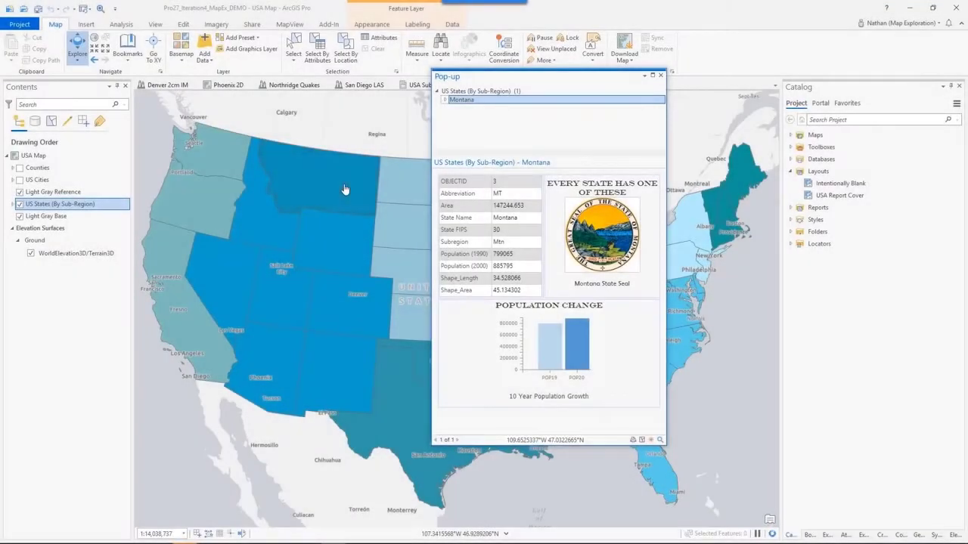
- Open the pop-up configuration of the US States (By Sub-Region) layer and show its fields options
right_click(85, 204)
left_click(113, 448)
left_click(859, 198)
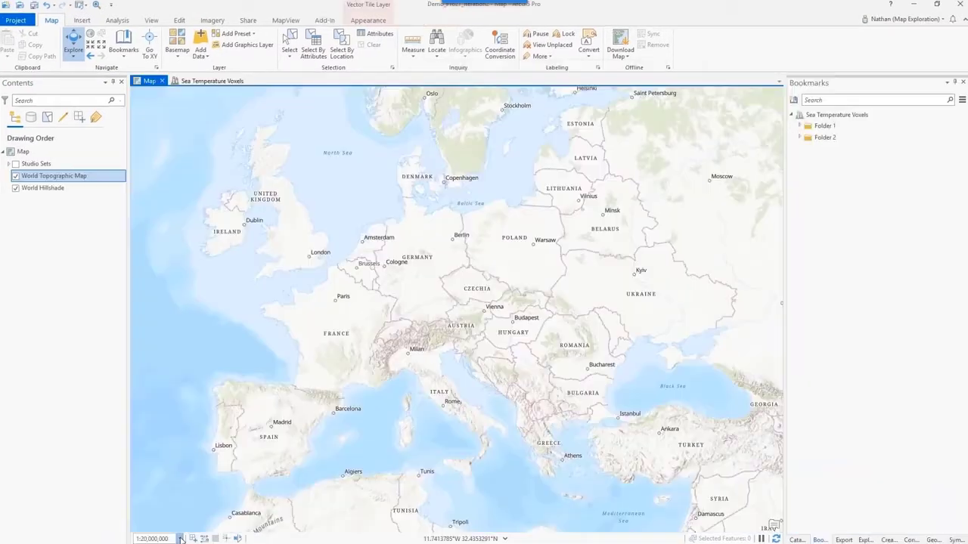
- Open the scale properties of the map to view its standard scales
left_click(178, 539)
left_click(171, 526)
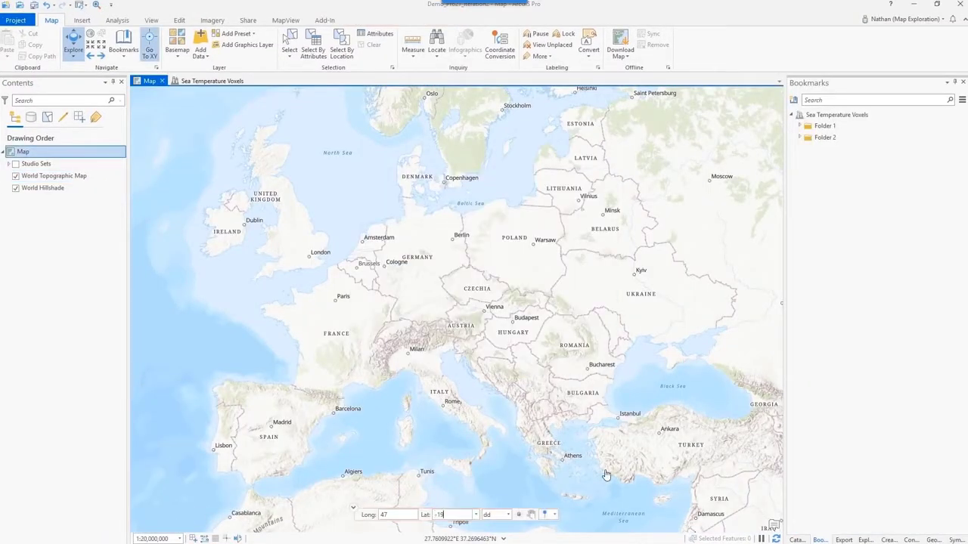
- Mark longitude 47, latitude -19 in Madagascar with a coordinate callout graphic
left_click(557, 510)
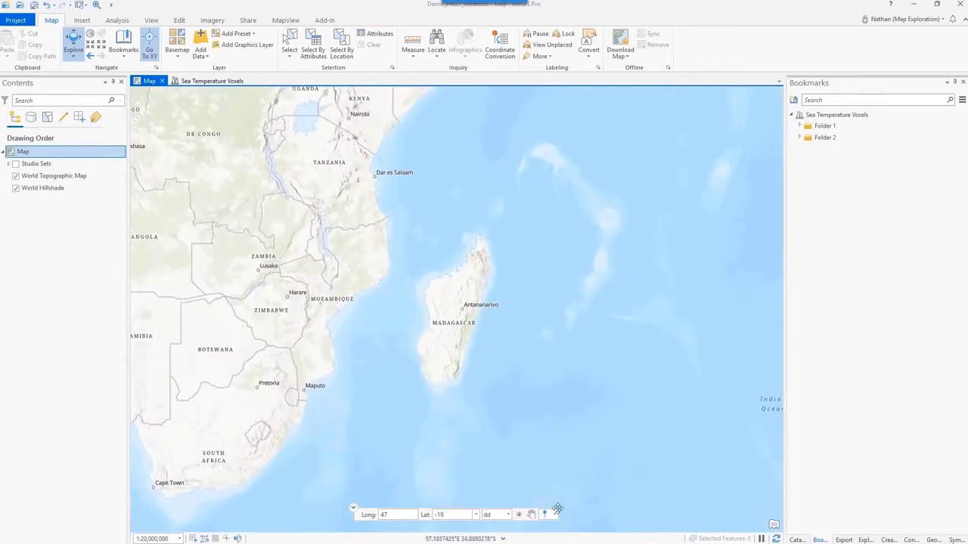
left_click(556, 514)
left_click(548, 503)
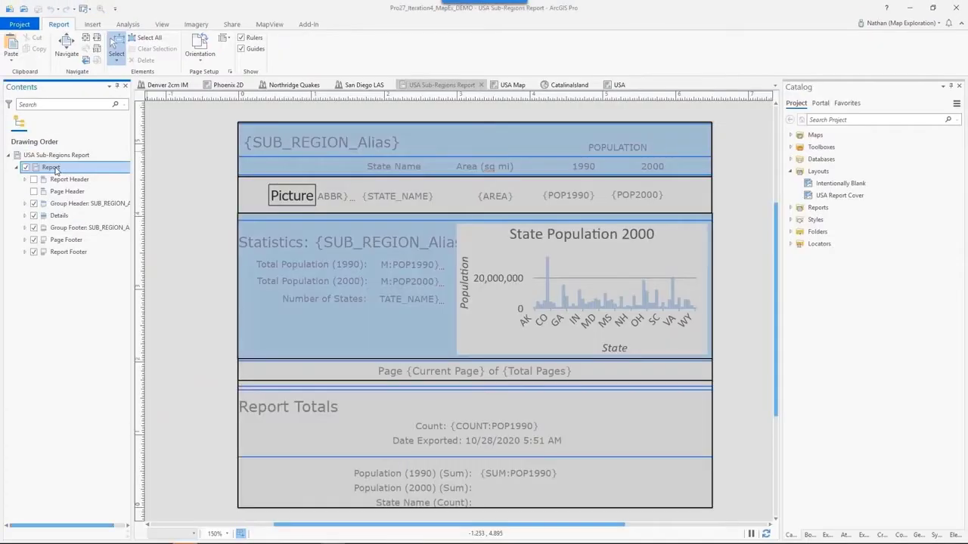
- Add the USA Report Cover layout as a supplemental page above the report and export the report to PDF
right_click(55, 167)
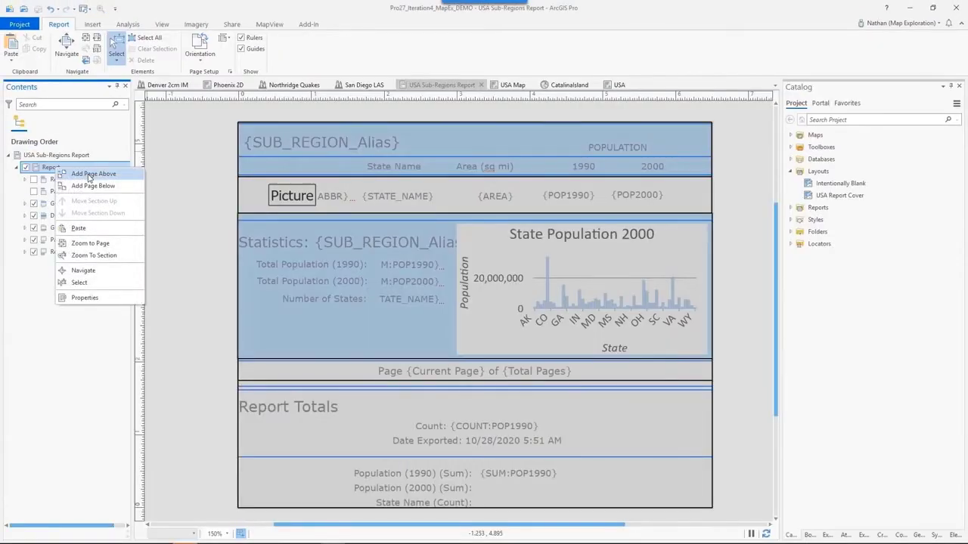
left_click(91, 174)
left_click(340, 220)
left_click(651, 468)
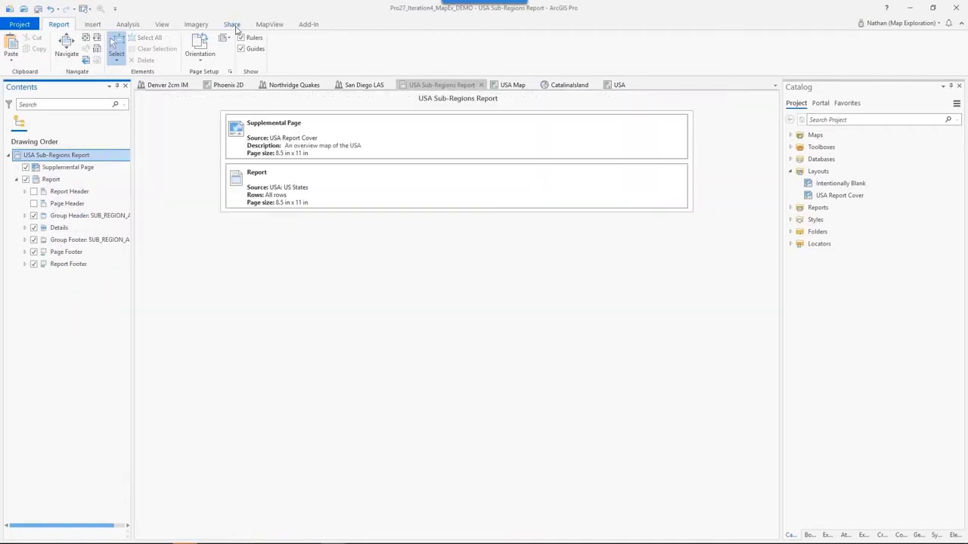
left_click(231, 24)
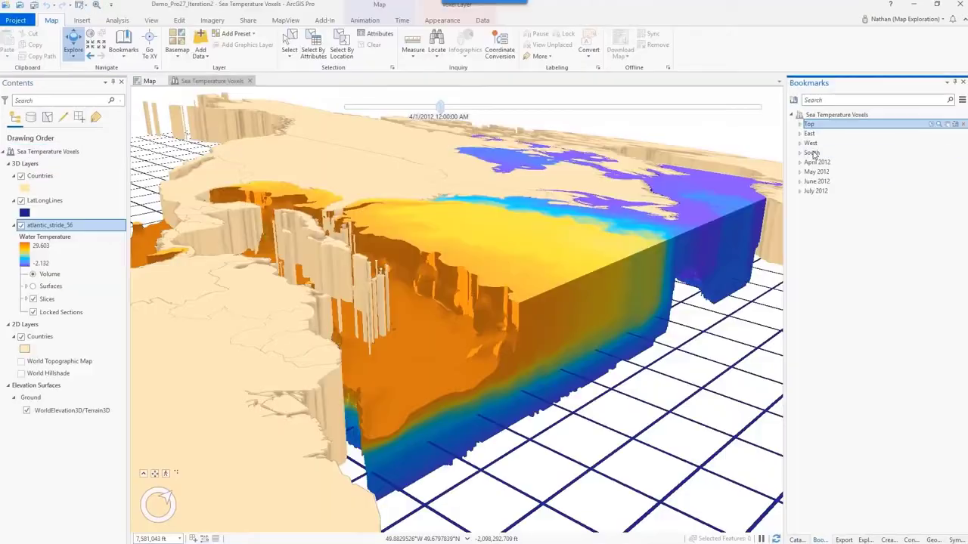
- Group the Top, East, West and South bookmarks into a new bookmark folder
left_click_drag(810, 124, 813, 154)
right_click(812, 154)
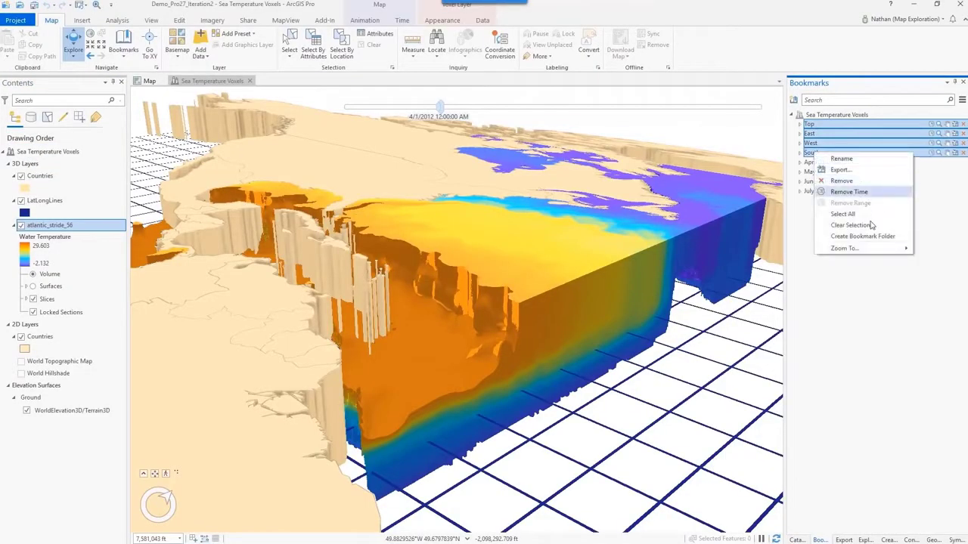
left_click(871, 236)
- Select earthquakes in the Northridge Quakes scene with a sphere, entering a radius of 5 and choosing its unit
left_click(290, 57)
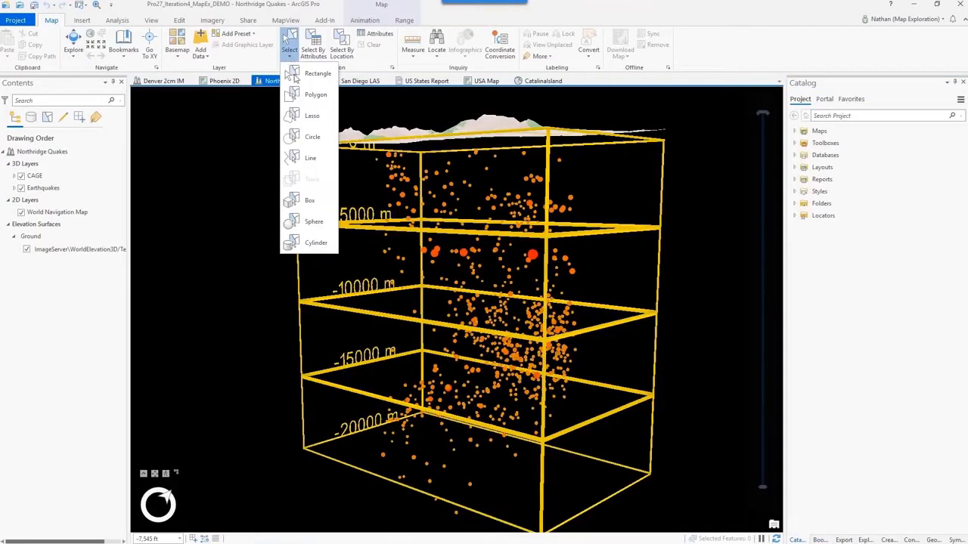
left_click(333, 222)
type("r")
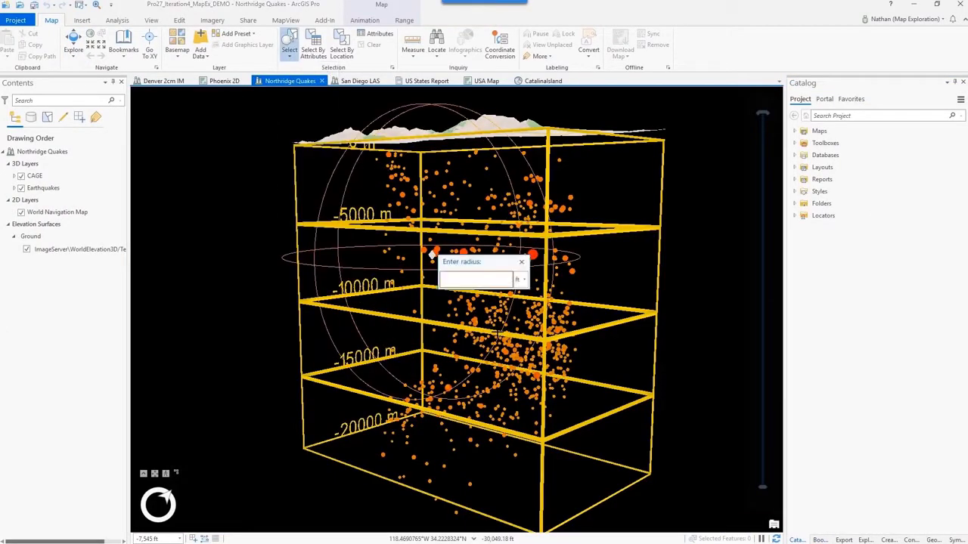
type("5")
left_click(523, 279)
left_click(523, 294)
key("Return")
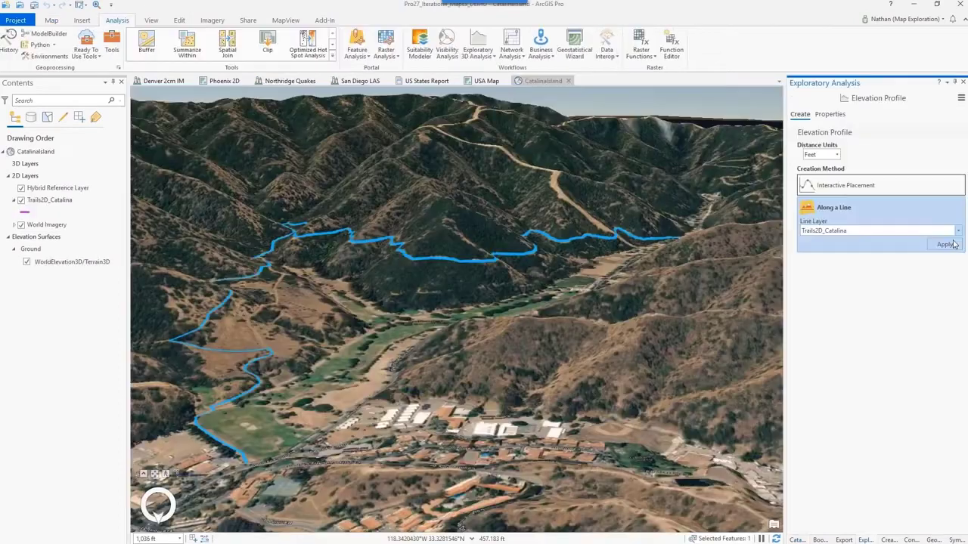
- Create an elevation profile in feet along the selected trail of the Trails2D_Catalina layer
left_click(951, 248)
left_click_drag(522, 416, 522, 368)
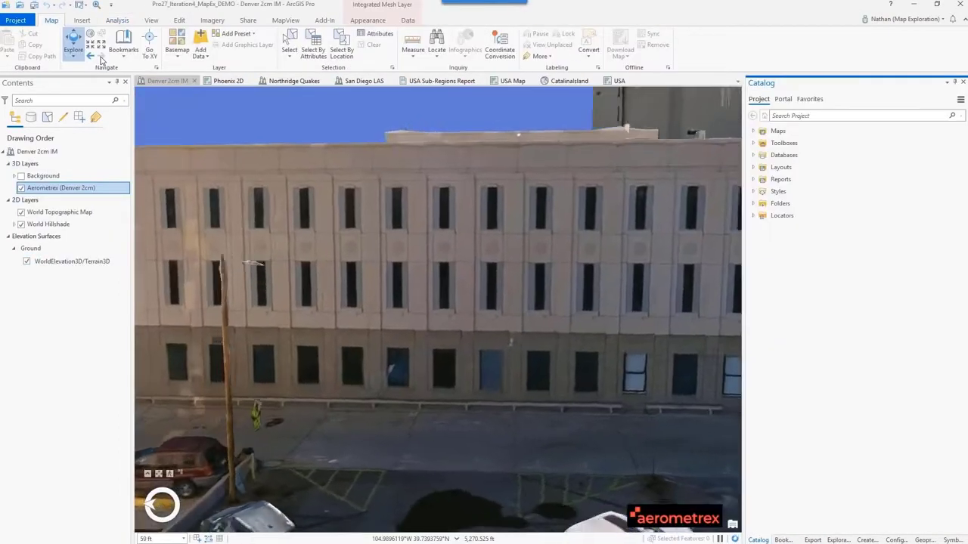
- Run Object Detection with the Esri Windows and Doors model from the current camera, outputting location points to the Windows layer with description Bld 1
left_click(478, 47)
left_click(505, 179)
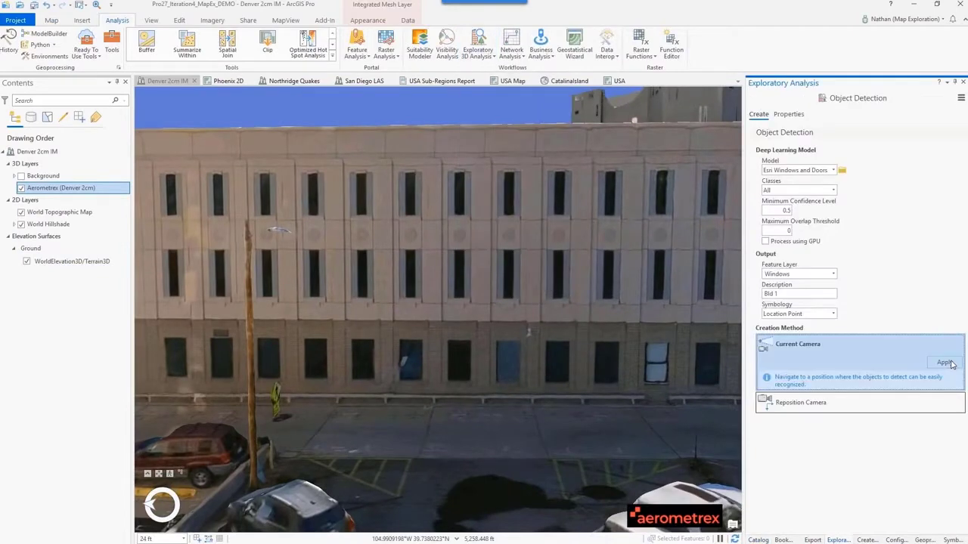
left_click(945, 363)
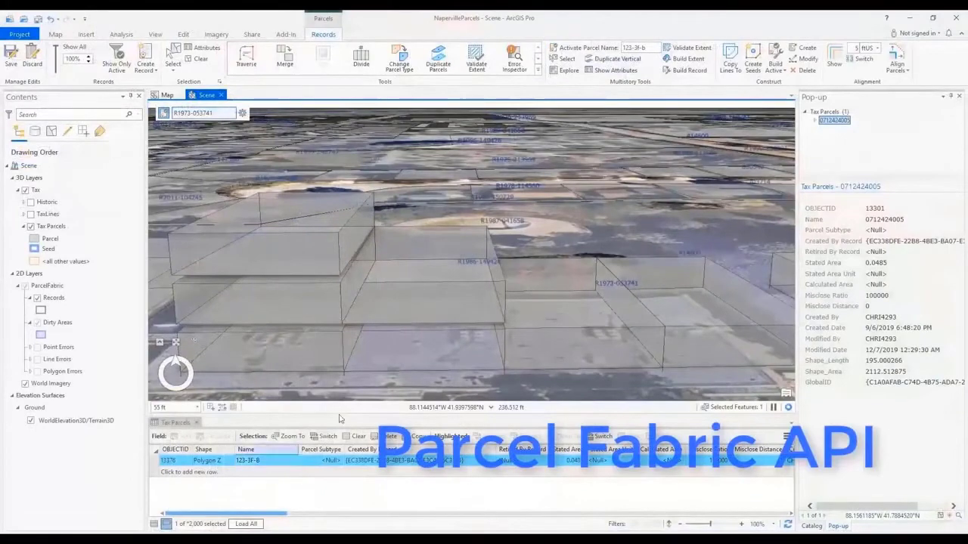
left_click(284, 462)
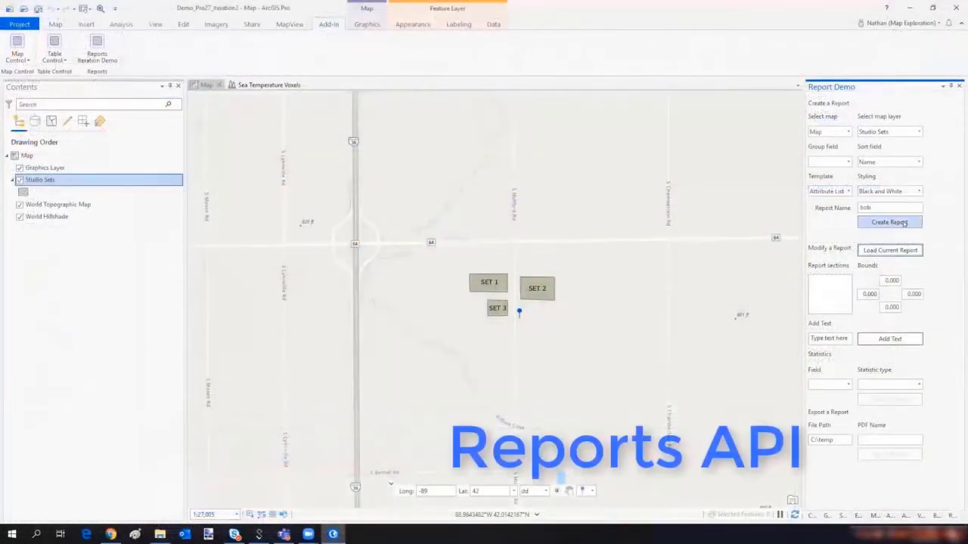
- Create an Attribute List report named bob from the Studio Sets layer, sorted by Name with Black and White styling
left_click(905, 222)
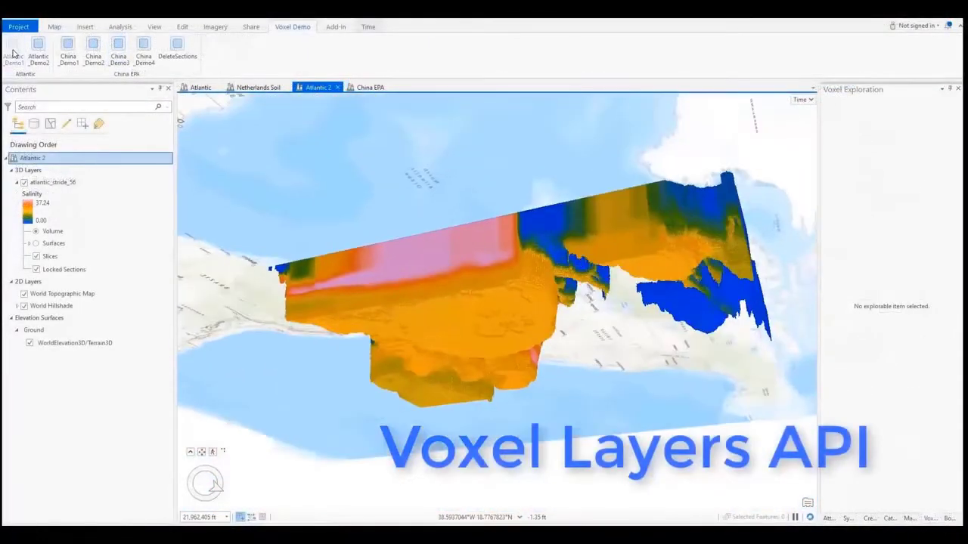
- Run Atlantic_Demo1 on the Atlantic 2 scene and resume its paused code in Visual Studio to create the Middle Slice
left_click(13, 52)
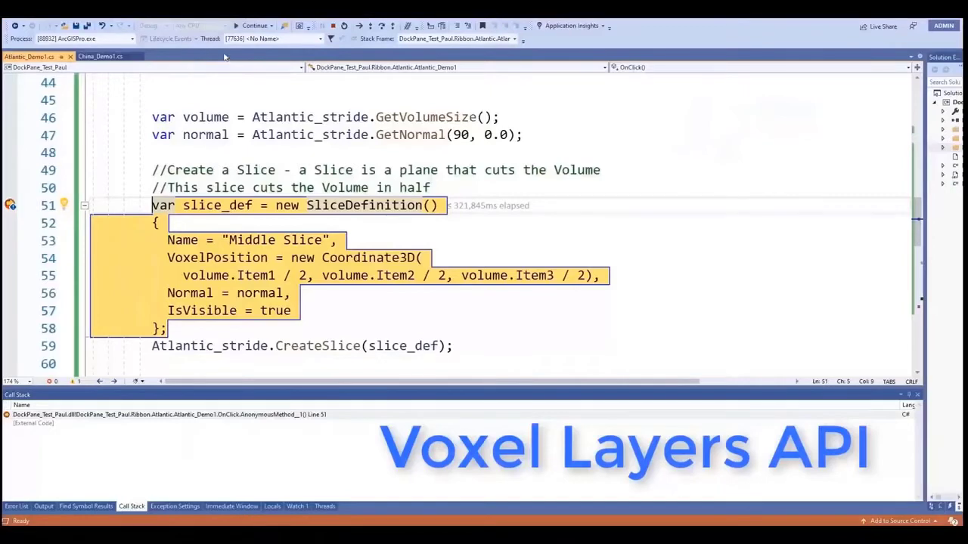
left_click(255, 26)
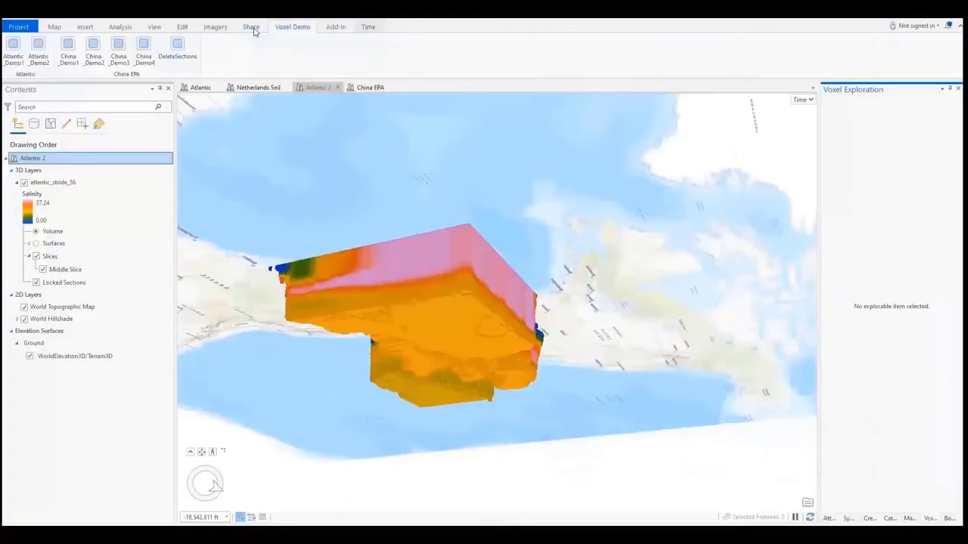
- Run China_Demo1 on the China EPA scene and resume its paused code in Visual Studio to create three cross sections
left_click(369, 88)
left_click(70, 56)
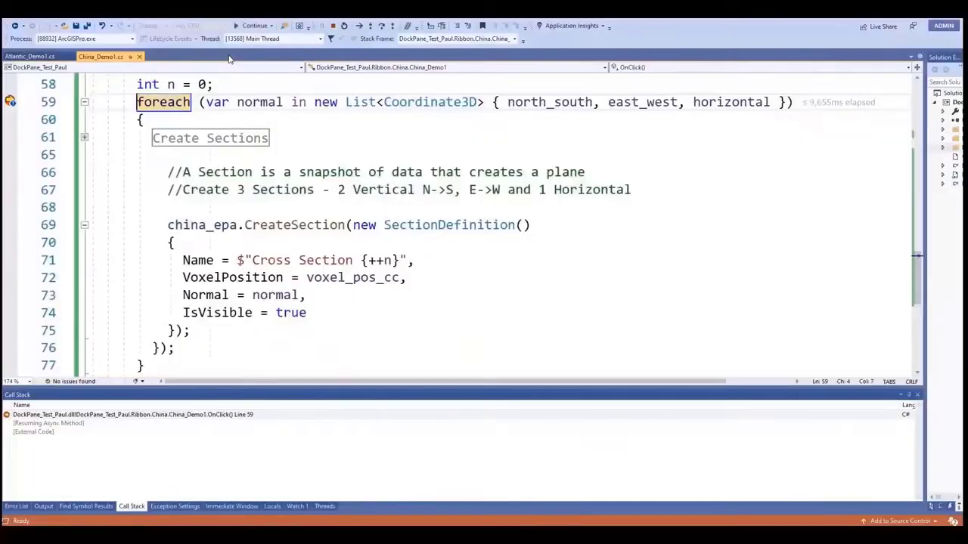
left_click(253, 27)
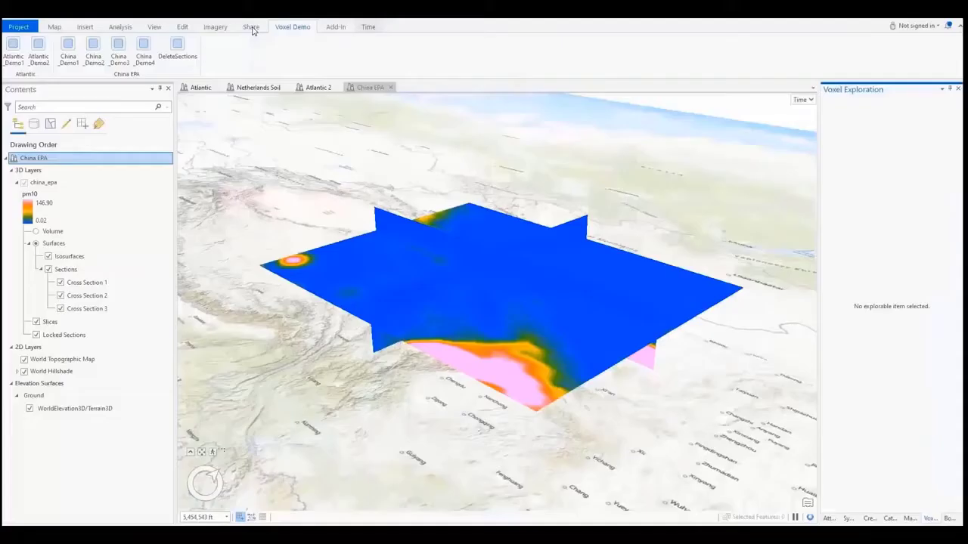
- Examine the voxel exploration properties of Cross Section 1, 2 and 3 in the china_epa layer
left_click(91, 283)
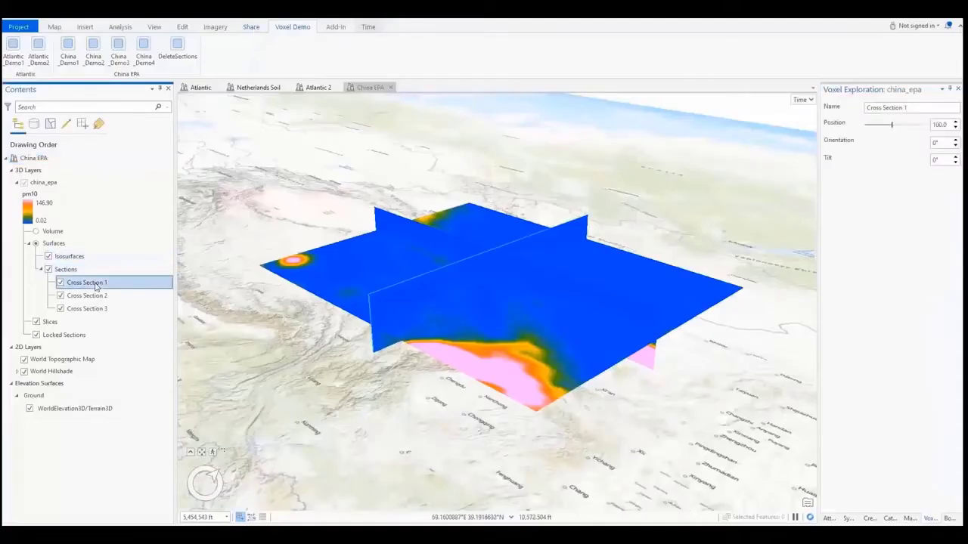
left_click(102, 295)
left_click(90, 308)
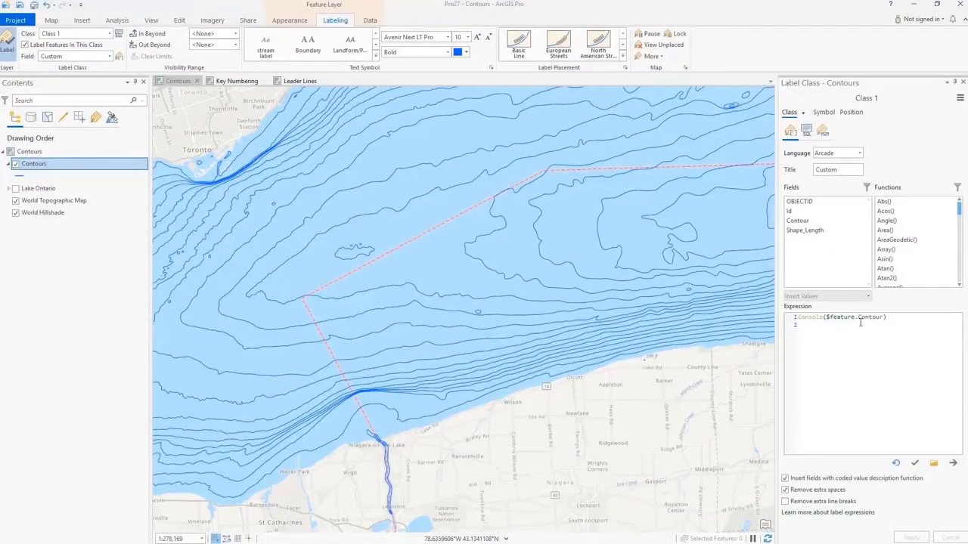
- Validate the Contours label expression and check the console messages it writes
left_click(913, 463)
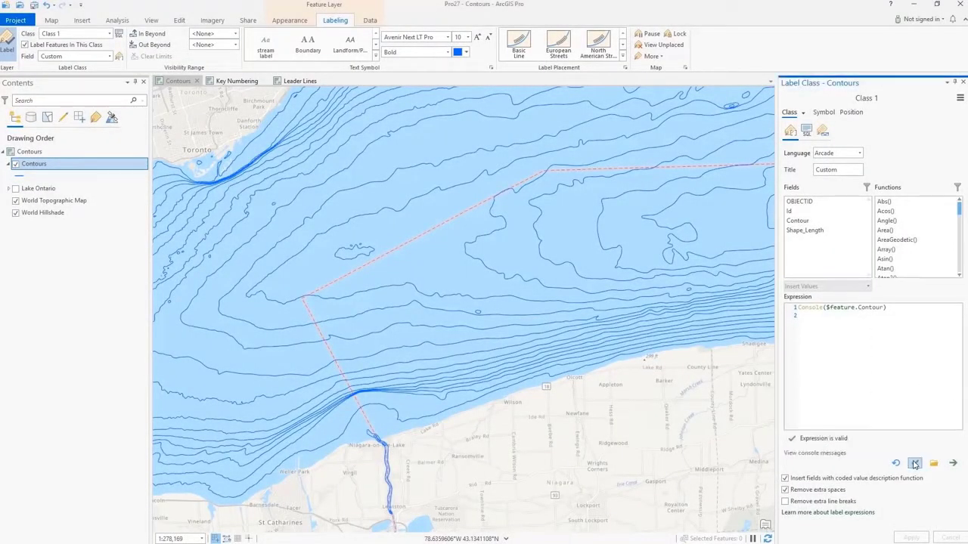
left_click(836, 454)
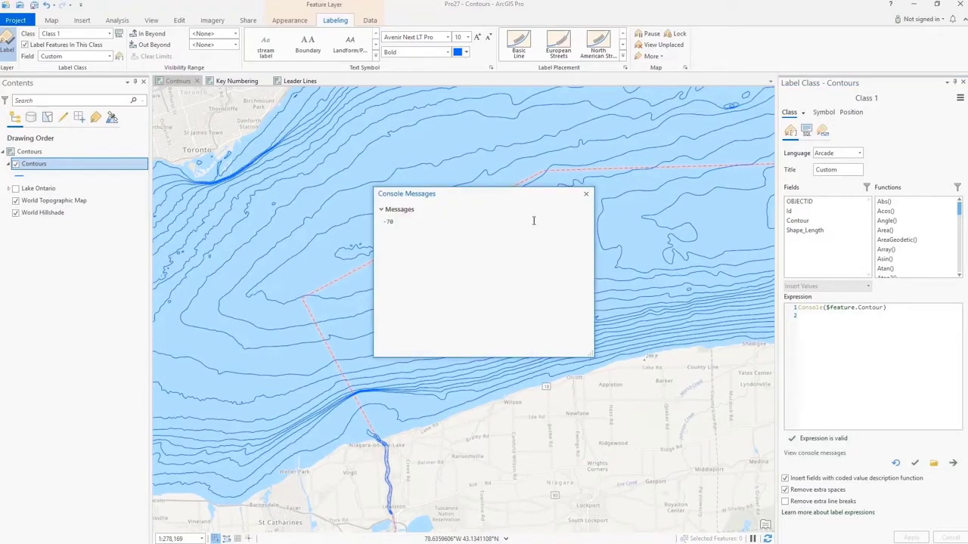
left_click(585, 193)
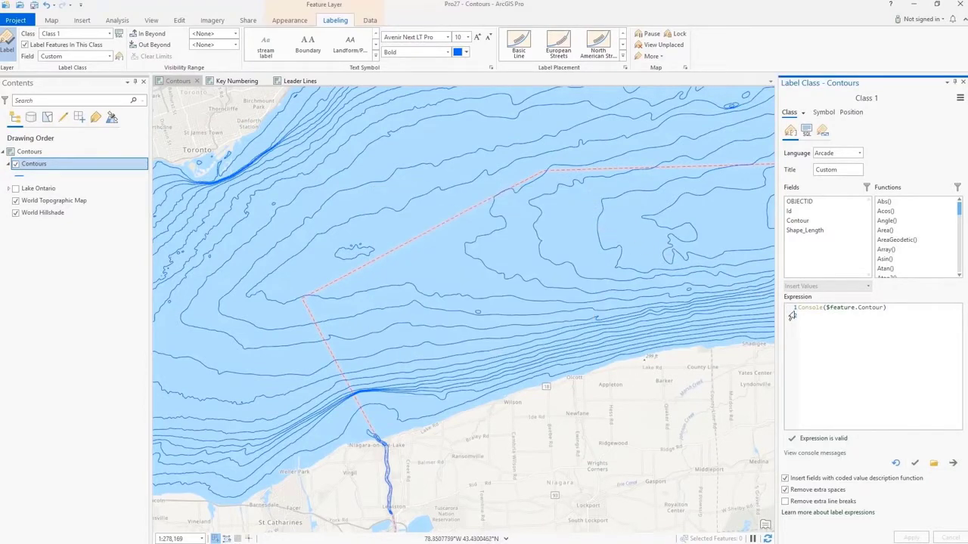
- Add $feature.Contour * -1 as the second line of the Contours label expression, apply it, and use downhill label alignment
type("$feature.Contour * -1")
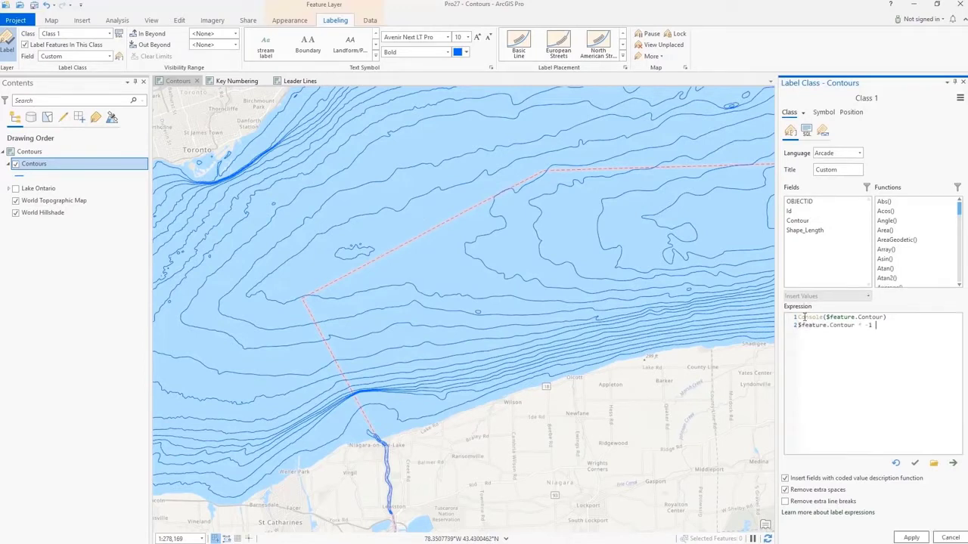
left_click(911, 538)
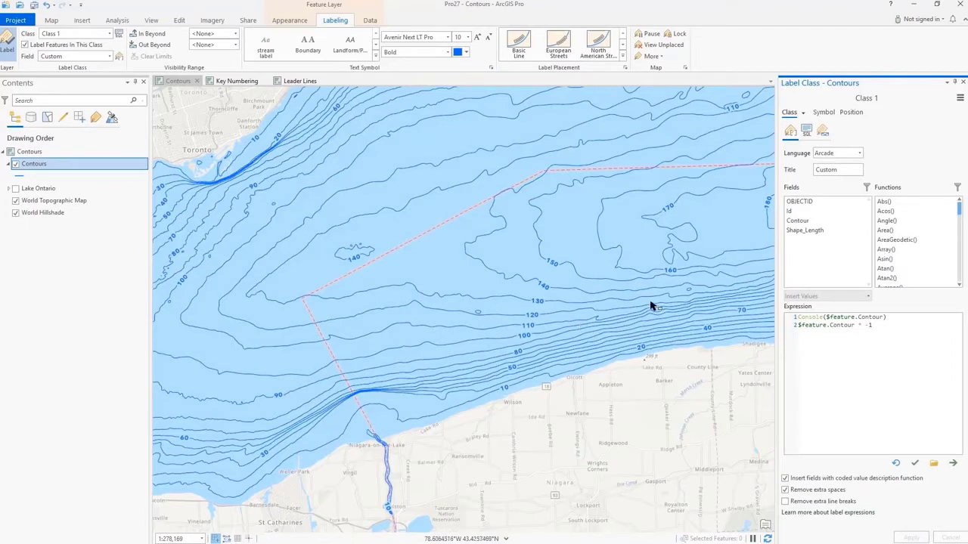
left_click(851, 113)
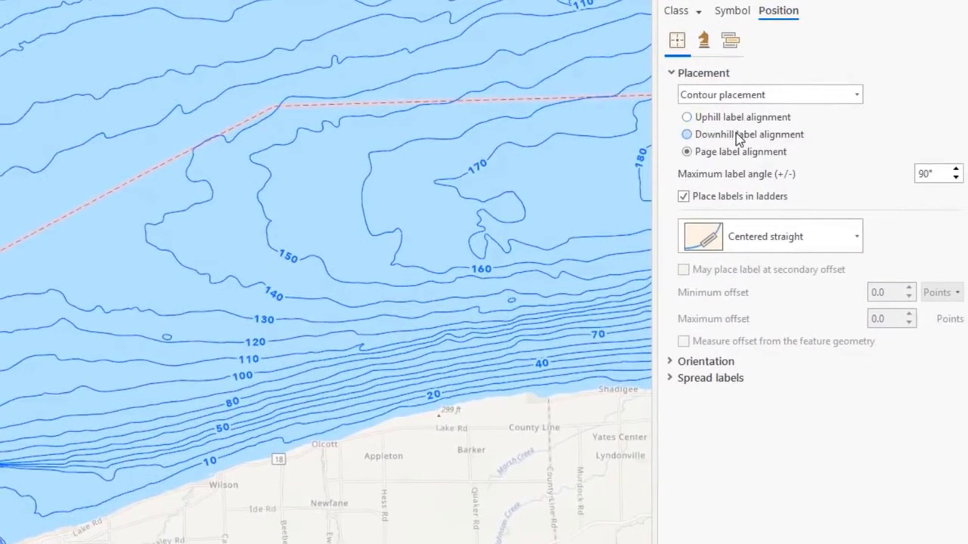
left_click(736, 135)
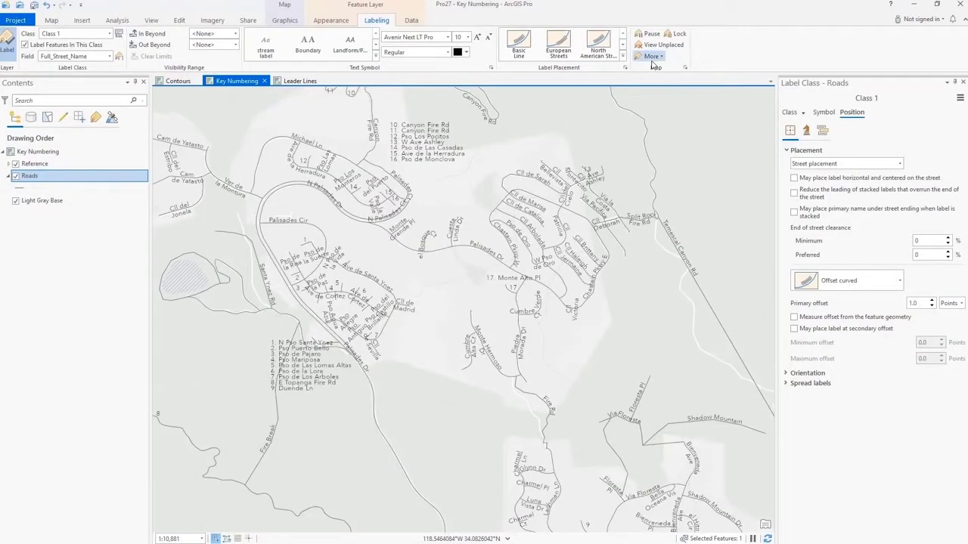
- Review the key numbering groups of the Key Numbering map and the key number group assigned to the Roads label class
left_click(651, 56)
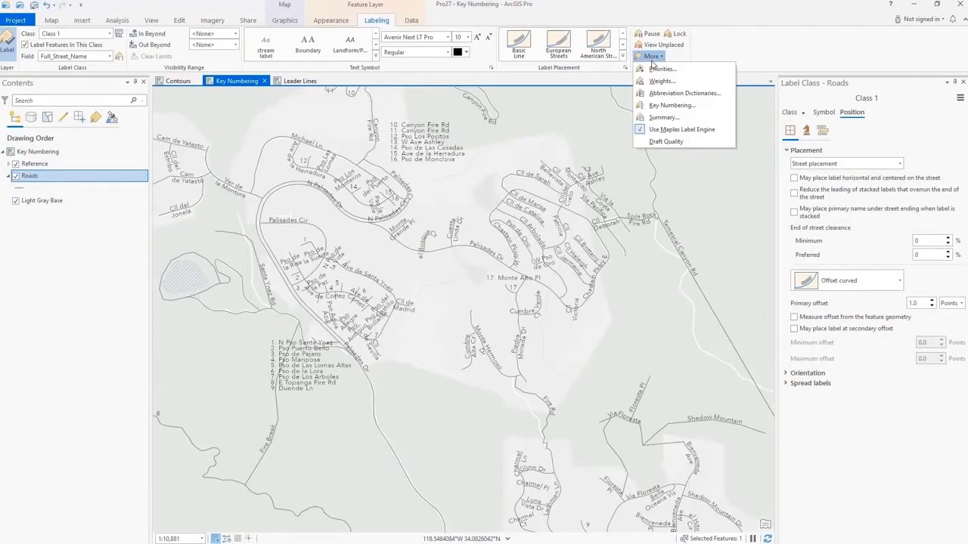
left_click(668, 105)
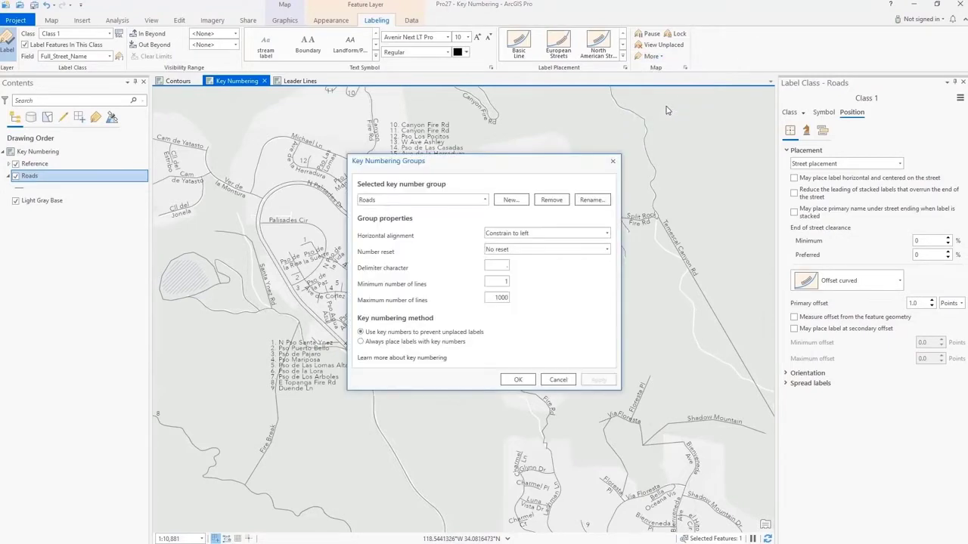
left_click(485, 201)
left_click(485, 220)
left_click(558, 380)
left_click(806, 130)
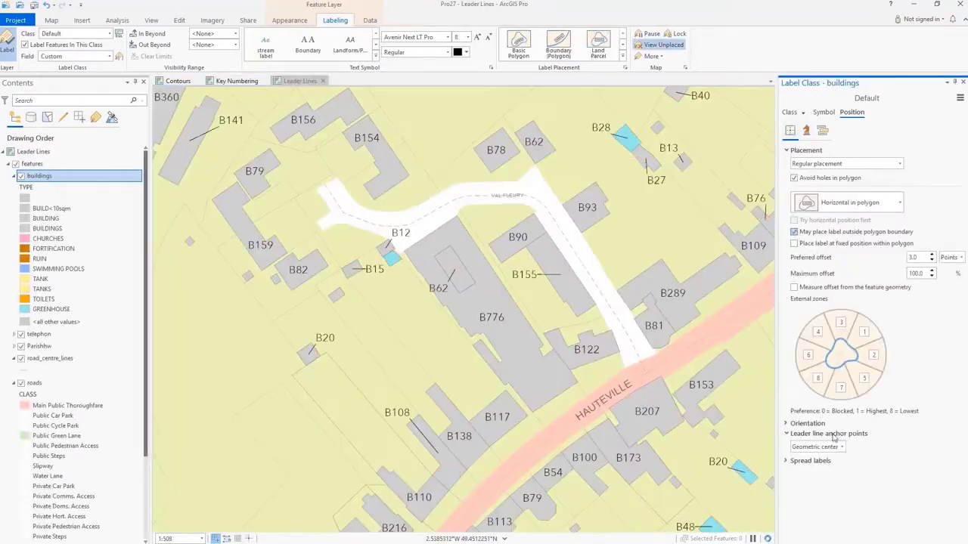
left_click(829, 433)
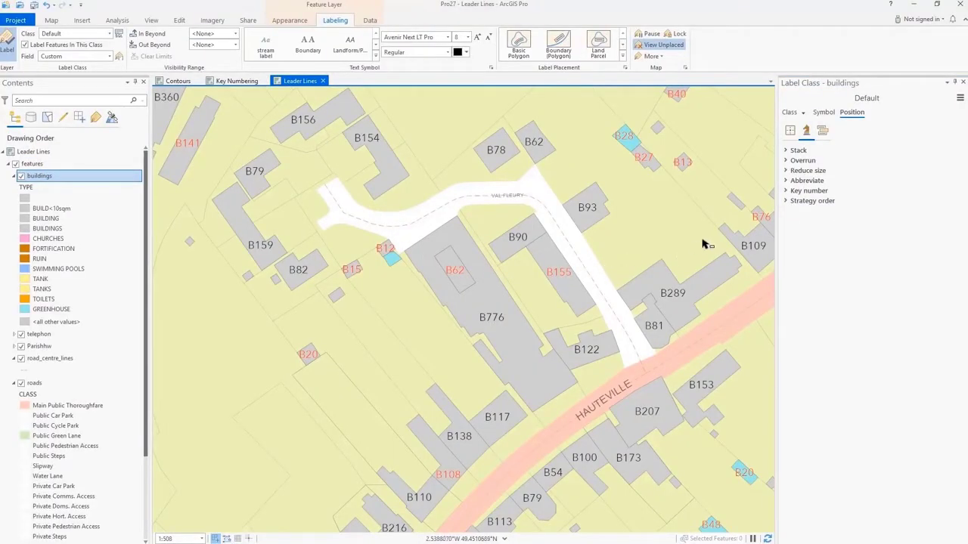
- Allow buildings labels outside the polygon boundary and anchor leader lines at the closest point on the polygon outline, inset 3 points
left_click(790, 130)
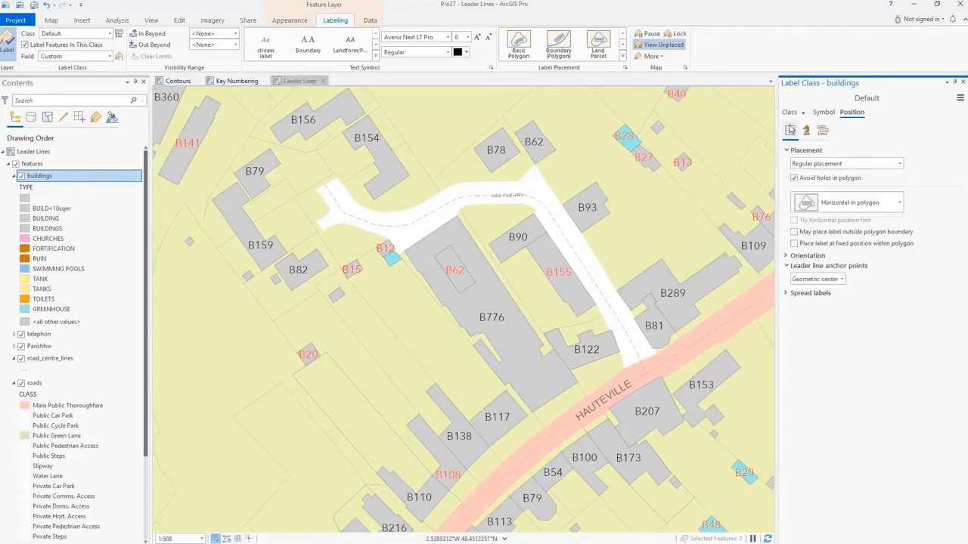
left_click(794, 232)
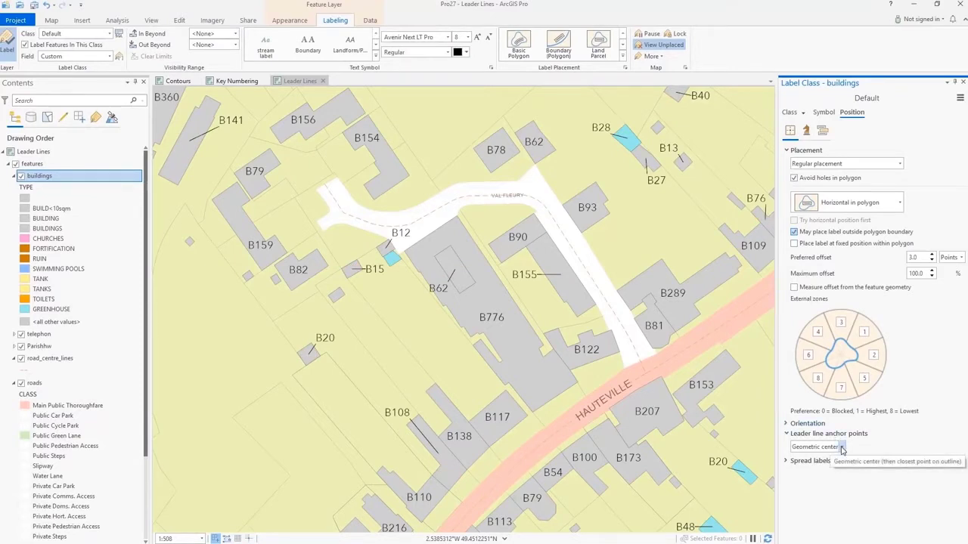
left_click(842, 448)
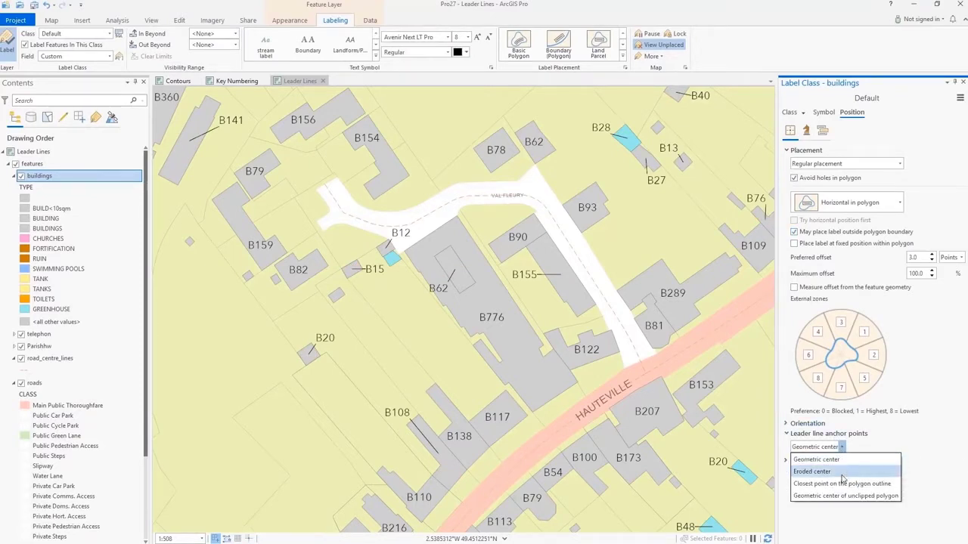
left_click(843, 483)
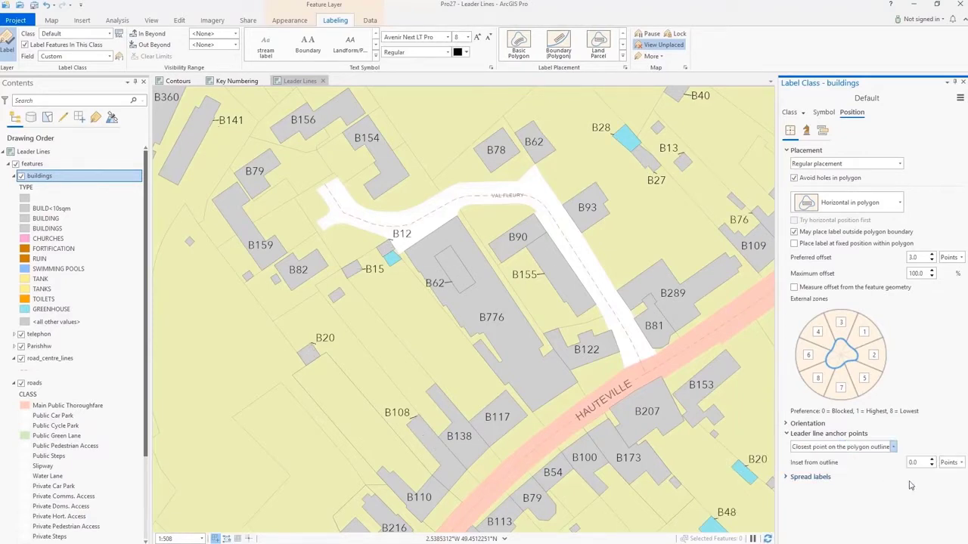
left_click(935, 462)
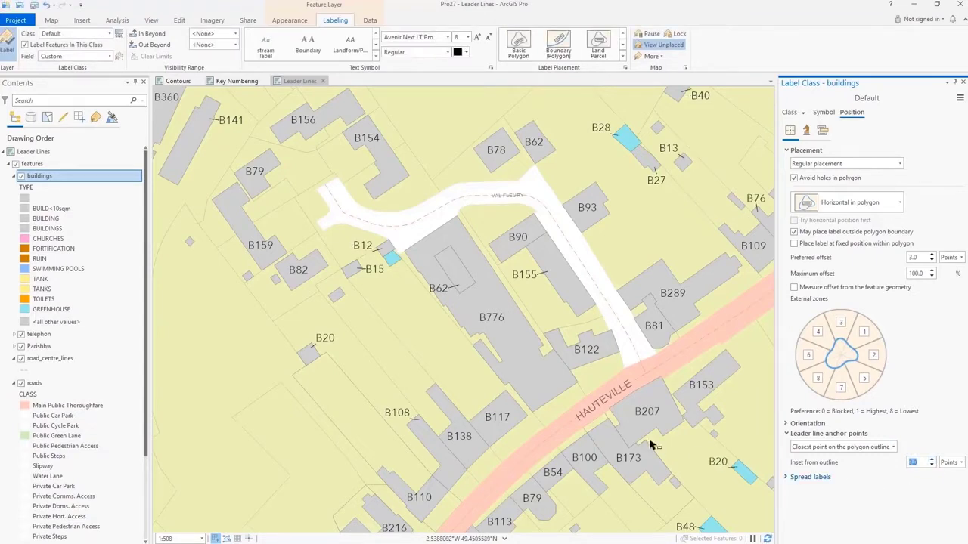
- Change the font of the buildings labels to Bahnschrift
scroll(503, 162, "up", 3)
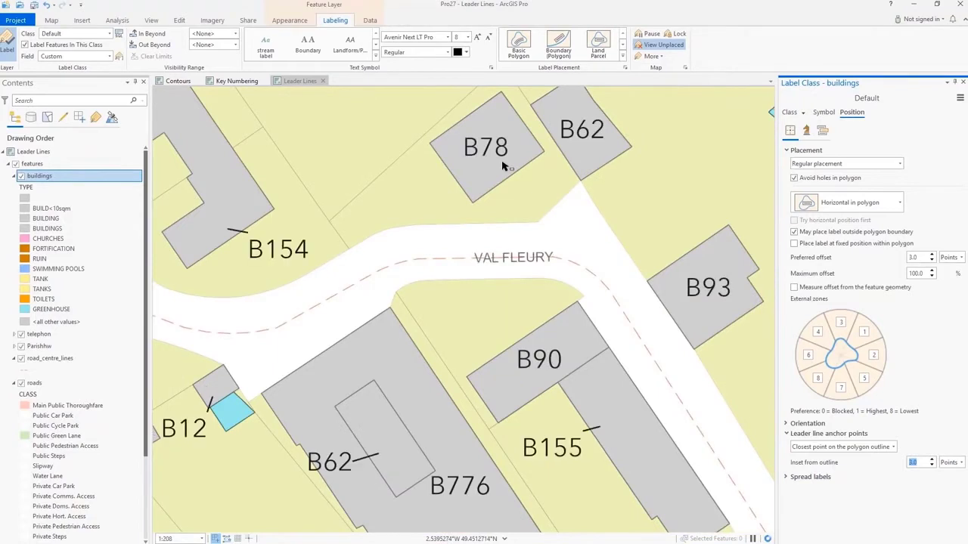
left_click(449, 37)
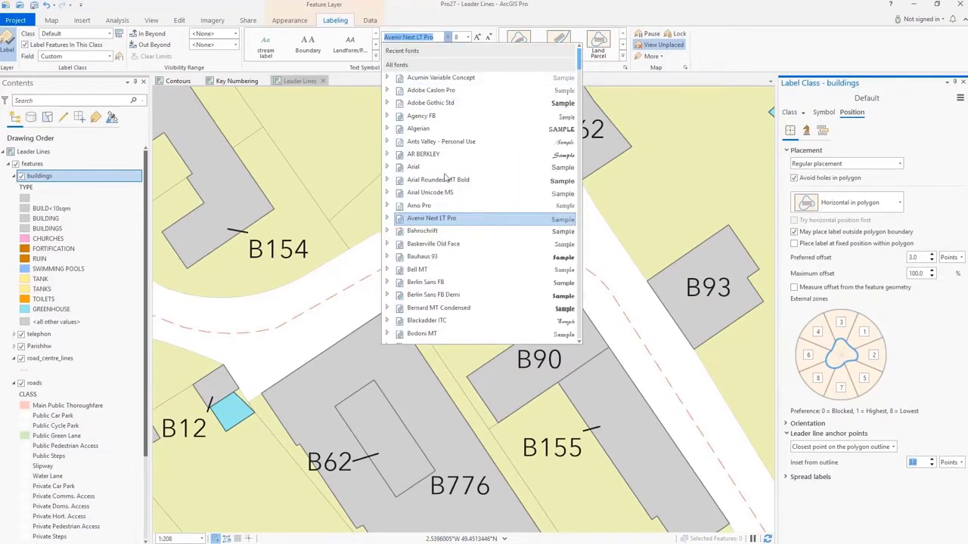
left_click(409, 231)
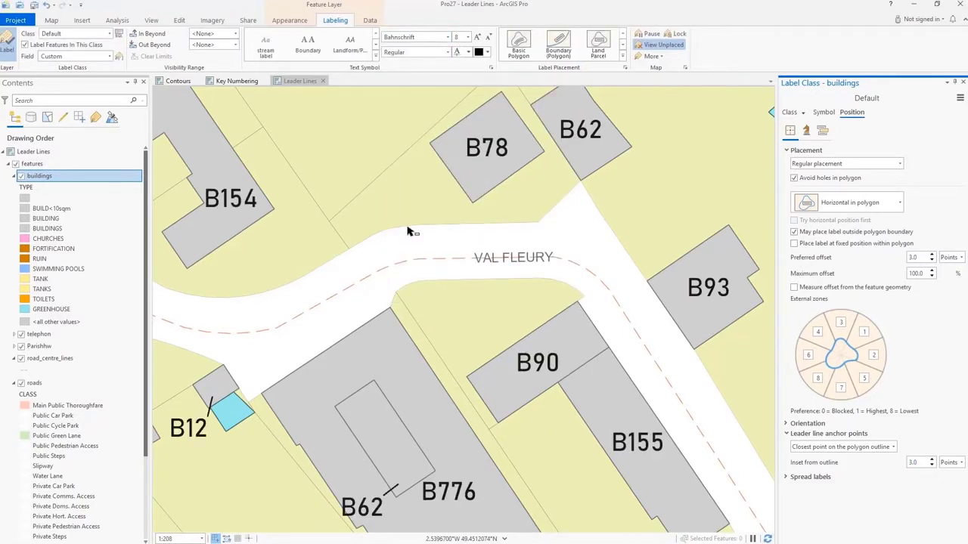
- Check the Bahnschrift font styles, and increase the variable font weight of the buildings labels
left_click(406, 56)
left_click(449, 52)
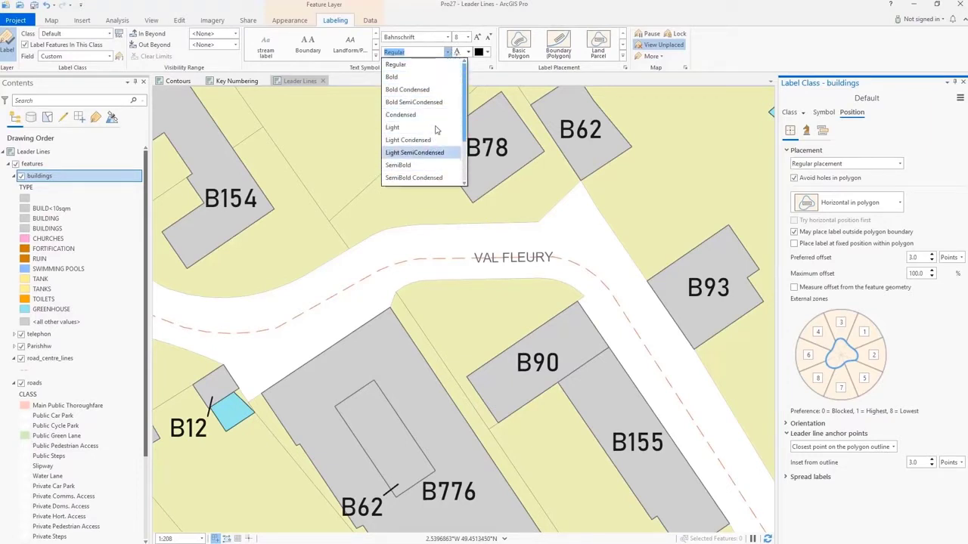
left_click(448, 53)
left_click(468, 53)
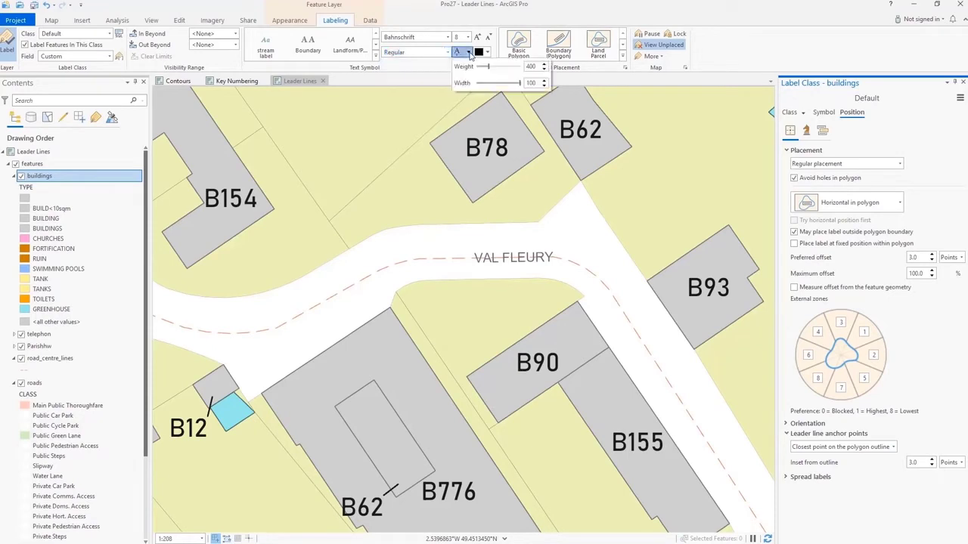
left_click_drag(488, 67, 519, 67)
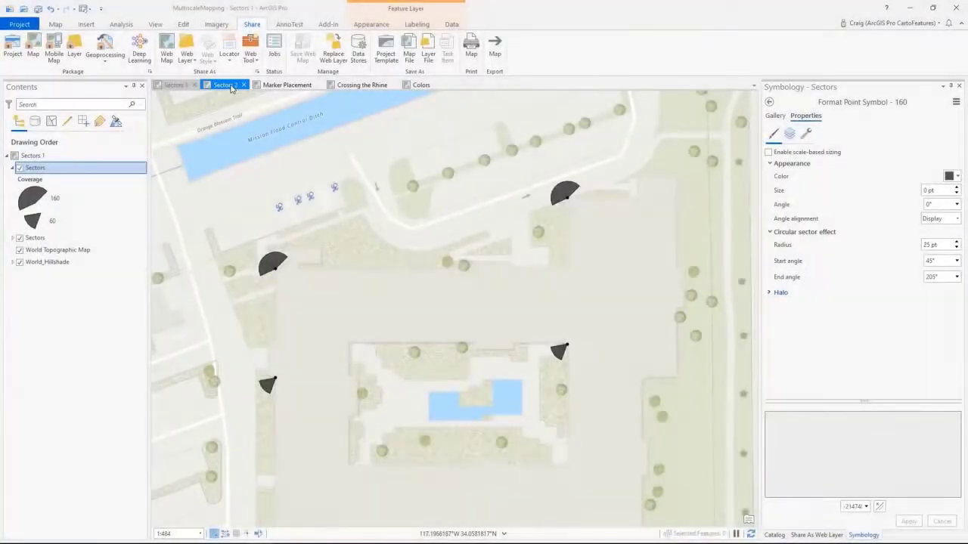
- Examine the CityClimates2 sector symbols around Lake Erie on the Sectors 2 map
left_click(224, 85)
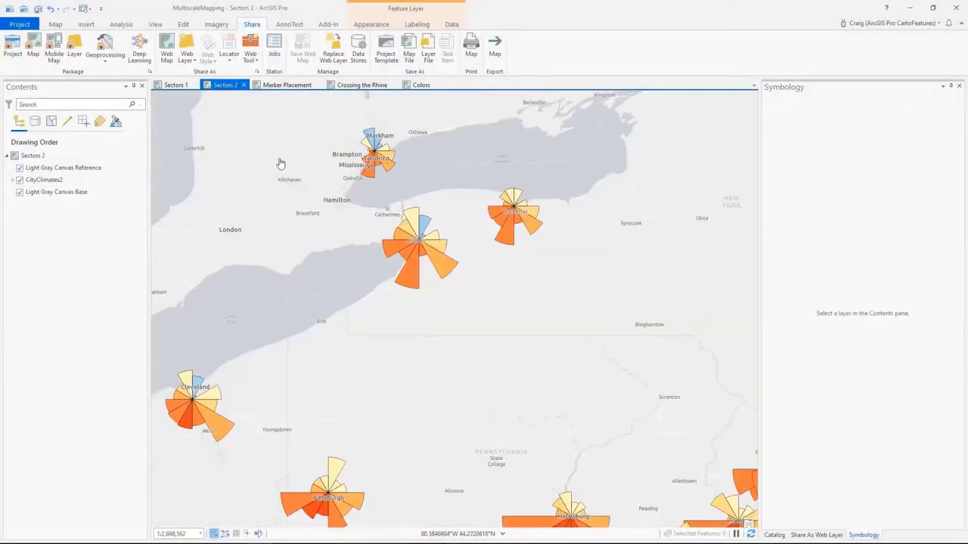
left_click_drag(428, 330, 566, 253)
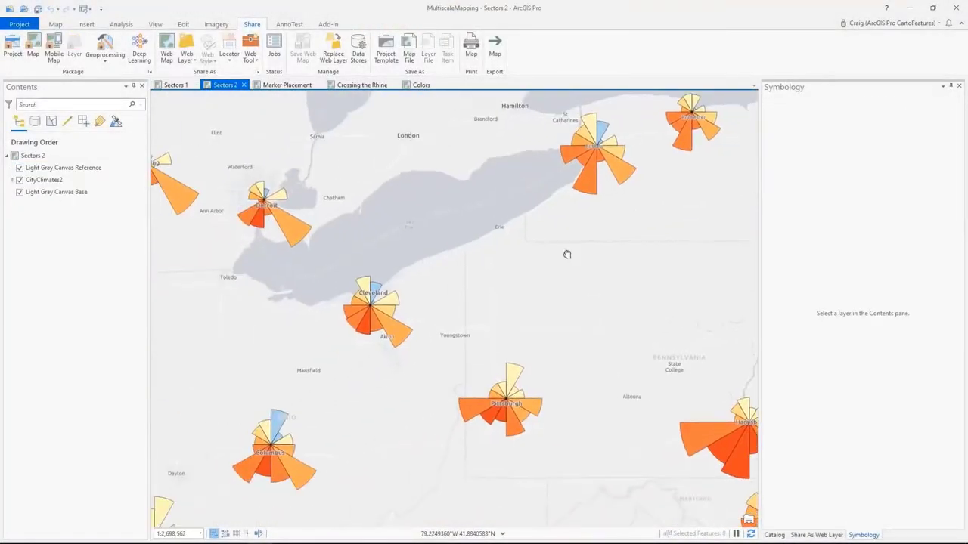
- Place the center shape marker of the states symbol once per polygon part on the Marker Placement map
left_click(279, 86)
left_click(23, 180)
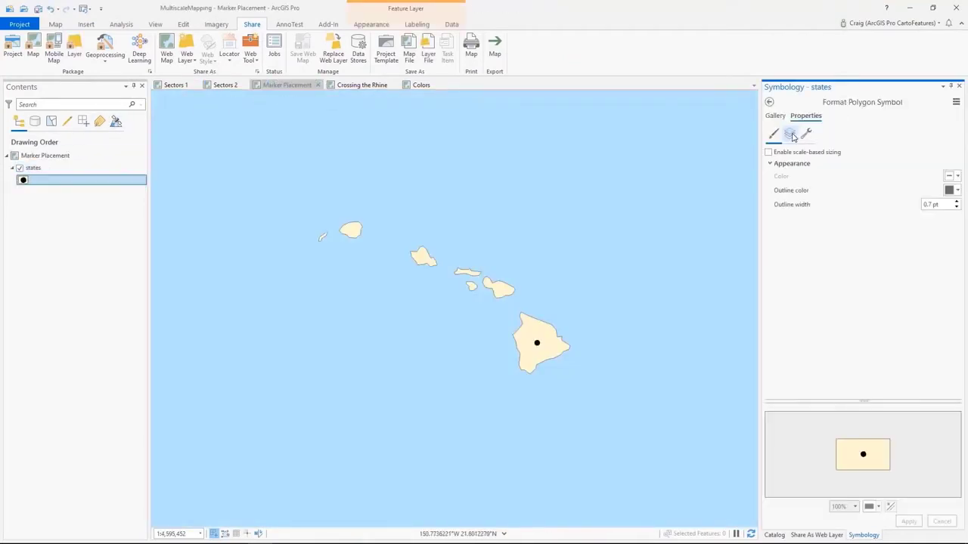
left_click(790, 134)
scroll(835, 272, "down", 5)
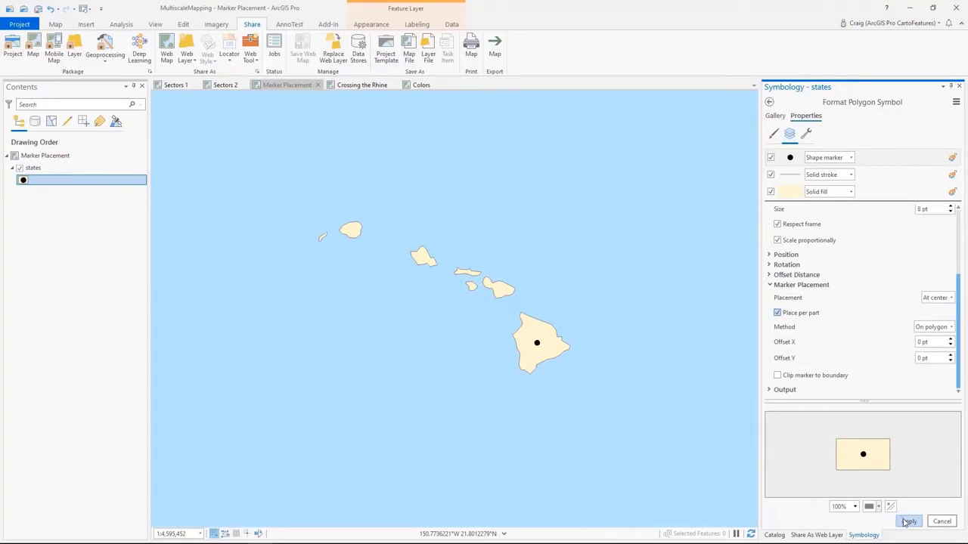
left_click(908, 522)
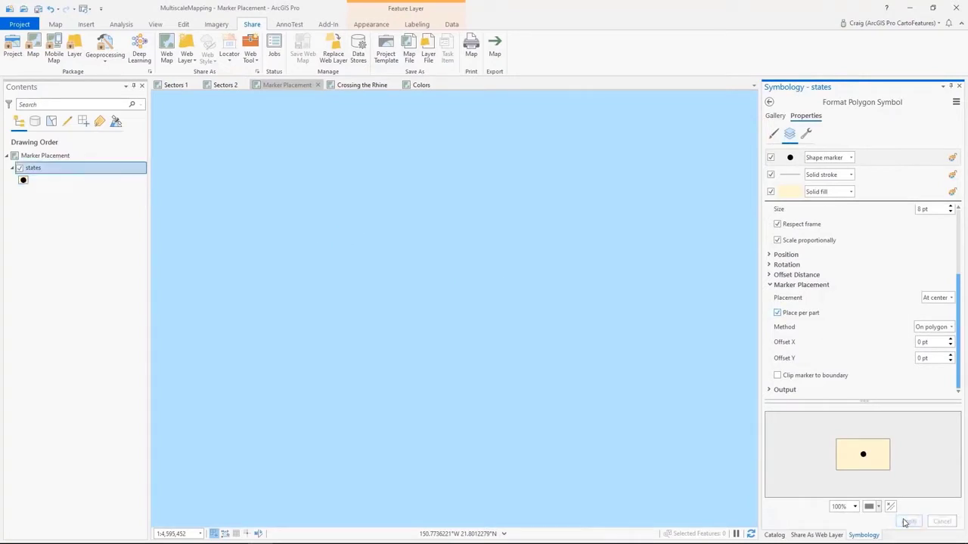
- Place the shape marker of the states symbol around the polygon and apply the change
left_click(950, 298)
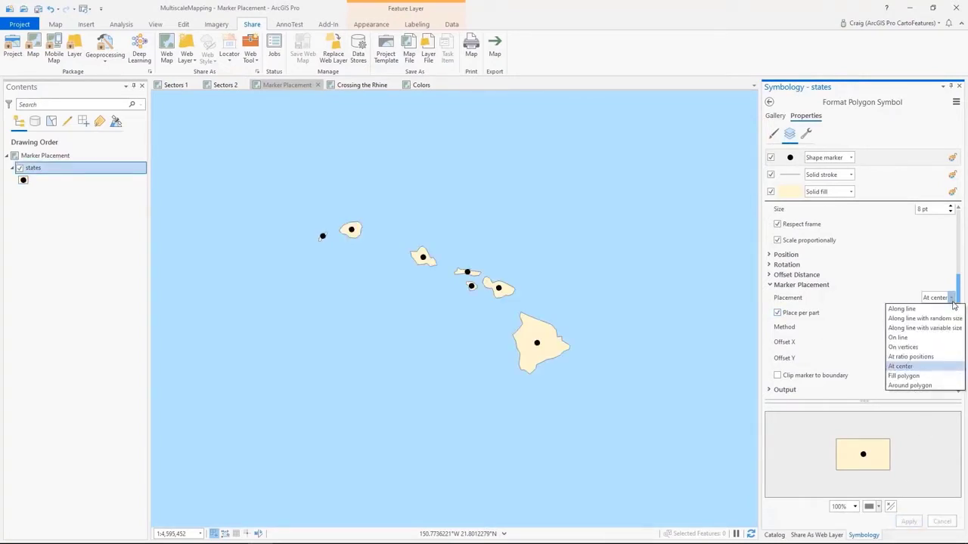
left_click(915, 385)
left_click(910, 521)
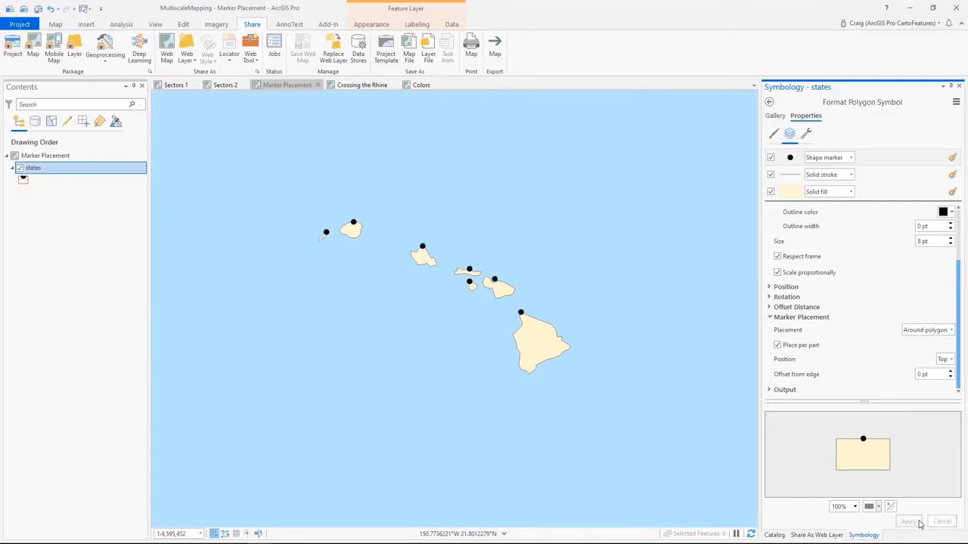
- Share the Crossing the Rhine map's content as a web layer and inspect the military unit symbols in the web map
left_click(362, 85)
left_click(189, 49)
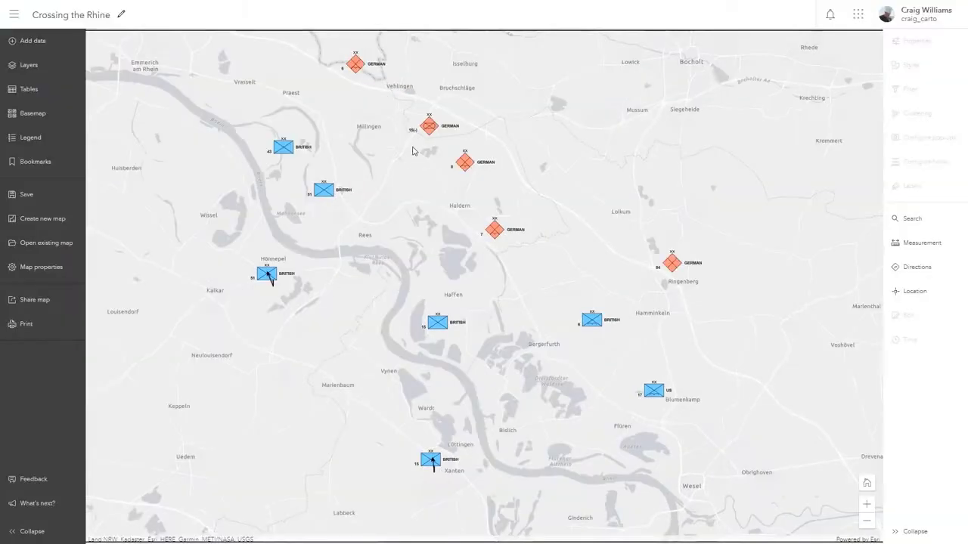
left_click_drag(413, 151, 484, 154)
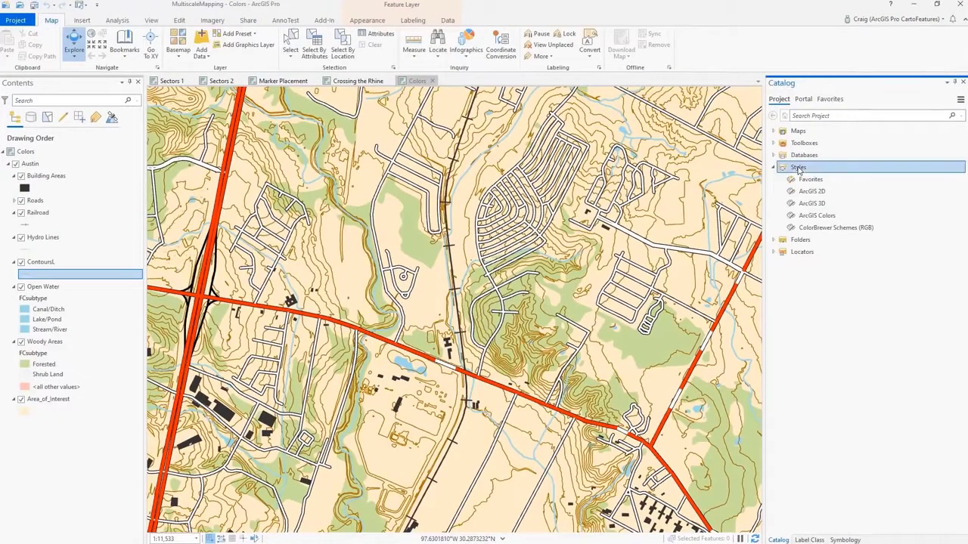
- Add the PANTONE Color Bridge Uncoated system style to the project, and open the color choices for the ContoursL symbol
right_click(795, 167)
mouse_move(820, 174)
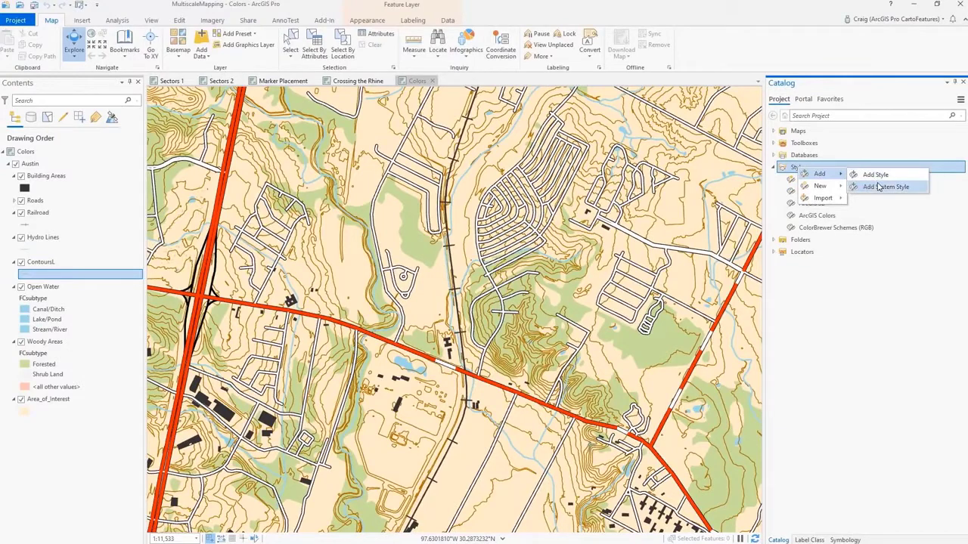
left_click(879, 187)
left_click(336, 268)
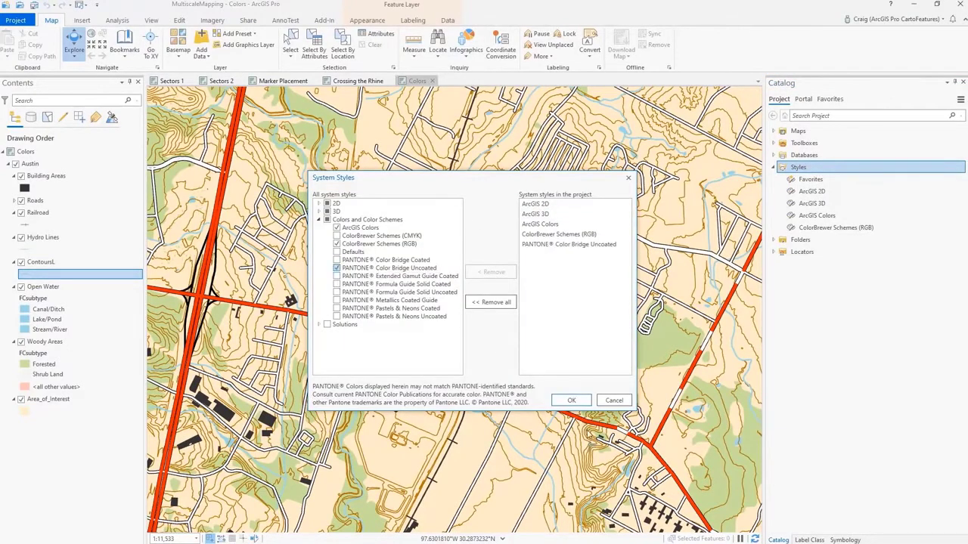
left_click(572, 400)
right_click(22, 275)
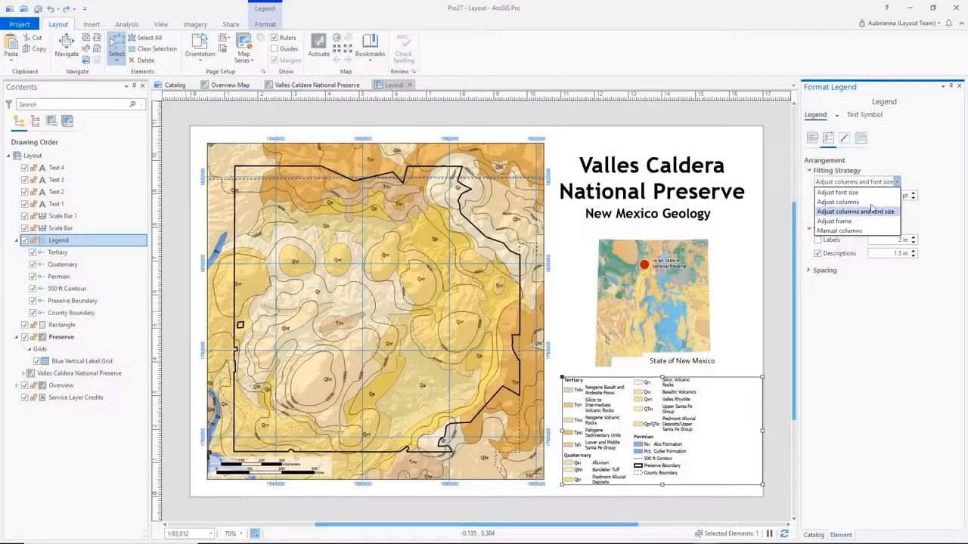
- Set the fitting strategy of the layout's legend to Manual columns
left_click(839, 230)
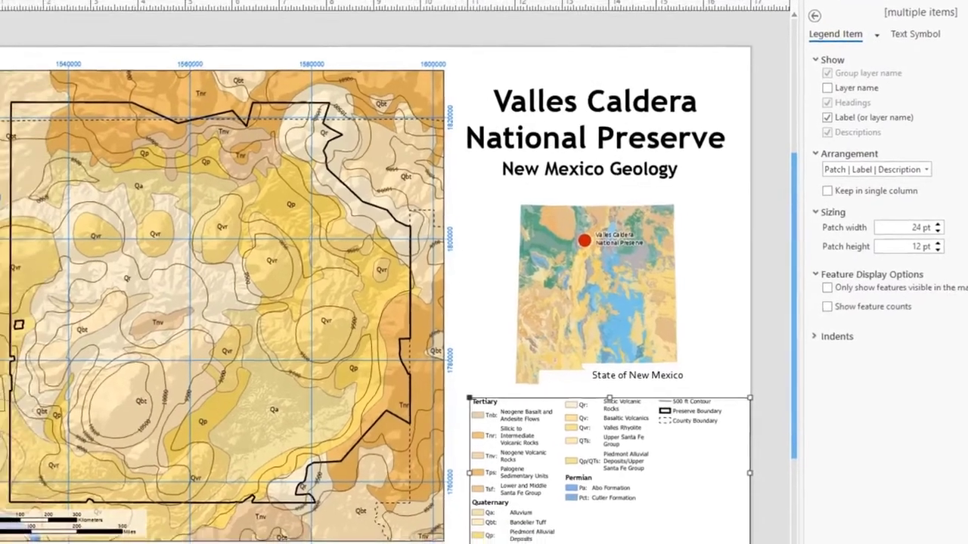
- Convert the Blue Vertical Label Grid of the Preserve map frame to features in Geology.gdb
right_click(87, 363)
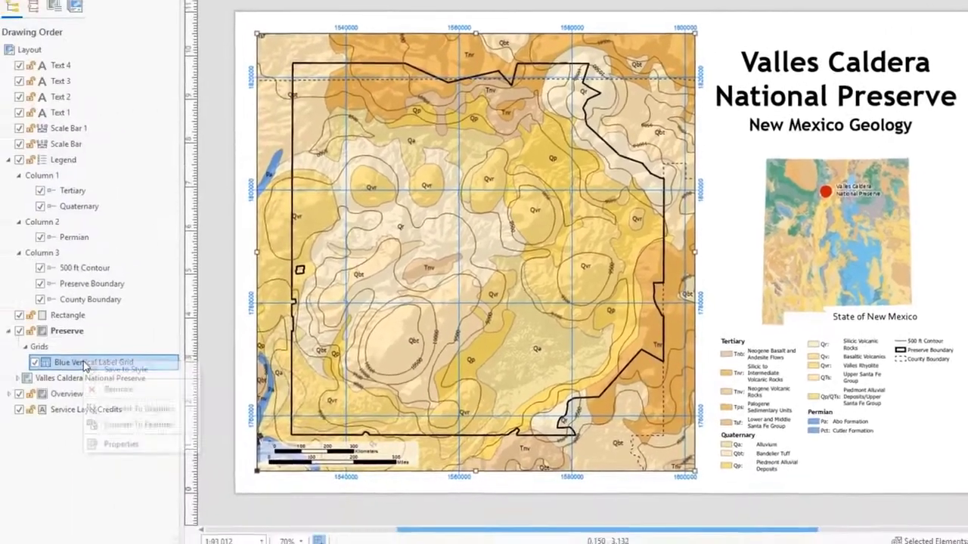
left_click(151, 415)
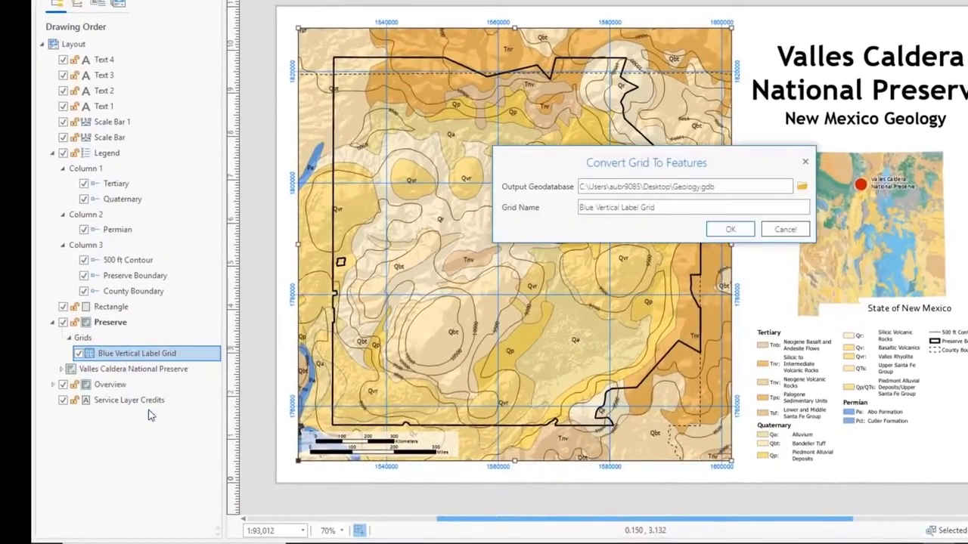
left_click(731, 229)
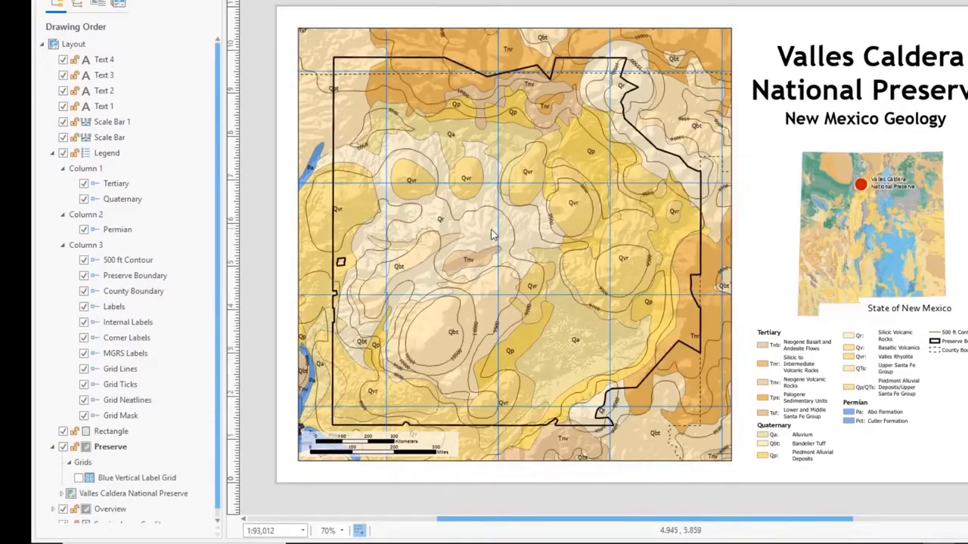
- Activate the Preserve map frame, show a wider extent around the converted grid, and return to the layout
right_click(492, 226)
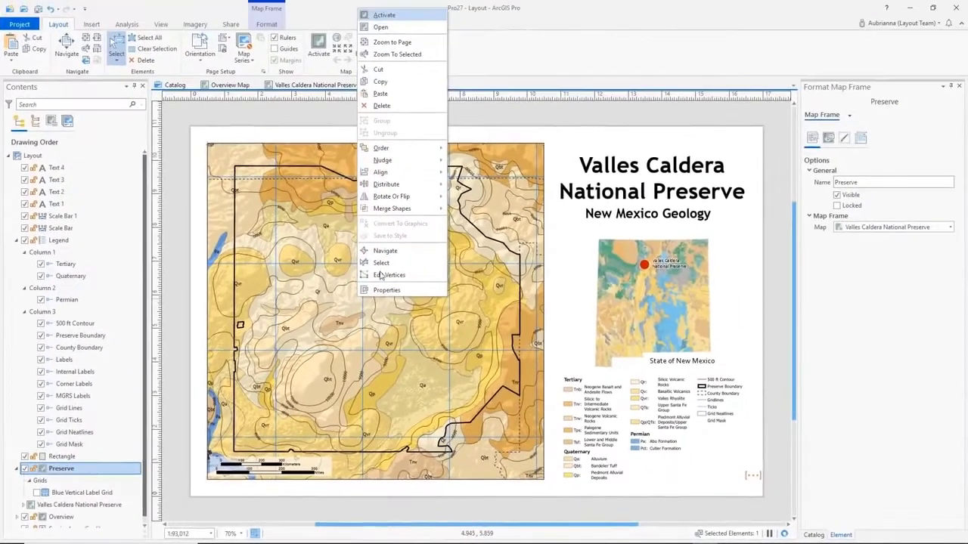
left_click(378, 4)
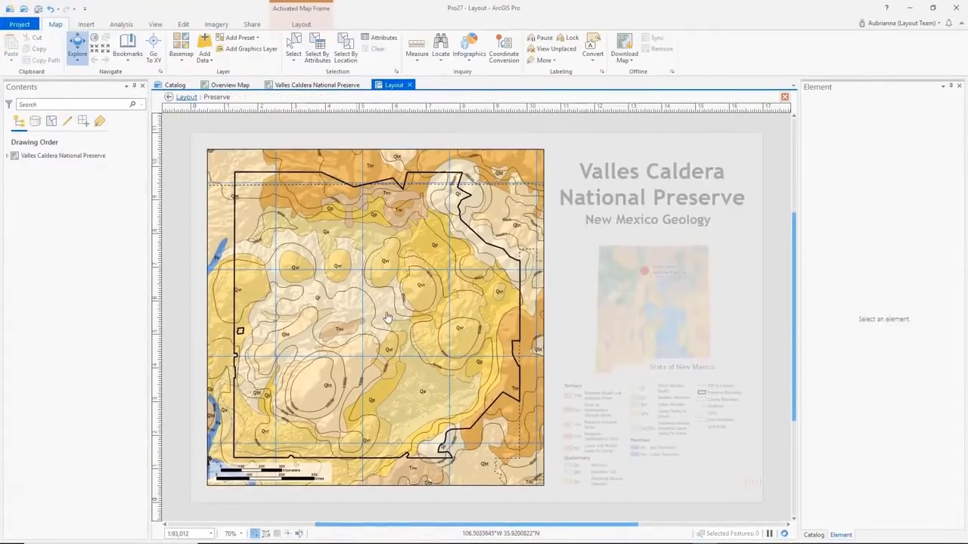
left_click(185, 97)
- Set up the layout export as a TIFF file with GeoTIFF tags based on the Preserve map frame
left_click(230, 24)
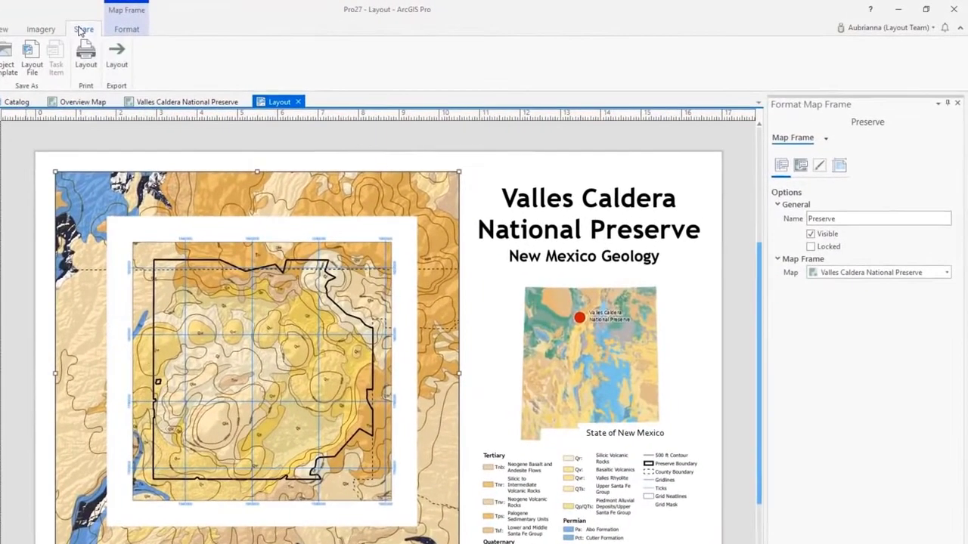
left_click(113, 67)
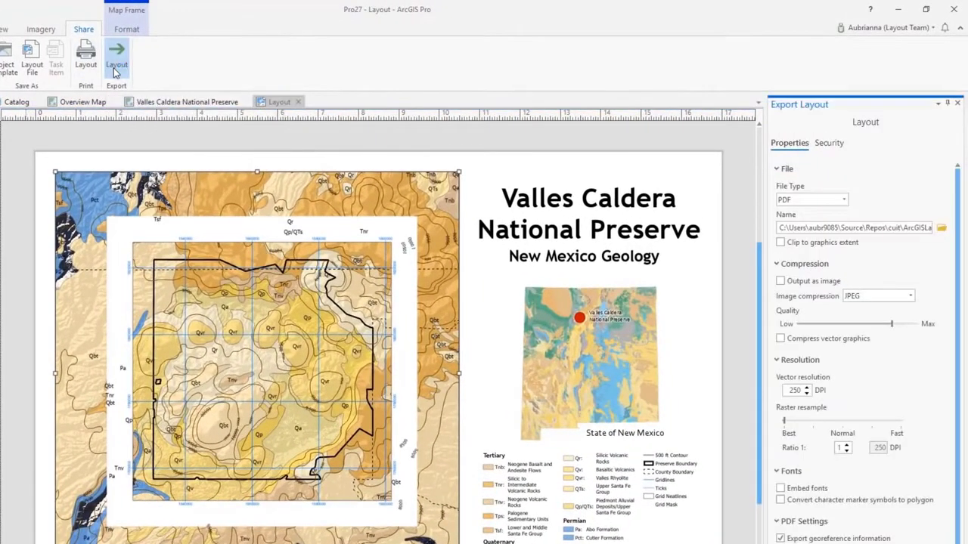
left_click(815, 200)
left_click(786, 338)
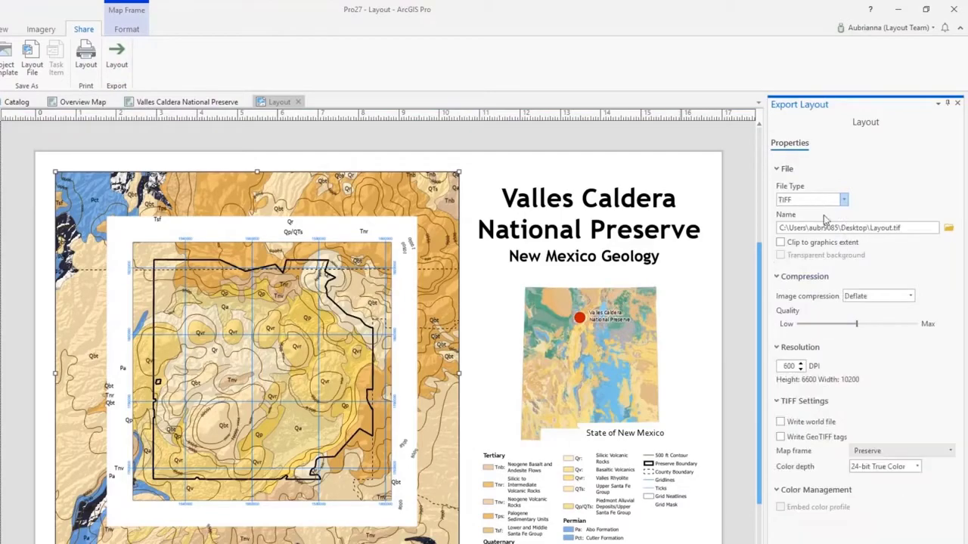
left_click(781, 439)
left_click(902, 451)
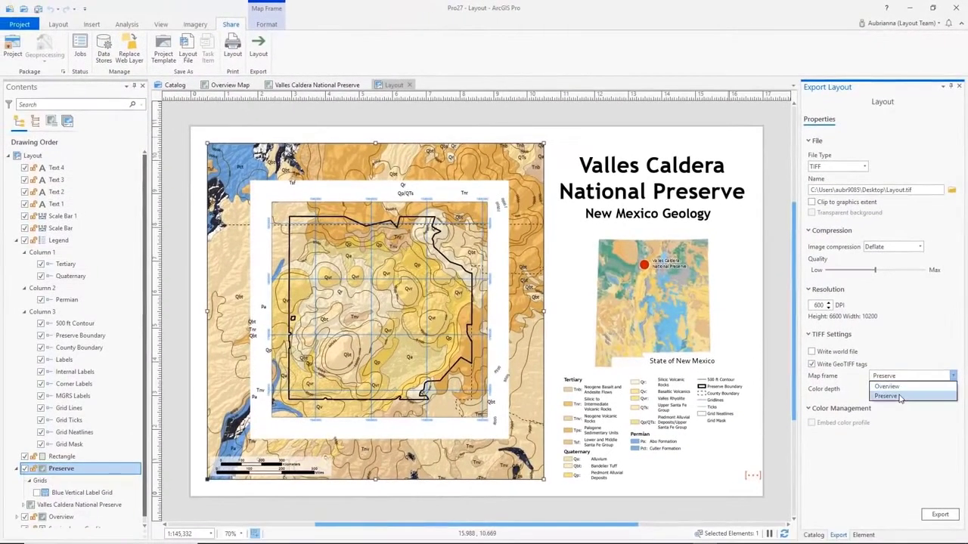
left_click(889, 397)
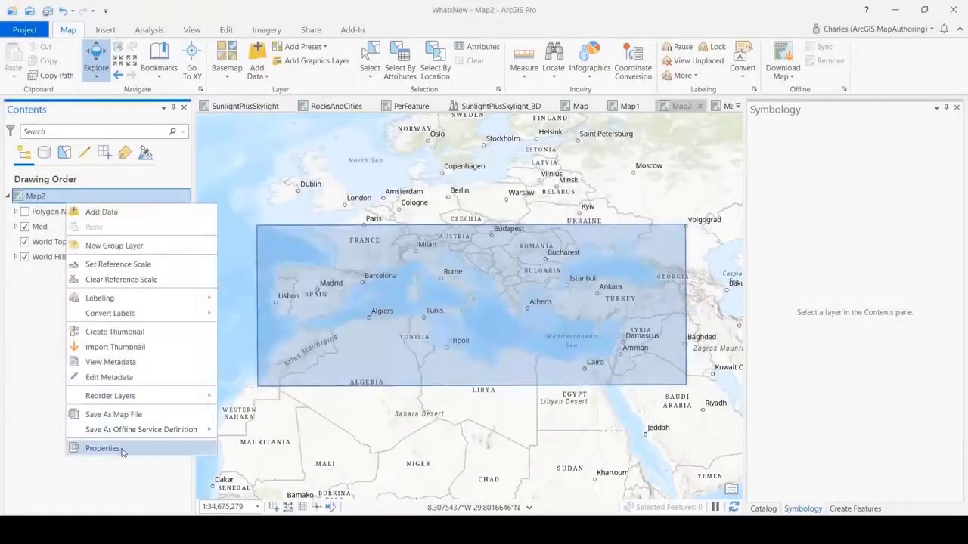
- Start a suggested projected coordinate system for Map2 named Mediterranean, using the extent of the Med layer
left_click(114, 445)
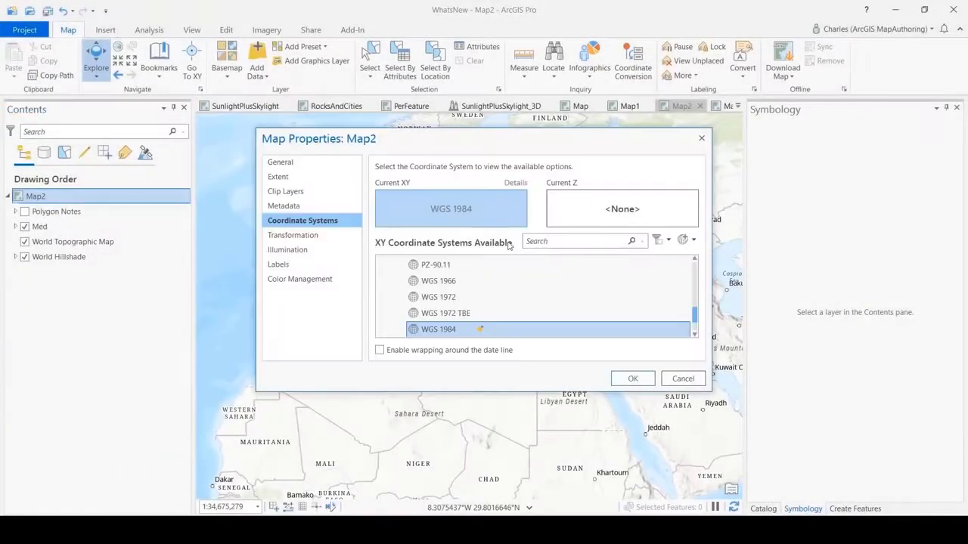
left_click(687, 240)
left_click(720, 310)
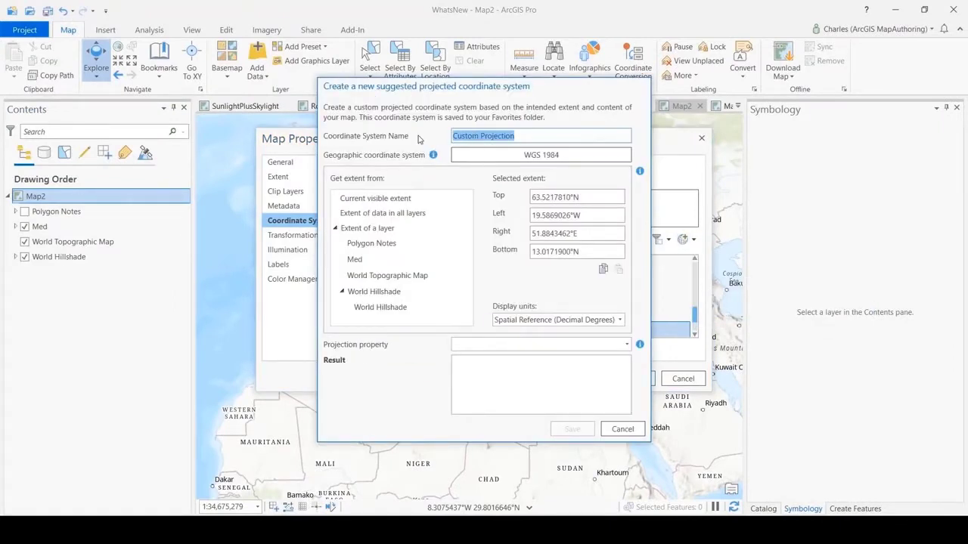
type("Mediterranean")
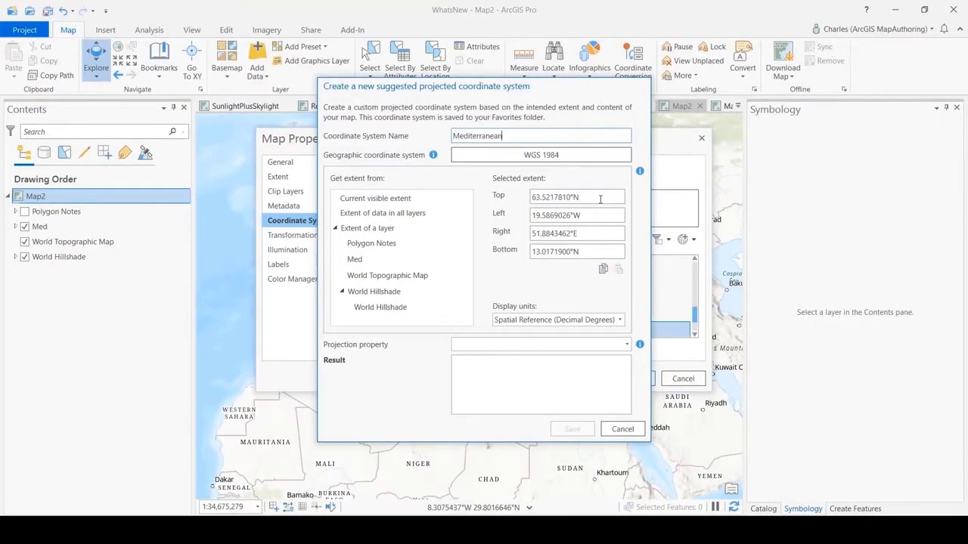
left_click(371, 259)
- Give the Mediterranean coordinate system the Conformal projection property, save it, and apply it to the map
left_click(626, 344)
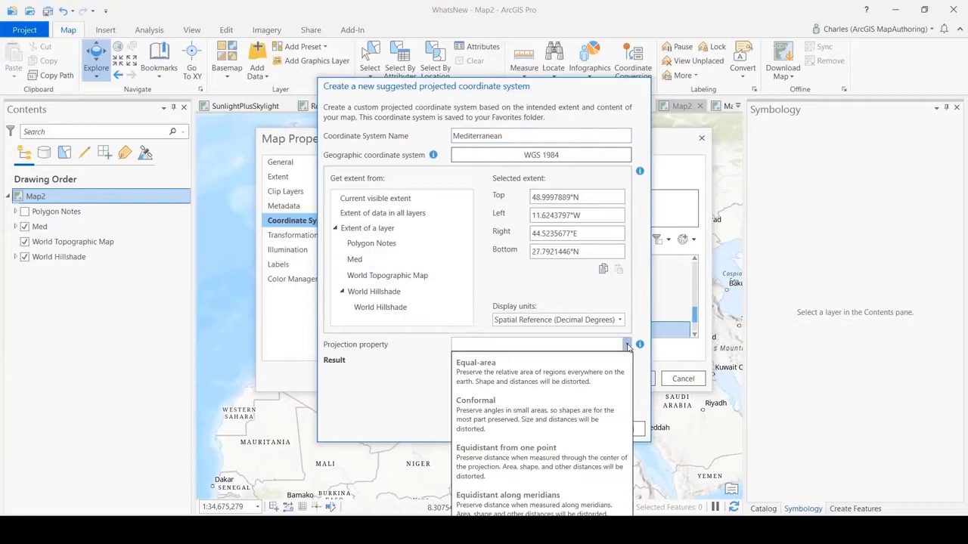
left_click(570, 405)
left_click(572, 428)
left_click(625, 378)
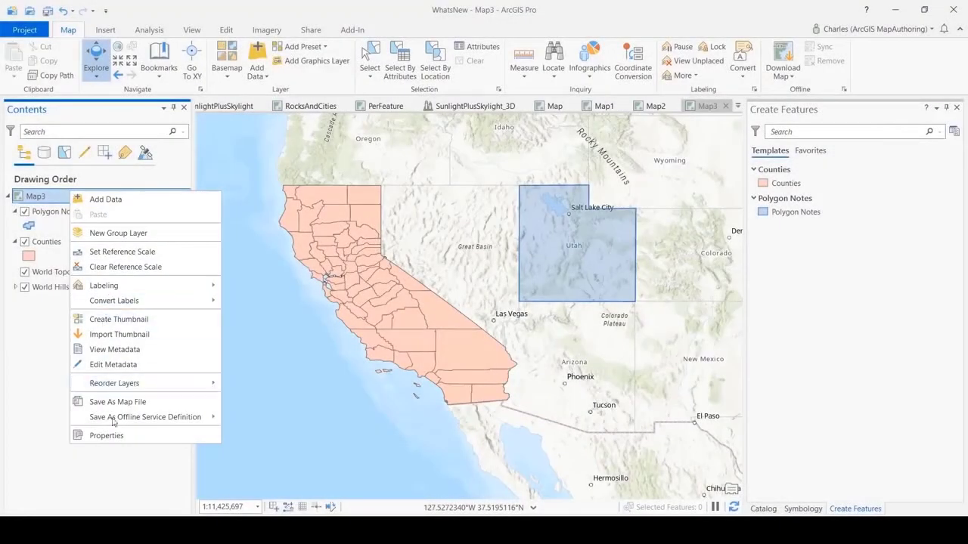
- Set the transformation between WGS 1984 and NAD 1983 in Map3's properties to NAD 1983 To WGS 1984 5
left_click(102, 496)
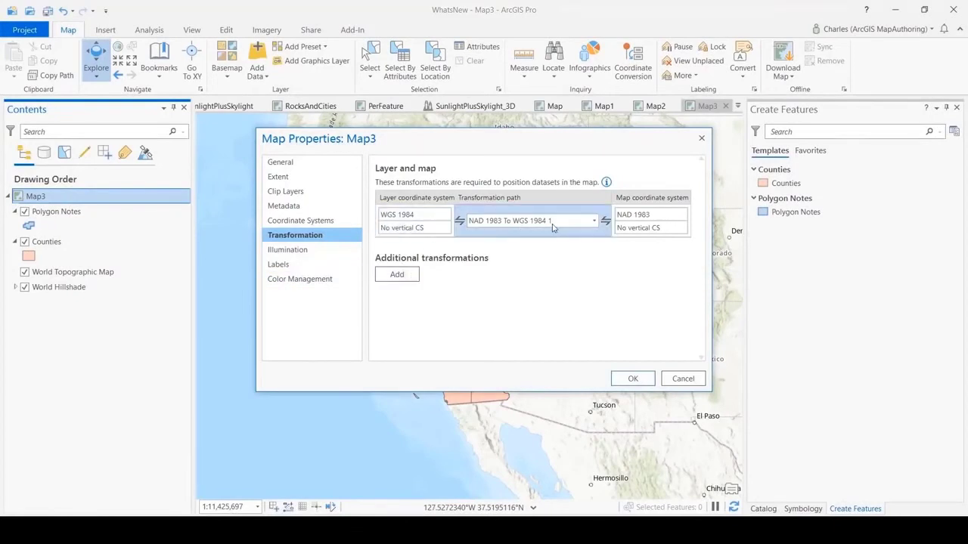
left_click(589, 222)
left_click(559, 258)
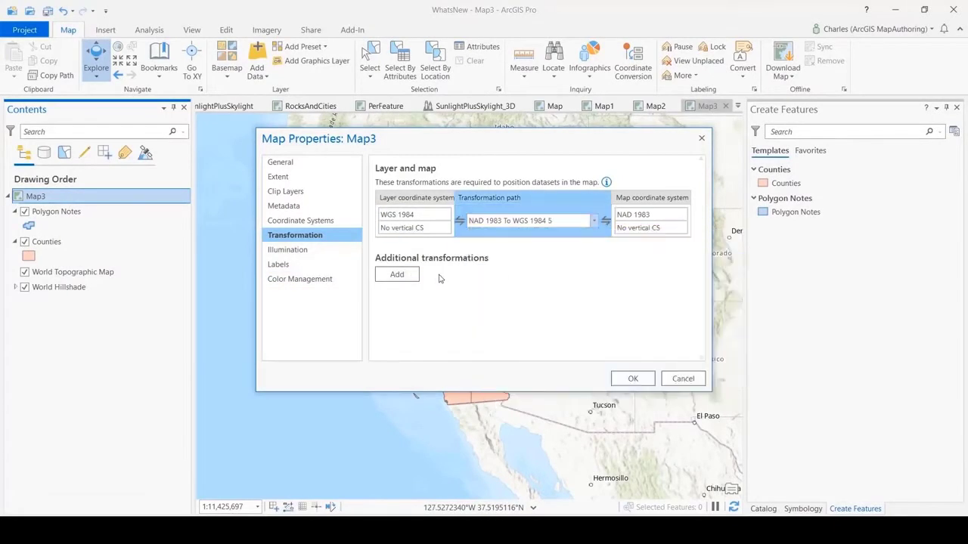
- Add an additional transformation to Map3 with WGS 1984 (4326) as its source coordinate system
left_click(397, 273)
left_click(442, 297)
left_click(485, 246)
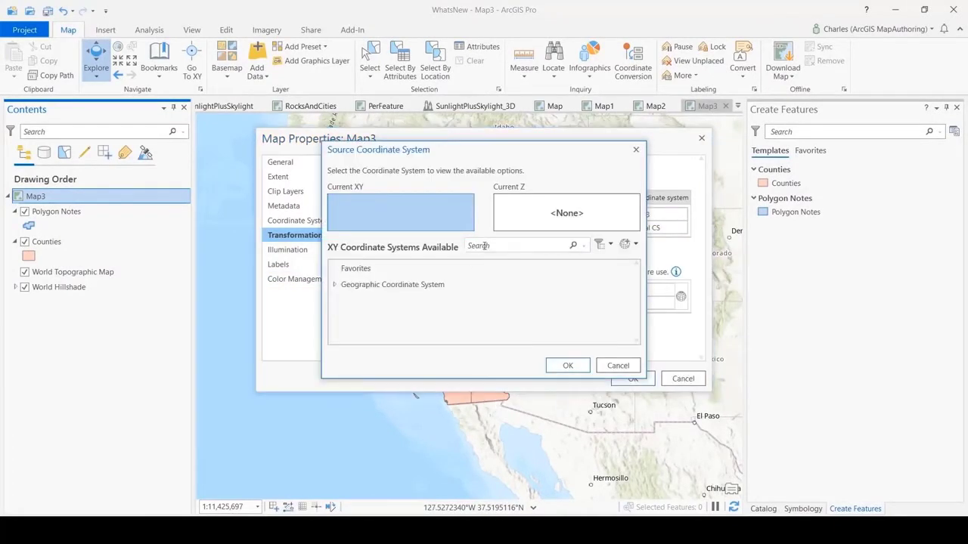
type("4326")
key("Return")
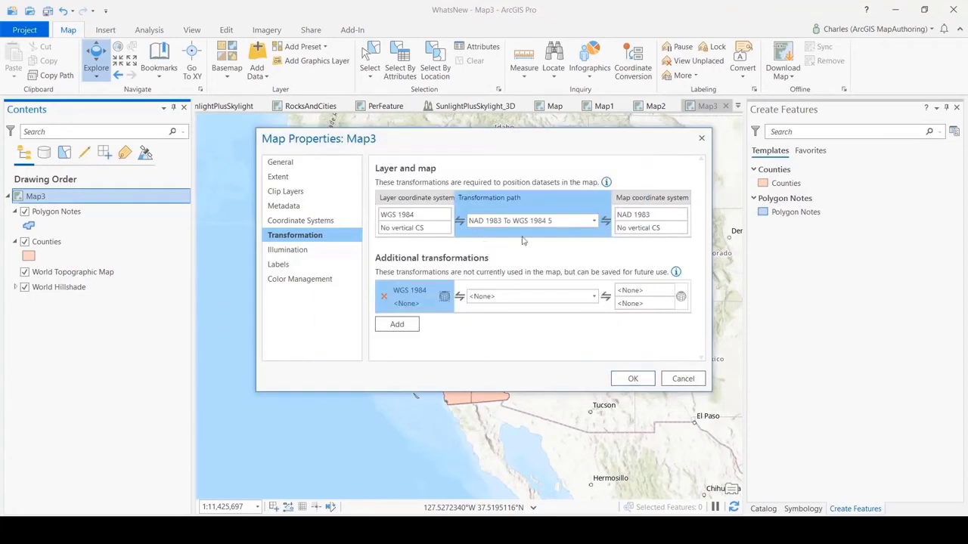
- Set the additional transformation's target coordinate system to NAD 1927 and choose its transformation path
left_click(680, 296)
left_click(530, 249)
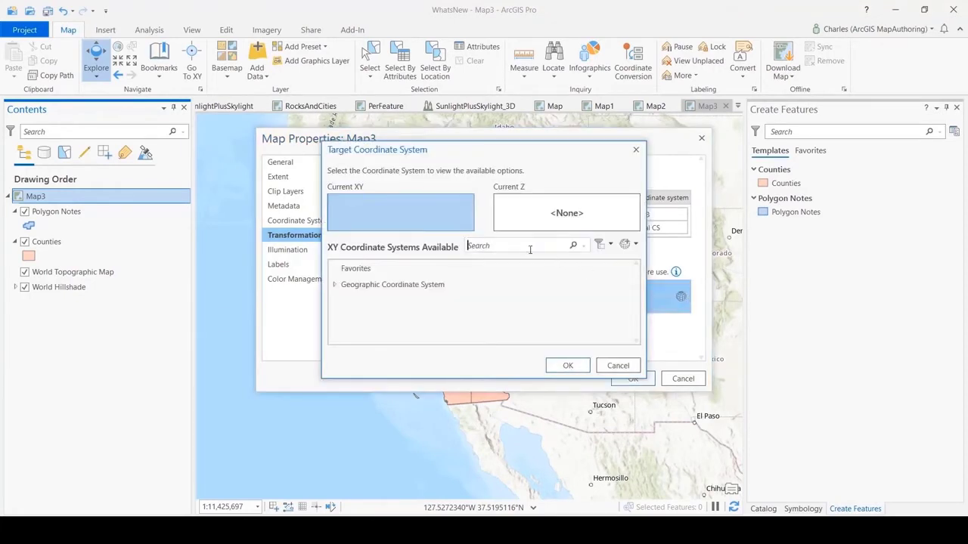
type("4")
type("25,697")
key("Return")
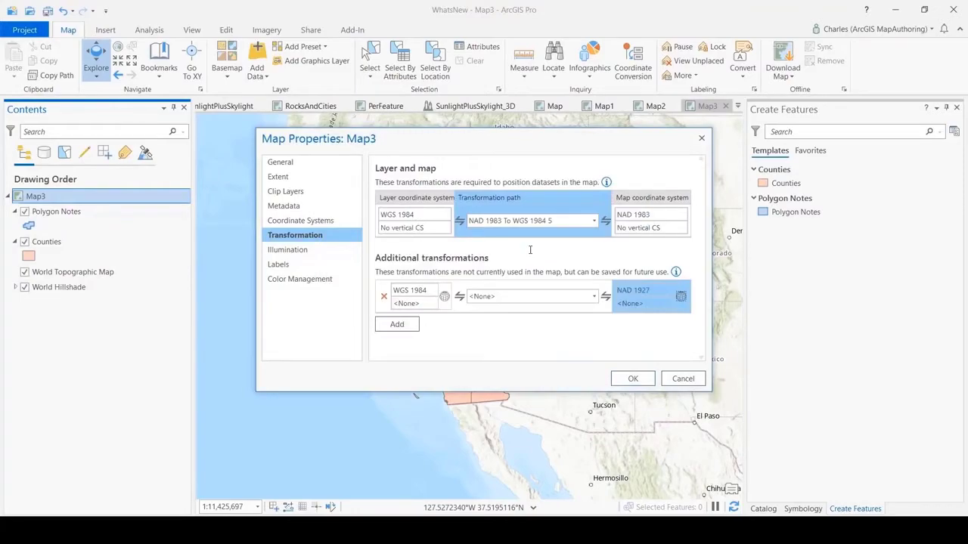
left_click(583, 298)
left_click(557, 322)
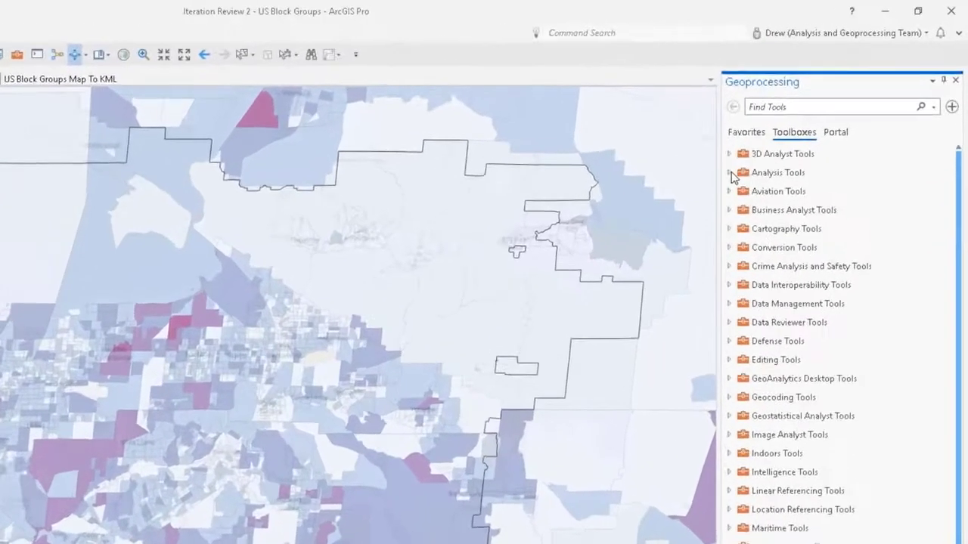
- Run Pairwise Clip on USBlock_Groups_filegdb with Study Area as the clip features, and toggle the block groups layer's visibility
left_click(801, 121)
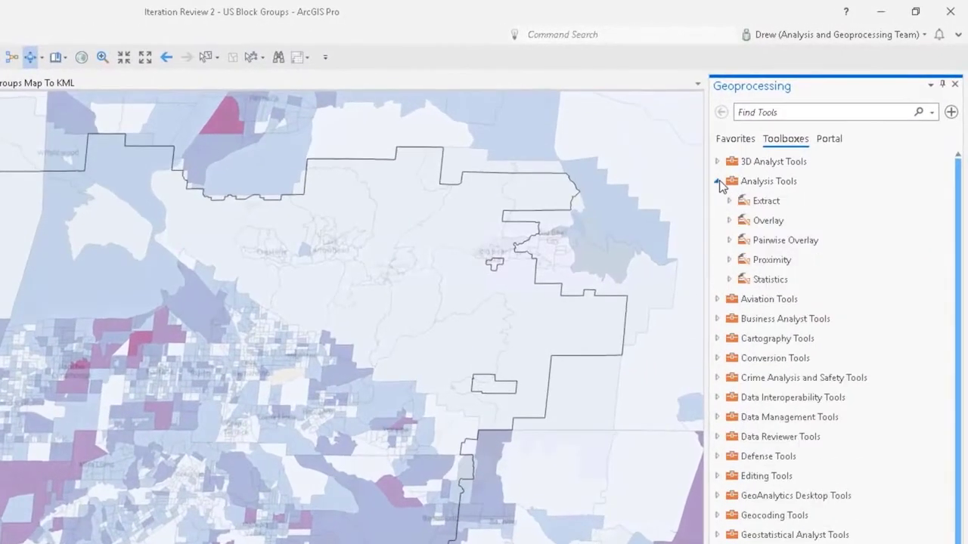
left_click(729, 240)
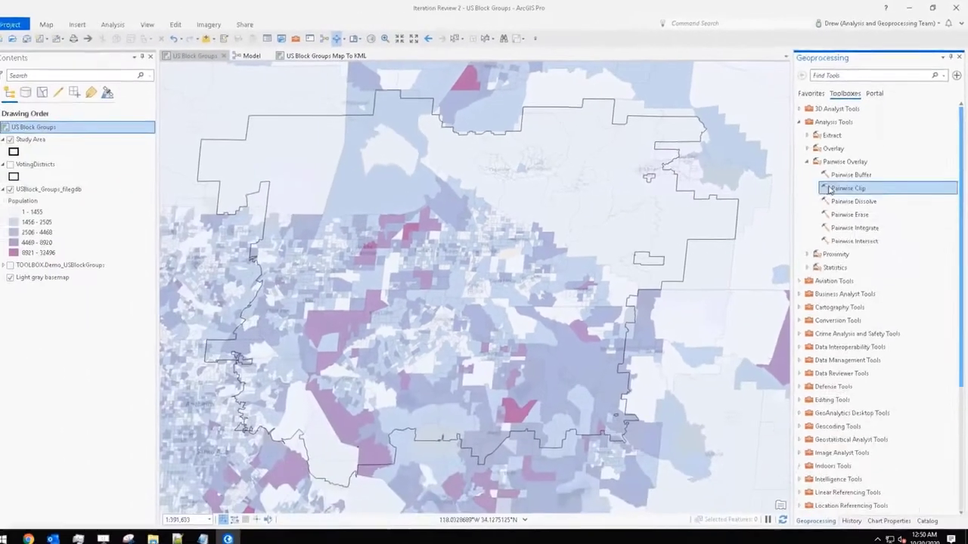
double_click(791, 279)
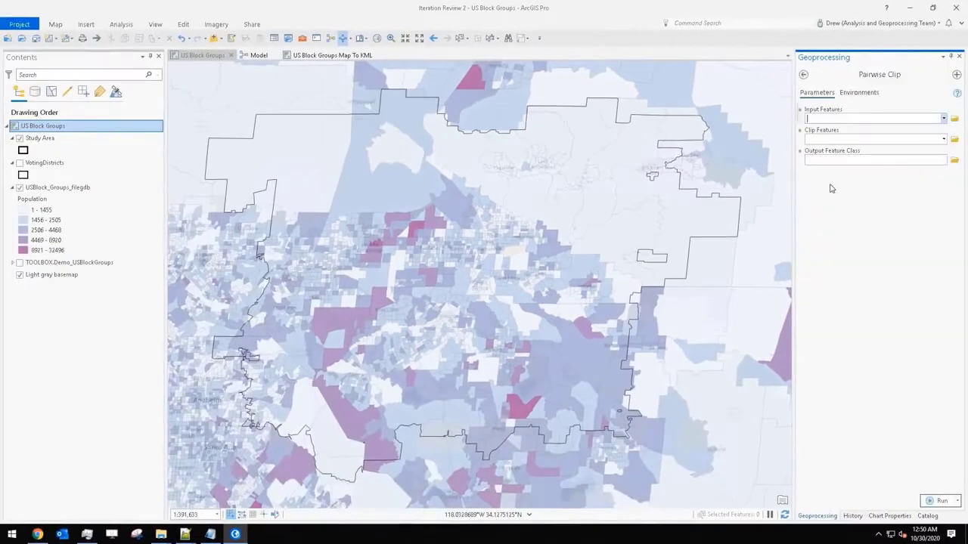
left_click(938, 501)
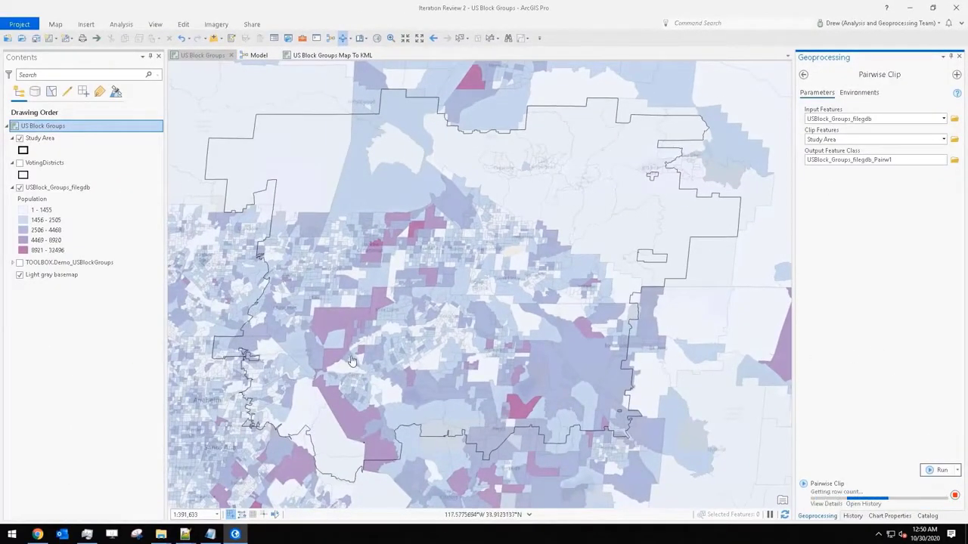
left_click(20, 263)
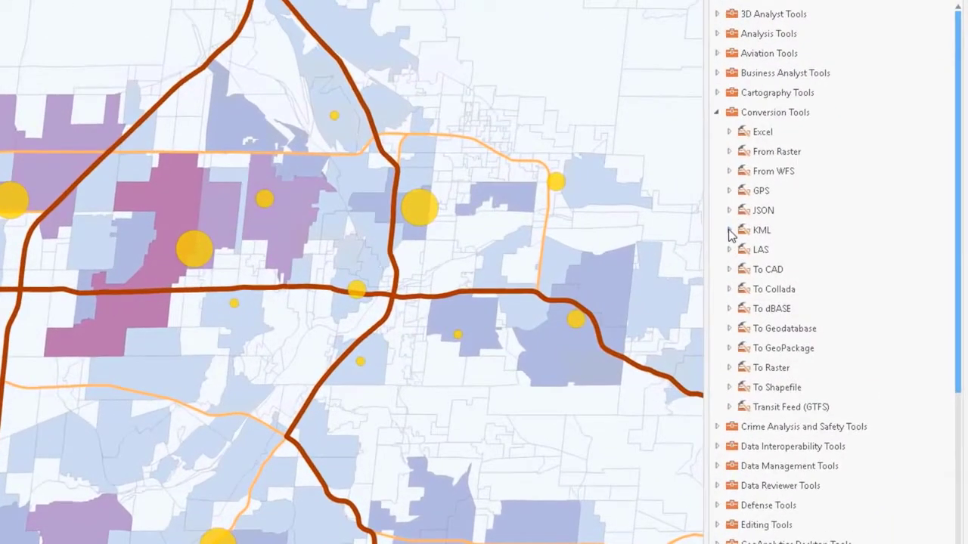
- Run the Map To KML conversion tool with US Block Groups Map To KML as the input map
left_click(730, 230)
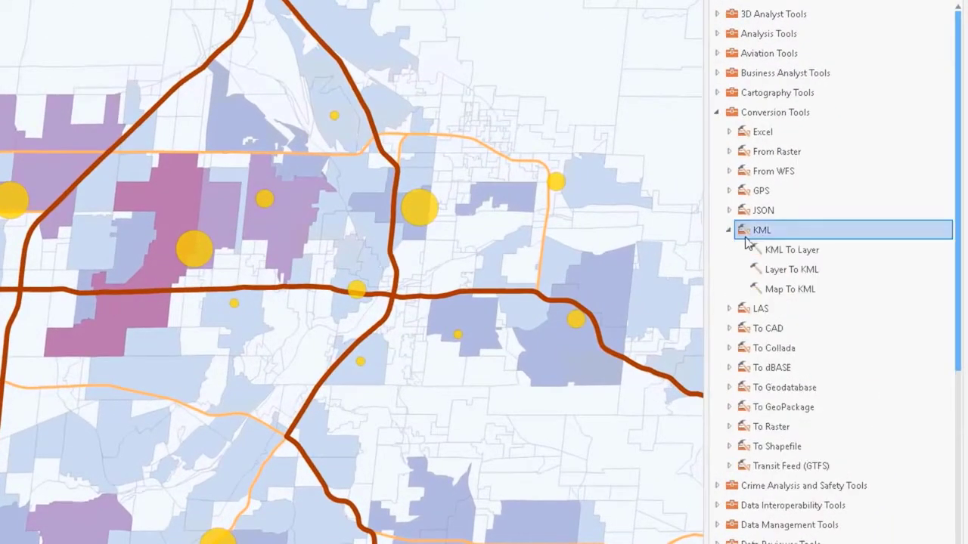
left_click(784, 292)
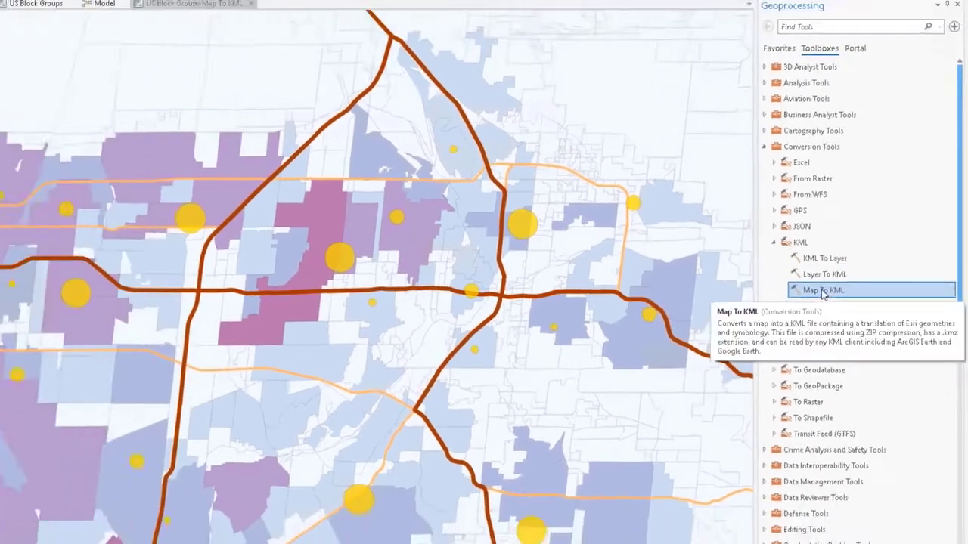
double_click(823, 290)
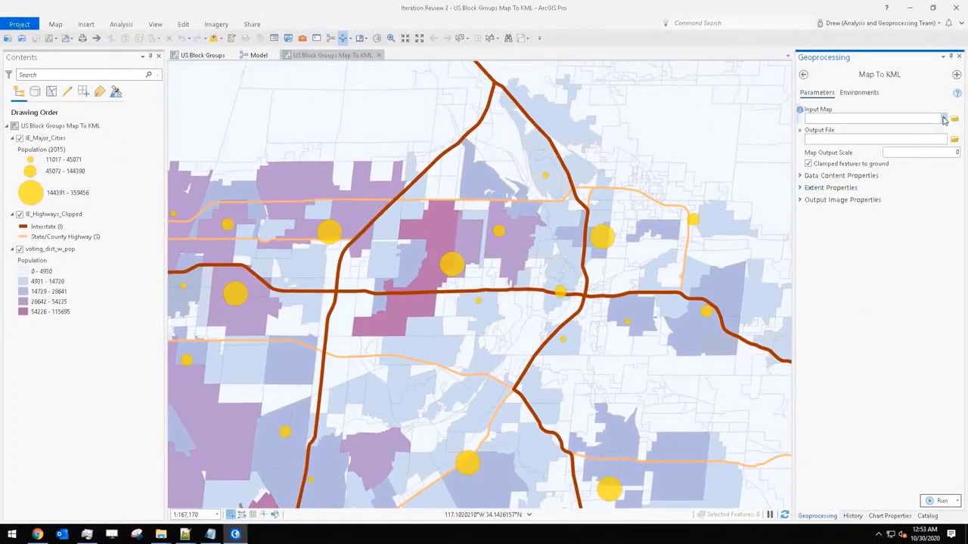
left_click(943, 119)
left_click(853, 137)
left_click(942, 500)
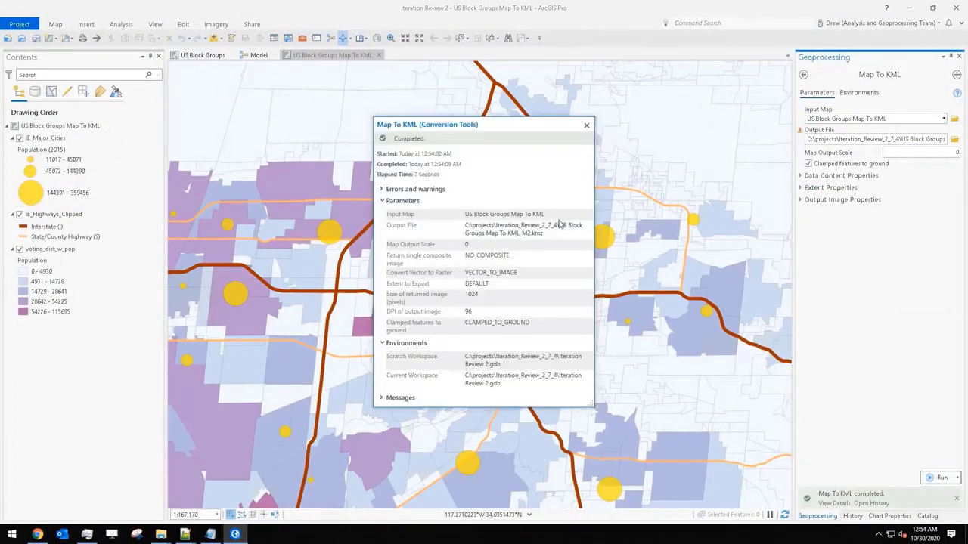
left_click(559, 221)
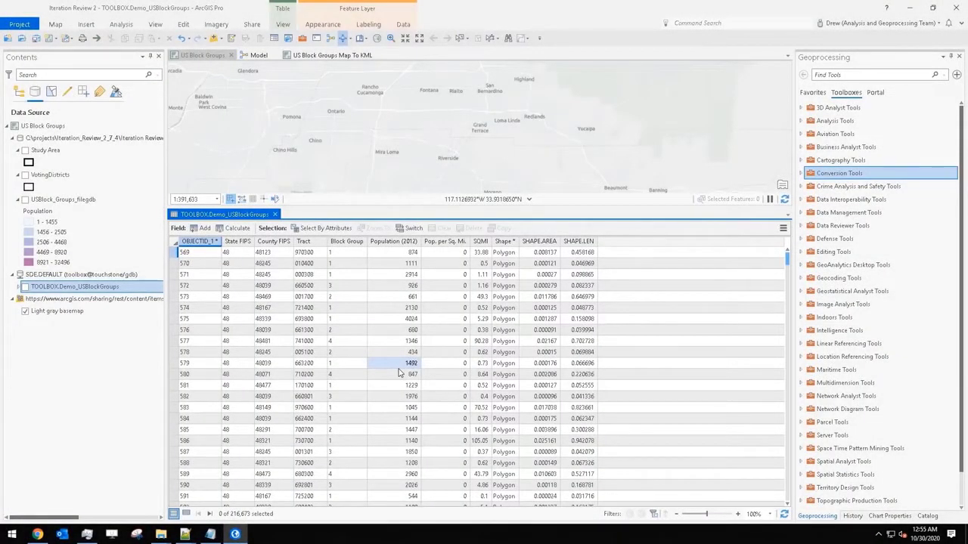
- Calculate the Pop. per Sq. Mi. field of TOOLBOX.Demo_USBlockGroups with the SQL expression POP2012 / SQMI
right_click(434, 240)
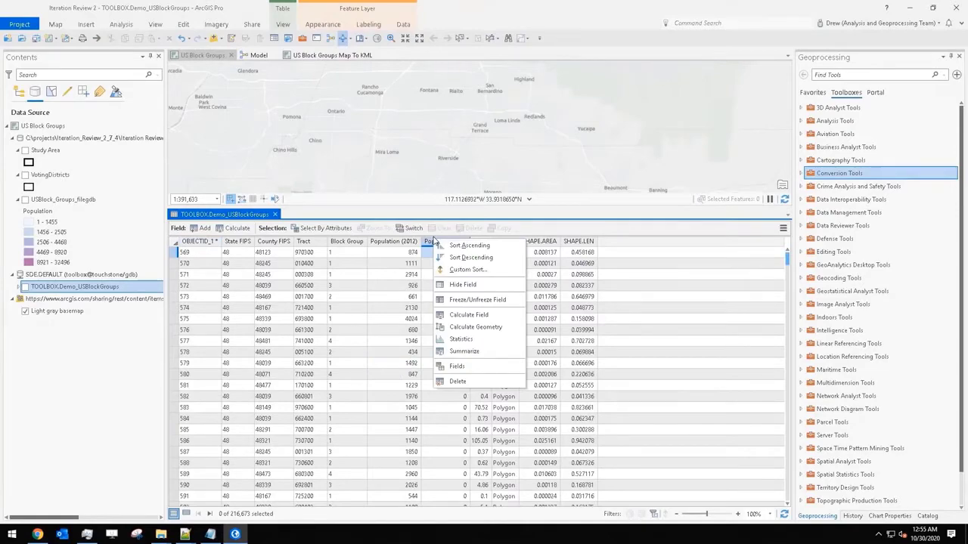
left_click(469, 314)
left_click(476, 174)
left_click(411, 226)
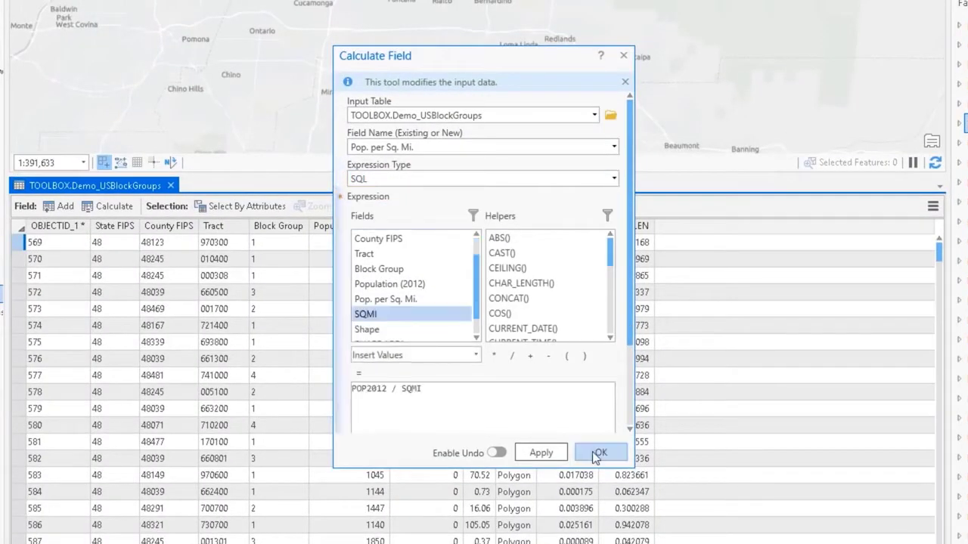
left_click(598, 453)
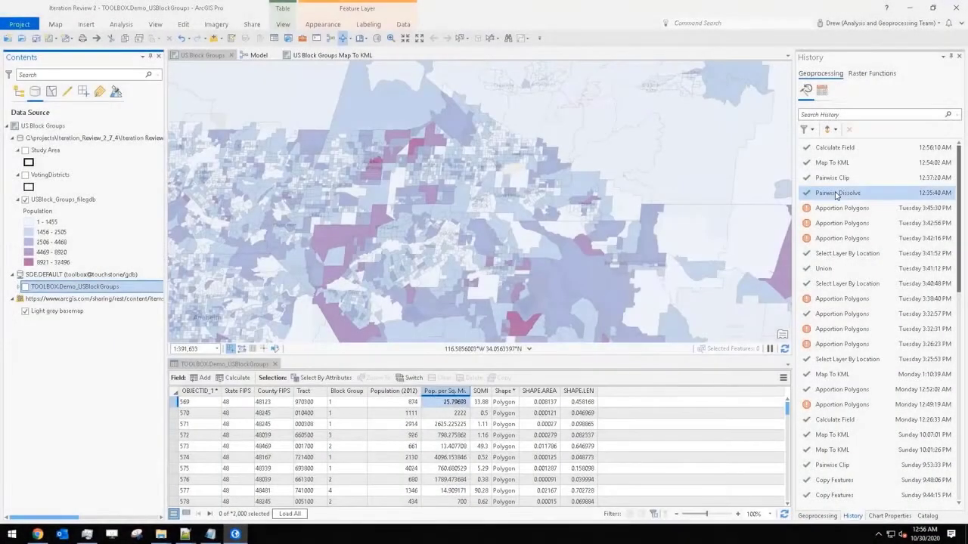
- Add the Pairwise Dissolve entry to the geoprocessing history favorites and preview its details there
mouse_move(834, 192)
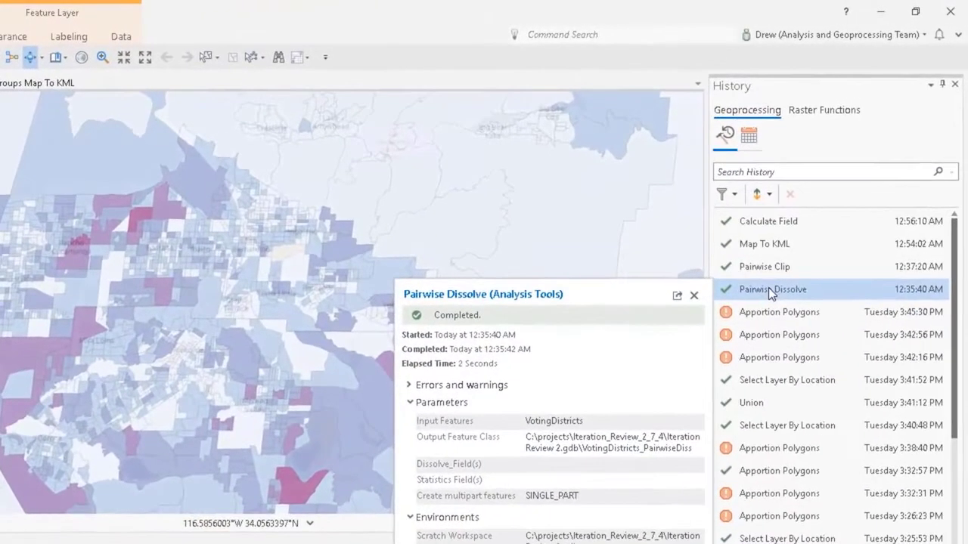
right_click(799, 250)
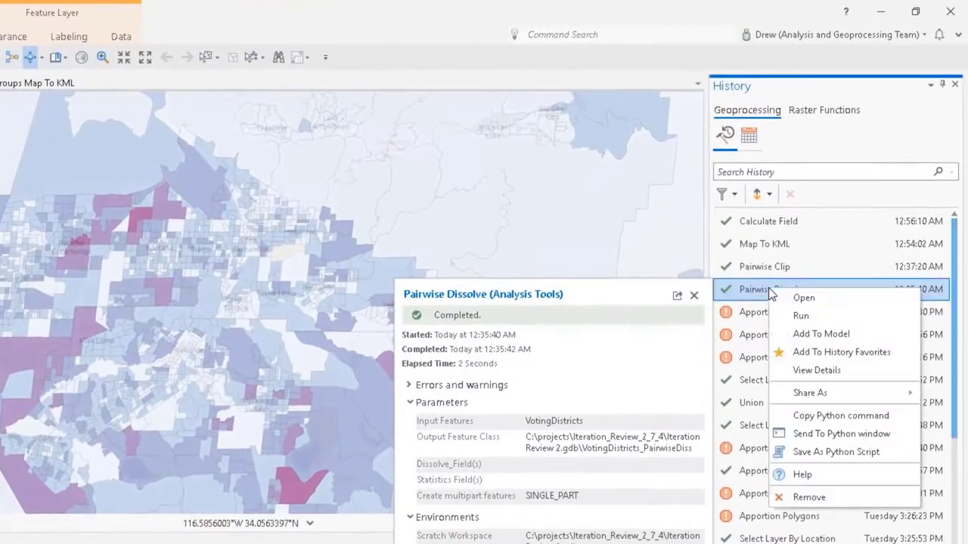
left_click(832, 353)
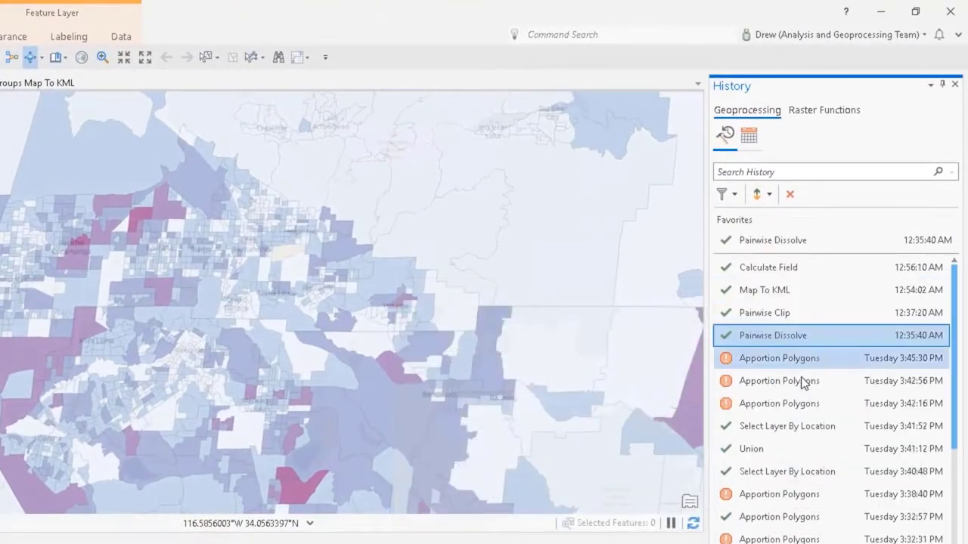
mouse_move(771, 242)
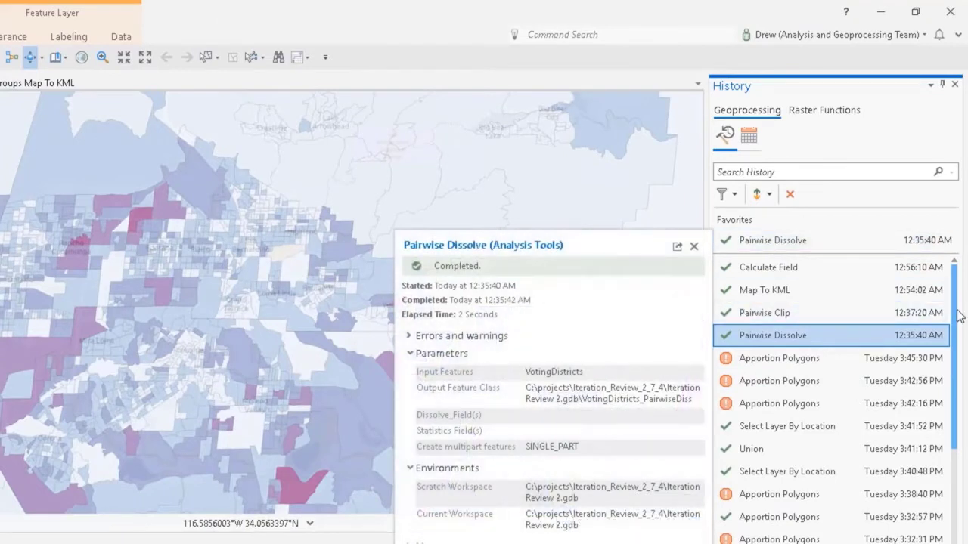
- Toggle the Select All option of the history filter and open the Geoprocessing application options
left_click(724, 194)
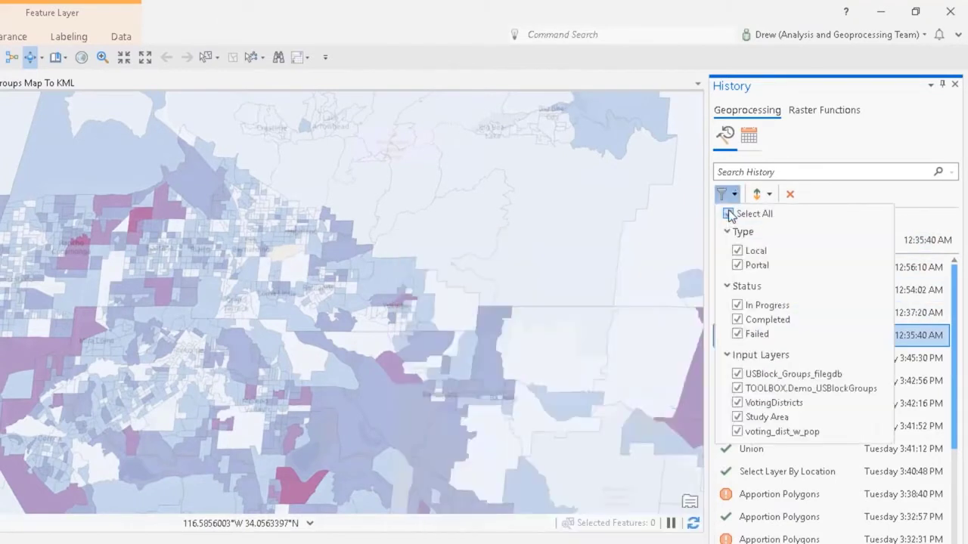
left_click(728, 213)
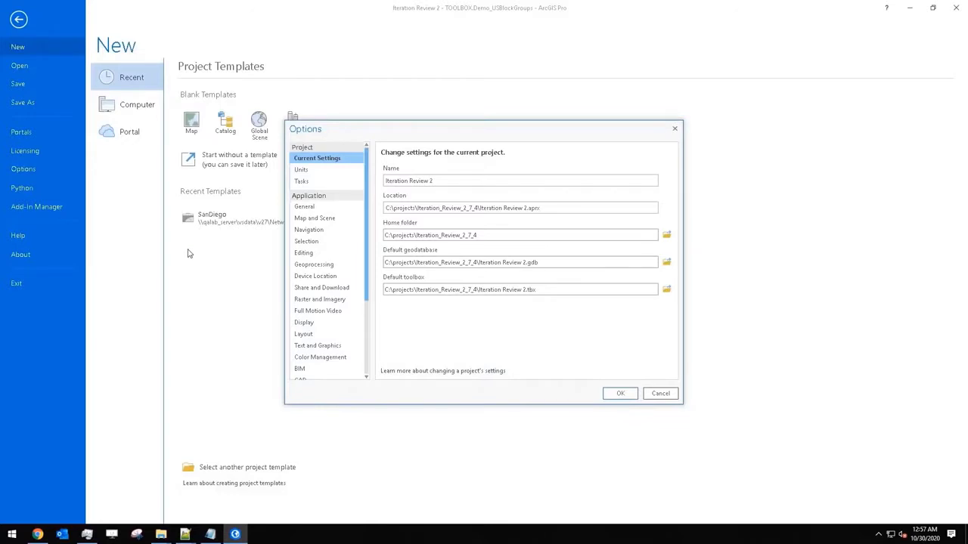
left_click(313, 265)
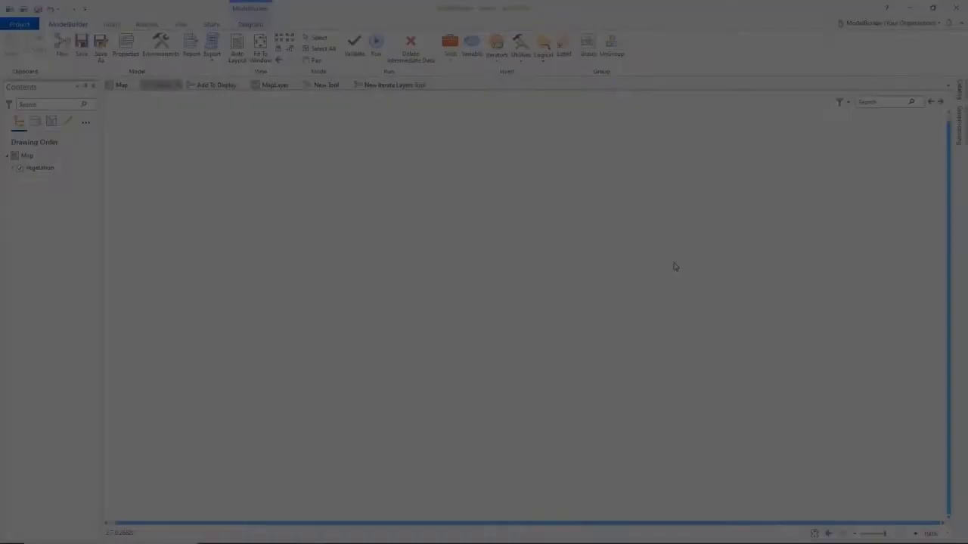
- Search for data and add Select Data, If Data Type Is and Iterate Datasets together to the empty Search model
type("deta")
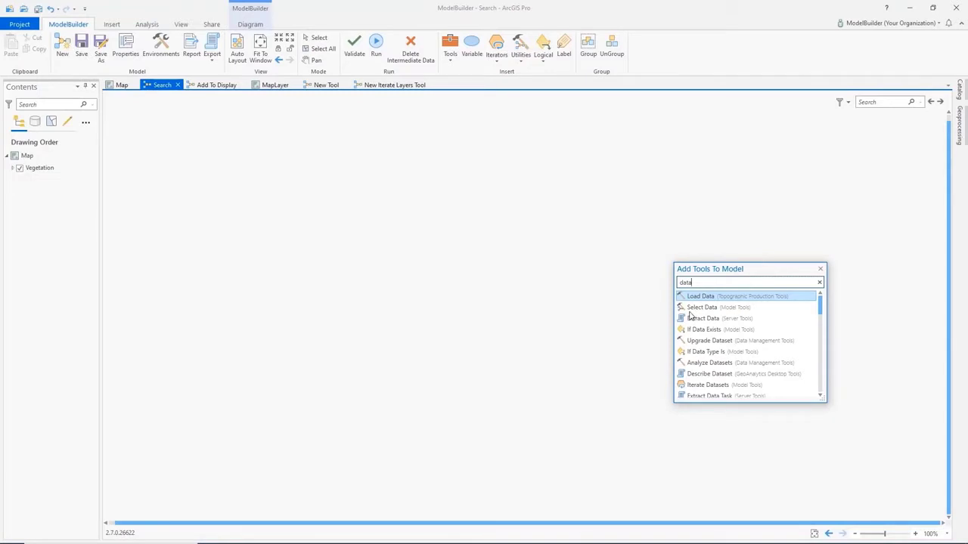
left_click(731, 310)
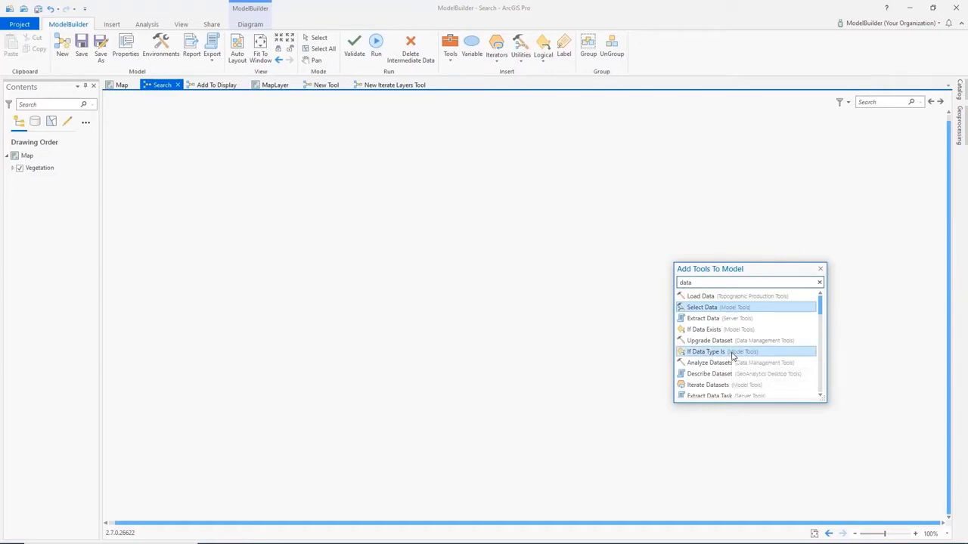
left_click(732, 386, "ctrl")
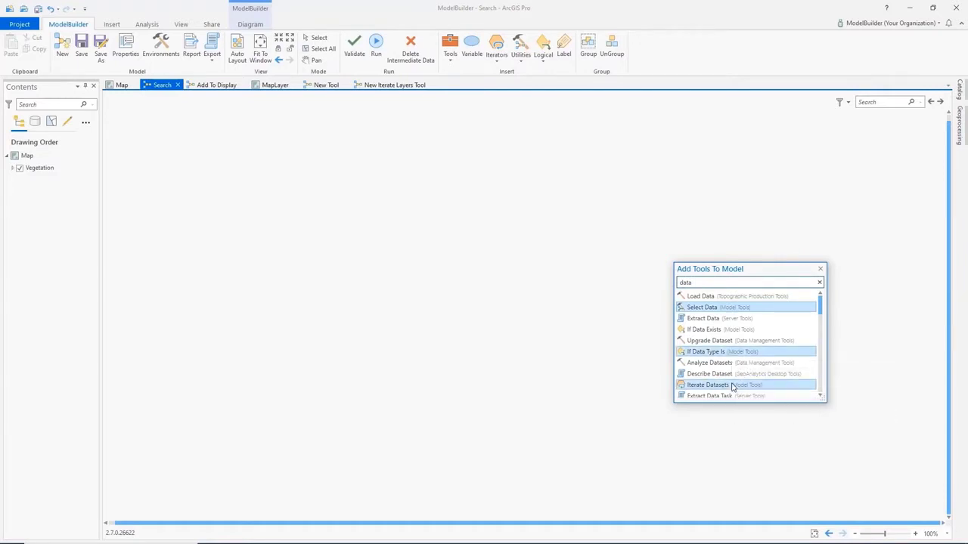
left_click_drag(488, 295, 490, 296)
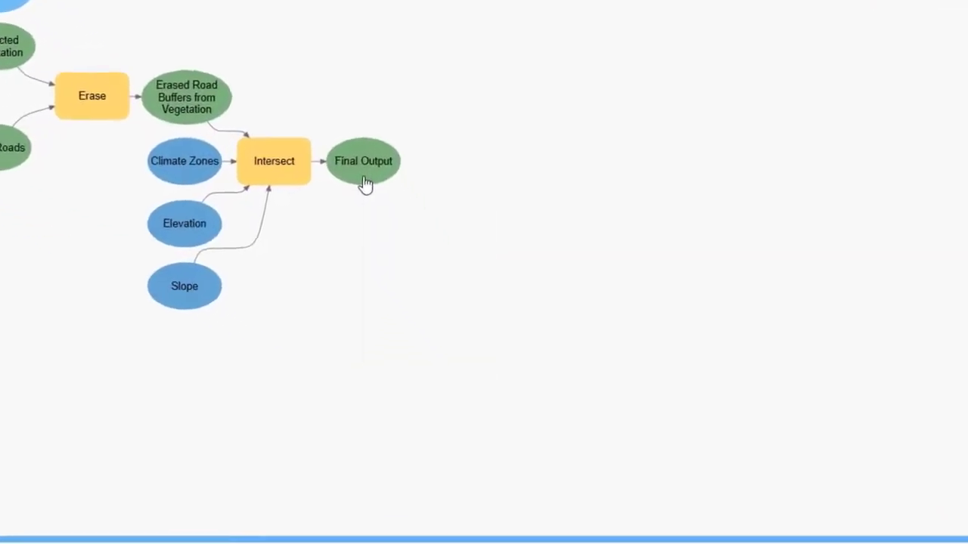
- Set Final Output to be added to the display, and rename the Buffer Roads variable as Roads
right_click(365, 181)
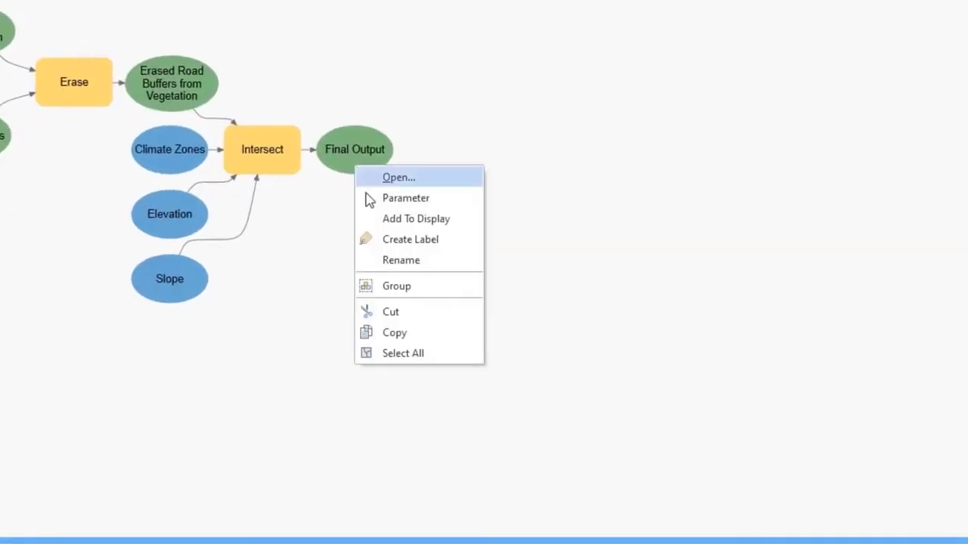
left_click(376, 220)
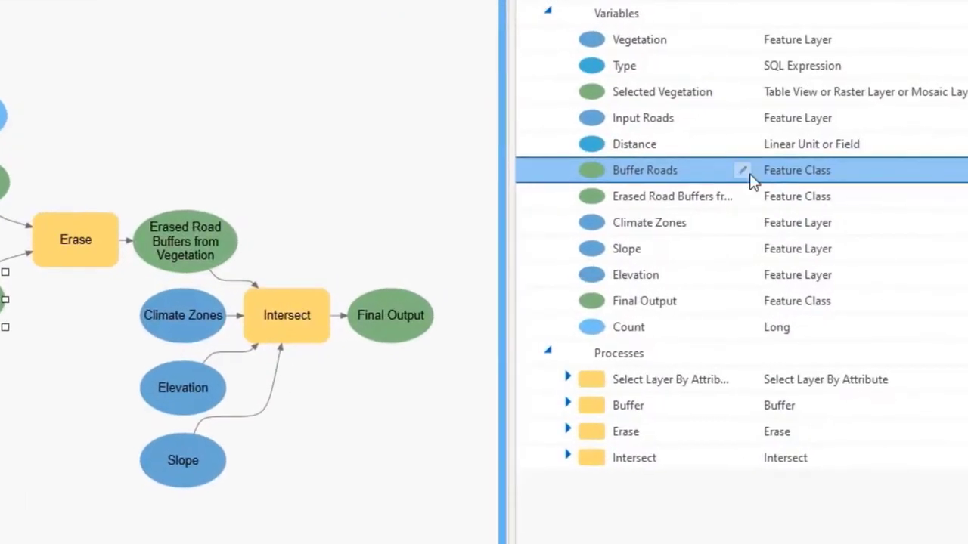
left_click(742, 171)
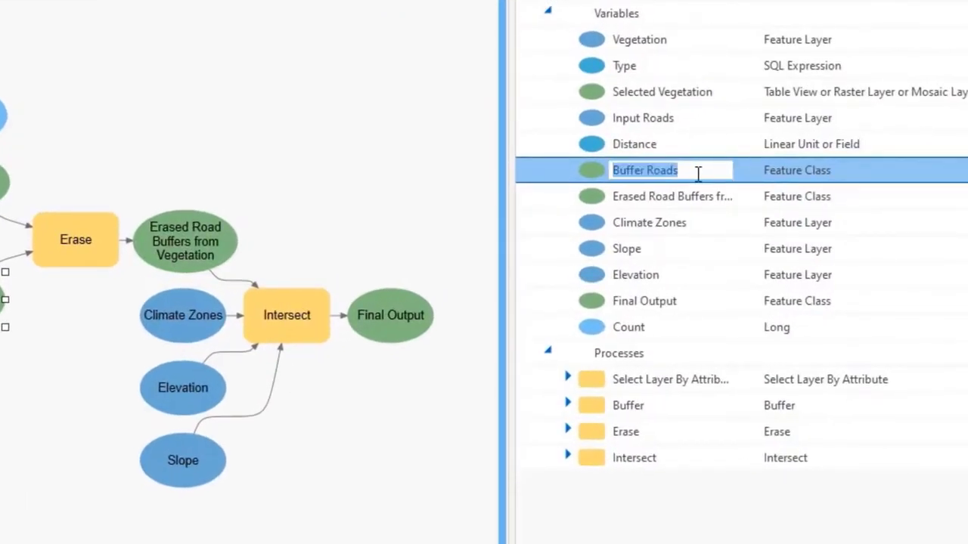
type("Roads")
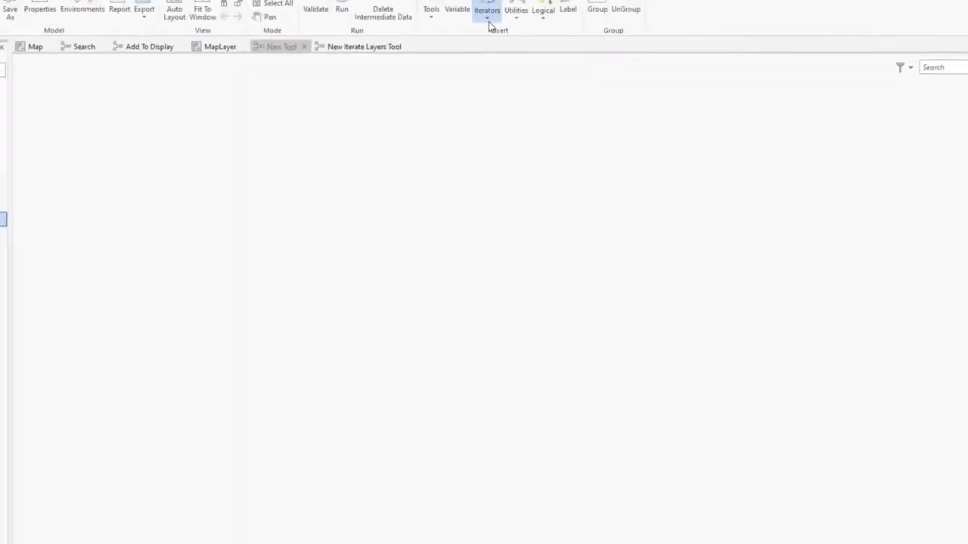
- Review the Iterate Layers iterator's parameters, examining its input map, layer type and workspace type choices
left_click(487, 16)
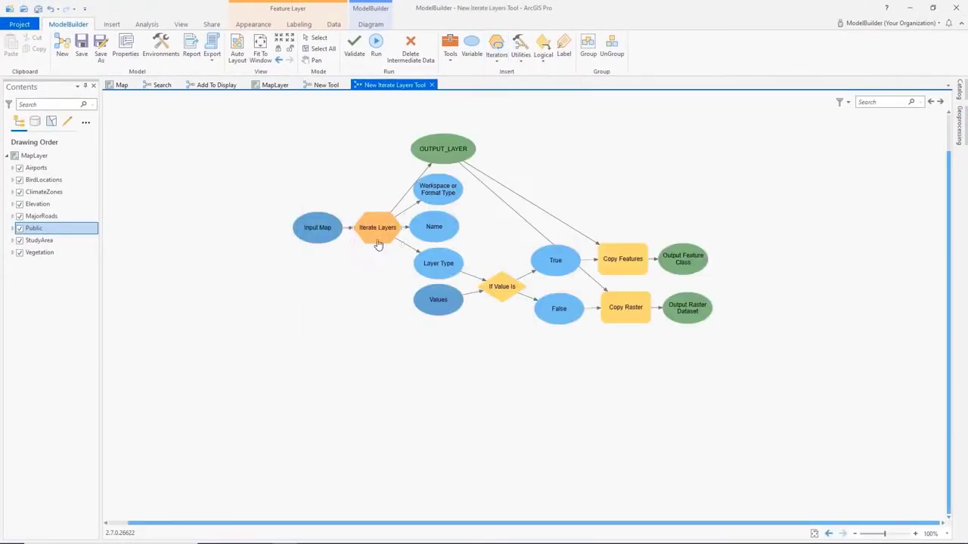
double_click(377, 230)
left_click(270, 174)
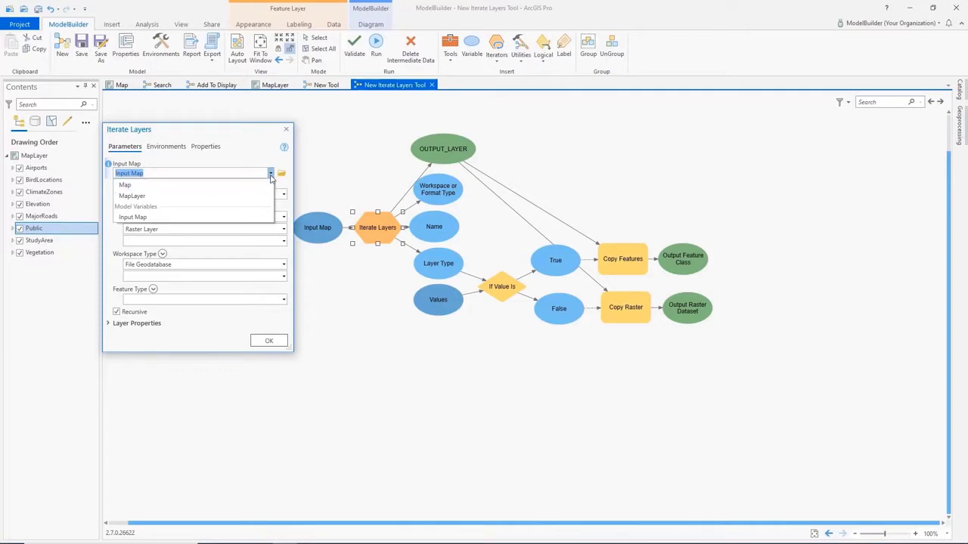
left_click(271, 174)
left_click(284, 218)
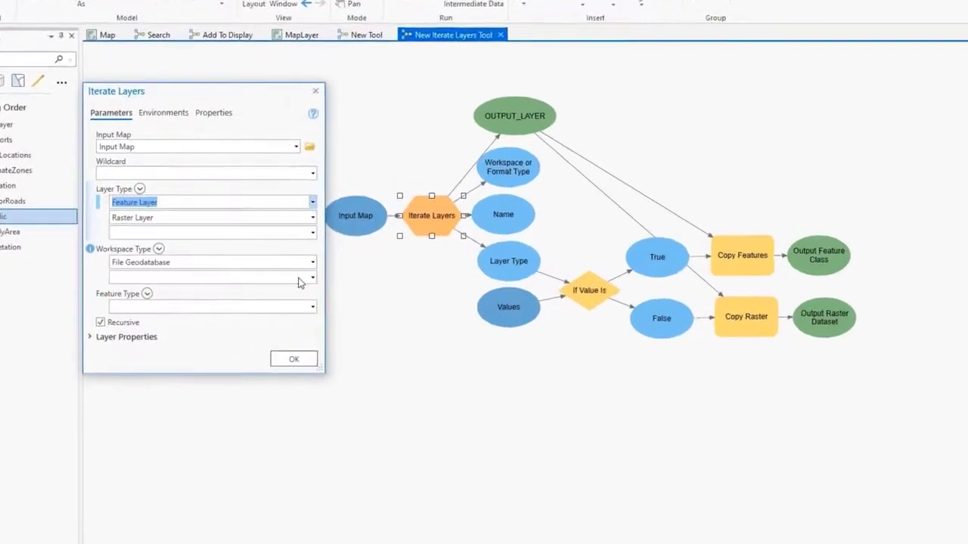
left_click(284, 266)
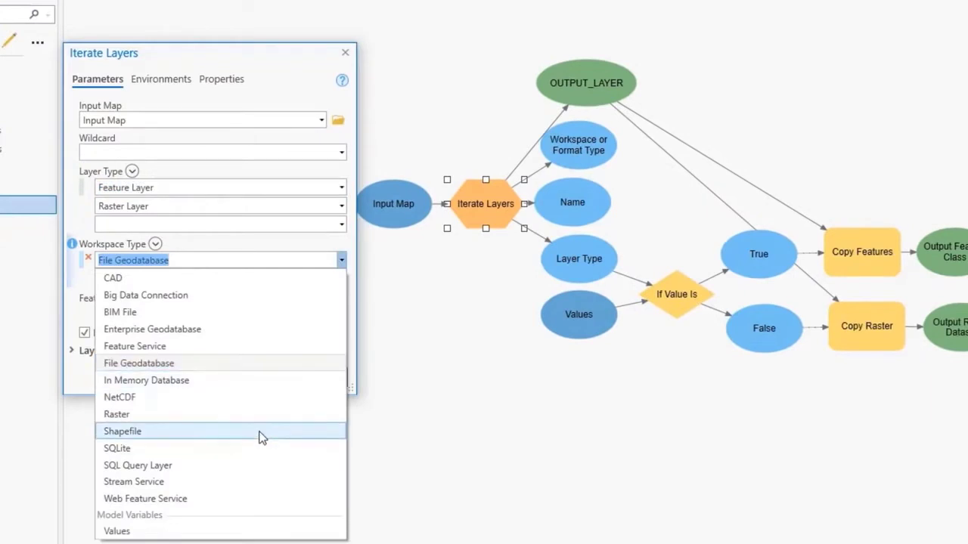
left_click(342, 260)
left_click(324, 376)
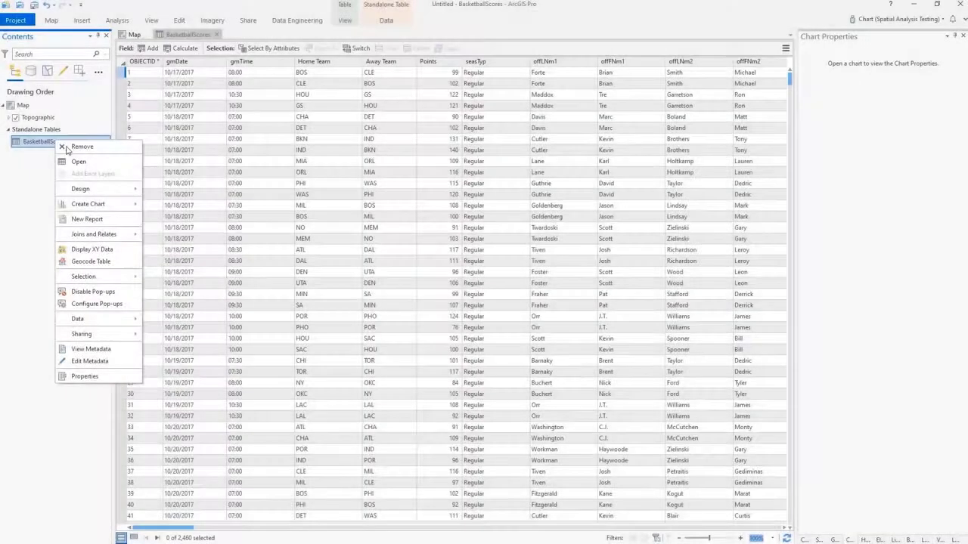
- Create a matrix heat chart from BasketballScores with Home Team as the column category, and choose its row category and number field
mouse_move(108, 204)
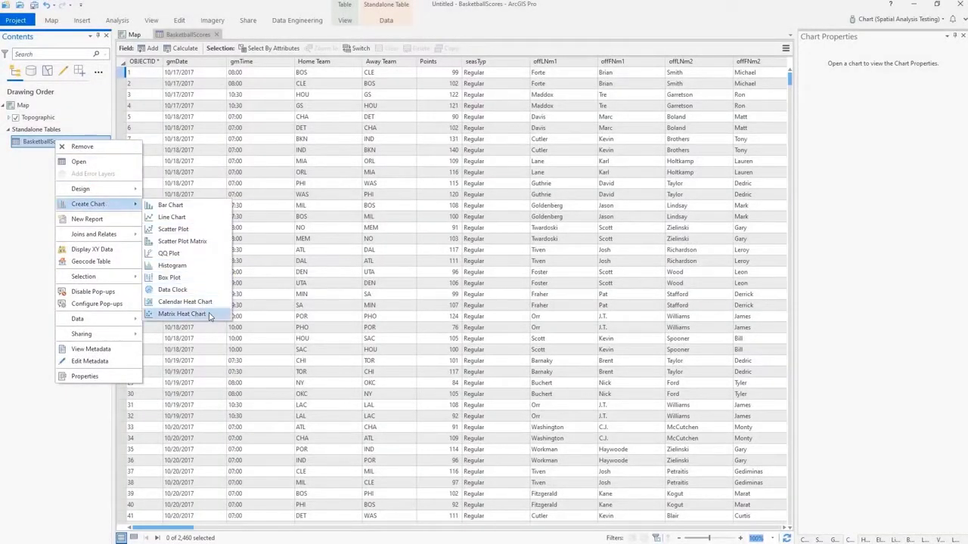
left_click(170, 314)
left_click(827, 123)
left_click(827, 161)
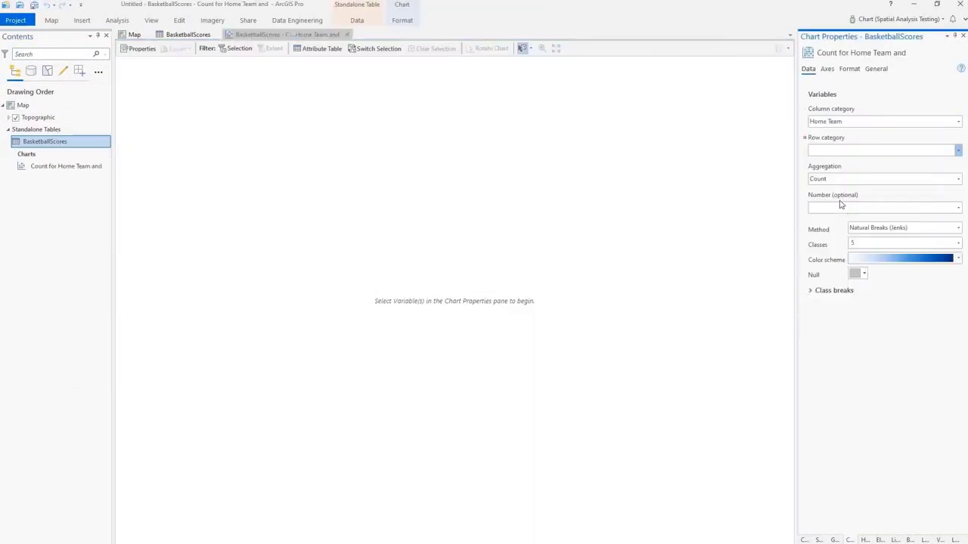
left_click(908, 207)
left_click(845, 239)
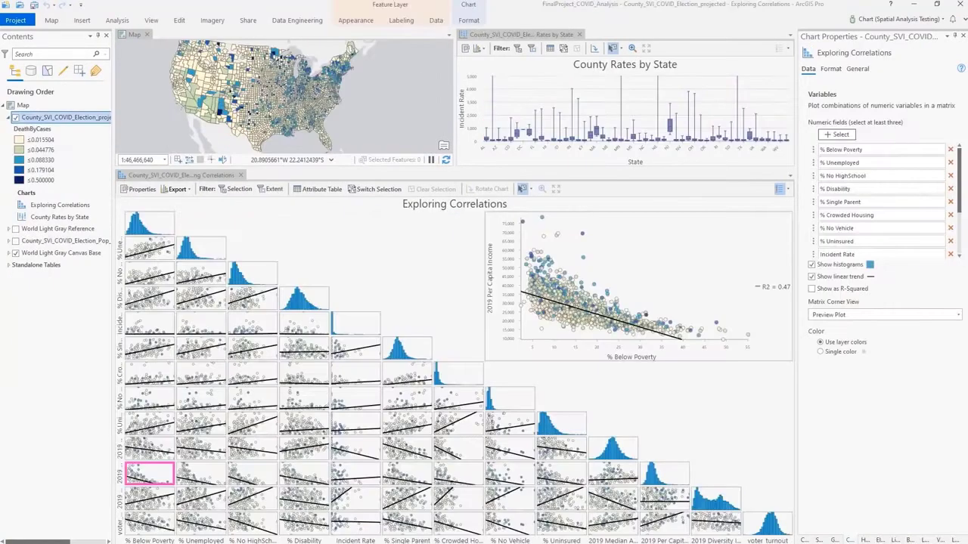
- Set the Exploring Correlations matrix corner view to Pearson's r and select the 2019 Per Capita Income vs voter_turnout cell
left_click(847, 316)
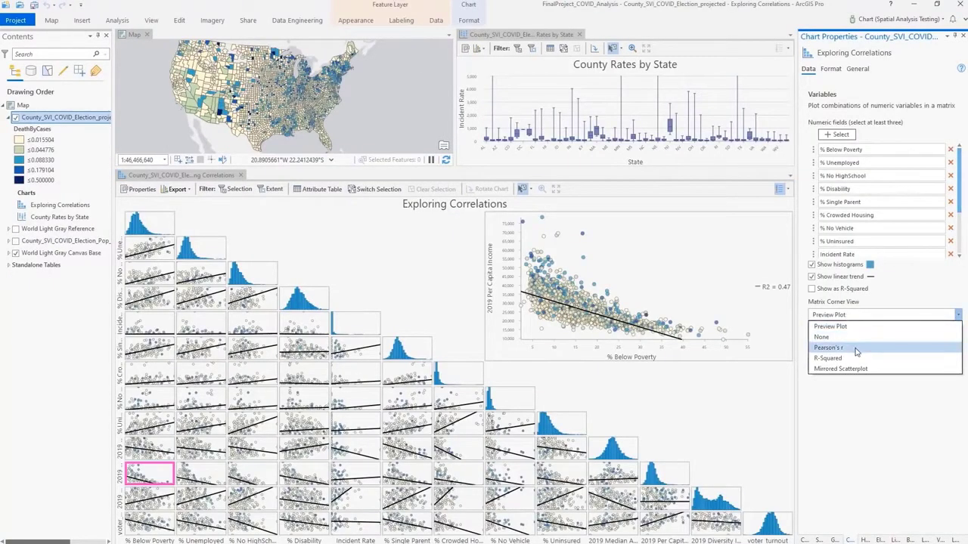
left_click(851, 347)
left_click(727, 447)
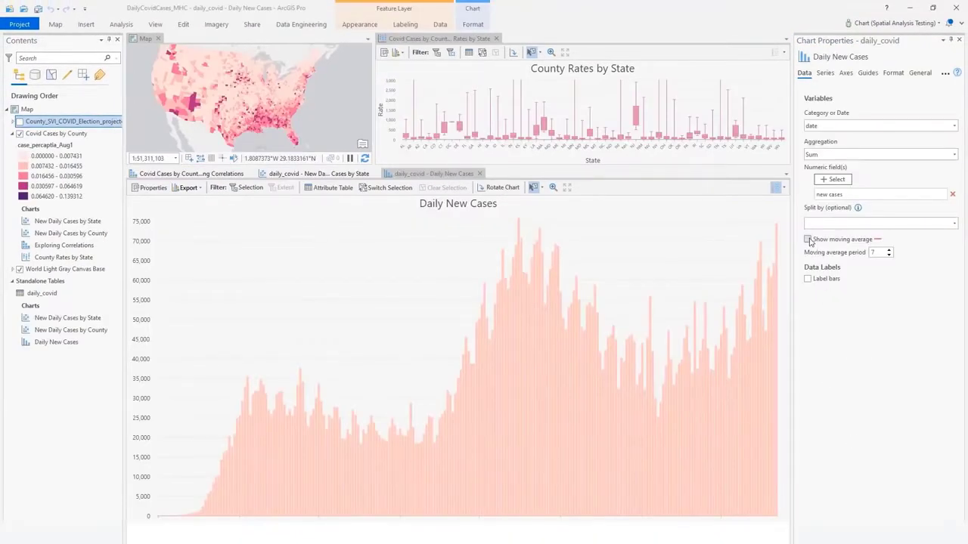
- Show the moving average on the Daily New Cases chart and duplicate the chart
left_click(807, 240)
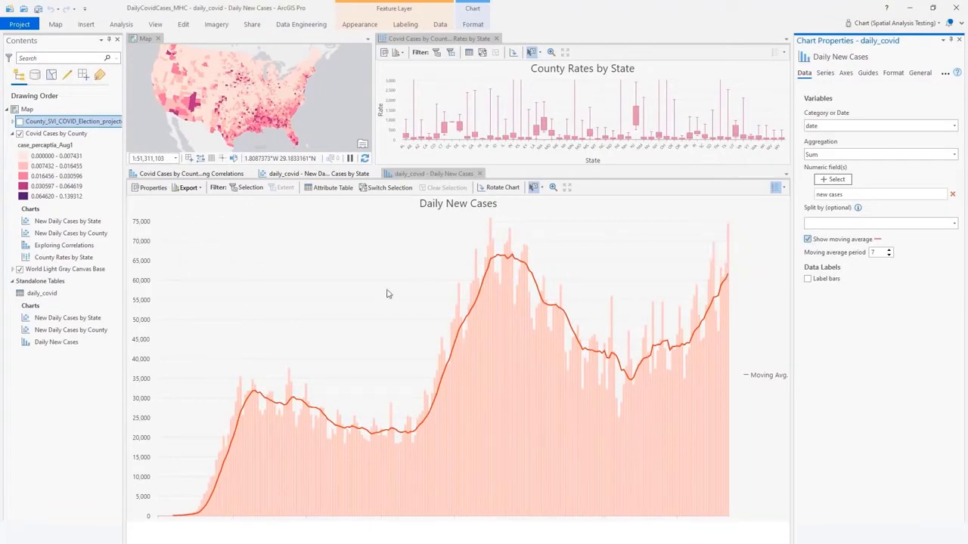
right_click(58, 341)
left_click(83, 366)
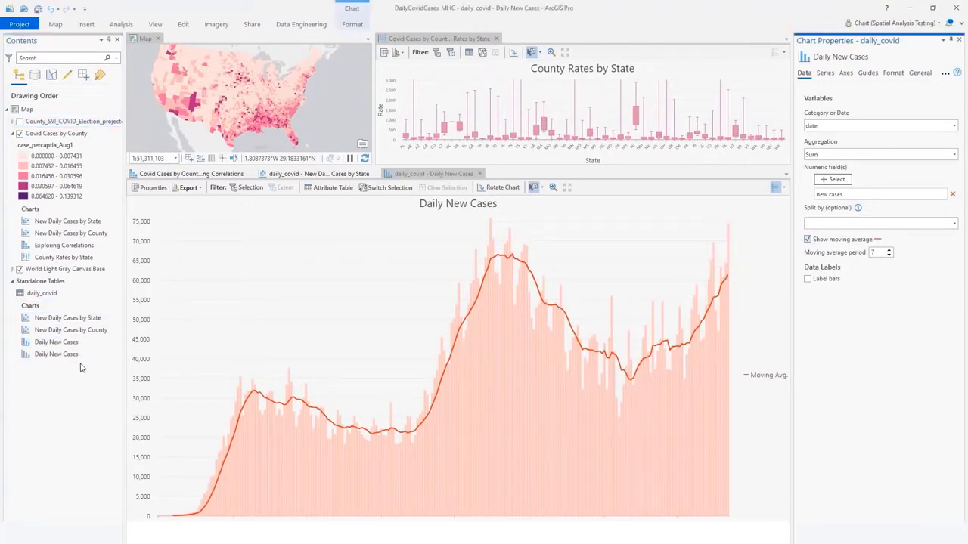
- Place the duplicated Daily New Cases chart beside the original and plot the new deaths field instead of new cases
double_click(68, 354)
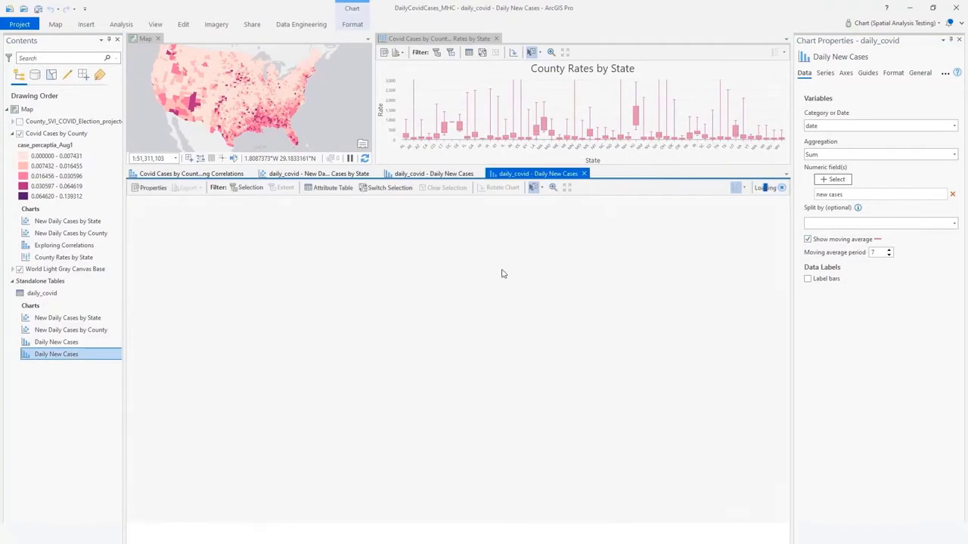
left_click_drag(542, 174, 494, 352)
left_click(835, 179)
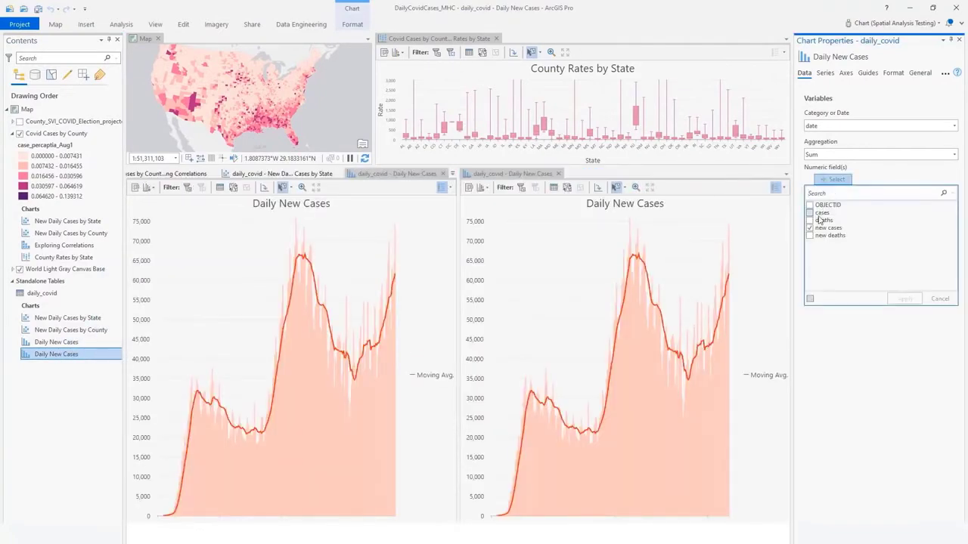
left_click(809, 229)
left_click(904, 299)
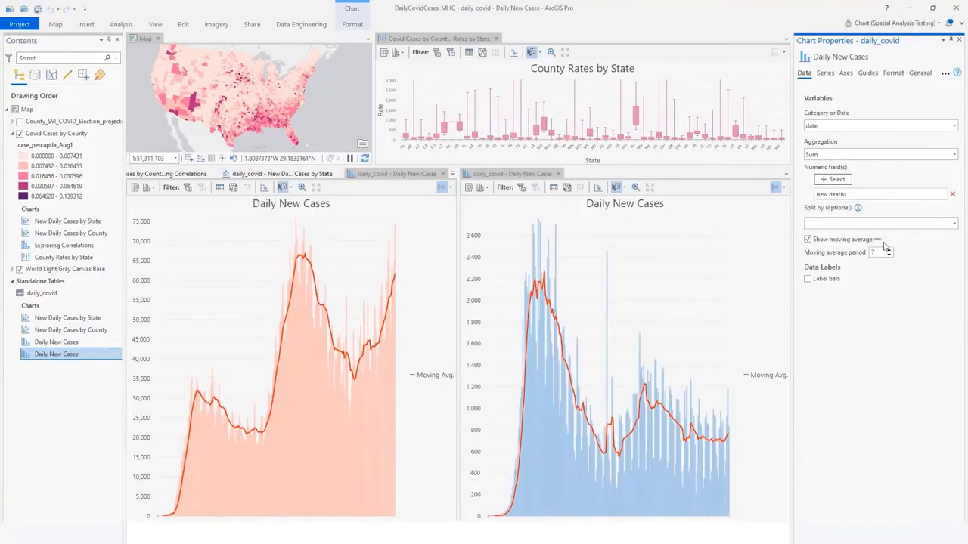
left_click(892, 240)
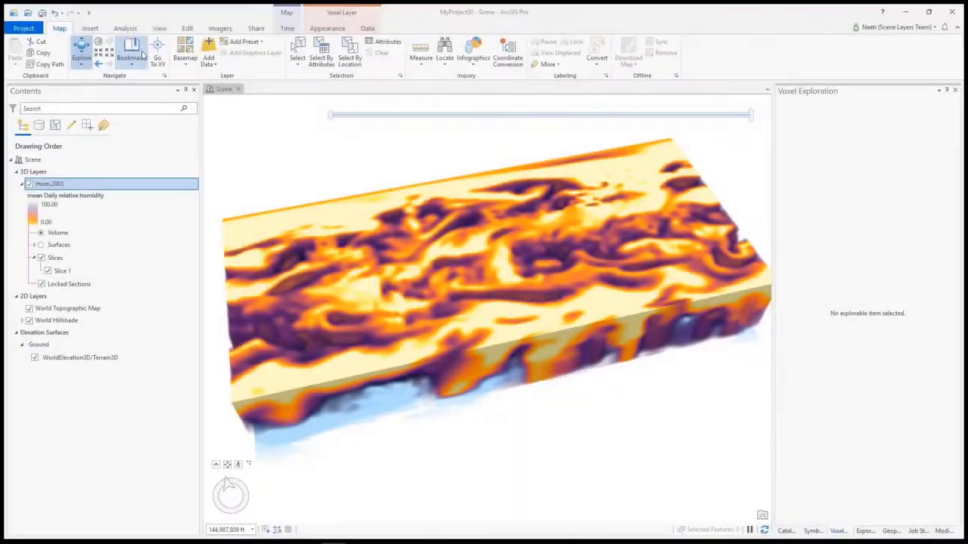
- Add an animation to the scene and create its first keyframe from the full humidity voxel view
left_click(159, 29)
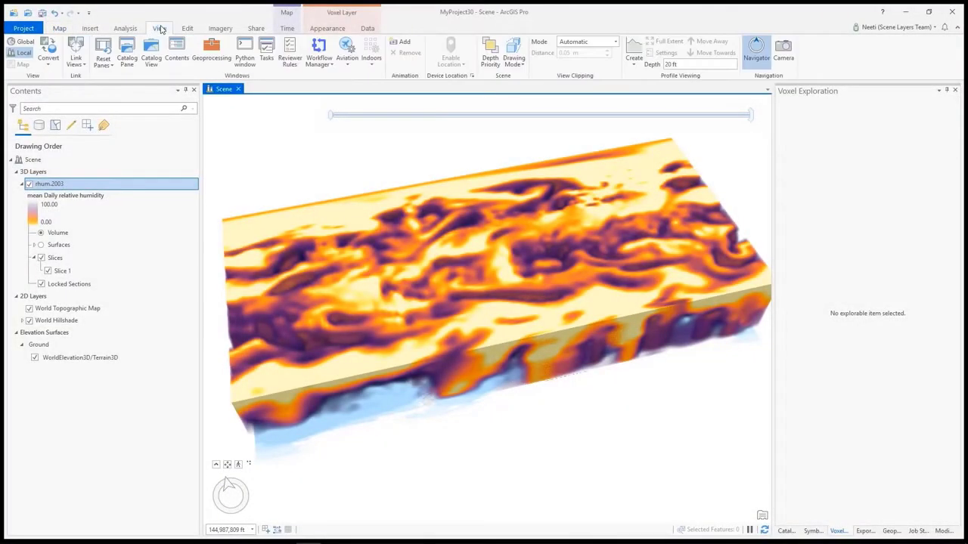
left_click(347, 50)
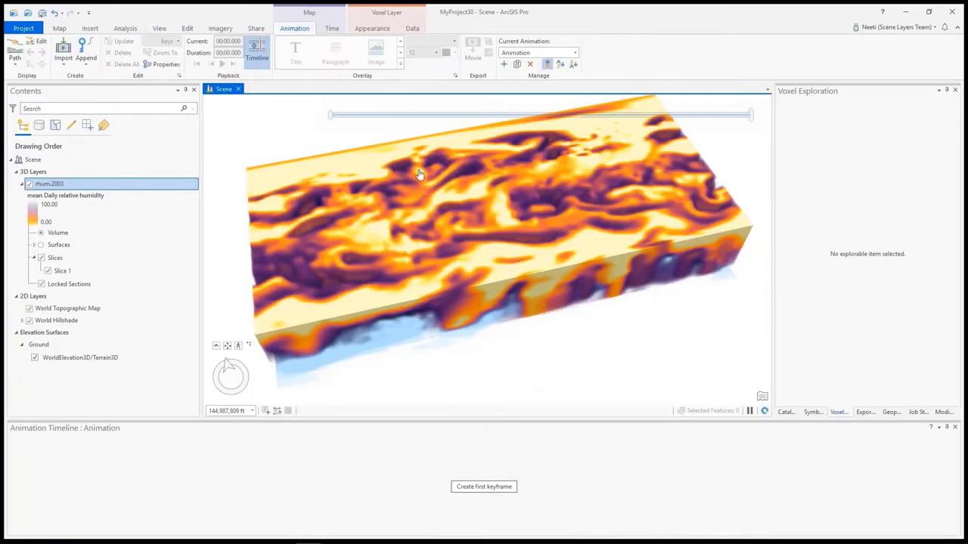
left_click(478, 489)
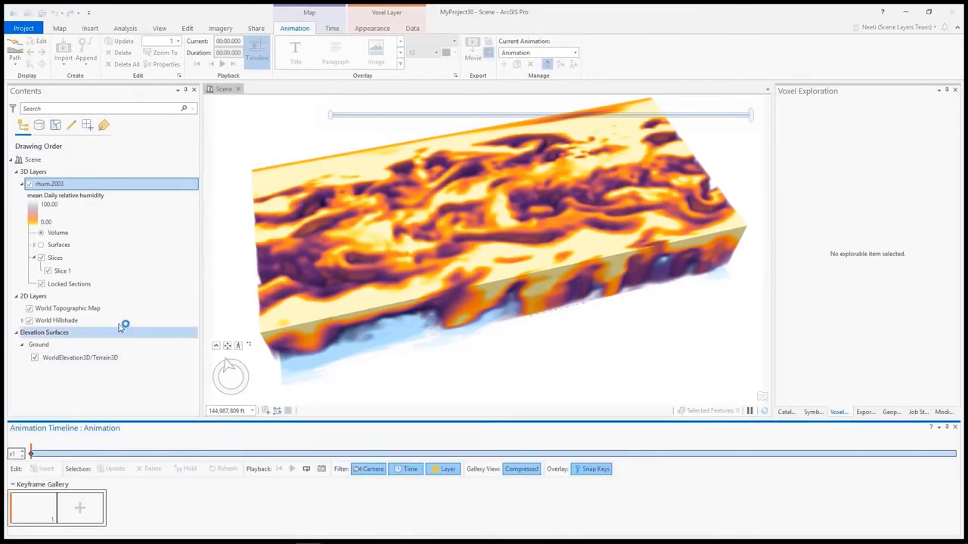
- Move Slice 1 of the rhum.2003 voxel layer to position 15.8 and append it as the next animation keyframe
left_click(98, 273)
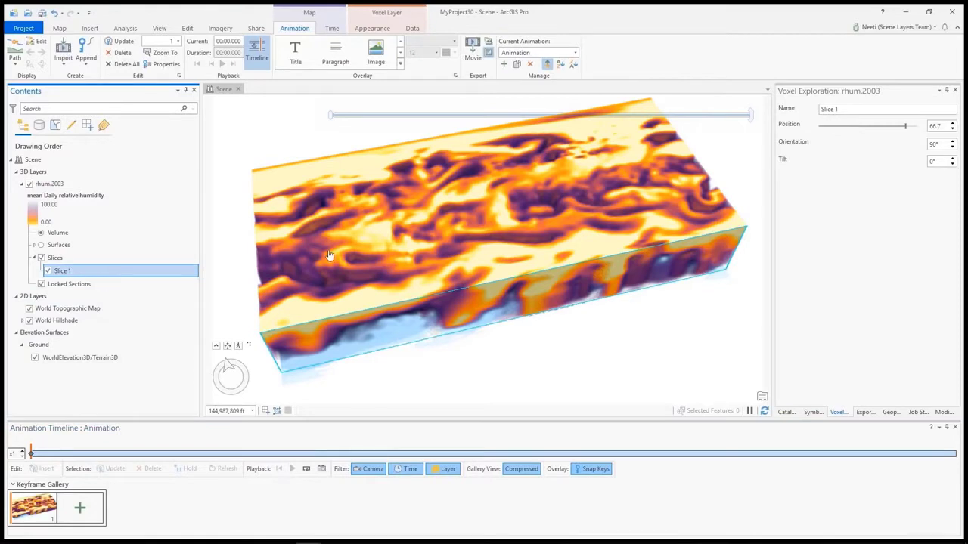
left_click_drag(907, 130, 843, 134)
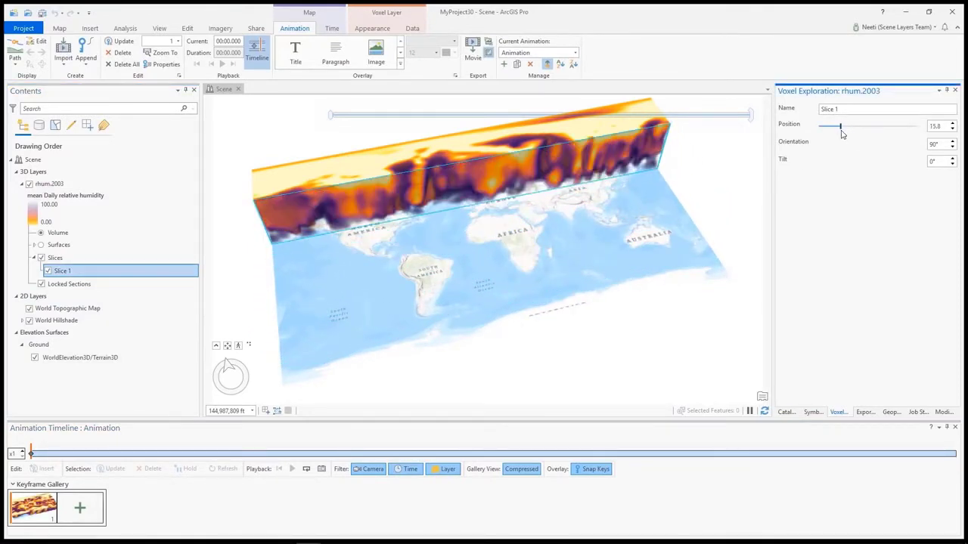
left_click(79, 508)
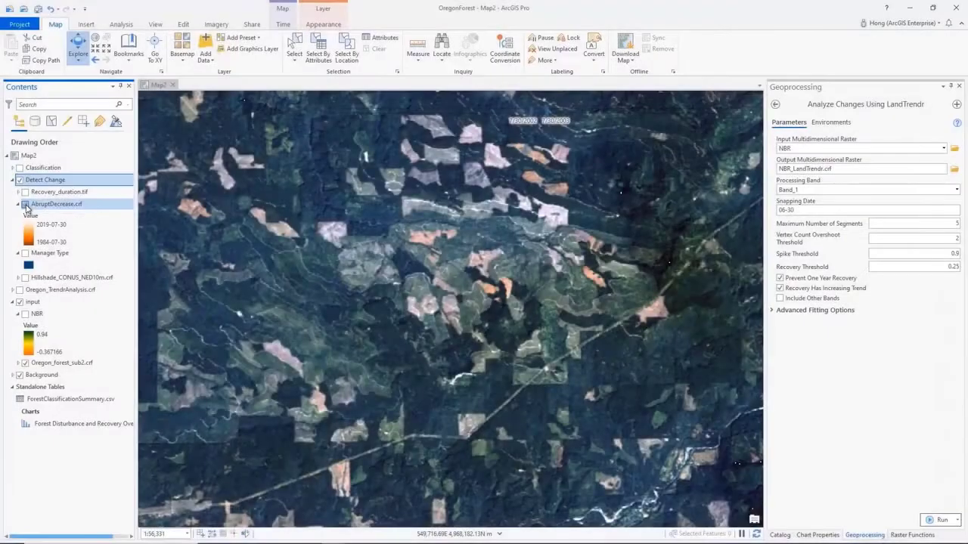
- Set the trend type to Mann-Kendall in the Generate Trend Raster tool for Precipitation 1990 - 2020
left_click(25, 205)
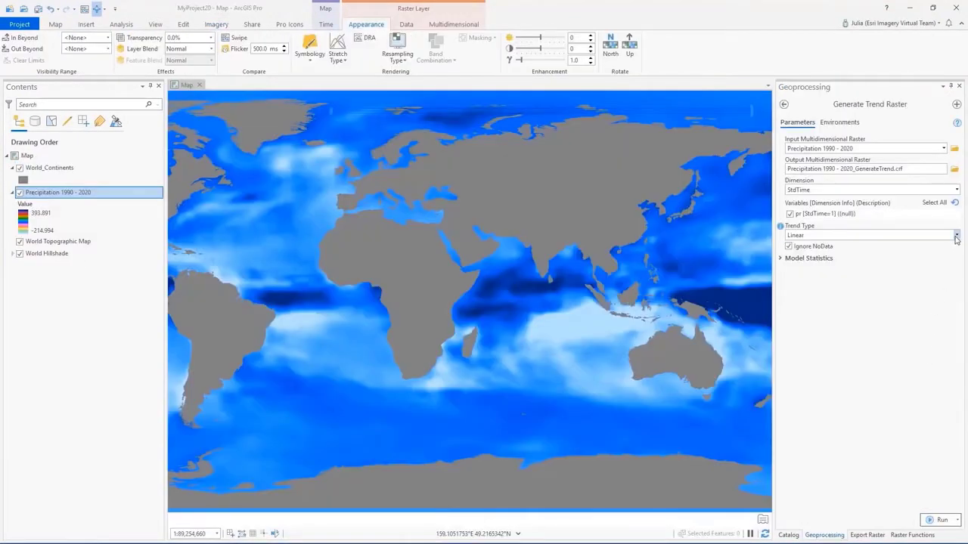
left_click(956, 235)
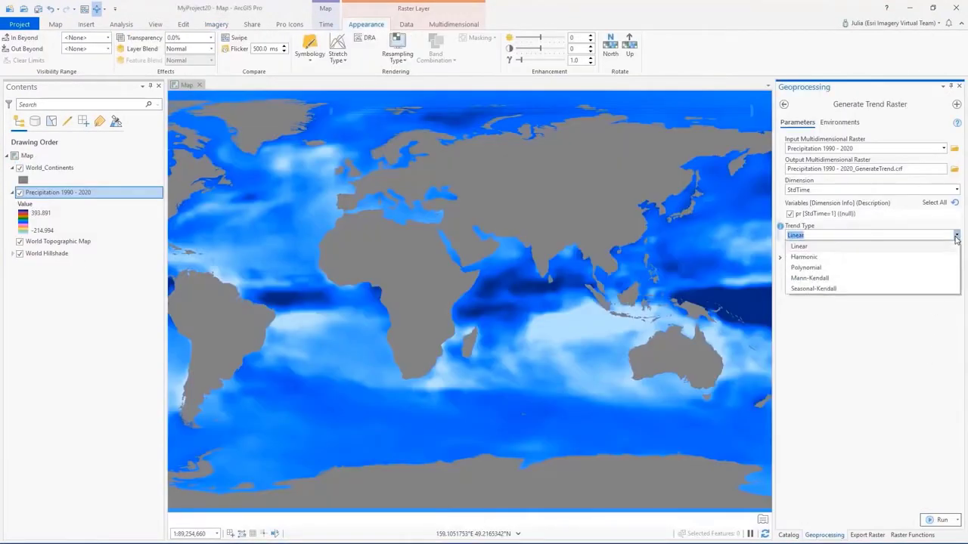
left_click(949, 280)
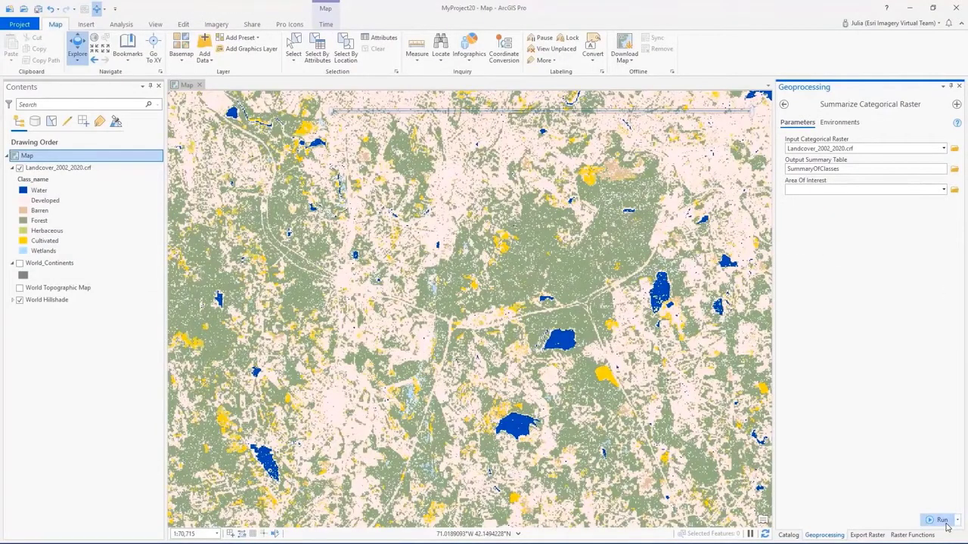
- Run Summarize Categorical Raster on Landcover_2002_2020.crf with SummaryOfClasses as the output table
left_click(944, 521)
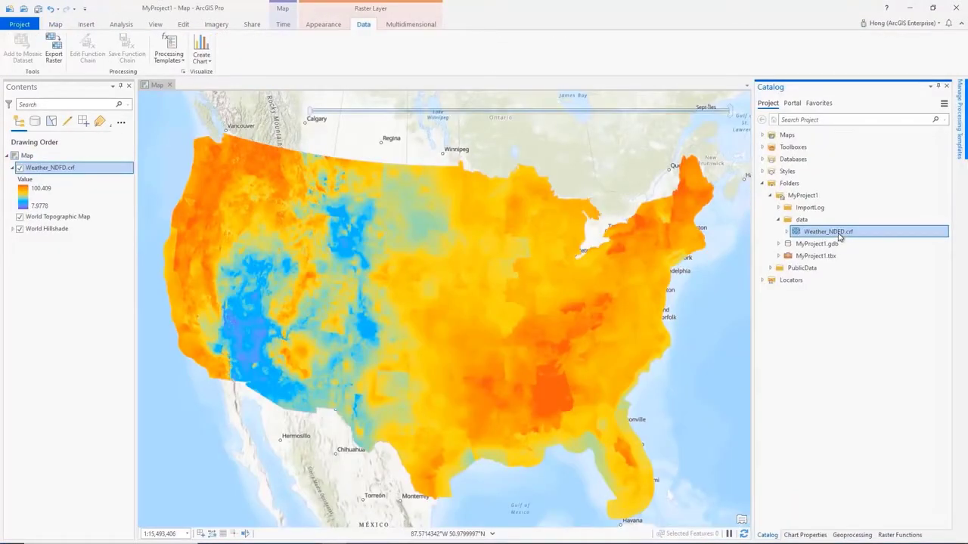
- Open the processing template management for Weather_NDFD.crf in the project's data folder
right_click(838, 237)
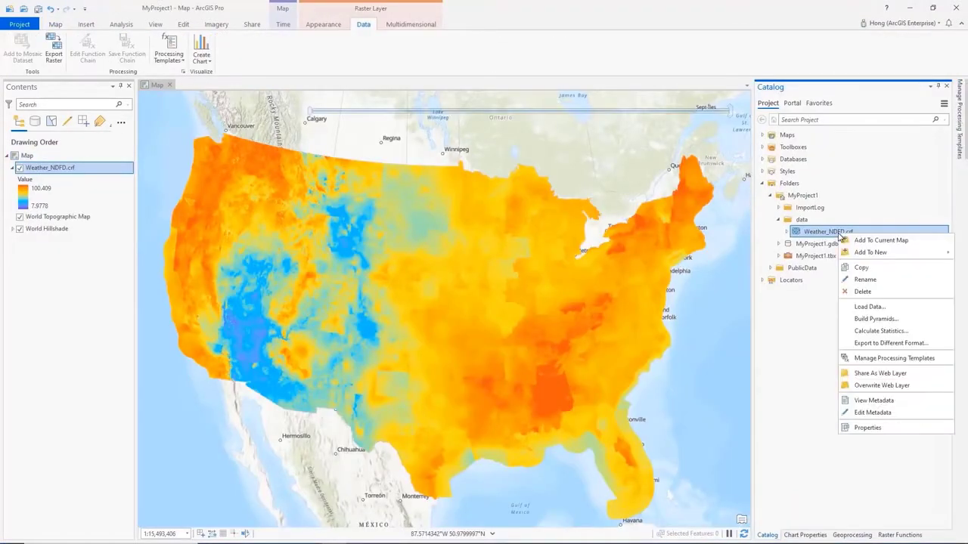
left_click(868, 360)
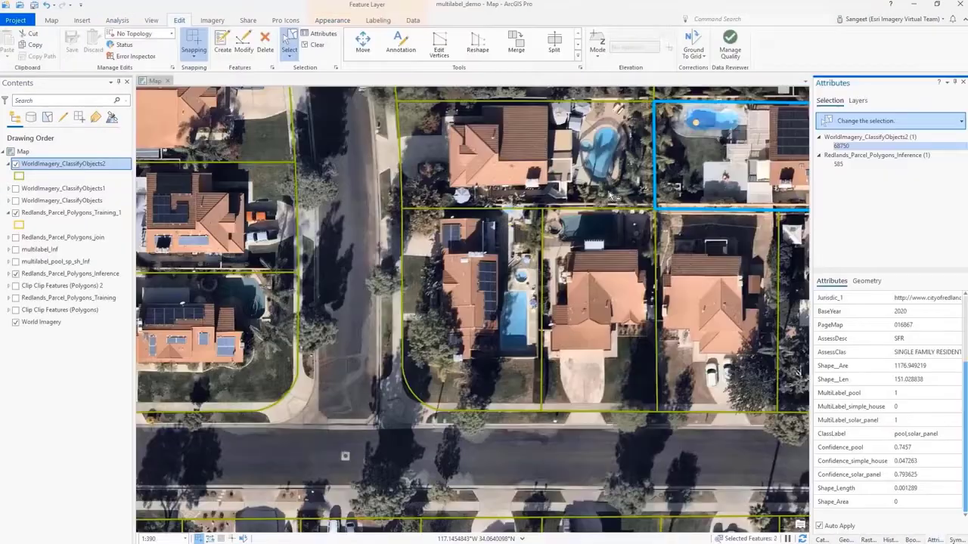
- Select the large corner parcel with the curved pool to view its classification attributes
left_click(580, 167)
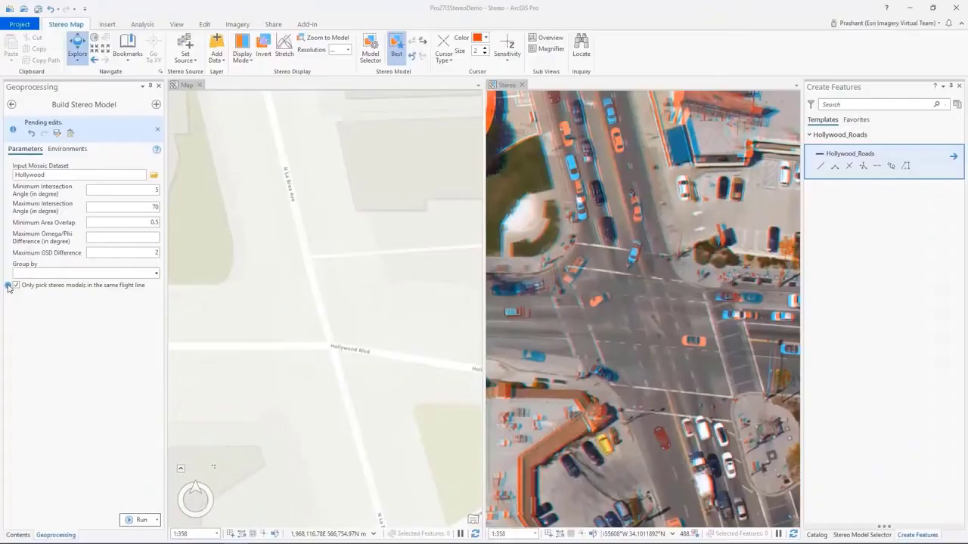
- Use the best stereo model and finish digitizing the Hollywood_Roads line along N La Brea Ave in the stereo view
mouse_move(9, 288)
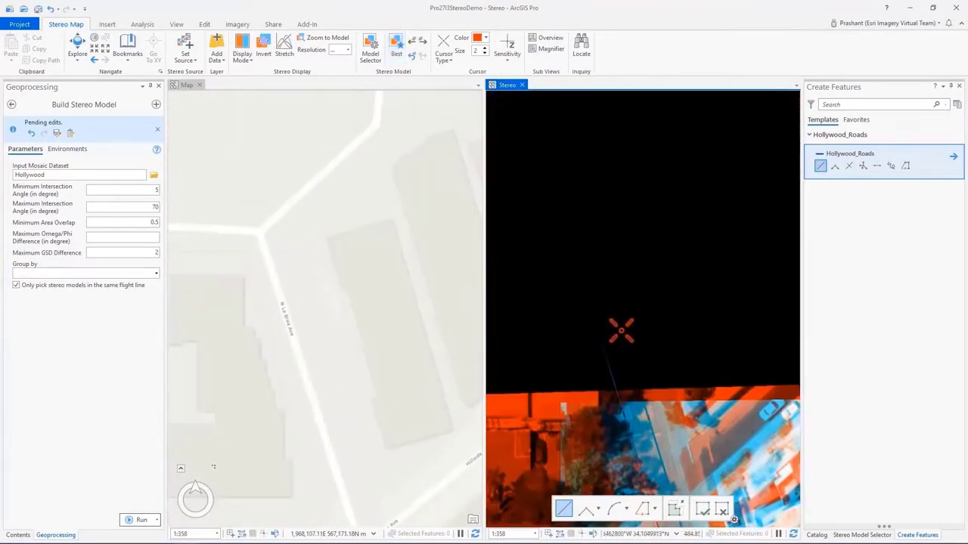
left_click(396, 47)
double_click(573, 138)
left_click(19, 535)
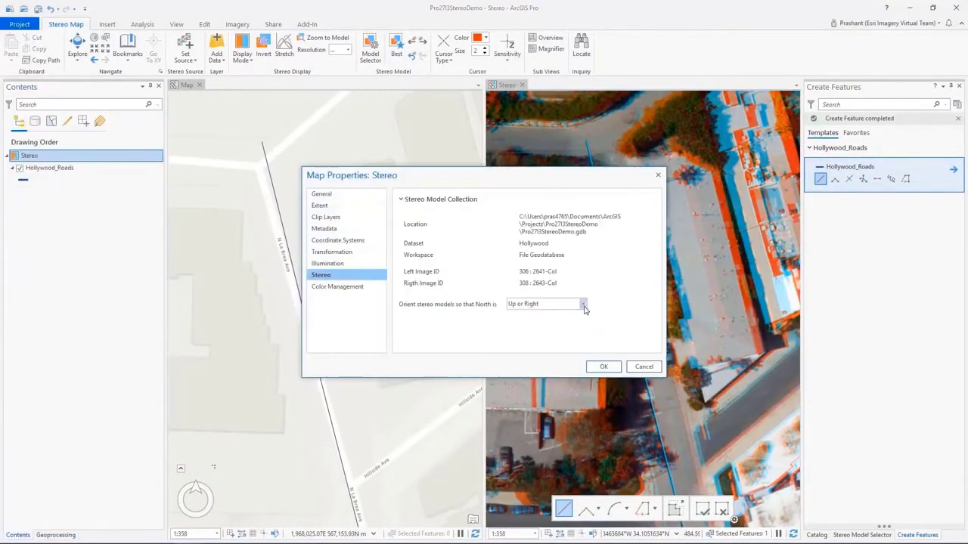
left_click(572, 302)
left_click(603, 363)
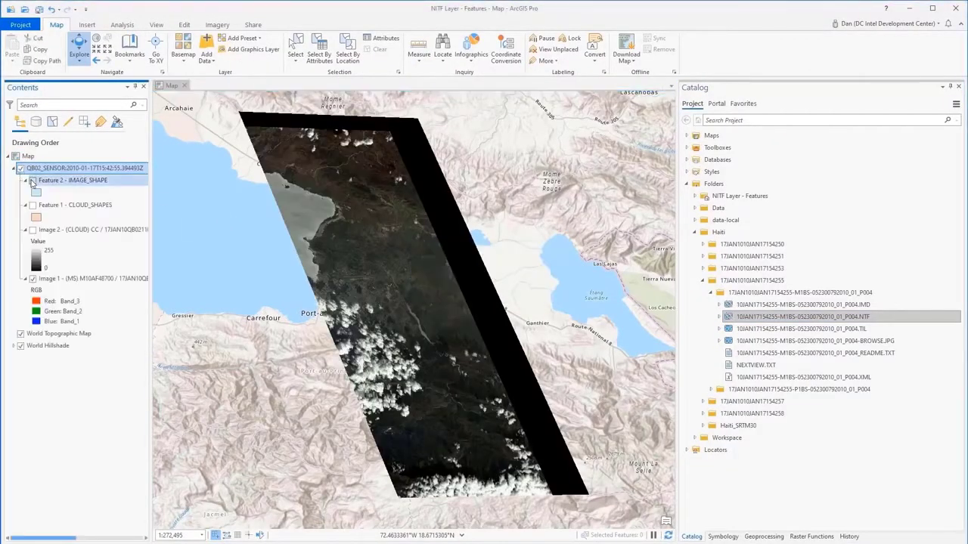
- Preview the NITF layer's IMAGE_SHAPE footprint, hide it again, and show the CLOUD_SHAPES features
left_click(32, 180)
left_click(31, 179)
left_click(32, 205)
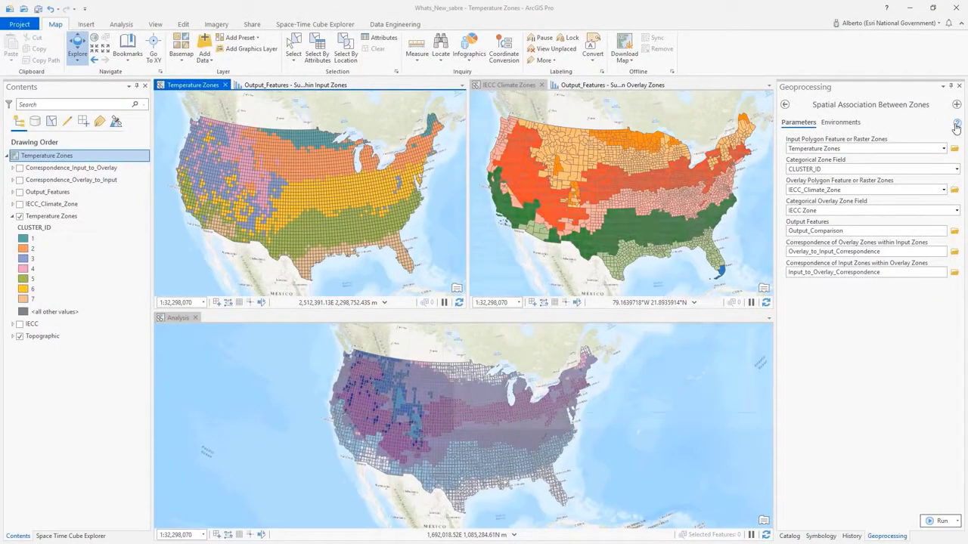
- Read the Spatial Association Between Zones tool help and view the output charts for the input and overlay zones
mouse_move(956, 127)
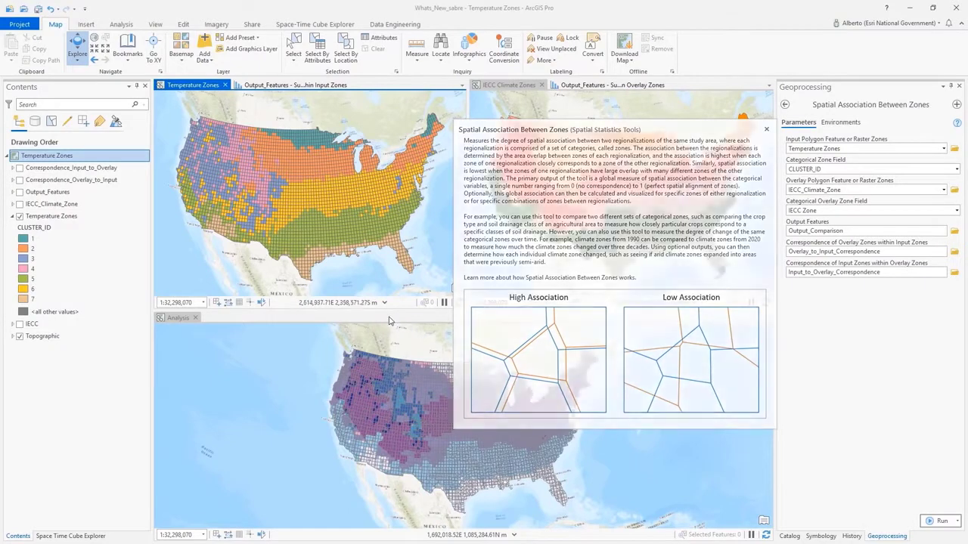
left_click(336, 85)
left_click(589, 85)
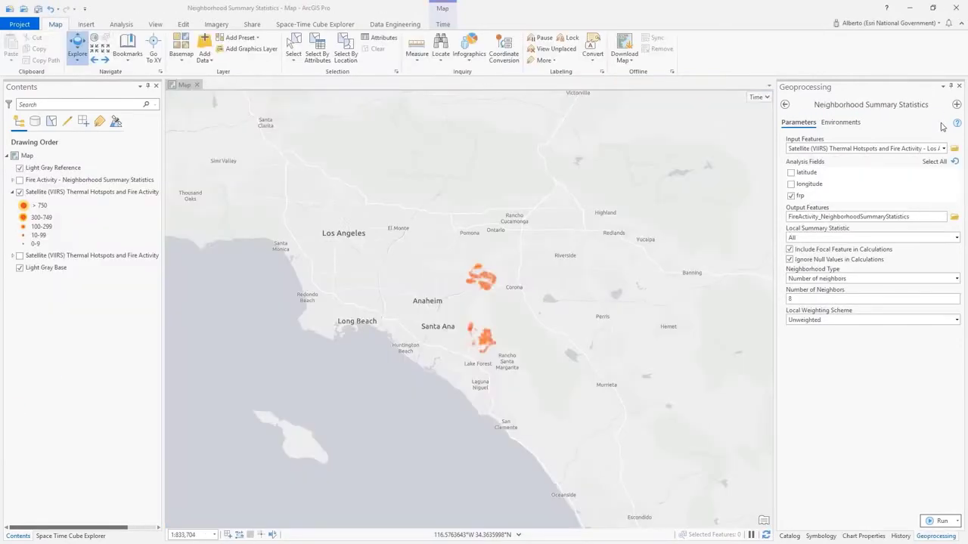
- Review the Neighborhood Summary Statistics help, run the tool on the VIIRS fire layer's frp field with 8 neighbors, and zoom to the output
mouse_move(957, 126)
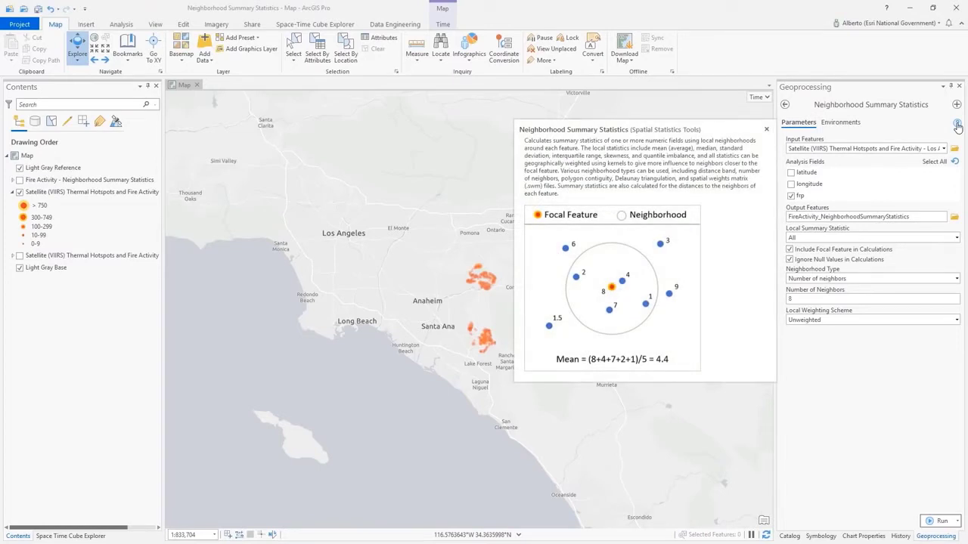
left_click(931, 521)
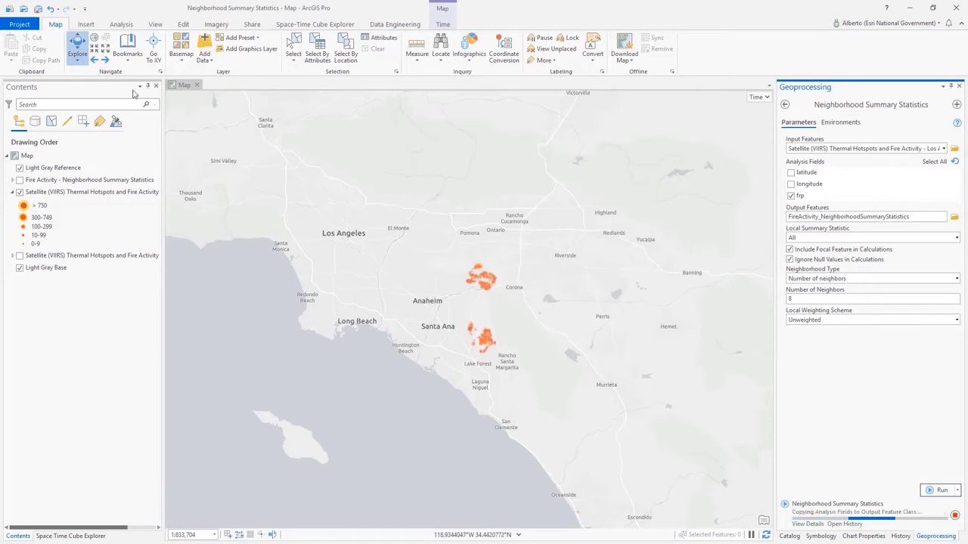
left_click(106, 61)
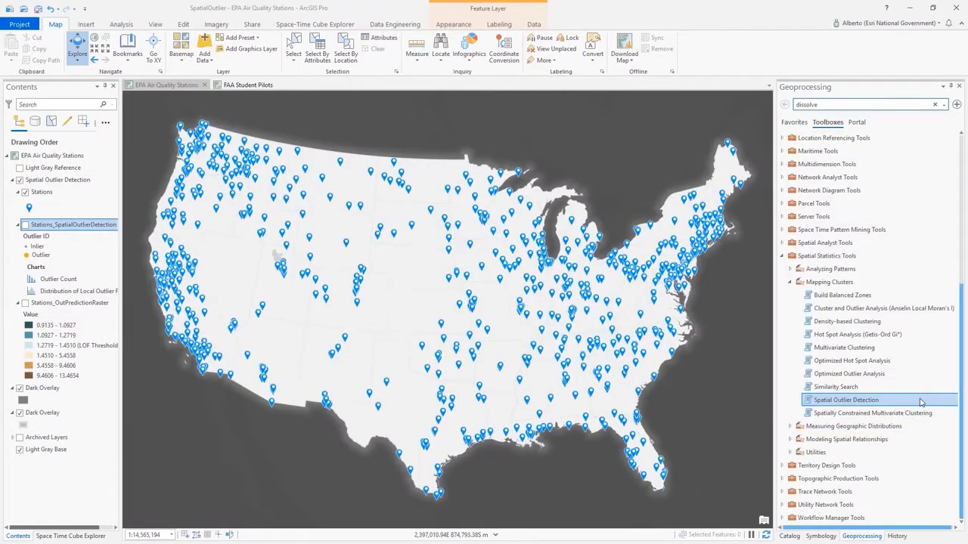
- Review the Spatial Outlier Detection help, and display Stations_SpatialOutlierDetection and Stations_OutPredictionRaster in place of the Stations layer
double_click(921, 401)
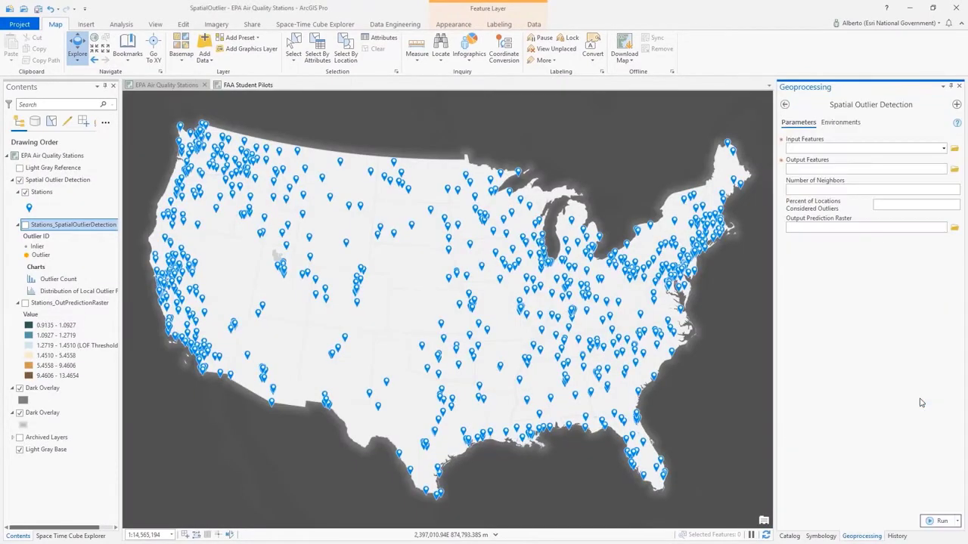
mouse_move(956, 124)
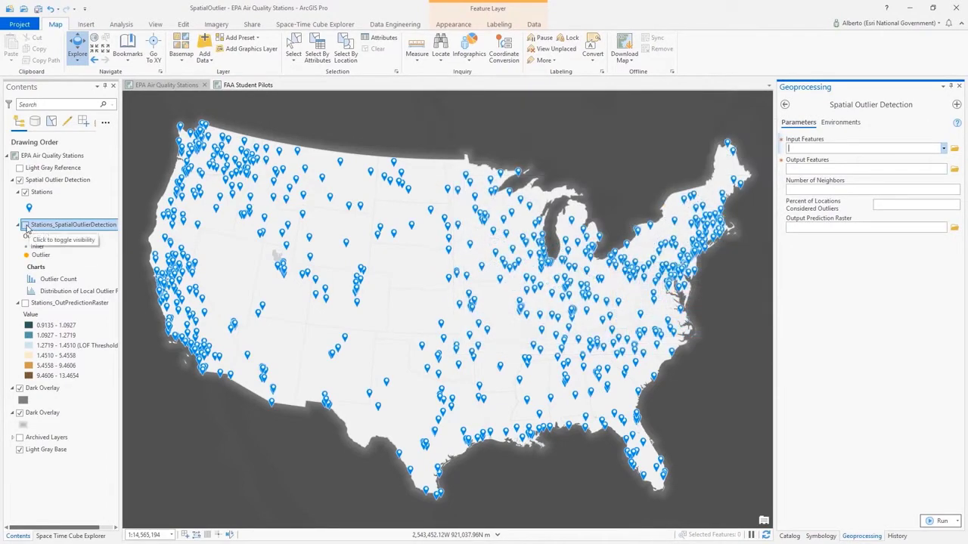
left_click(25, 192)
left_click(25, 224)
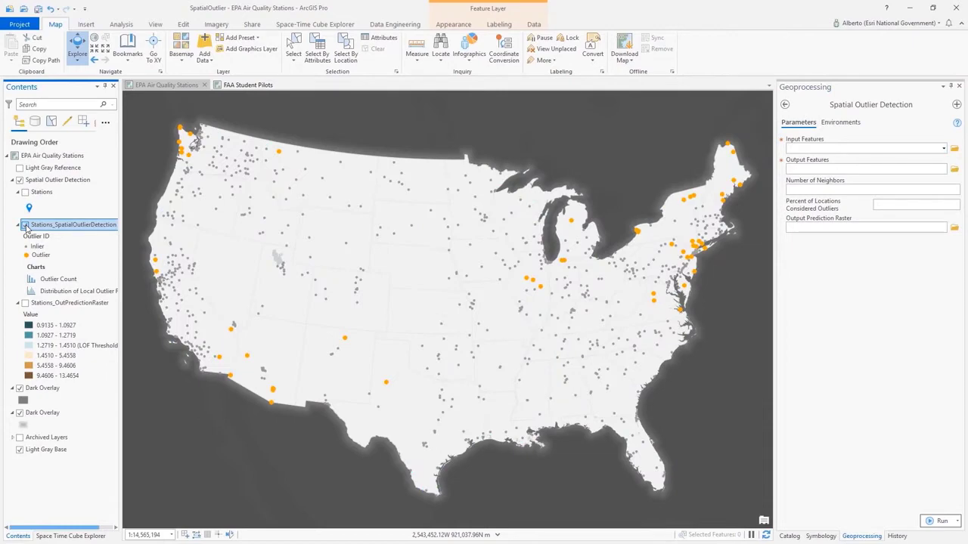
left_click(25, 303)
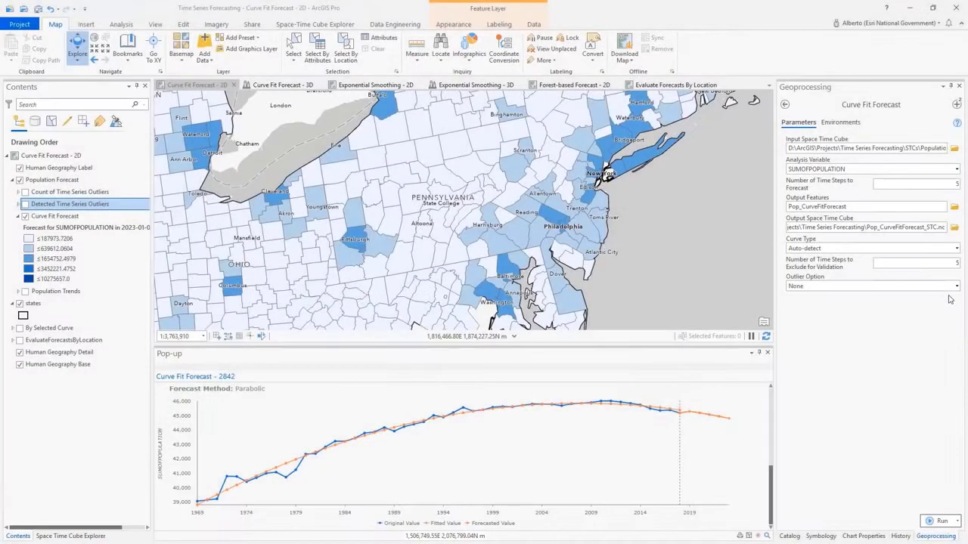
- Set Curve Fit Forecast's outlier option to Identify outliers and inspect the detected outliers chart for the county near State College
left_click(957, 288)
left_click(944, 306)
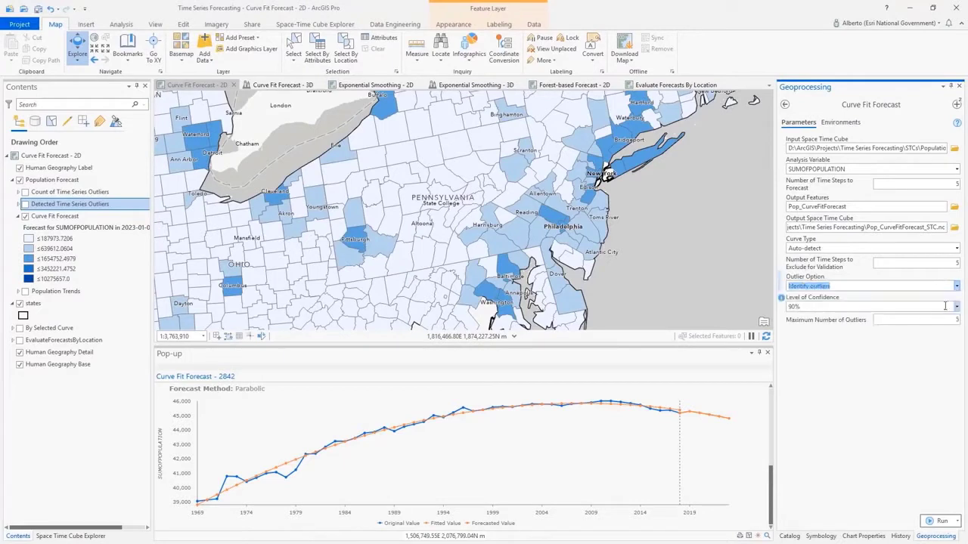
left_click(450, 238)
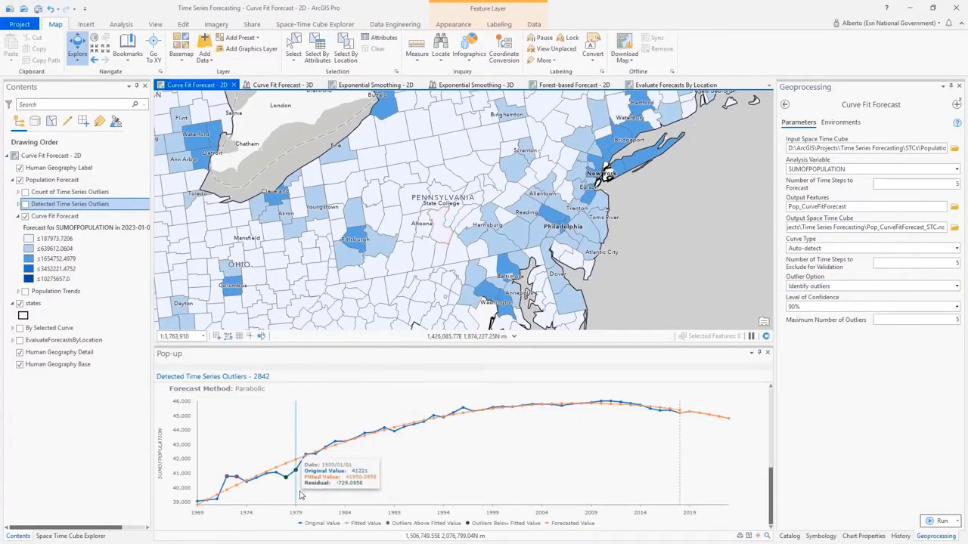
mouse_move(291, 499)
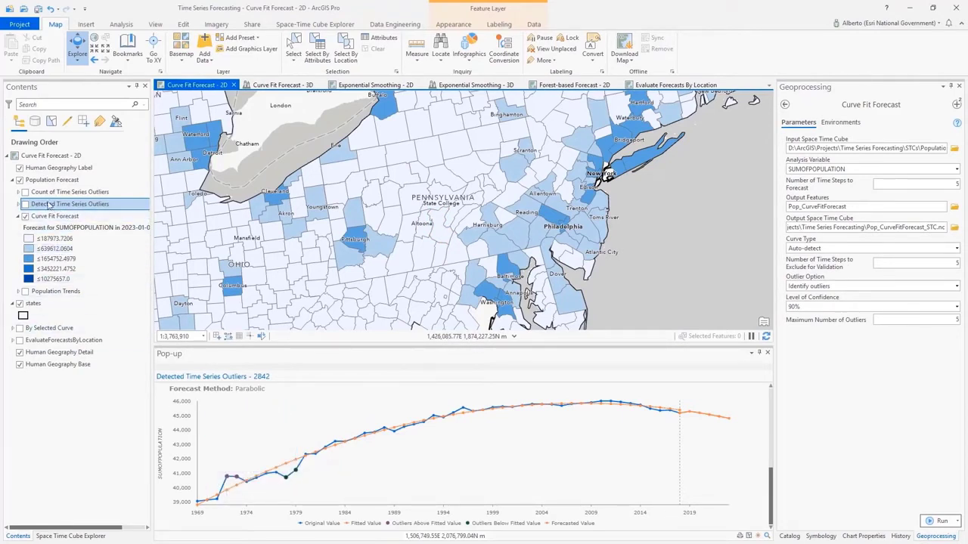
- Show the Count of Time Series Outliers layer and switch to the open Visualize Space Time Cube in 2D tool
left_click(25, 192)
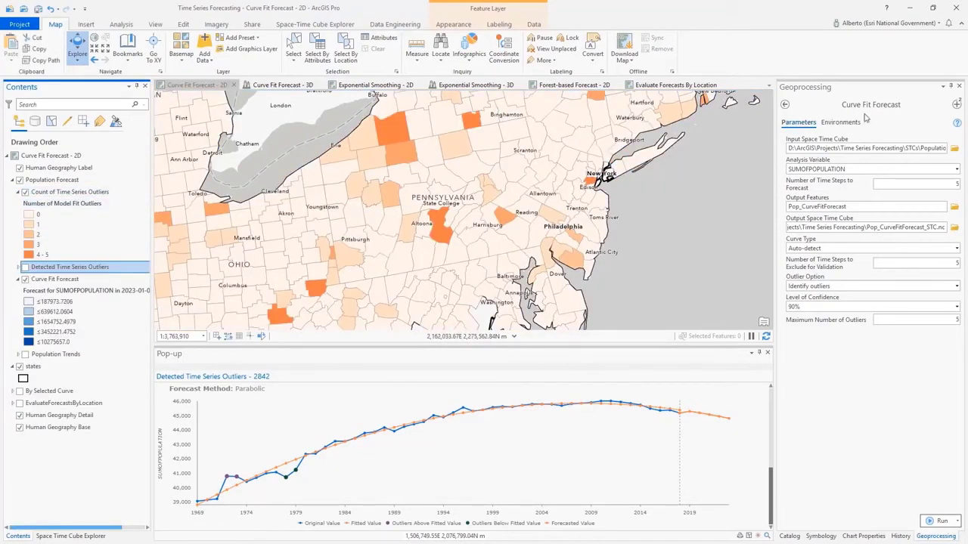
left_click(955, 105)
left_click(918, 151)
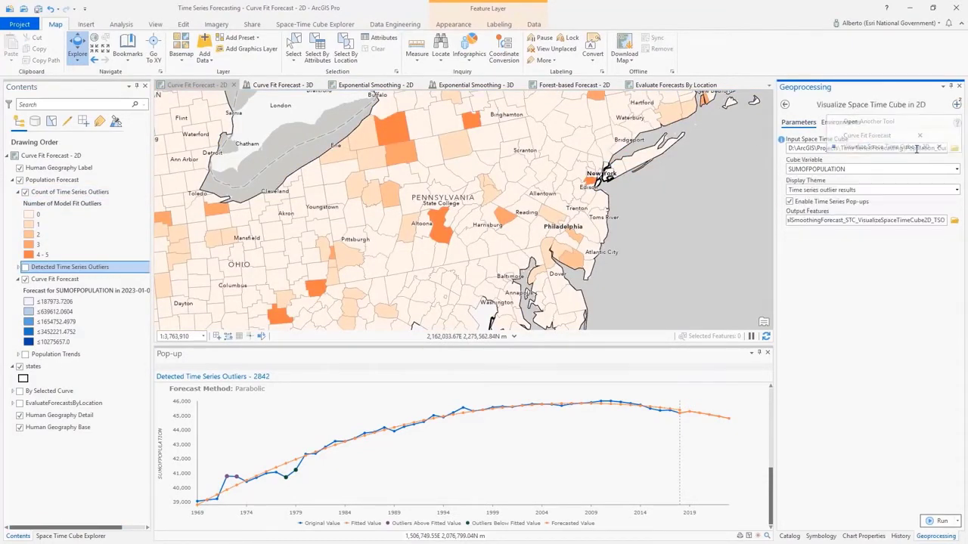
- Inspect the outlier bins in the Curve Fit Forecast 3D scene and select the earliest time steps in the outlier count chart
left_click(957, 190)
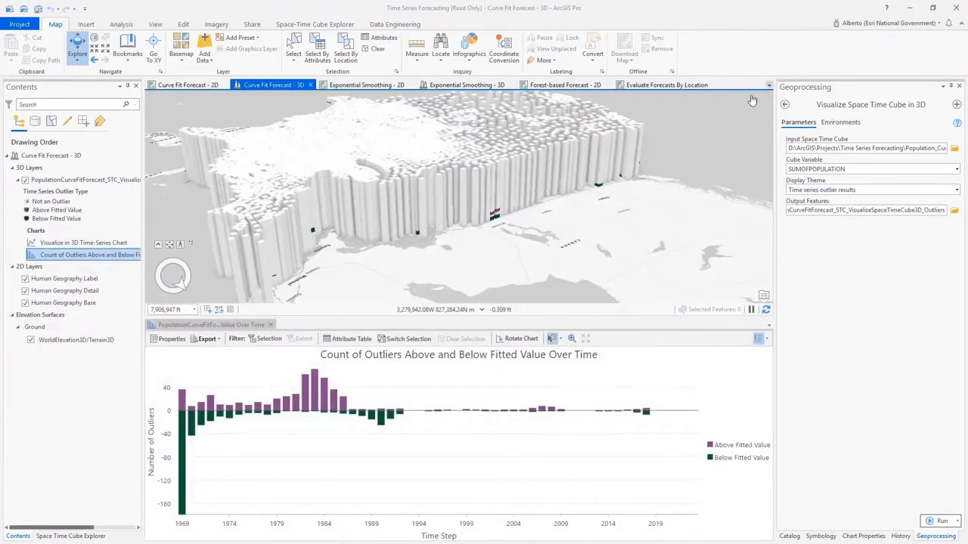
scroll(498, 223, "up", 1)
scroll(498, 223, "up", 5)
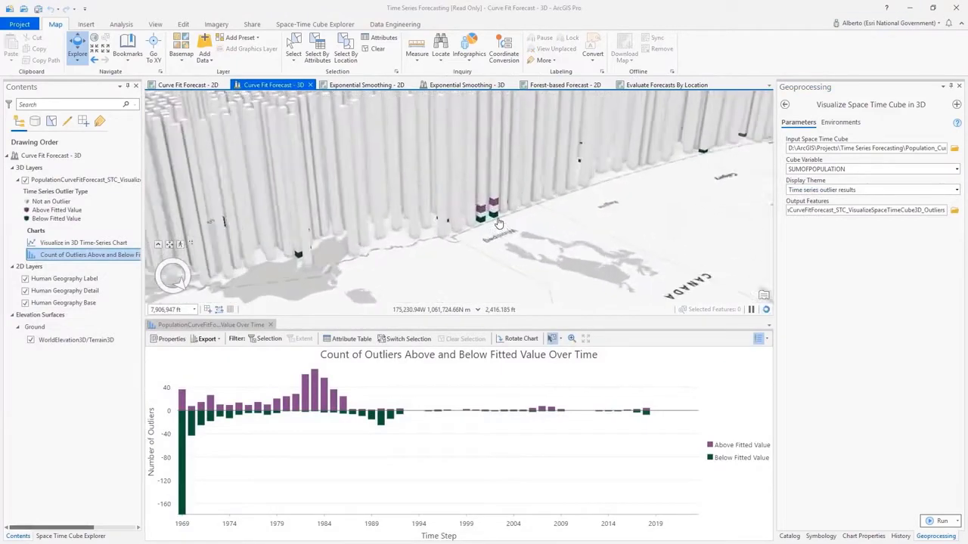
left_click_drag(277, 377, 163, 463)
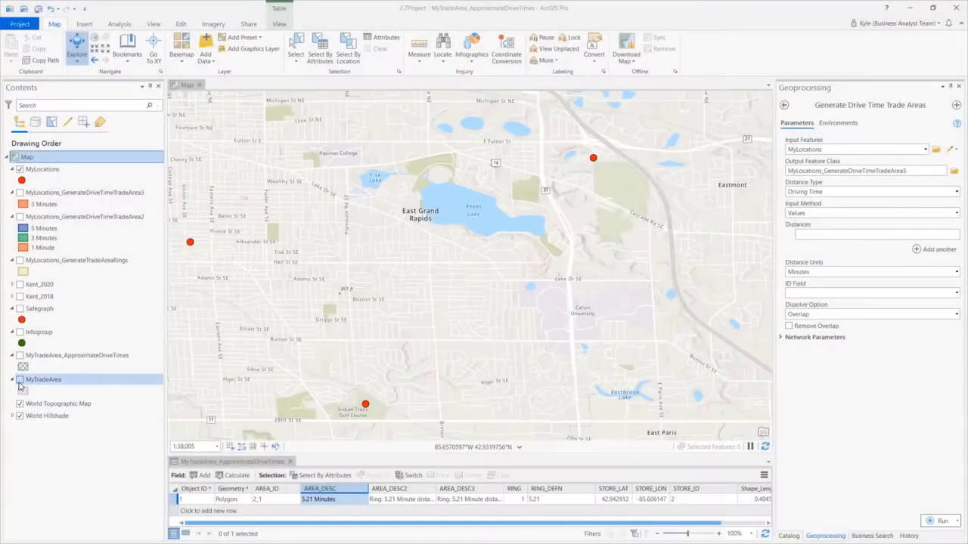
- Display the MyTradeArea and MyTradeArea_ApproximateDriveTimes layers together to compare the two trade areas
left_click(19, 380)
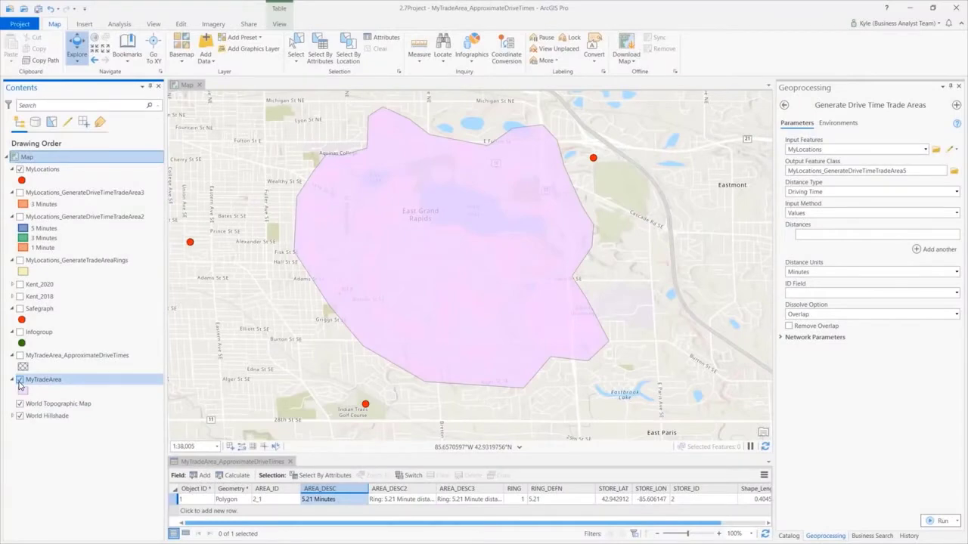
left_click(20, 356)
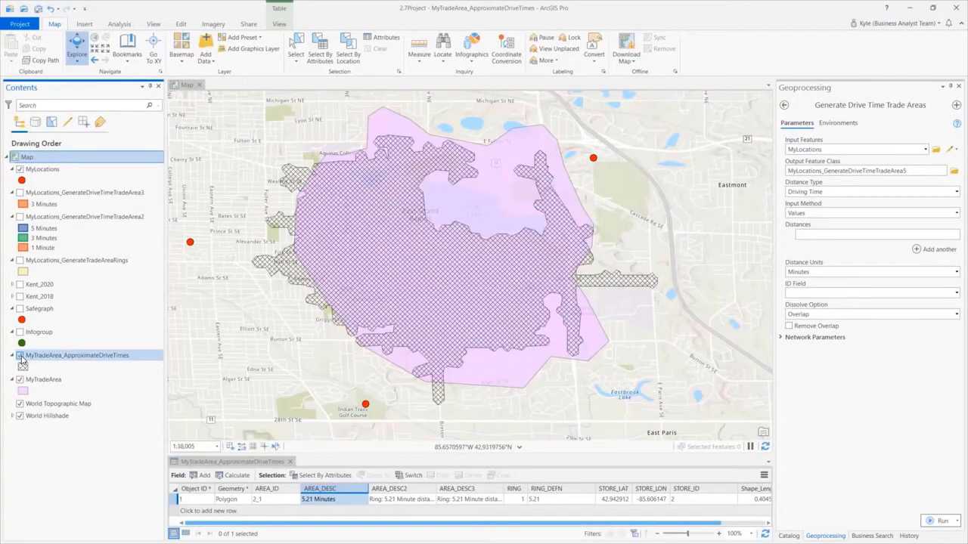
left_click(20, 357)
left_click(20, 356)
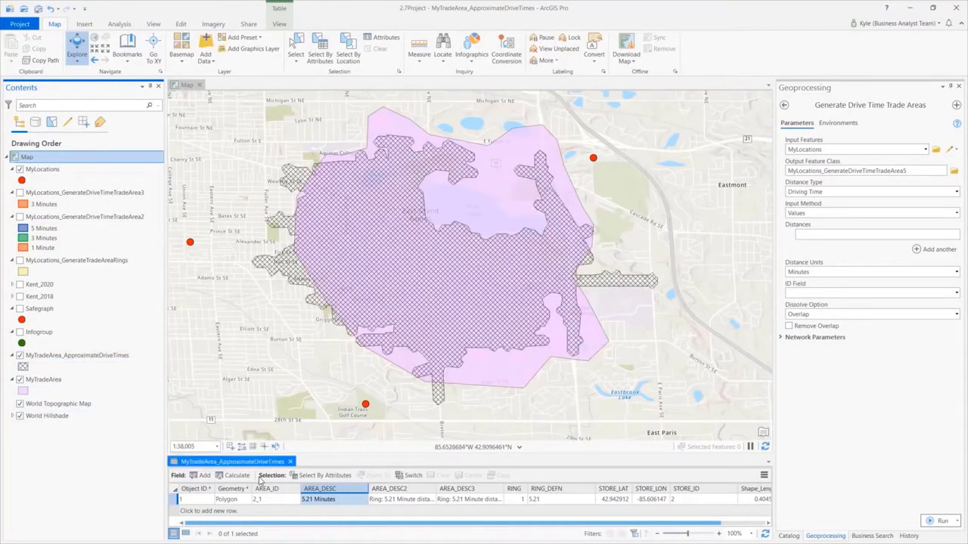
- Set the trade area input method to Expression, enter if ($feature.street_name == "Fulton") {return 5} else {return [1, 3]}, and validate it
left_click(957, 214)
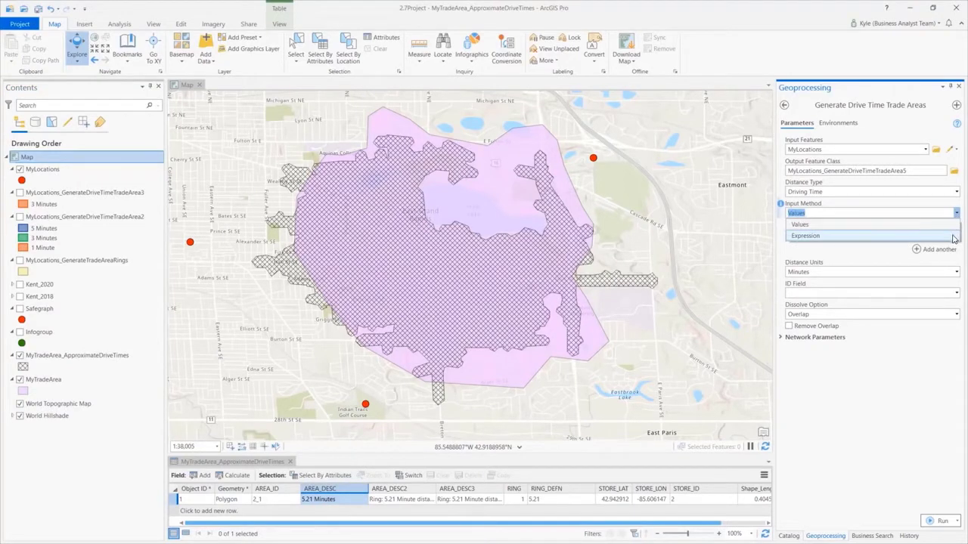
left_click(953, 237)
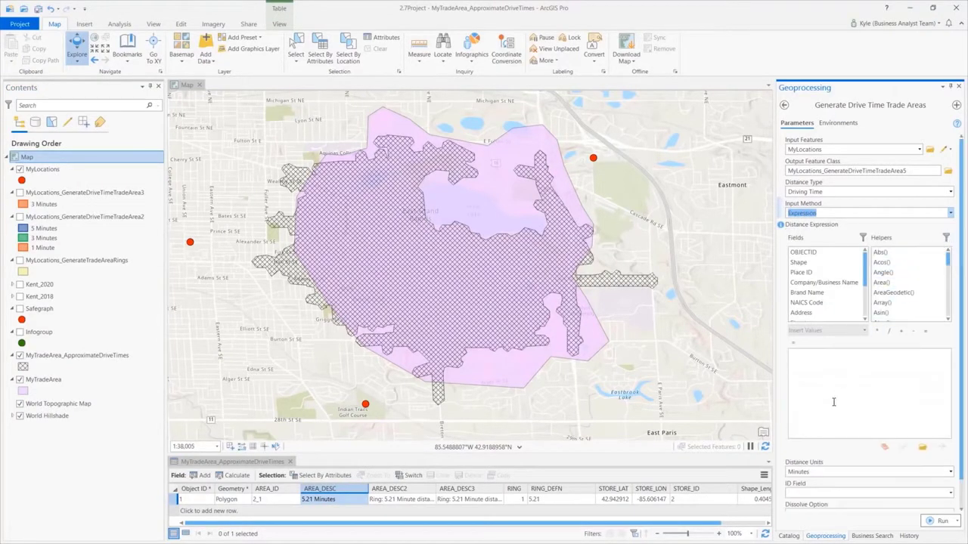
left_click(834, 401)
type("if ($feature.street_name == \"Fulton\") {return 5} else {return [1, 3]}")
left_click(902, 447)
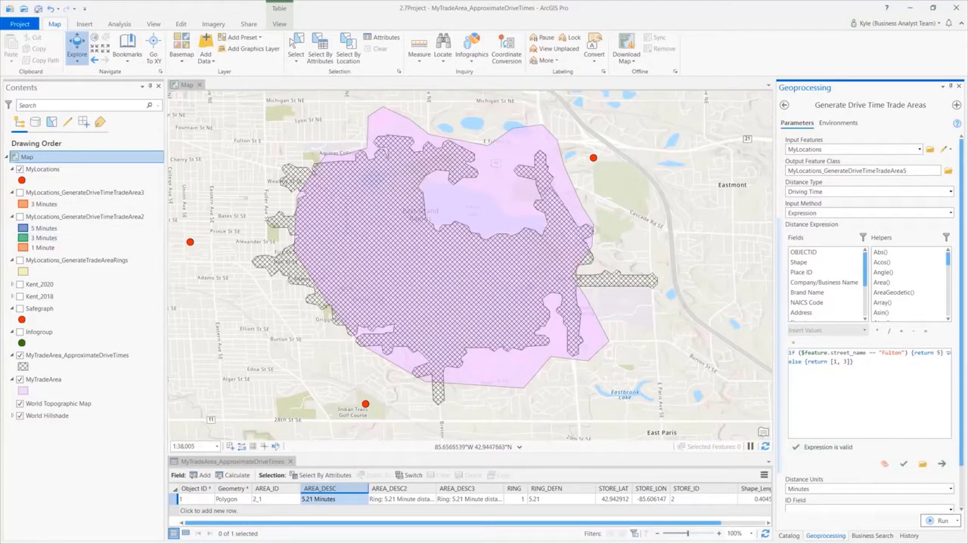
- Display the MyLocations_GenerateDriveTimeTradeArea2 layer and view the drive time areas around the store locations
left_click(19, 217)
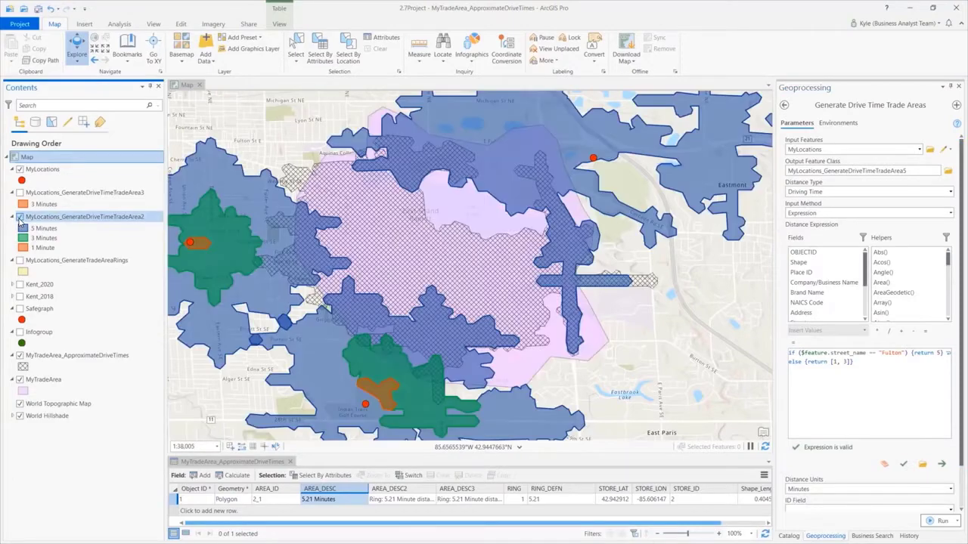
scroll(274, 217, "down", 2)
left_click_drag(276, 205, 339, 256)
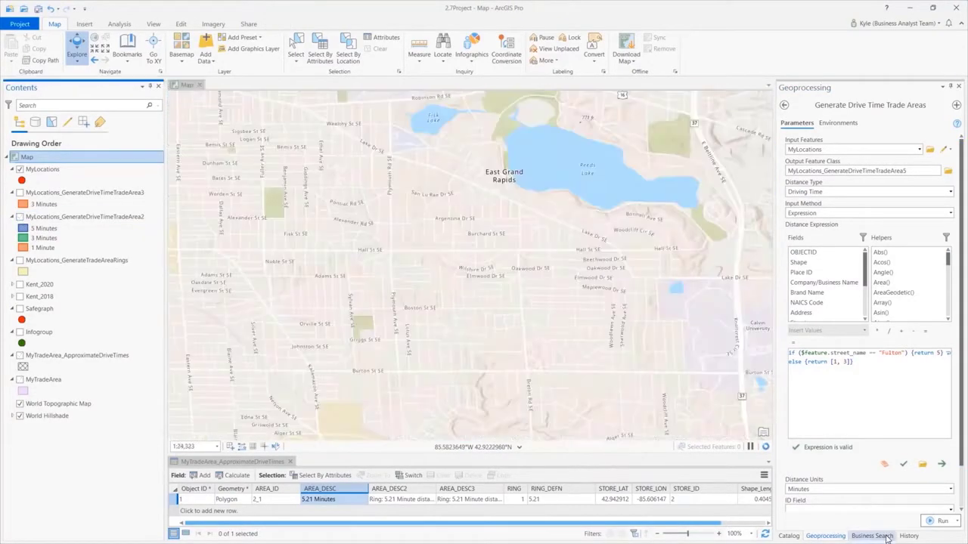
- Set the Business Search data source to SafeGraph and display the Safegraph layer for comparison with the Infogroup points
left_click(885, 536)
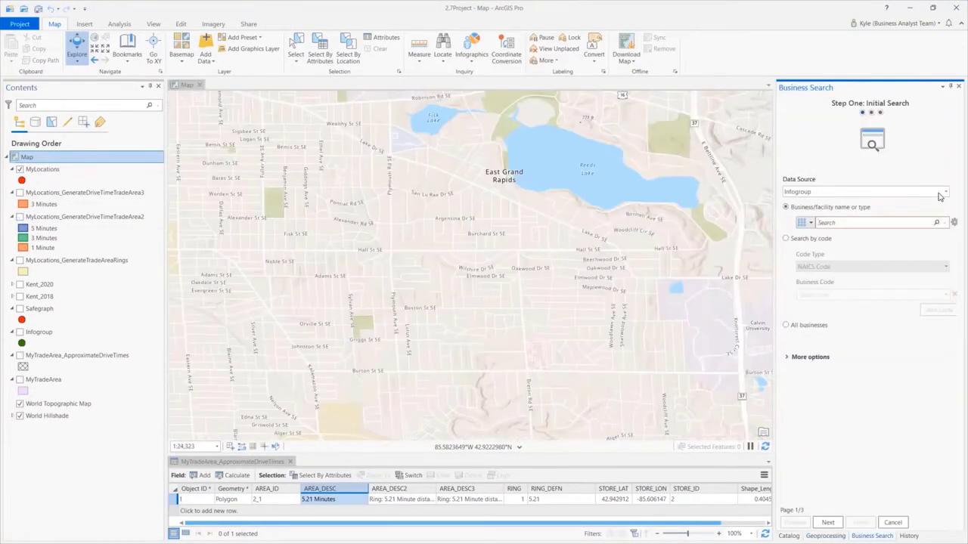
left_click(944, 192)
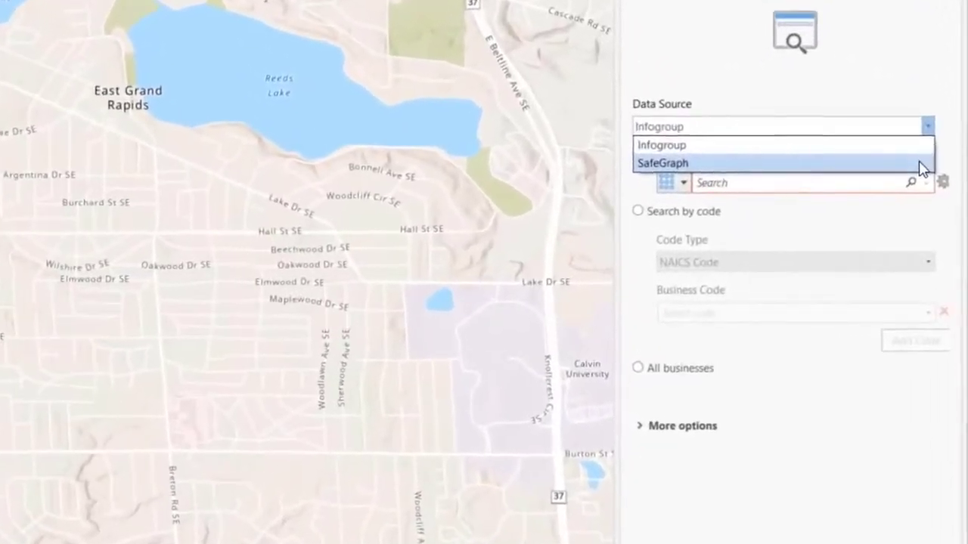
left_click(932, 188)
left_click(36, 310)
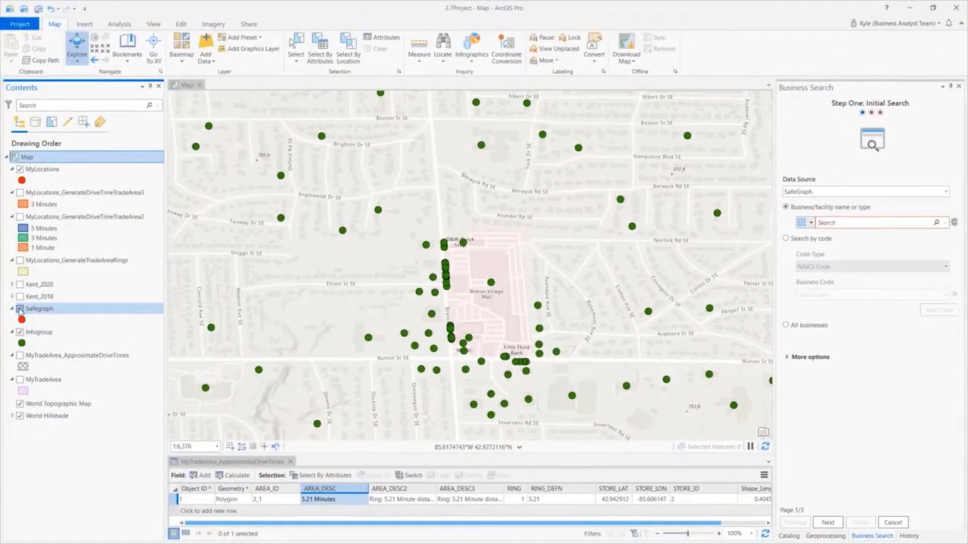
left_click(19, 309)
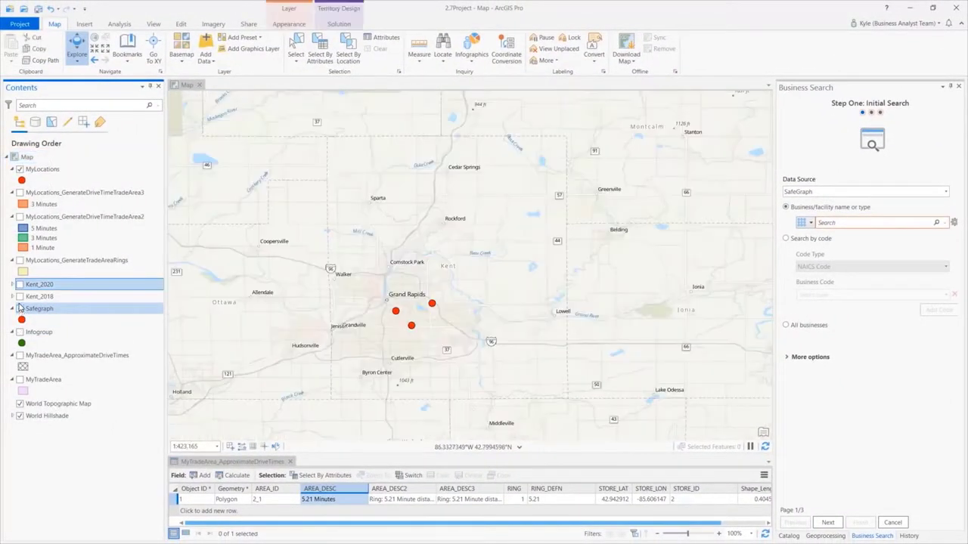
- Display the Kent_2018 and Kent_2020 territory layers and review the Comparison Report PDF from the Generate Territory Report history entry
left_click(21, 298)
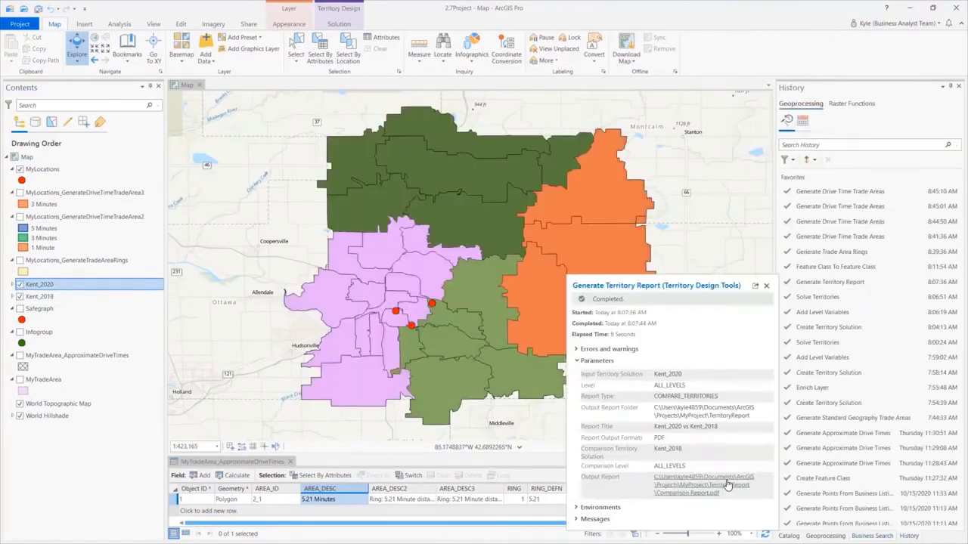
left_click(704, 488)
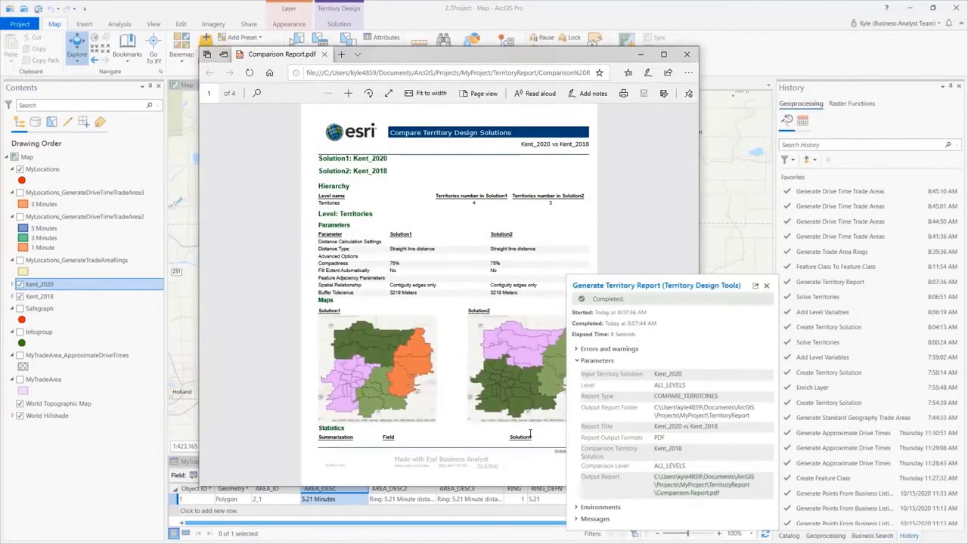
left_click(530, 434)
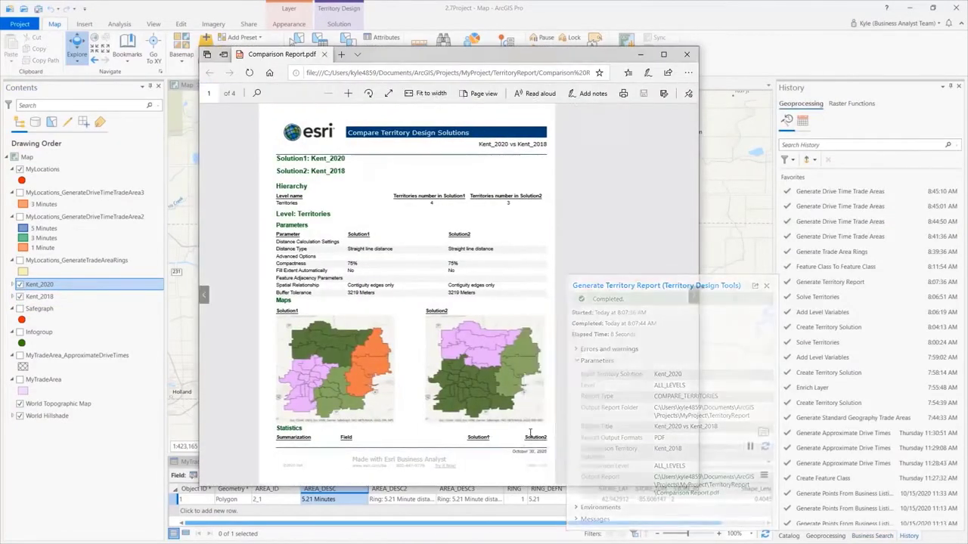
scroll(531, 434, "down", 10)
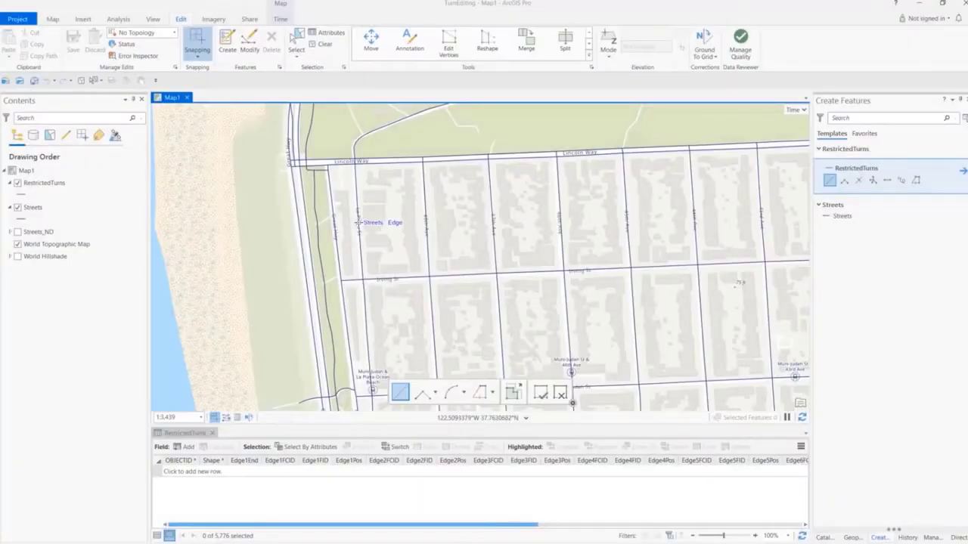
- Create two RestrictedTurns features from the north-south street below Lincoln Way, one to Lincoln Way and one to the next avenue east
left_click(359, 223)
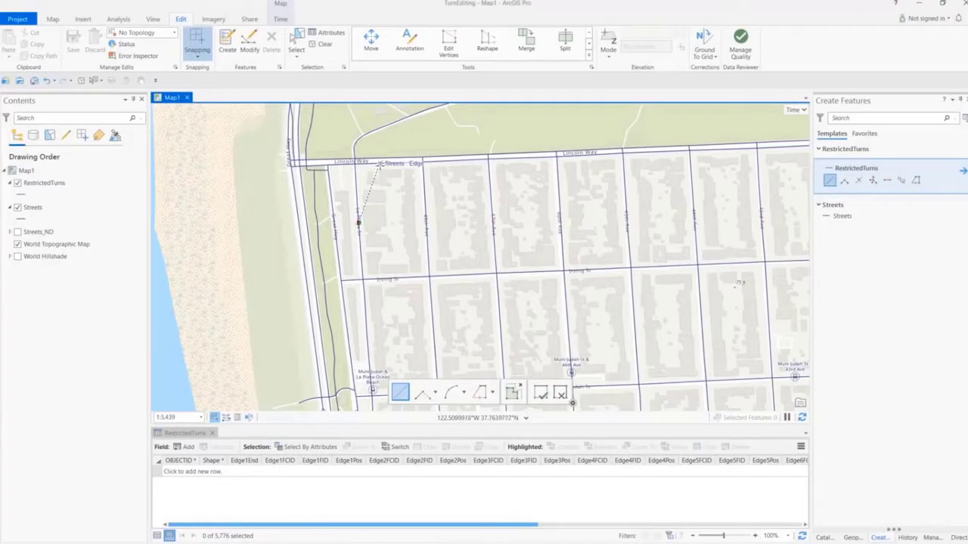
double_click(380, 163)
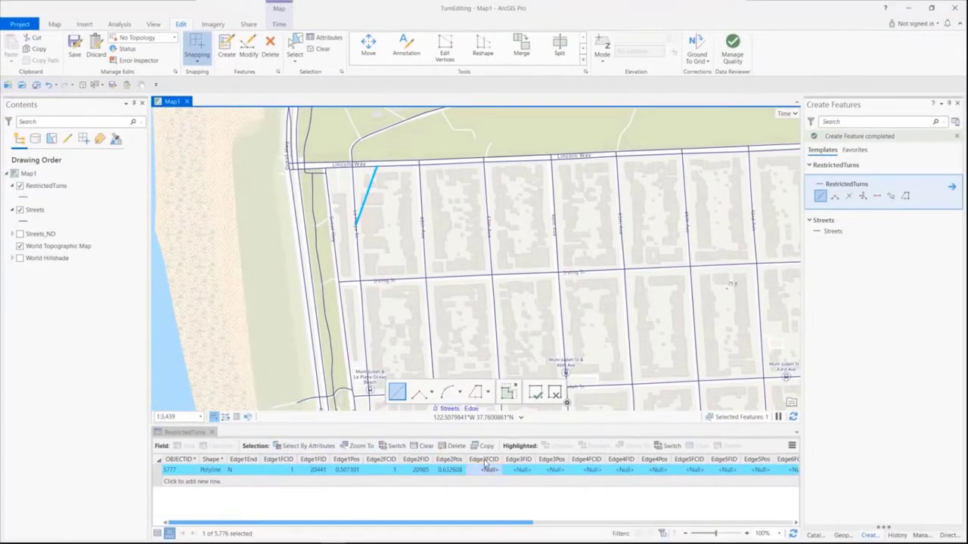
left_click(312, 50)
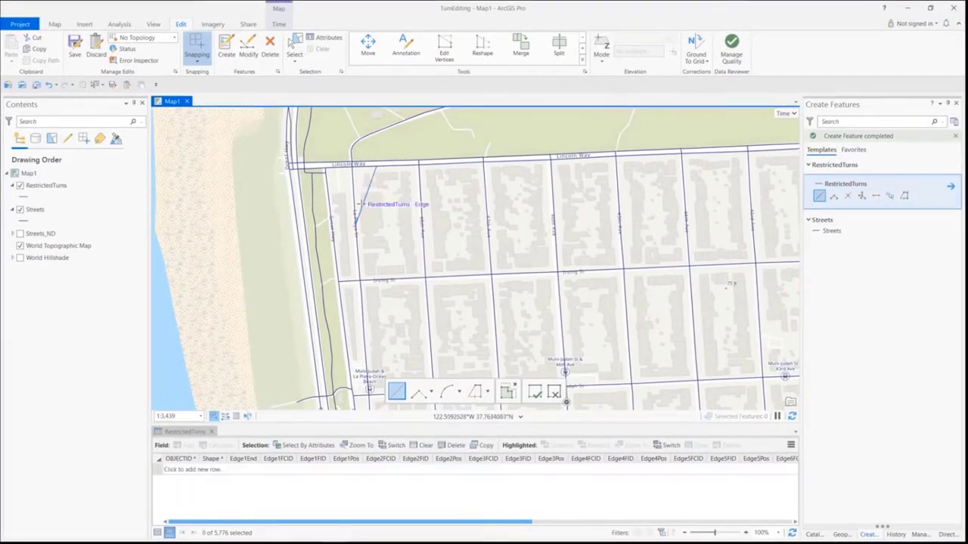
left_click(358, 258)
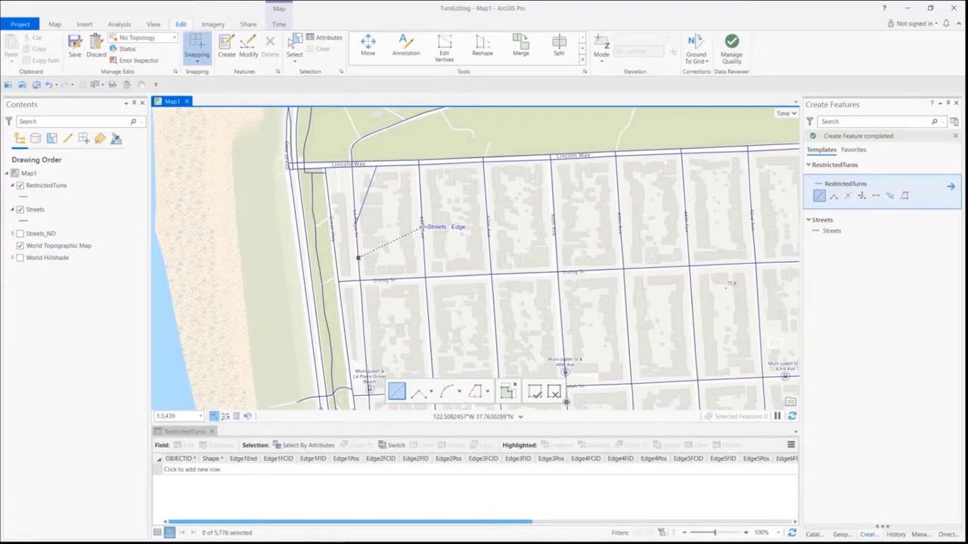
double_click(422, 227)
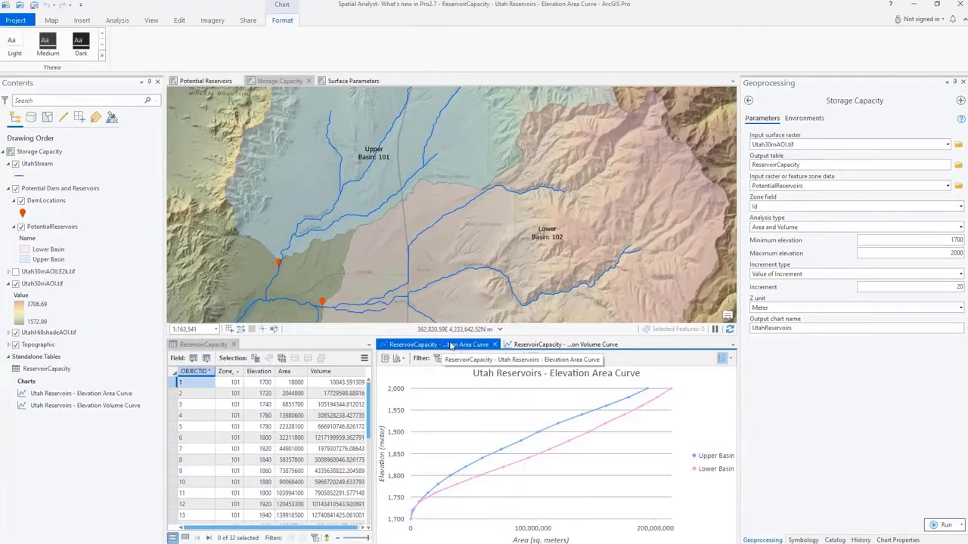
- Show the Utah Reservoirs Elevation Volume Curve chart and review the help for Kernel Density's Method parameter
left_click(550, 345)
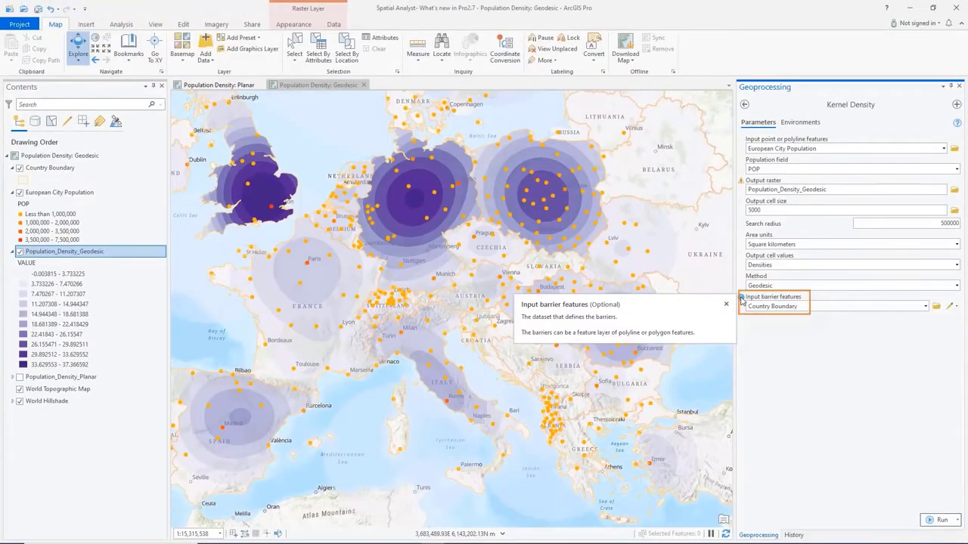
mouse_move(742, 279)
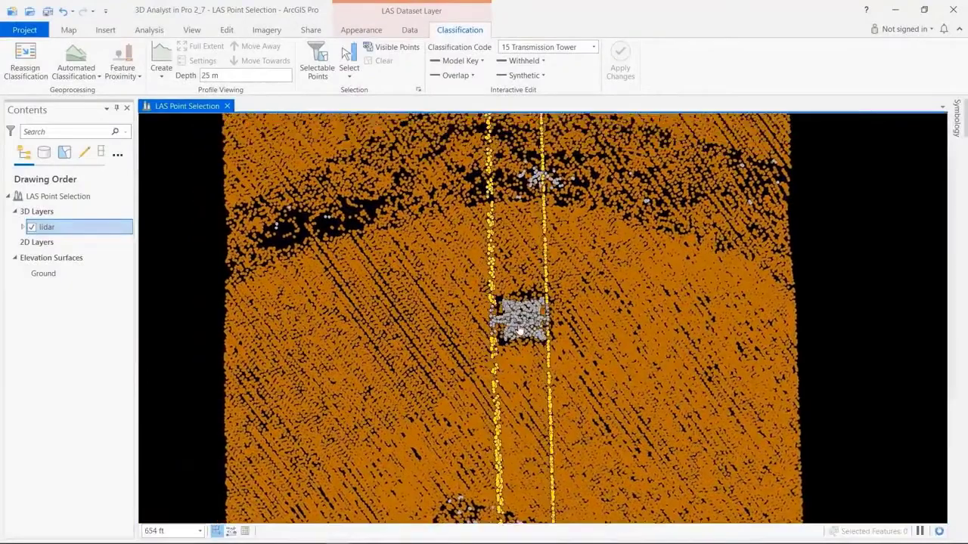
- Set the selectable classification codes for the lidar layer and select the tower points between the power lines
left_click(317, 64)
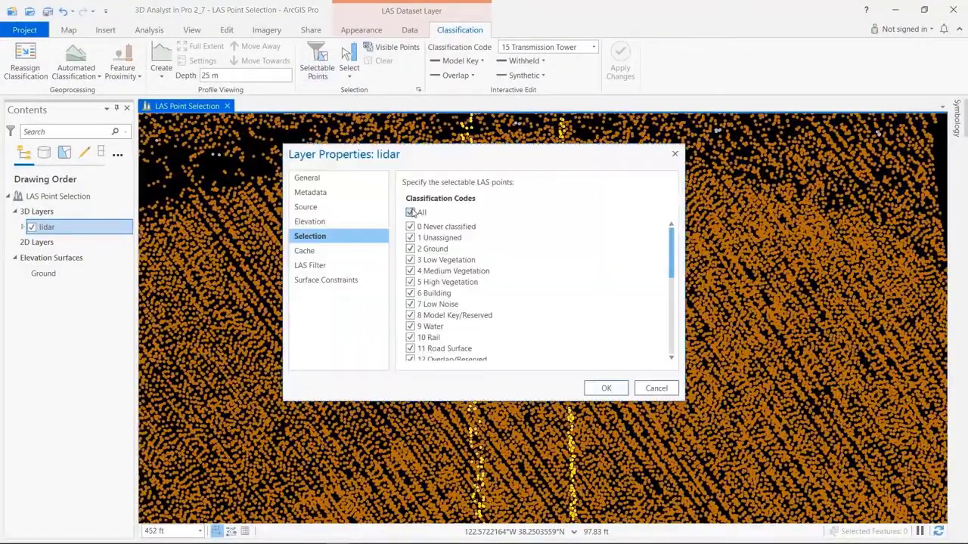
left_click(606, 388)
left_click(348, 61)
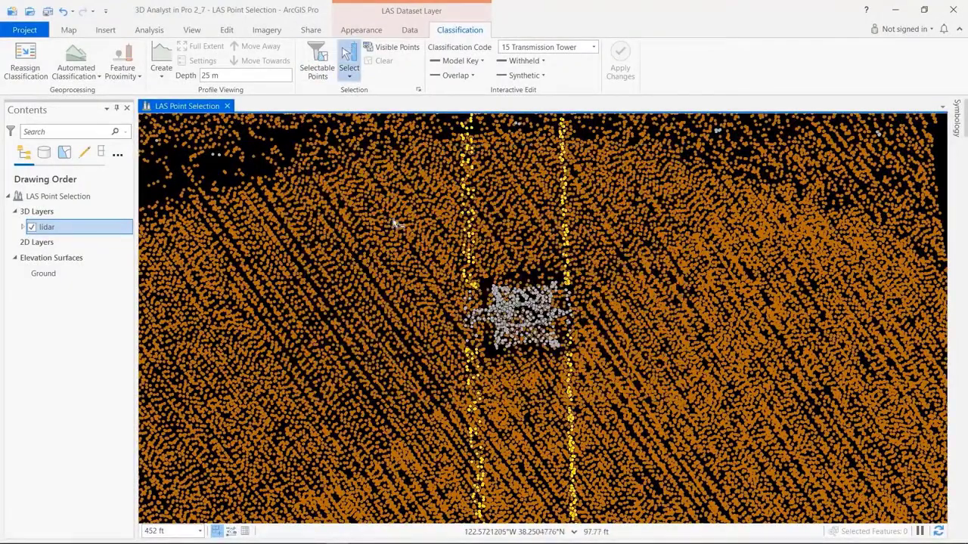
left_click_drag(579, 344, 581, 345)
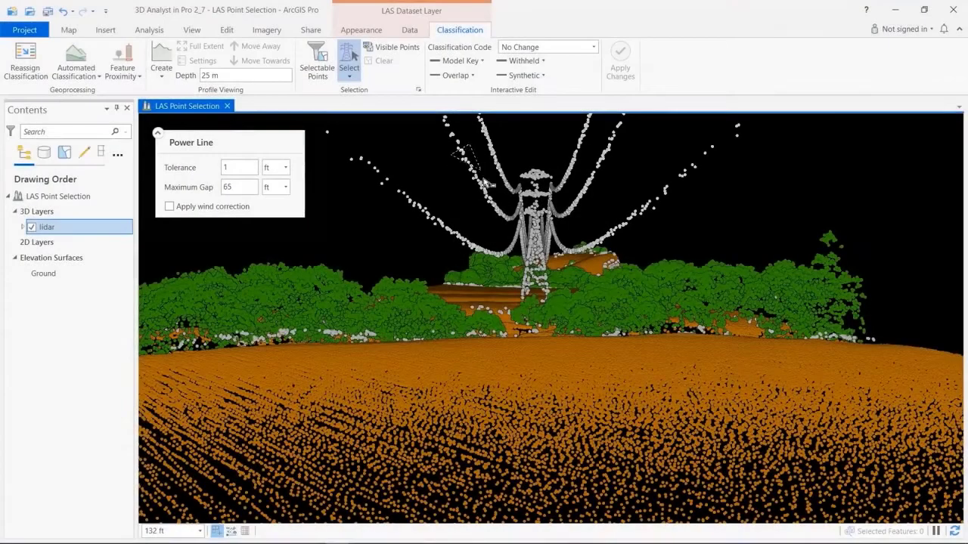
- Select the power line points on both sides of the transmission tower with the Power Line selection tool
left_click_drag(454, 149, 491, 200)
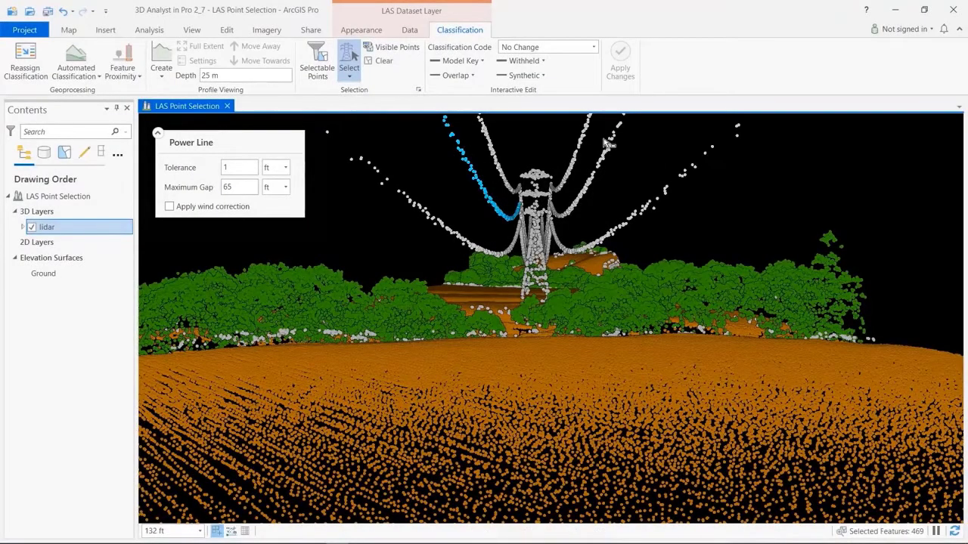
left_click_drag(613, 150, 593, 193)
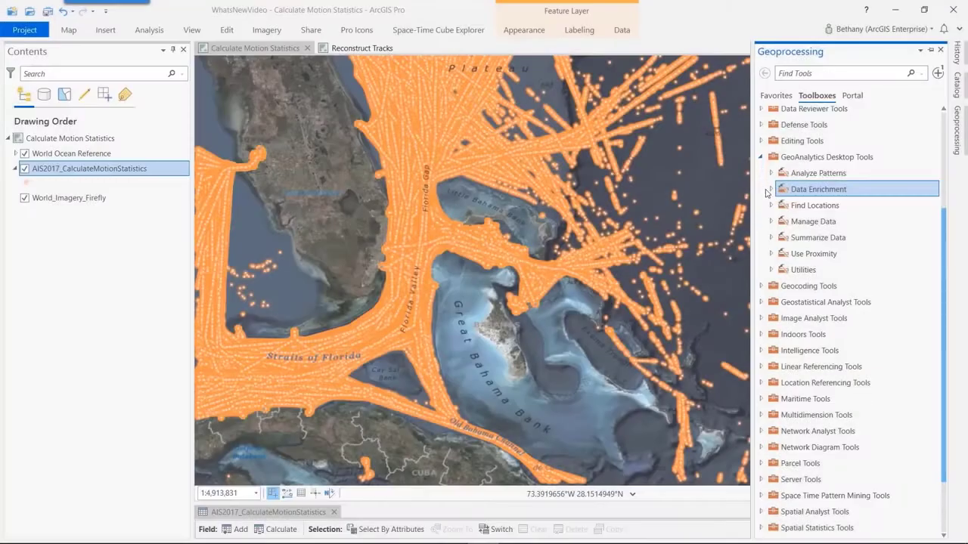
- Locate Calculate Motion Statistics in the GeoAnalytics Desktop Data Enrichment toolset and switch to the configured open tool
left_click(769, 190)
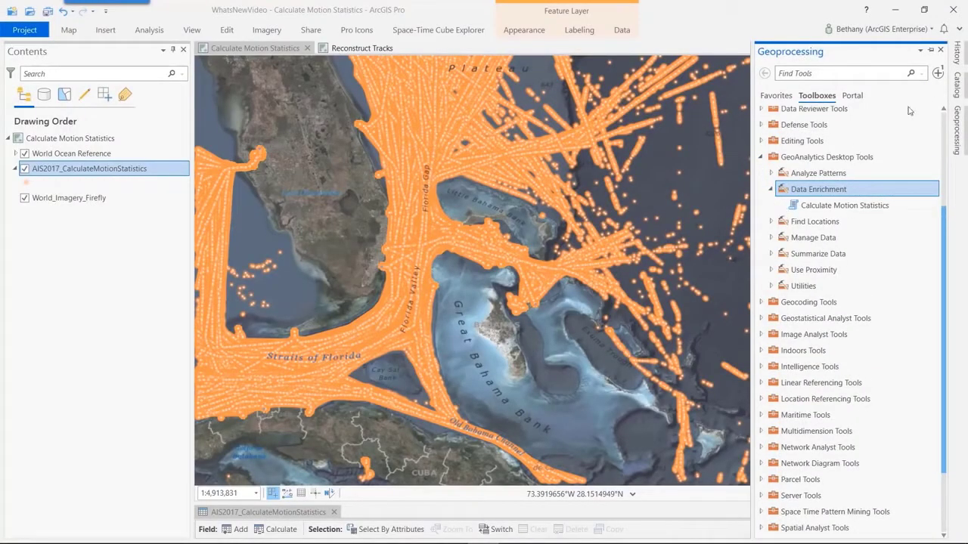
left_click(938, 72)
left_click(845, 112)
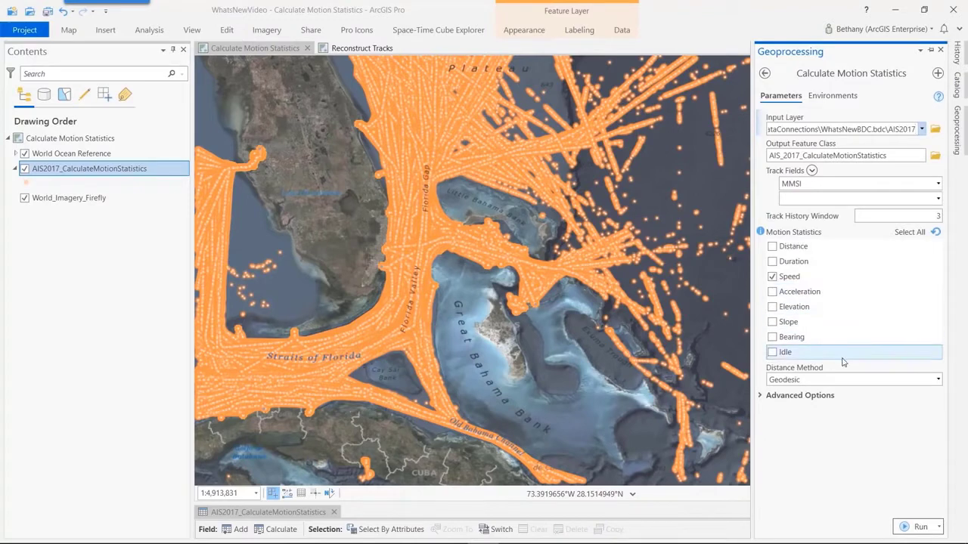
- Inspect the Speed field in the AIS2017_CalculateMotionStatistics table, and play the time animation in the Reconstruct Tracks map
left_click(291, 512)
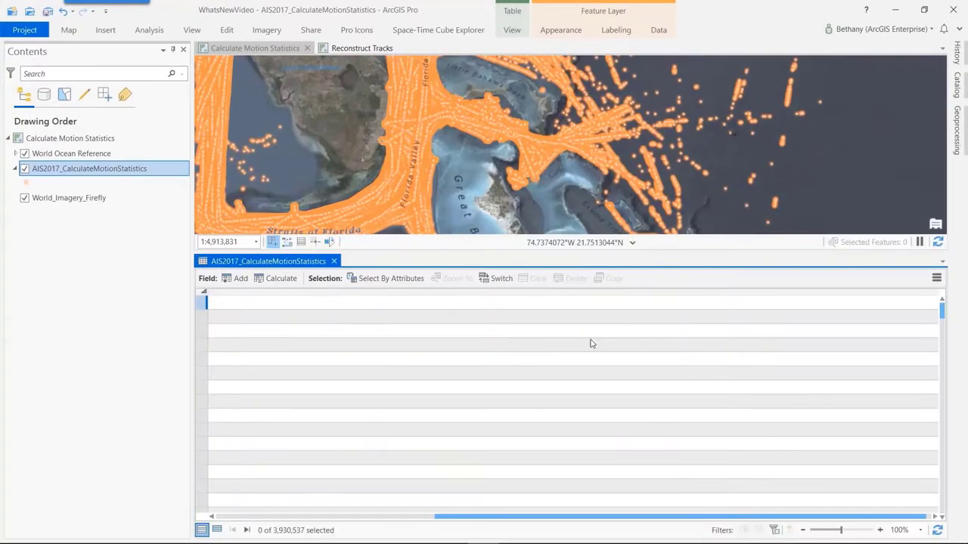
left_click(678, 308)
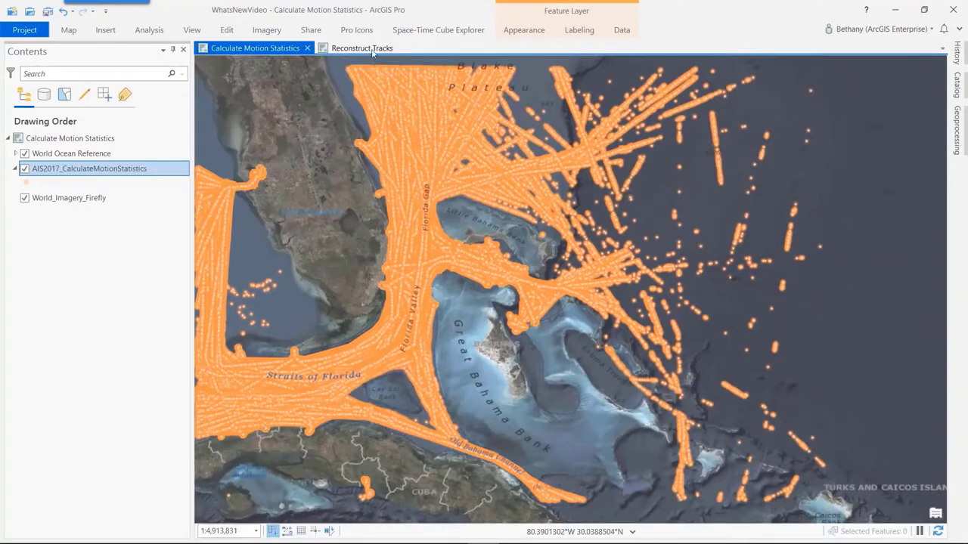
left_click(362, 47)
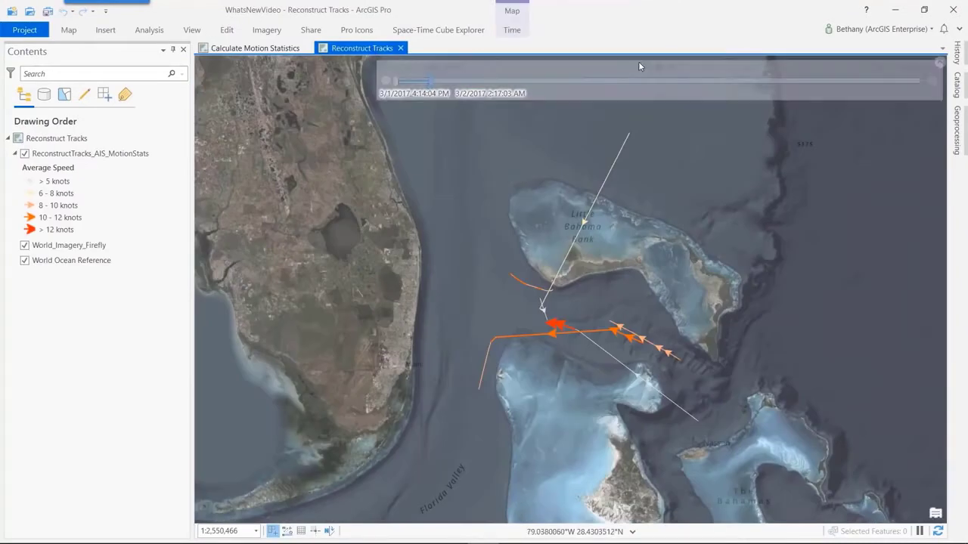
left_click(659, 68)
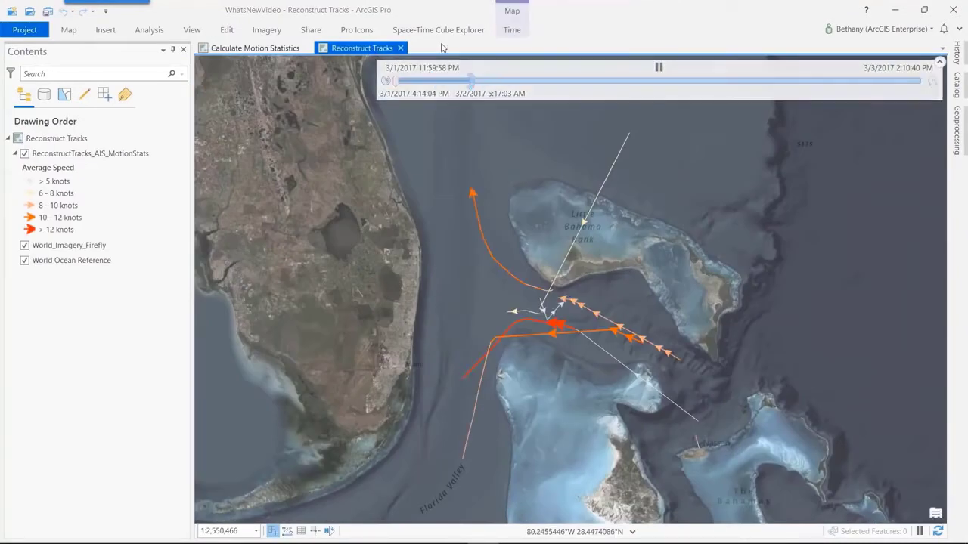
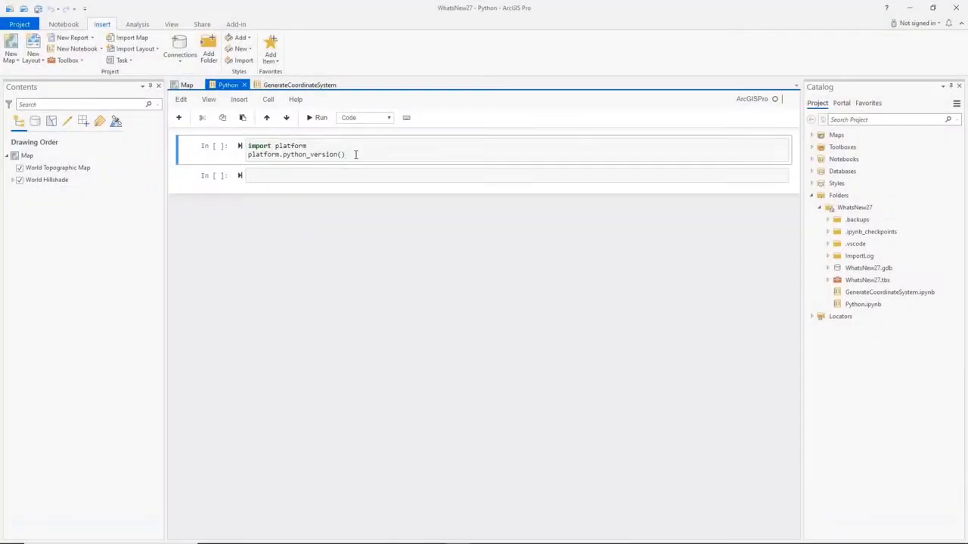
- Run the platform.python_version() cell in the Python notebook
key("shift+Return")
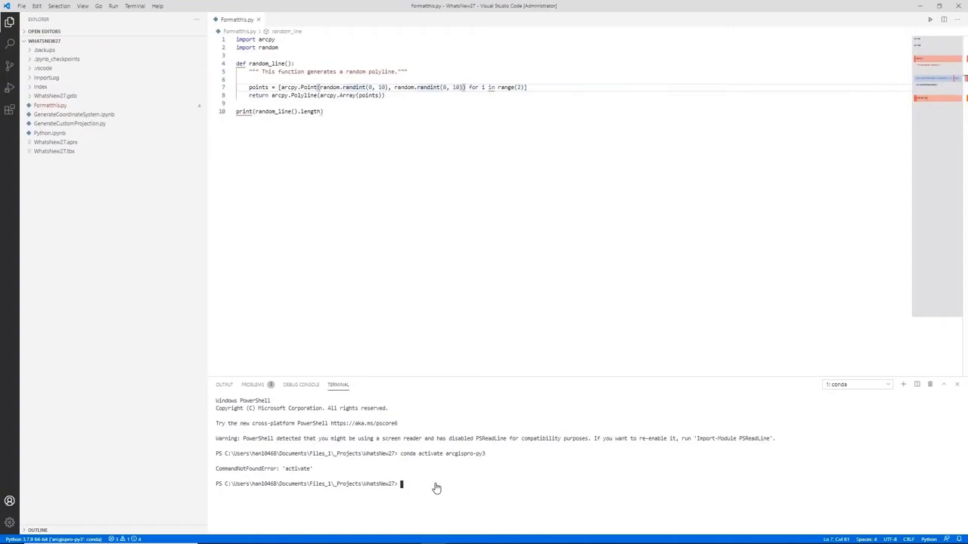
- In the Visual Studio Code terminal, list the flake8 and black packages with conda, and format Formatthis.py with black
type("conda list flake8")
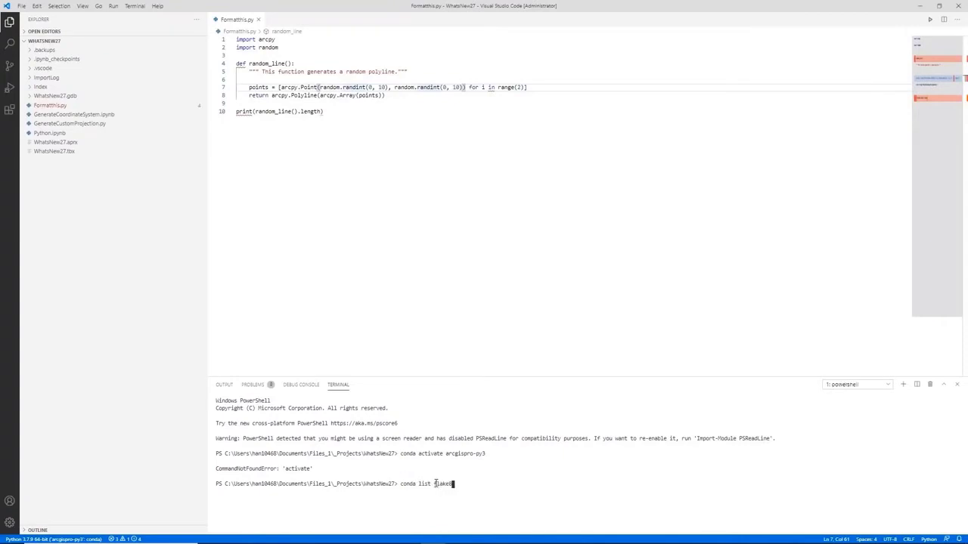
key("Return")
type("conda list black")
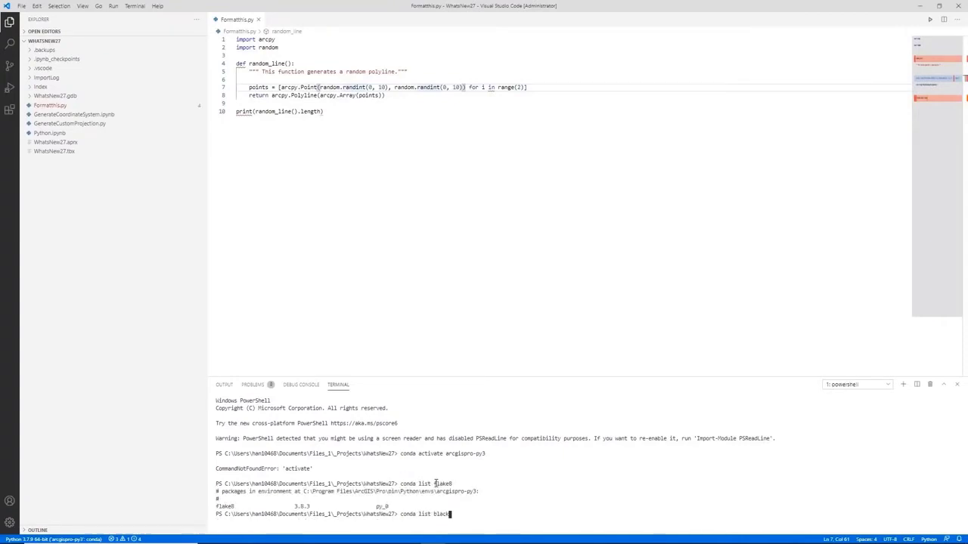
key("Return")
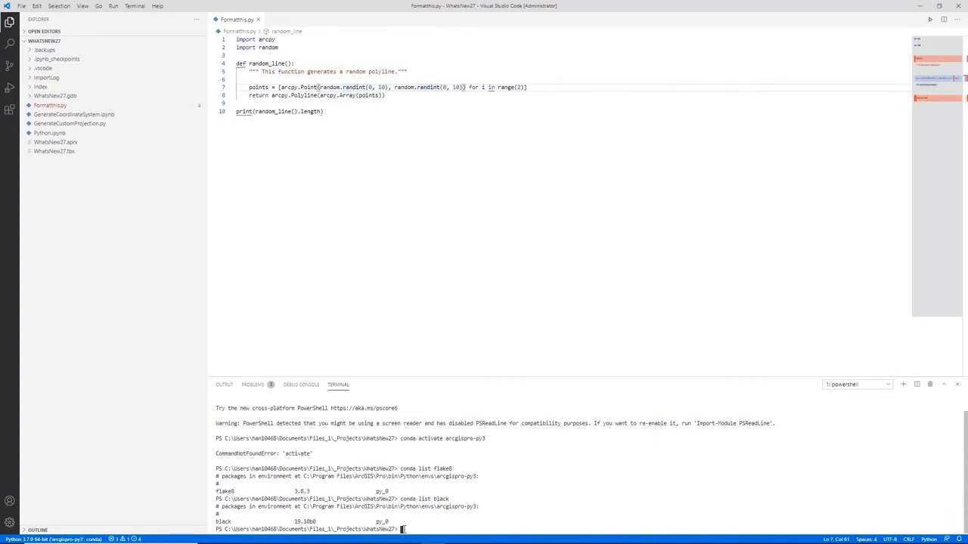
type("black Formatthis.py")
key("Return")
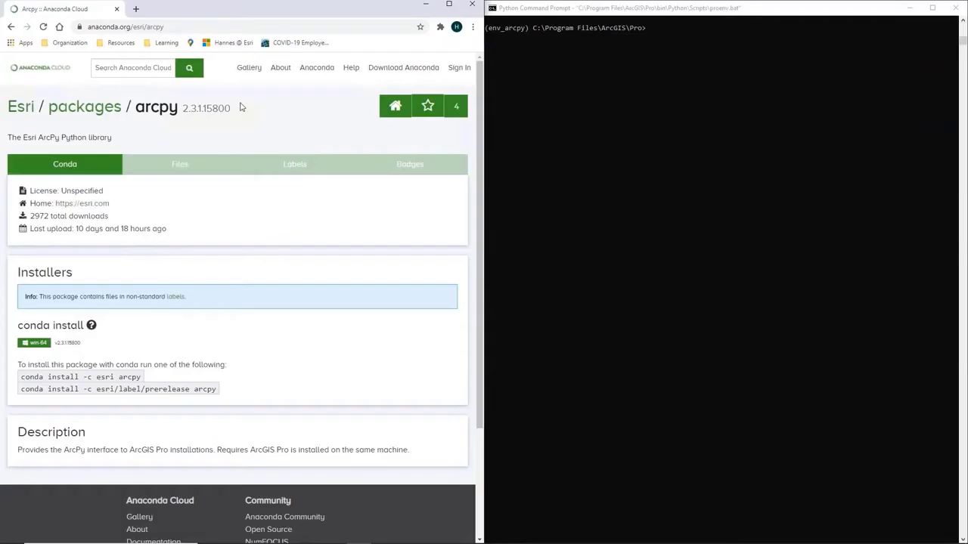
- Switch to the Python Command Prompt and list the conda packages in the env_arcpy environment
left_click(517, 47)
type("conda list")
key("Return")
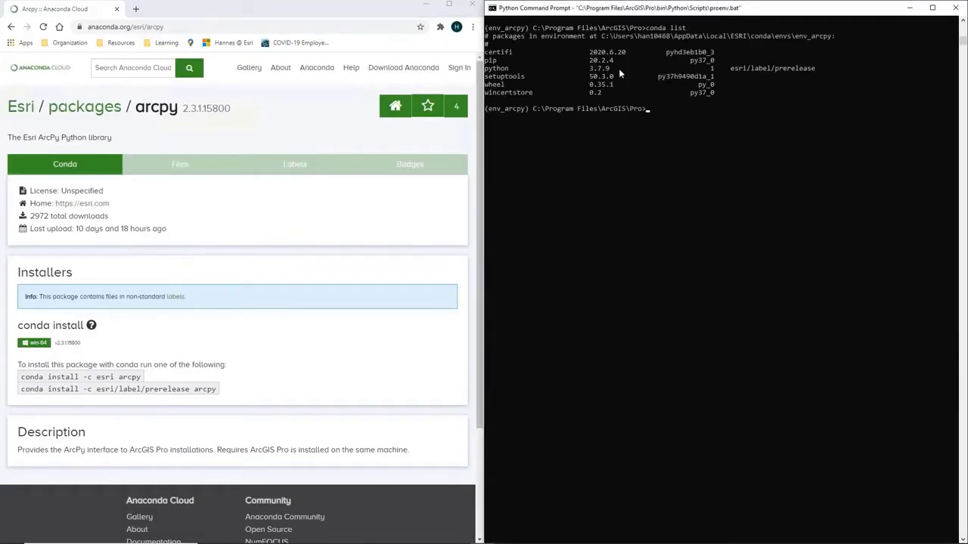
- Install arcpy into env_arcpy with the Anaconda page's command, conda install -c esri arcpy, and approve the package plan
left_click_drag(21, 377, 141, 377)
key("ctrl+c")
left_click(724, 151)
key("ctrl+v")
key("Return")
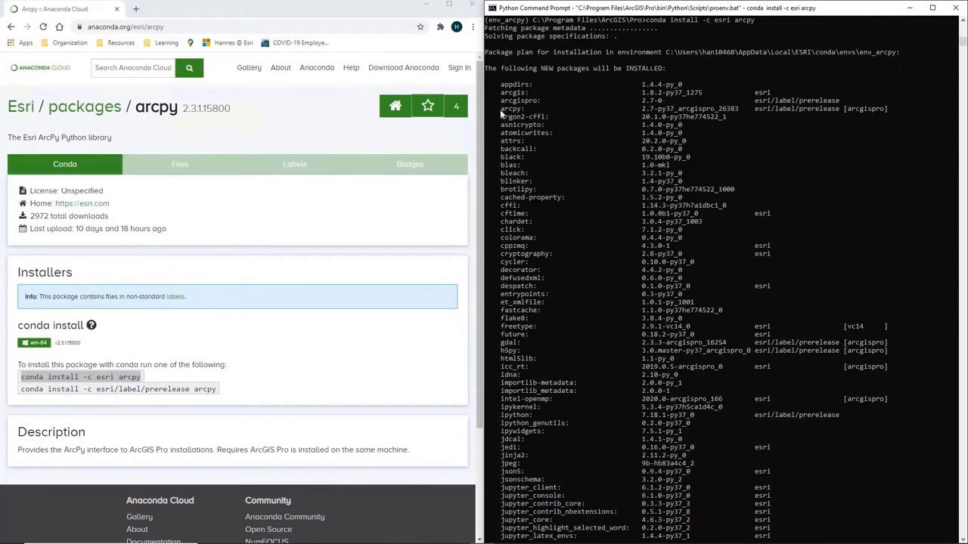
type("y")
key("Return")
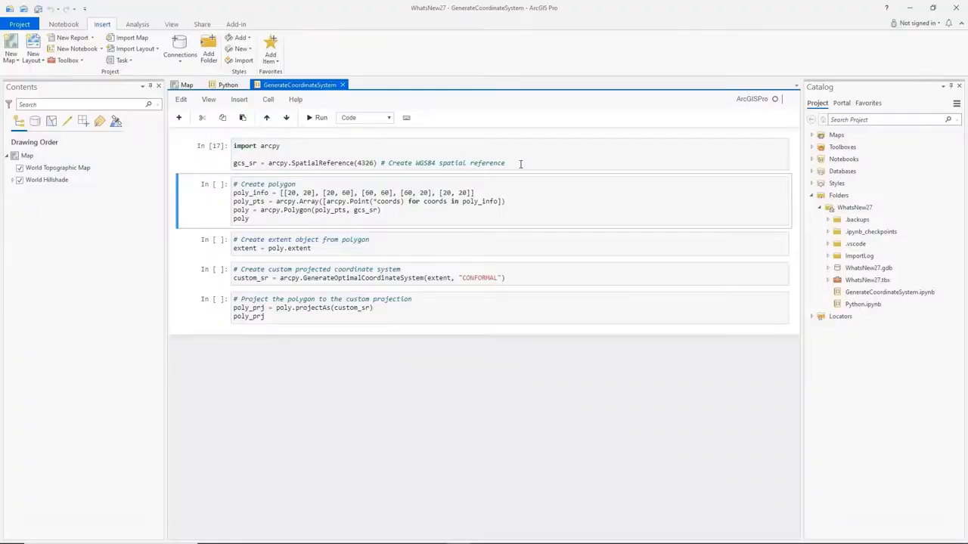
- Run the GenerateCoordinateSystem notebook cells to create the WGS84 polygon, generate a CONFORMAL custom coordinate system, and project the polygon to it
key("shift+Return")
key("shift+Return")
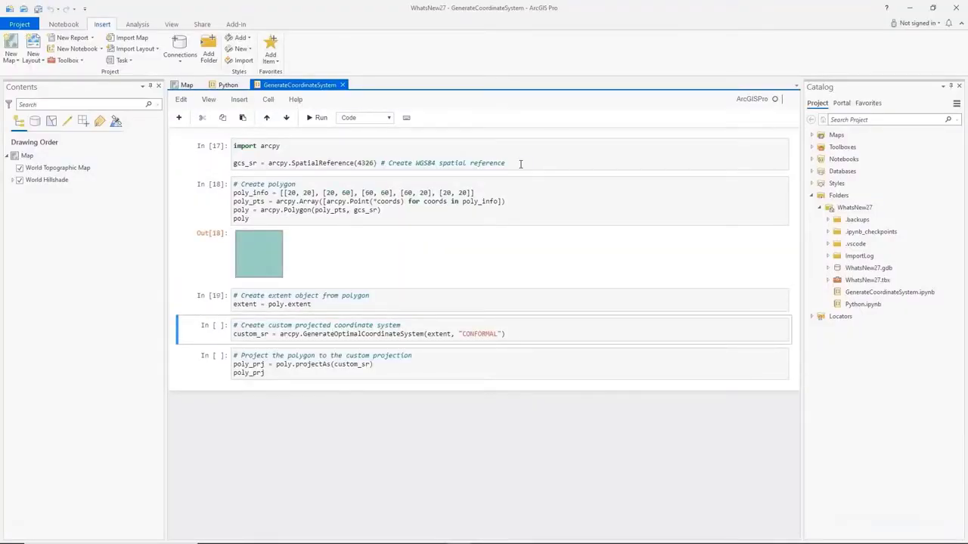
key("shift+Return")
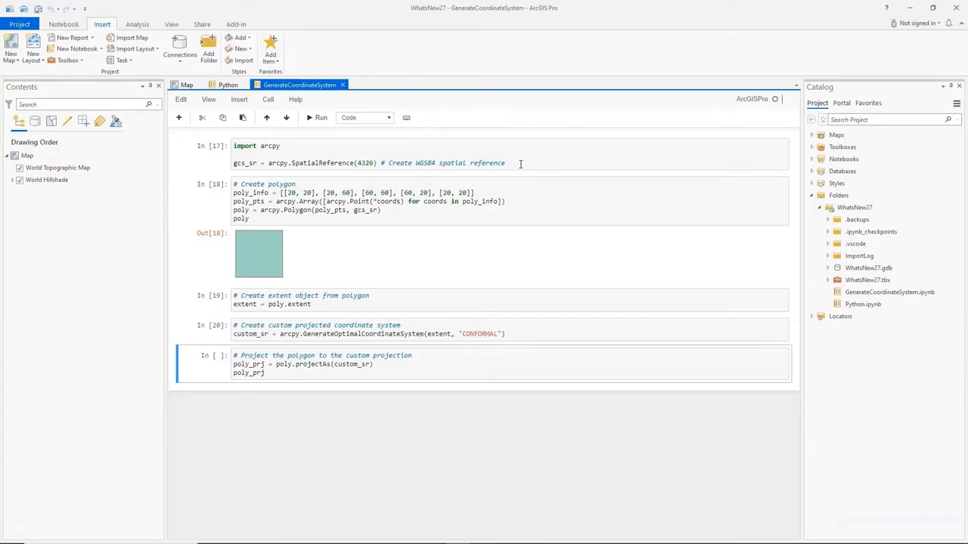
key("shift+Return")
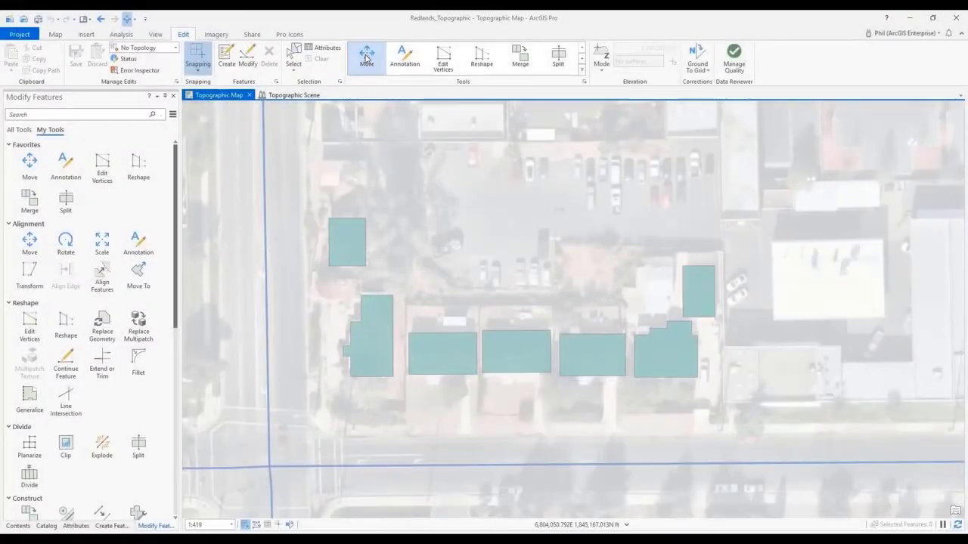
- Select the three middle building footprints with the Move tool and align them with Align Bottom
left_click(366, 57)
left_click_drag(401, 318, 626, 393)
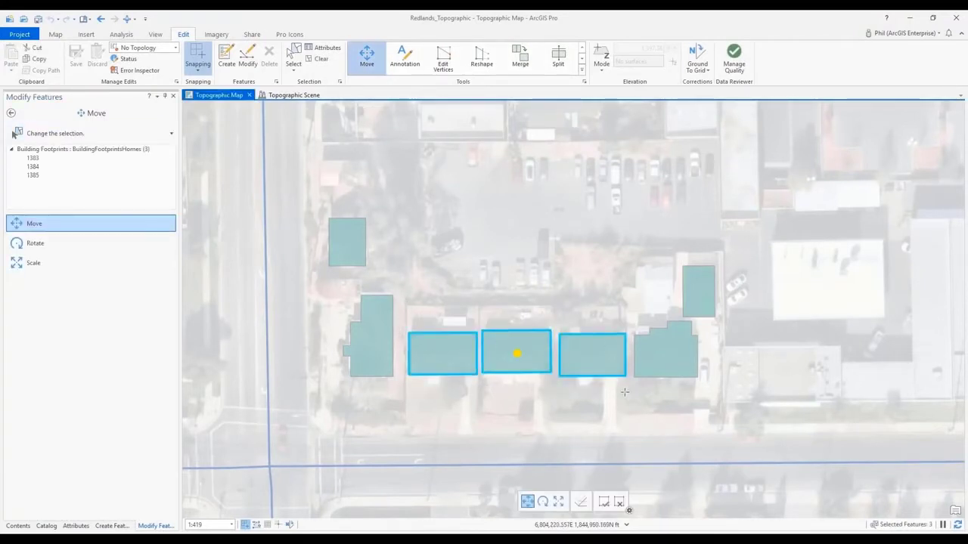
right_click(655, 347)
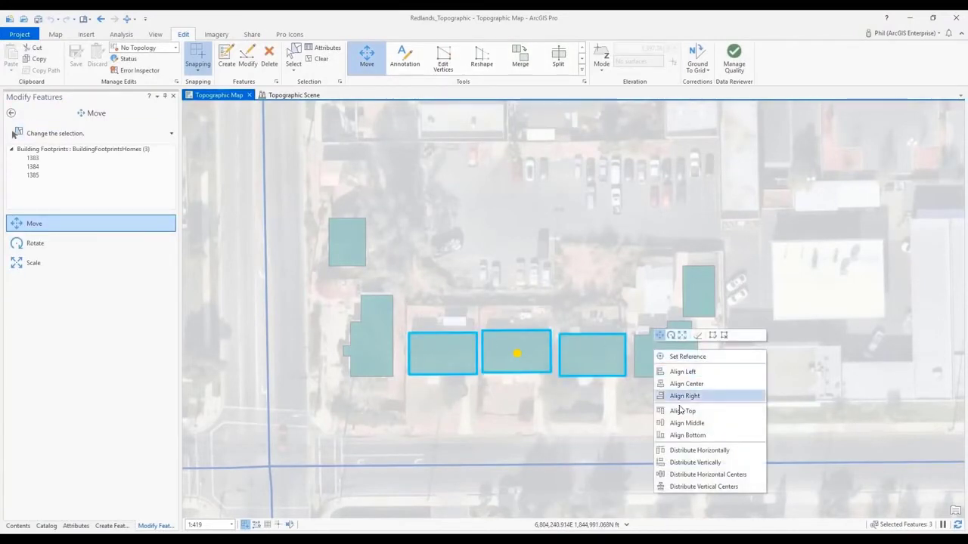
left_click(672, 435)
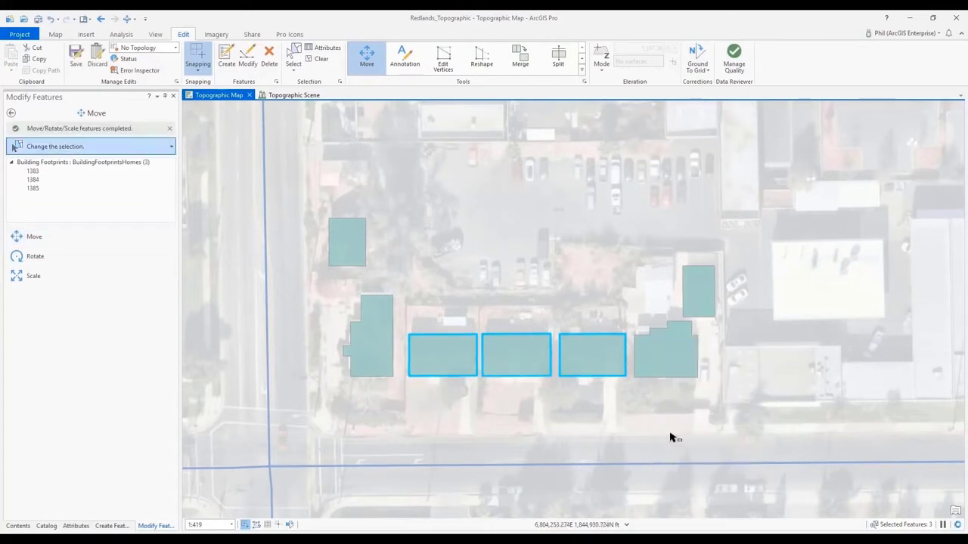
- Set the lower-left vertex of the irregular building west of the selected footprints as reference, and align the three footprints with Align Bottom
left_click(111, 240)
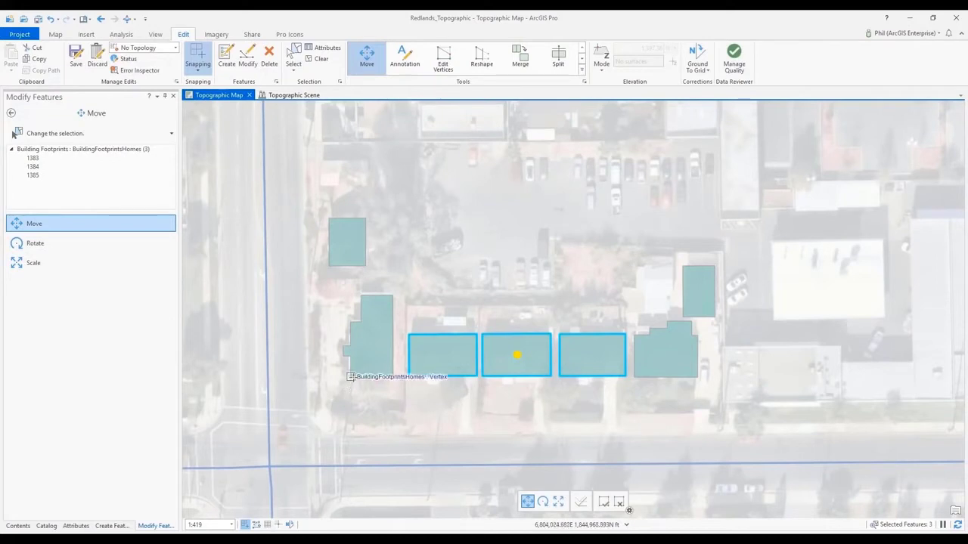
right_click(353, 380)
left_click(363, 384)
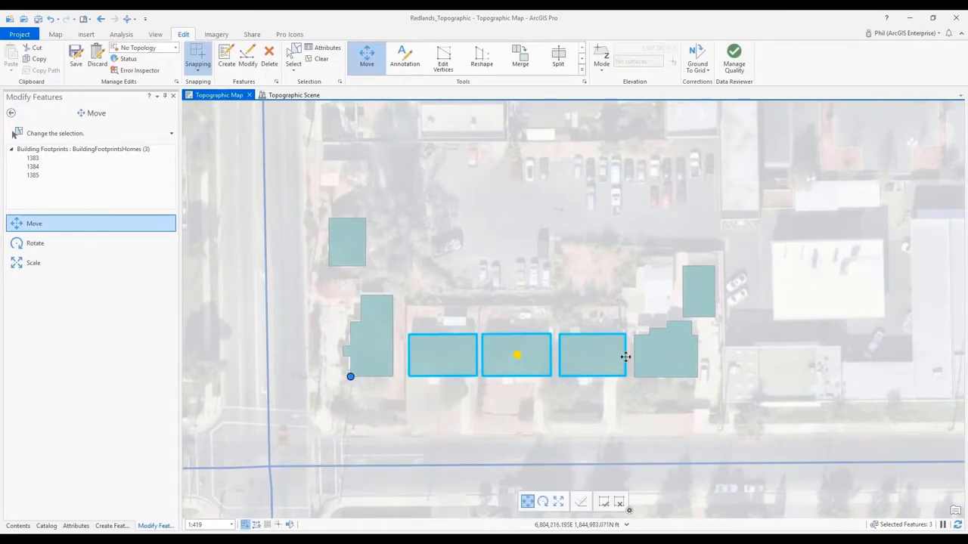
right_click(657, 356)
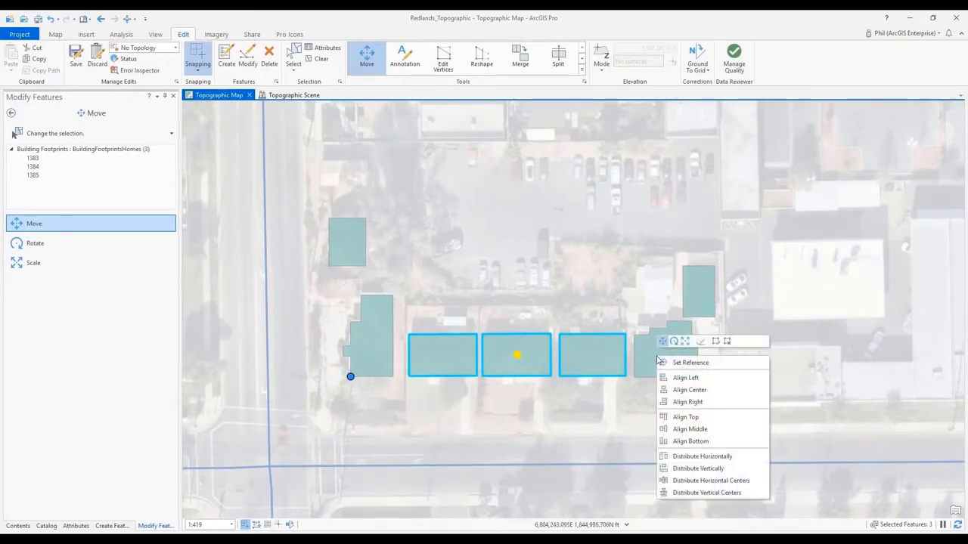
left_click(689, 442)
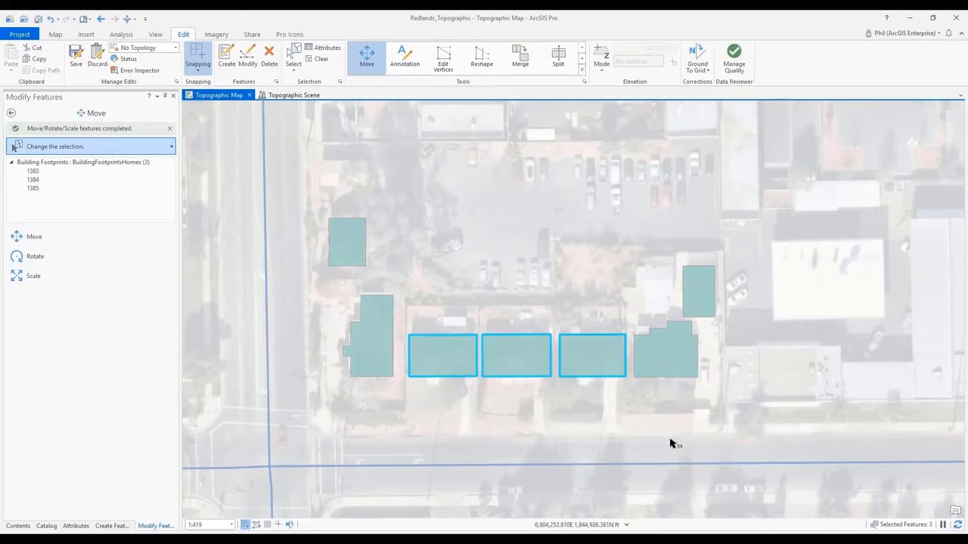
- Distribute the three selected building footprints horizontally with the Move tool
left_click(56, 238)
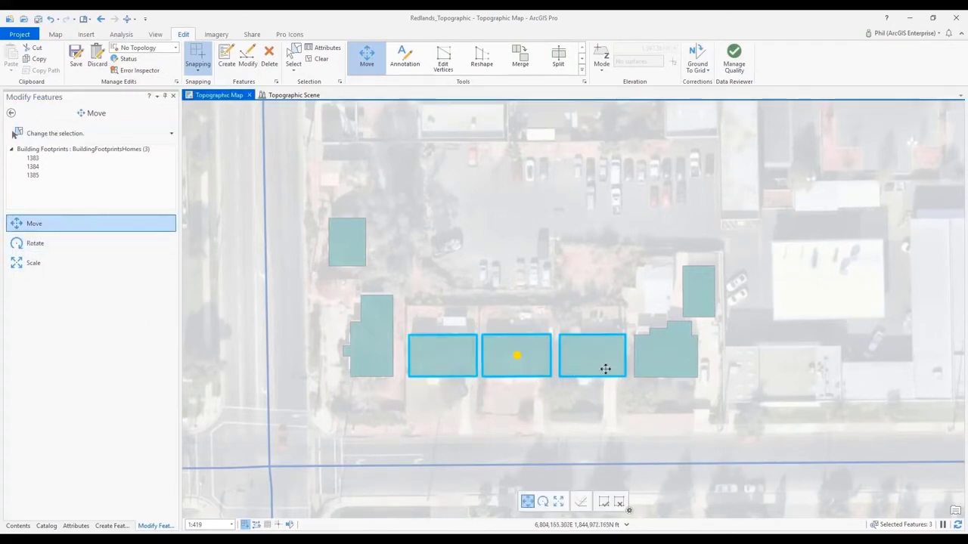
right_click(655, 359)
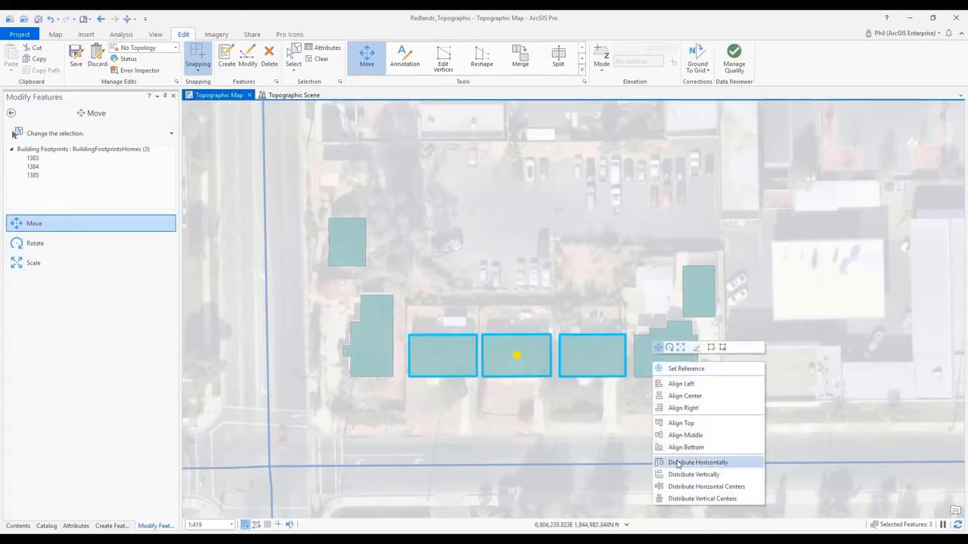
left_click(677, 463)
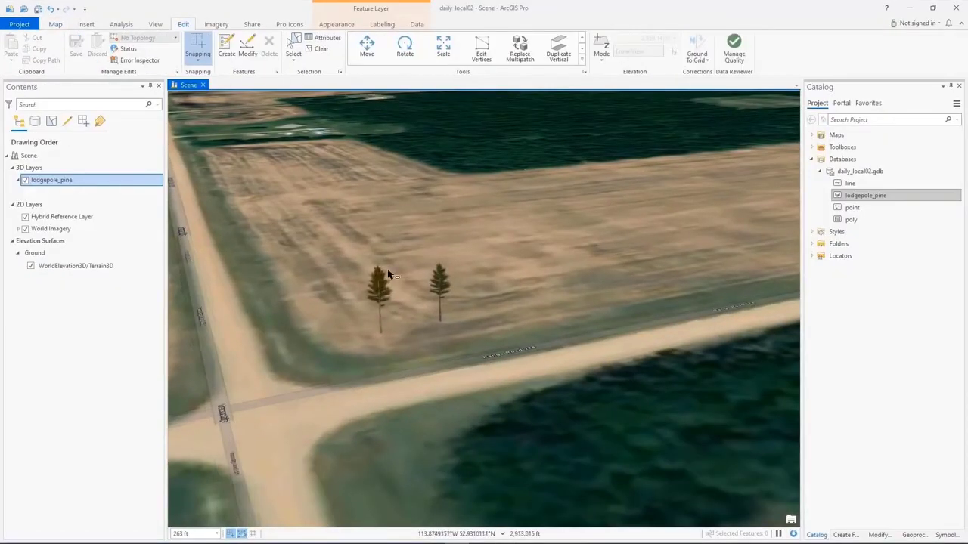
- Array the two lodgepole pines in the scene with four rows offset 110 ft and multiple columns offset -55 ft
left_click_drag(329, 241, 485, 330)
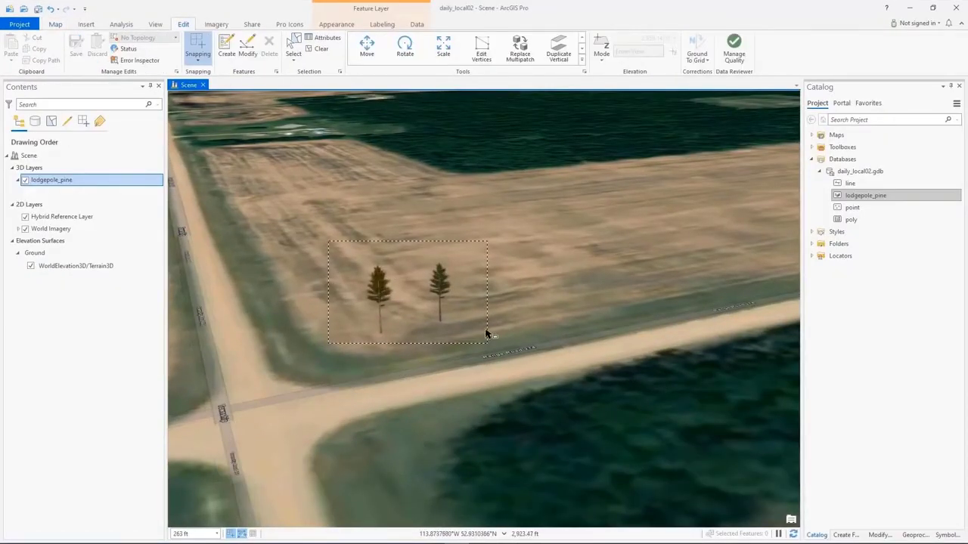
left_click(255, 57)
left_click(851, 192)
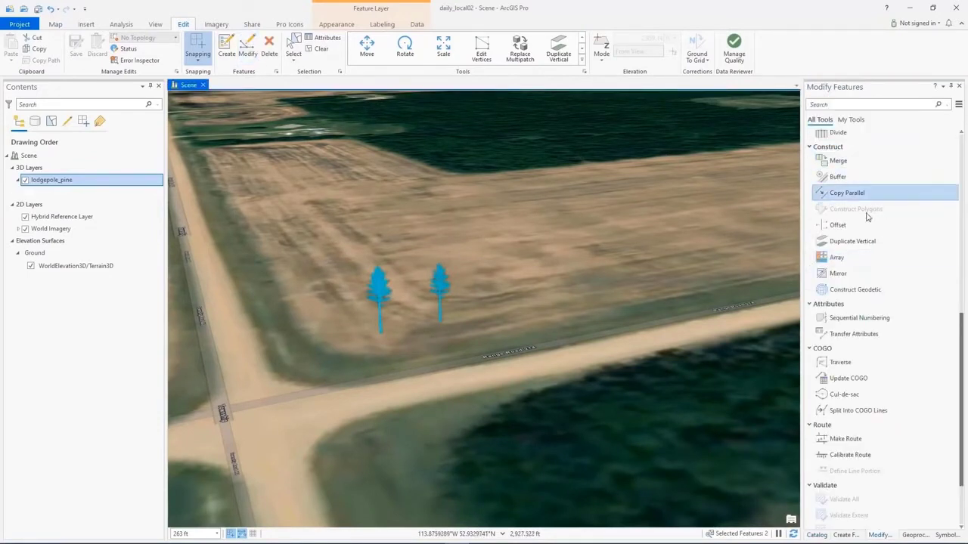
left_click(836, 257)
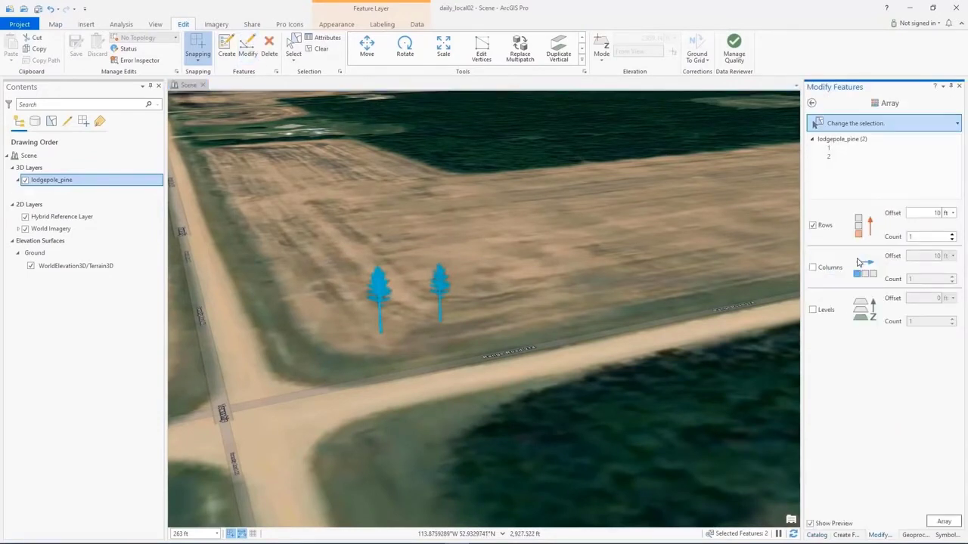
left_click(952, 236)
left_click(829, 272)
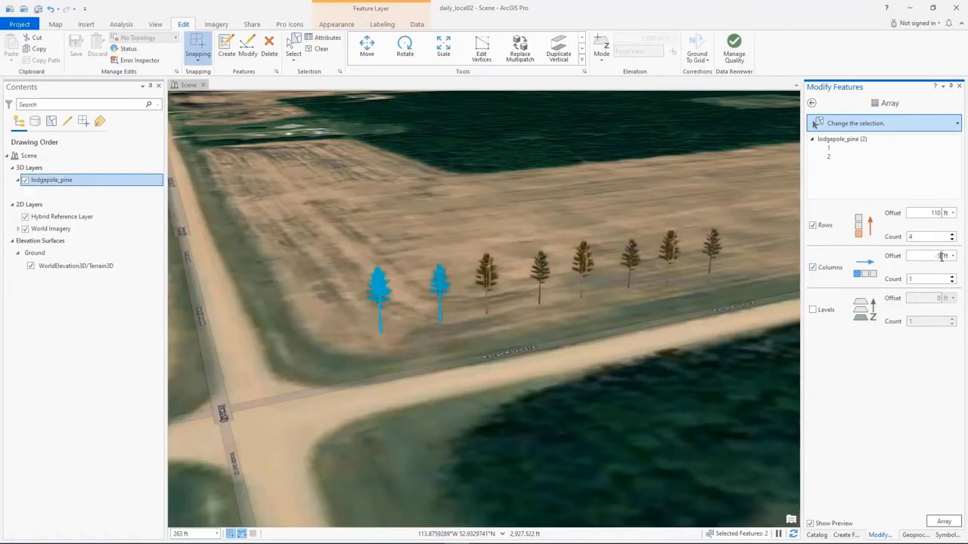
left_click(953, 277)
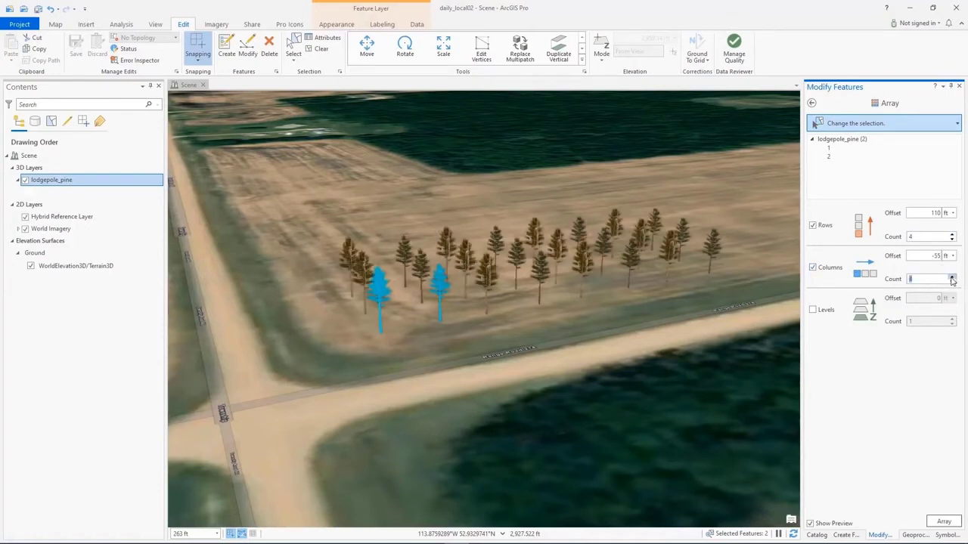
left_click(943, 521)
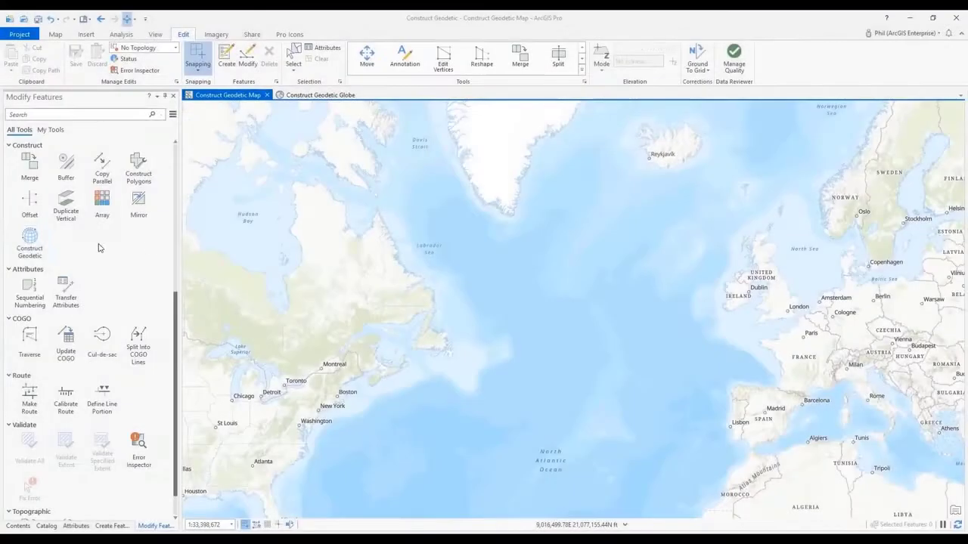
- Construct a geodesic line from New York to London using the Geodetic_Lines template
left_click(25, 240)
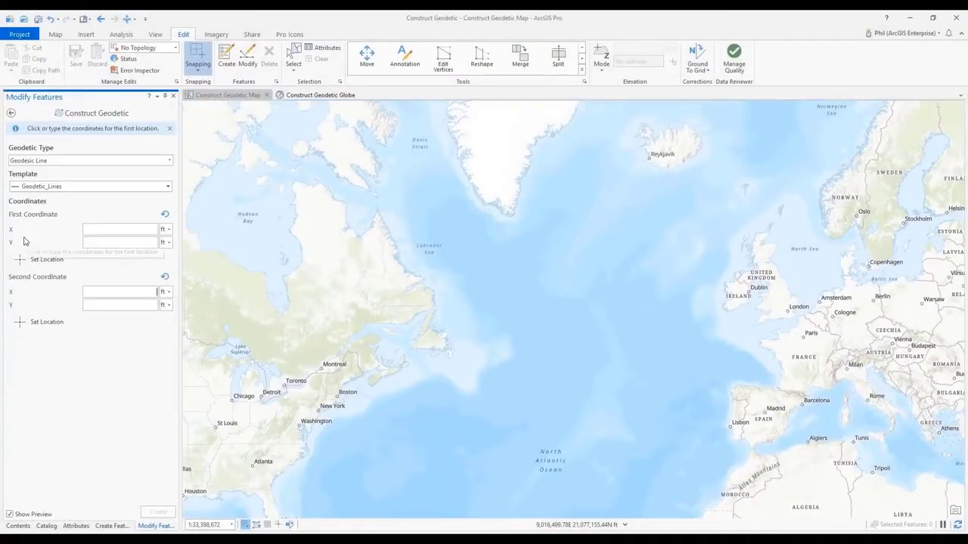
left_click(56, 161)
left_click(55, 162)
left_click(51, 259)
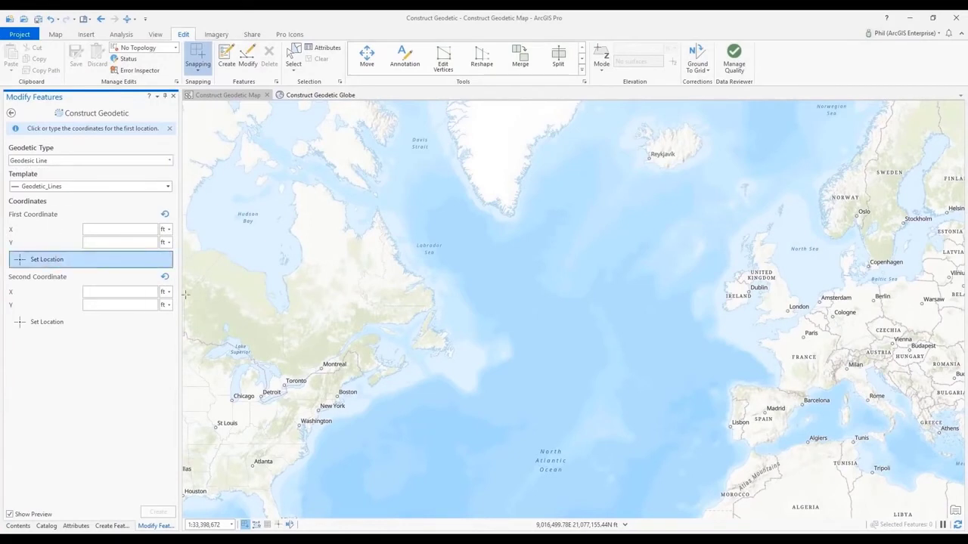
left_click(318, 411)
left_click(65, 331)
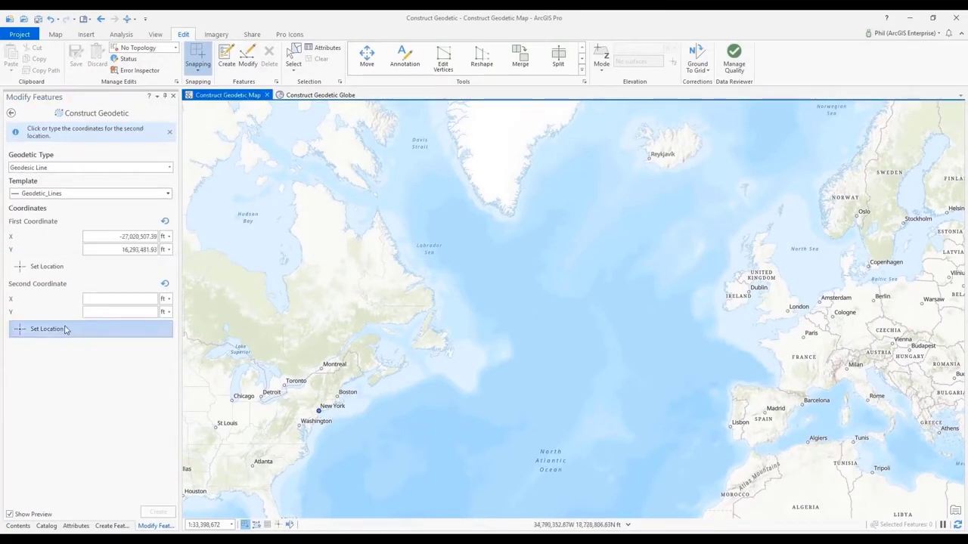
left_click(787, 310)
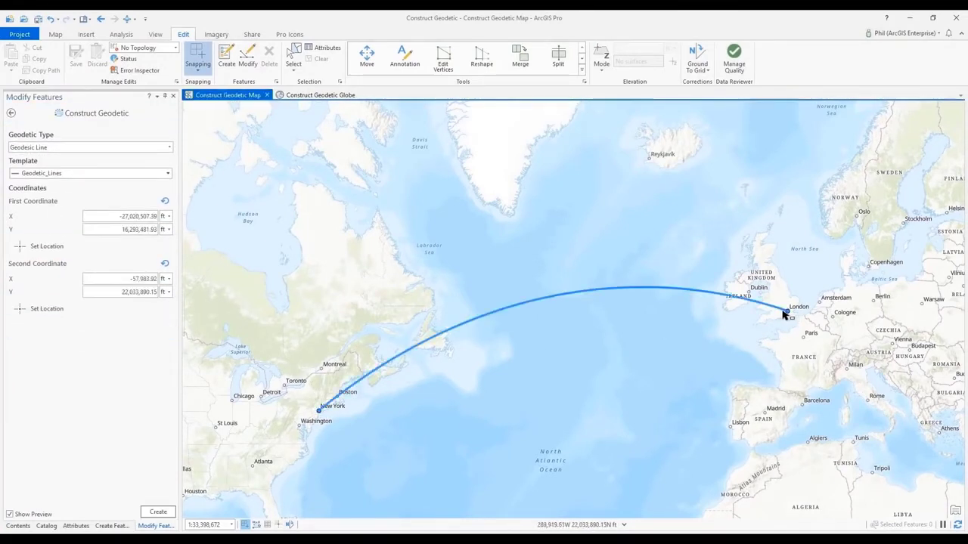
left_click(157, 512)
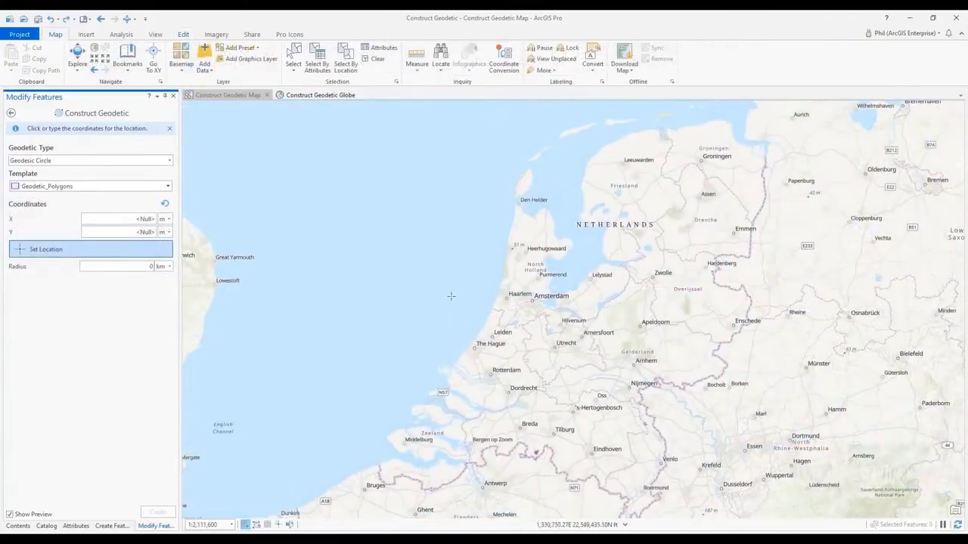
- Construct a geodesic circle with a 100 km radius centred on Amsterdam using the Geodetic_Polygons template
left_click(531, 300)
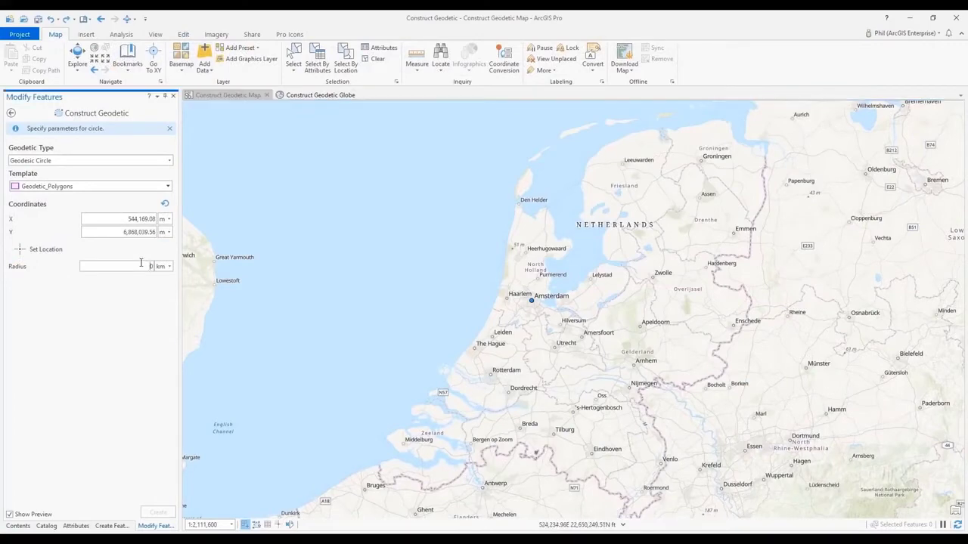
type("100")
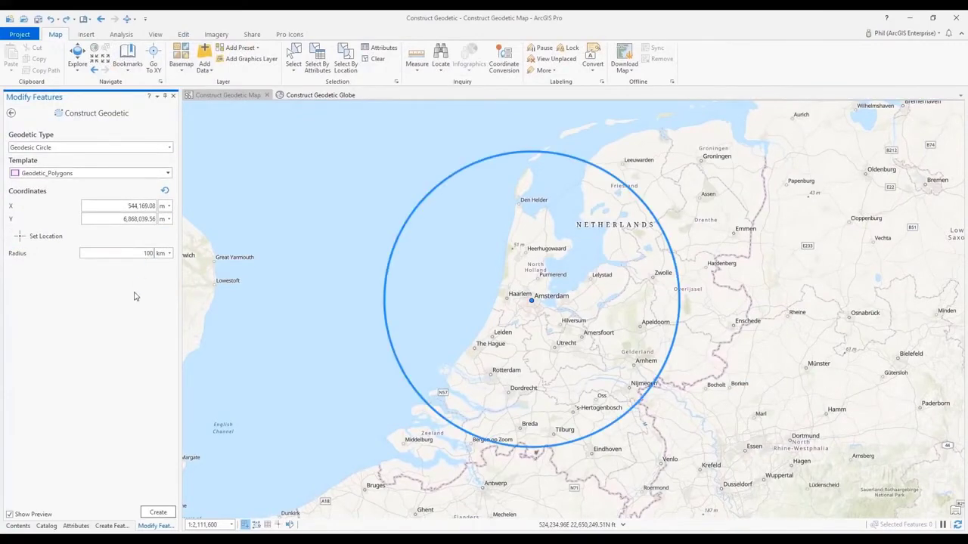
left_click(158, 511)
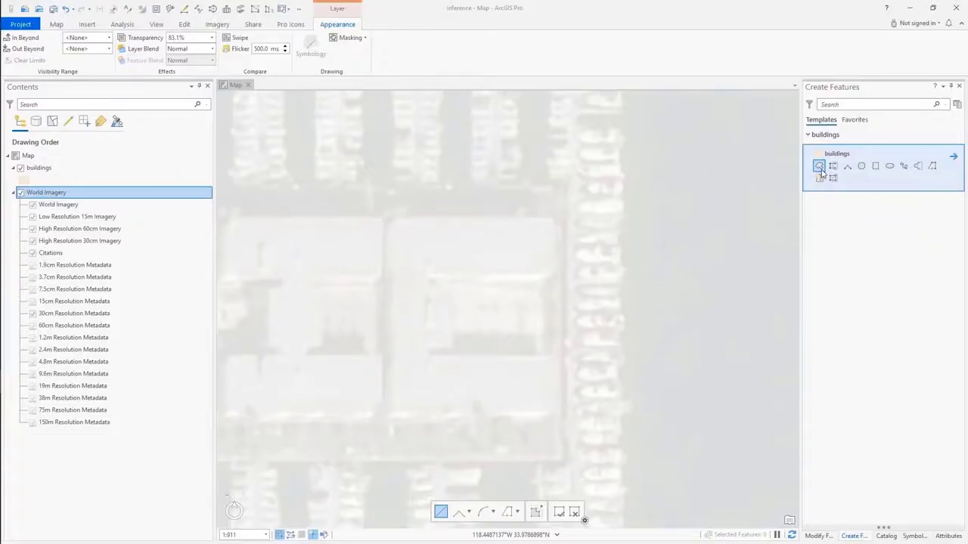
- Sketch a building footprint in the buildings layer around the right-hand building, tracing its recessed eastern side with inference guides
left_click(820, 168)
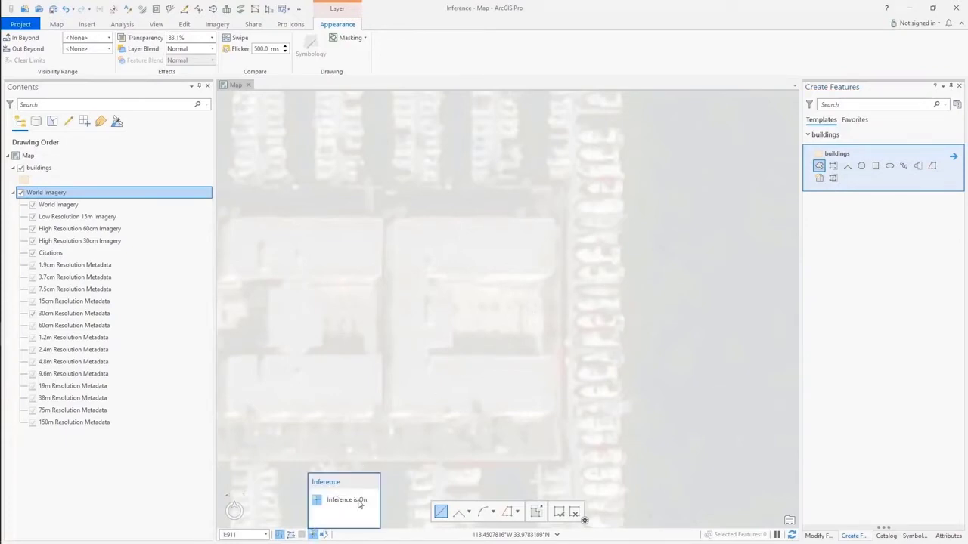
mouse_move(282, 535)
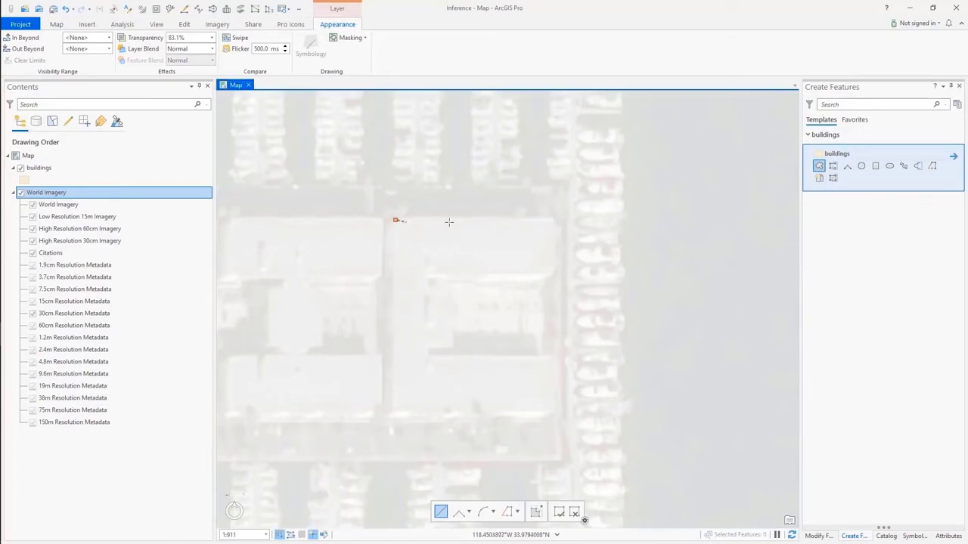
left_click(553, 221)
left_click(553, 273)
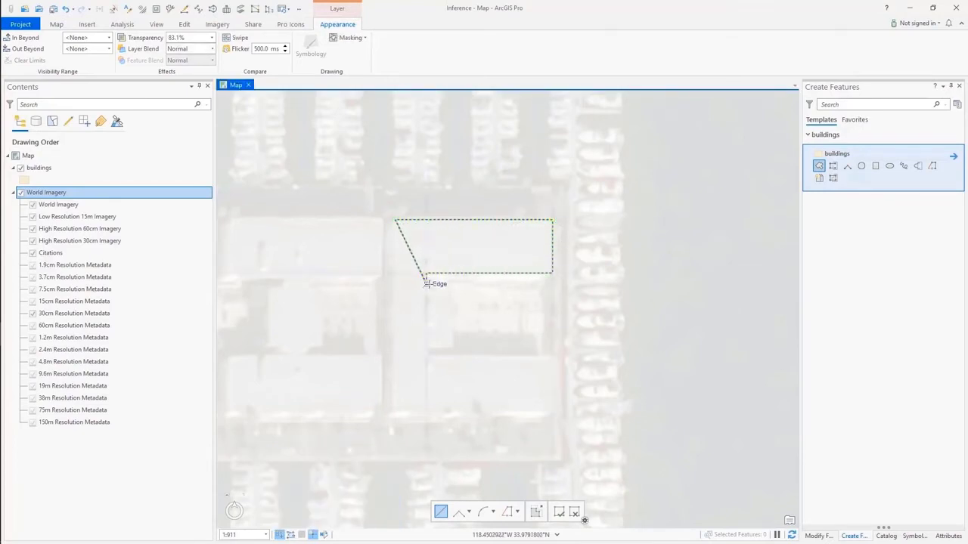
left_click(427, 273)
left_click(427, 284)
left_click(451, 284)
left_click(451, 348)
left_click(426, 347)
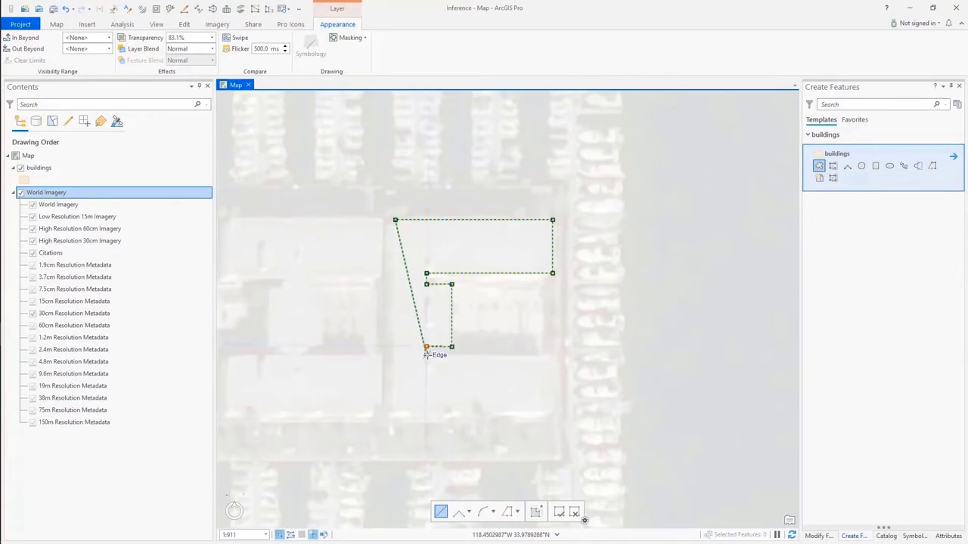
left_click(426, 357)
left_click(553, 357)
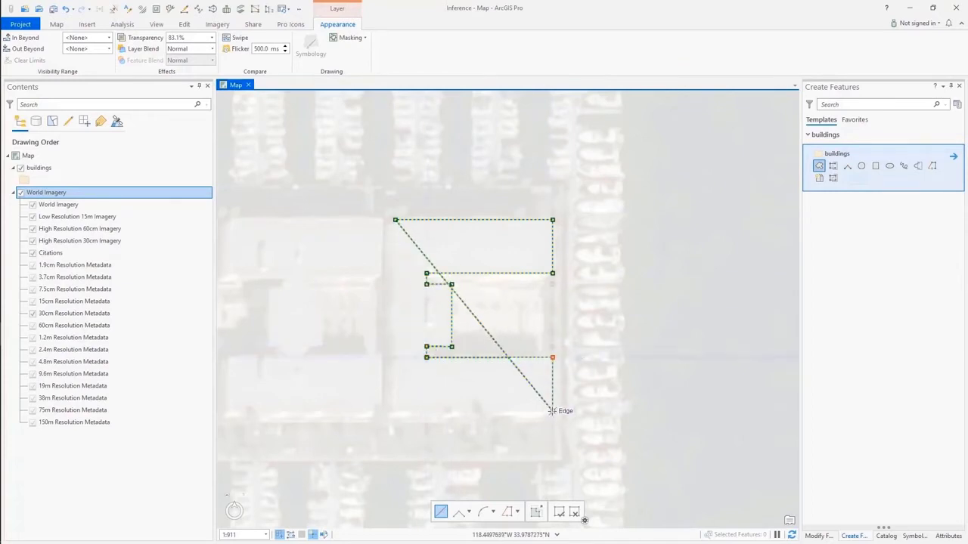
left_click(553, 411)
double_click(395, 411)
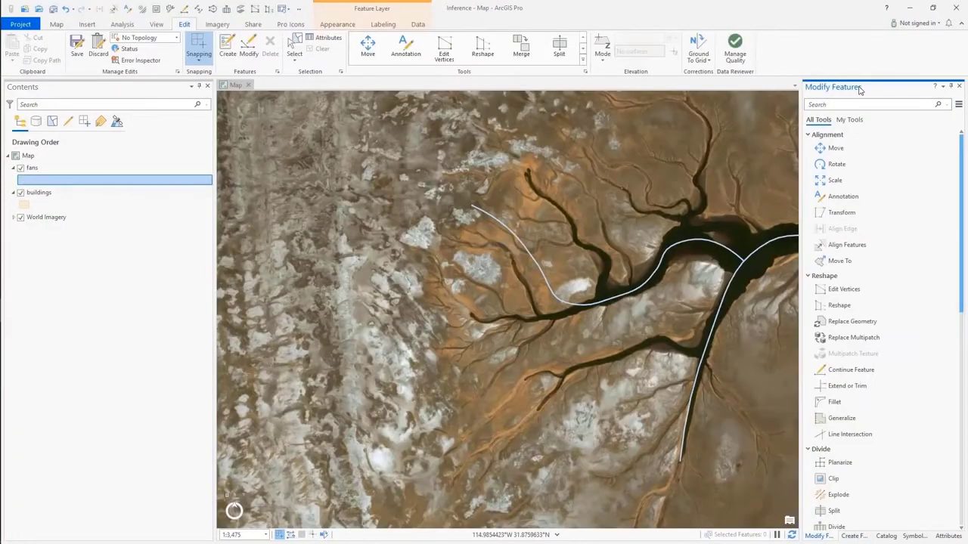
- Start the Reshape tool and enable Reshape with single intersection and Choose result on finish
left_click(839, 306)
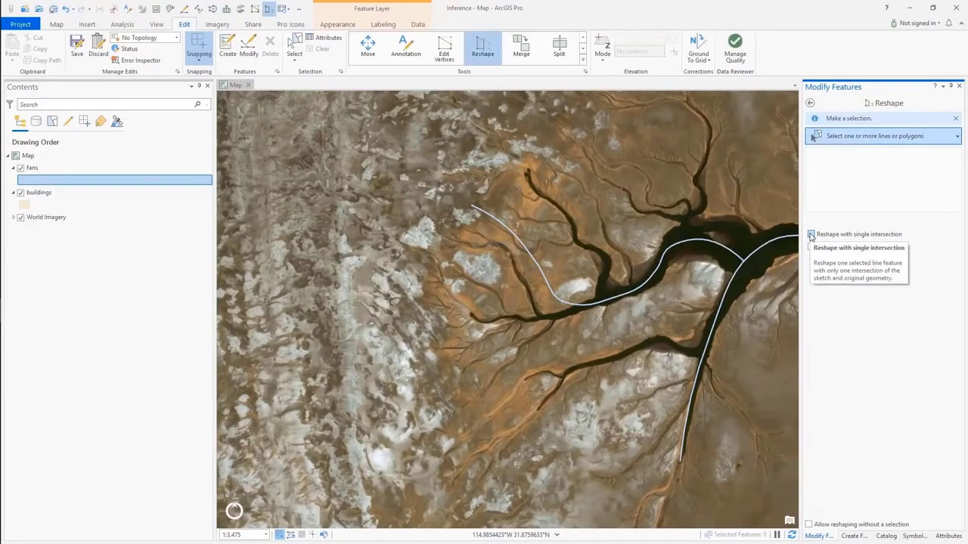
left_click(810, 235)
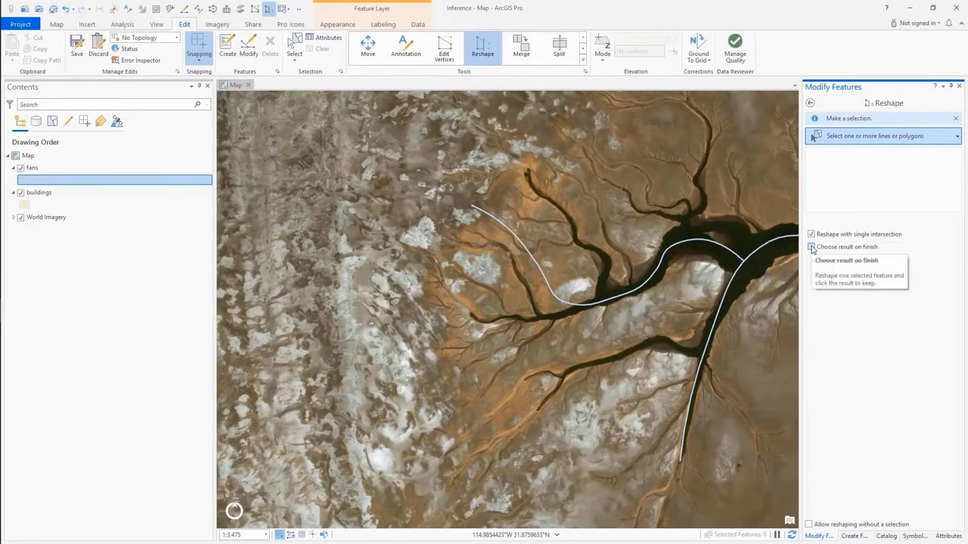
left_click(811, 248)
- Reshape the western end of the middle fans line along the dark channel to the southwest and choose the result to keep
left_click(614, 296)
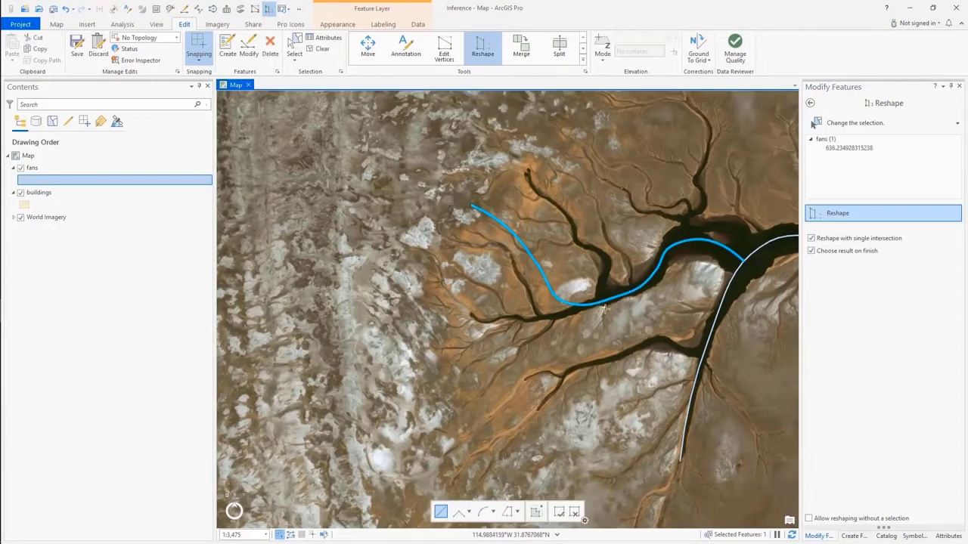
scroll(608, 302, "up", 4)
left_click(605, 305)
left_click(531, 336)
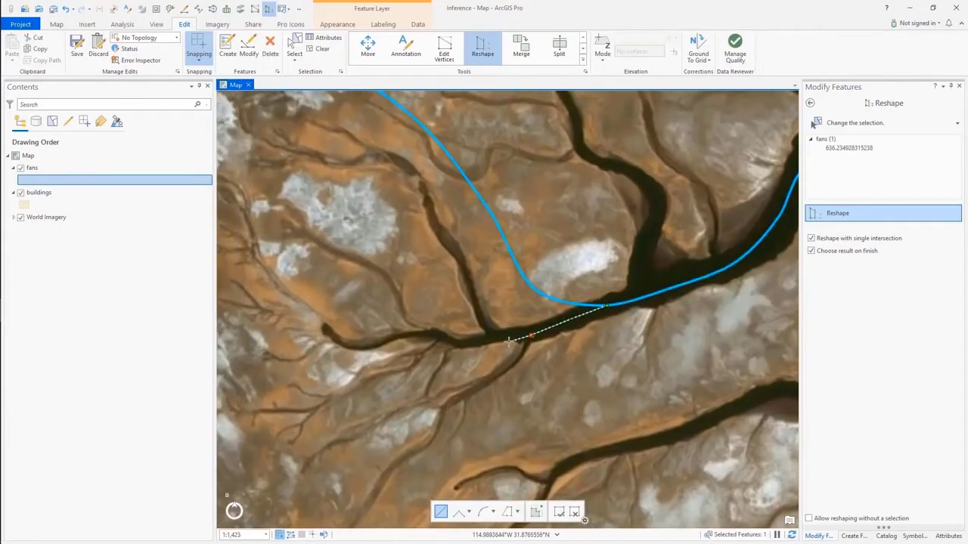
double_click(346, 342)
scroll(401, 299, "down", 4)
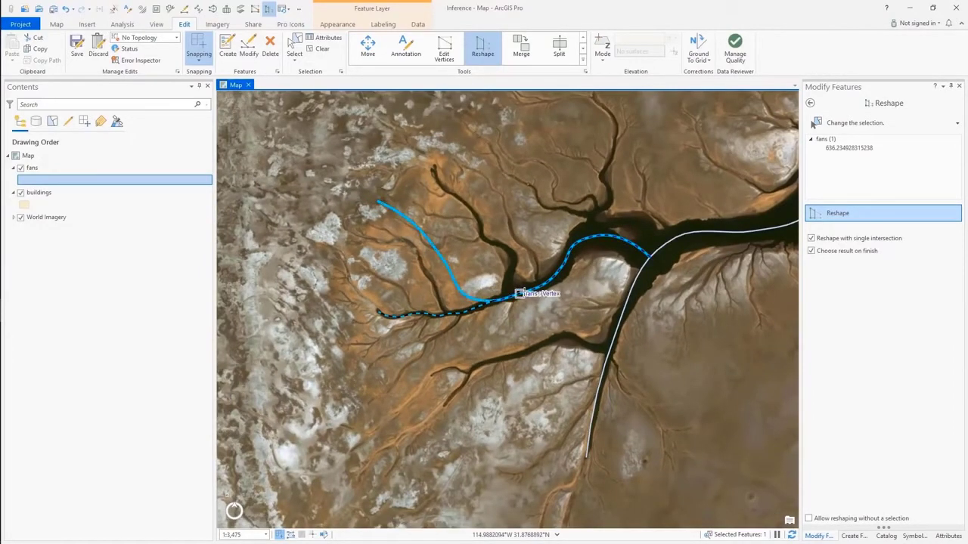
left_click(519, 293)
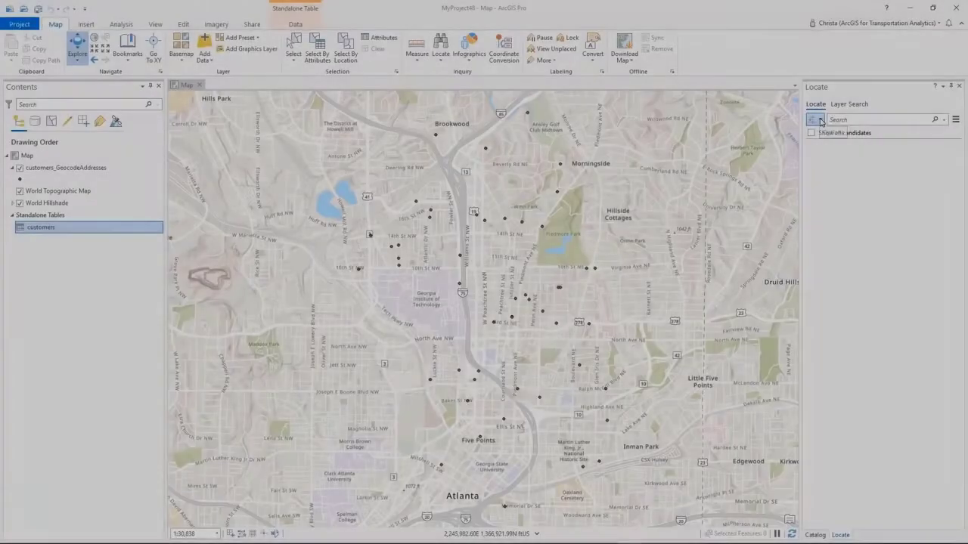
- Add the customers standalone table as a new locate provider through the provider settings
left_click(816, 120)
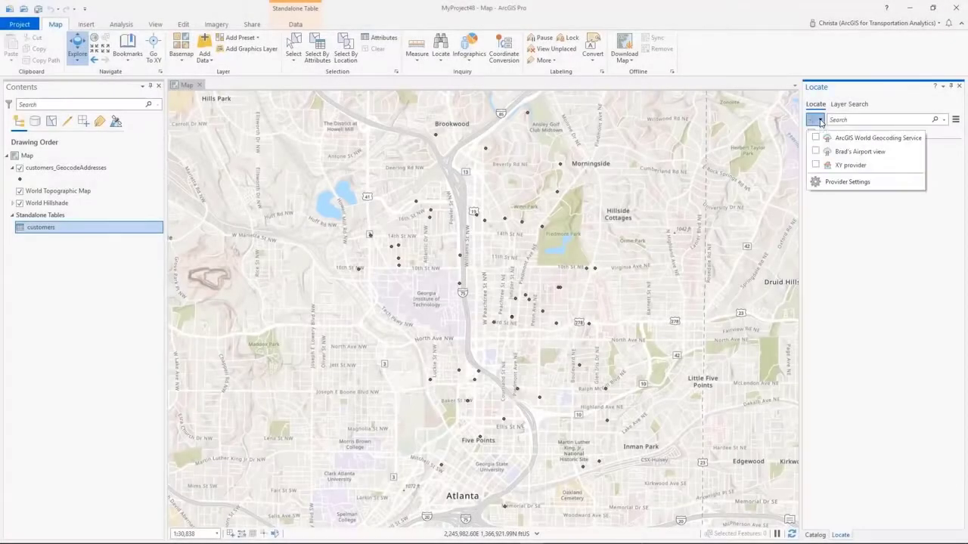
left_click(832, 182)
left_click(877, 117)
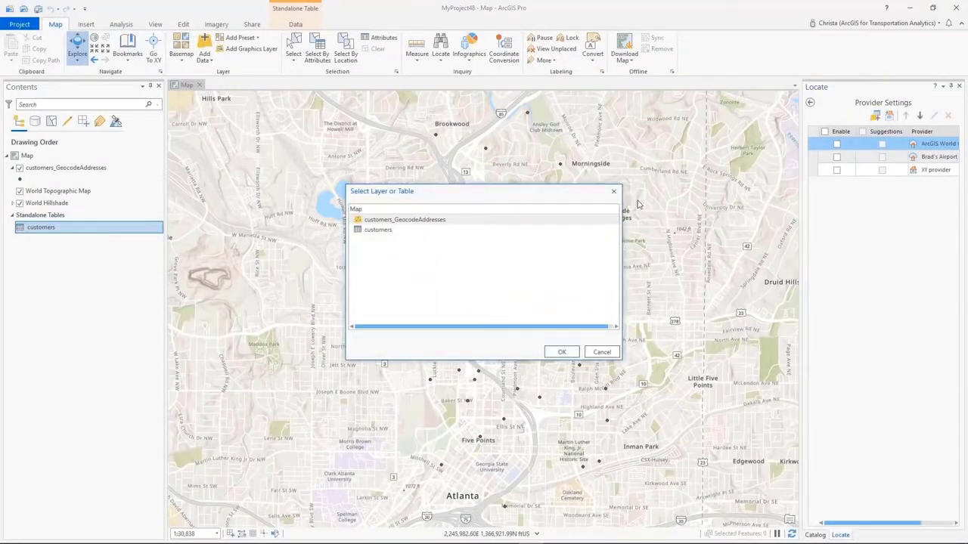
left_click(469, 231)
left_click(562, 352)
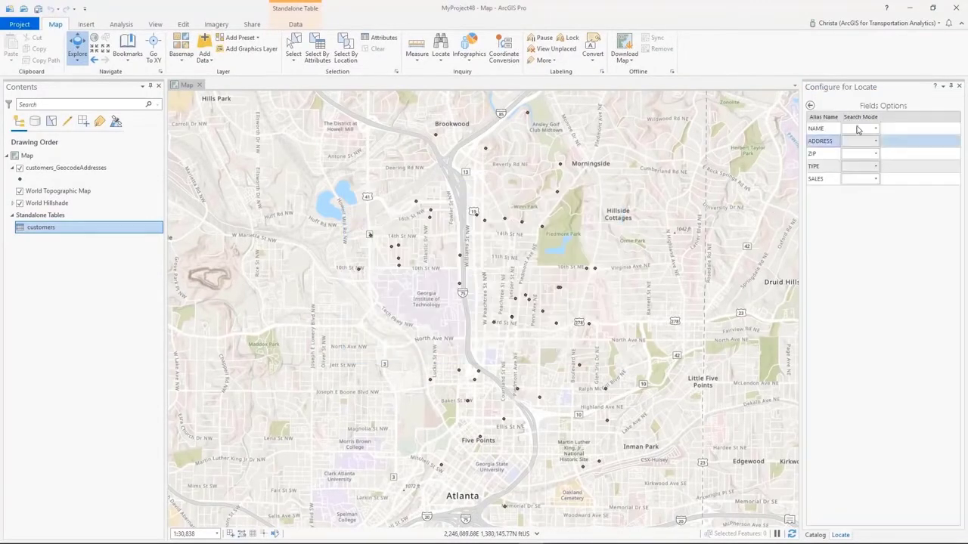
- Set a search mode for the customers provider's NAME field and return to the locate search
left_click(859, 129)
left_click(855, 156)
left_click(810, 105)
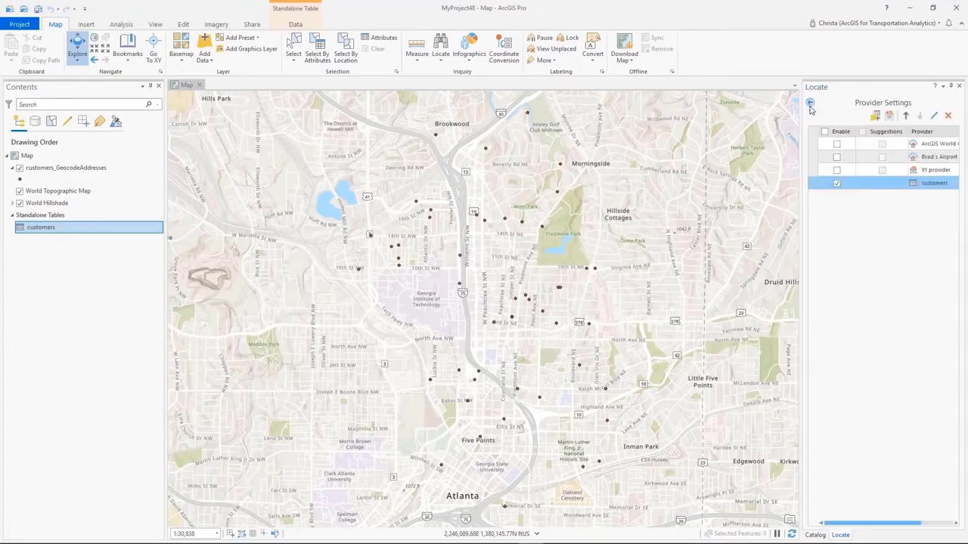
left_click(810, 104)
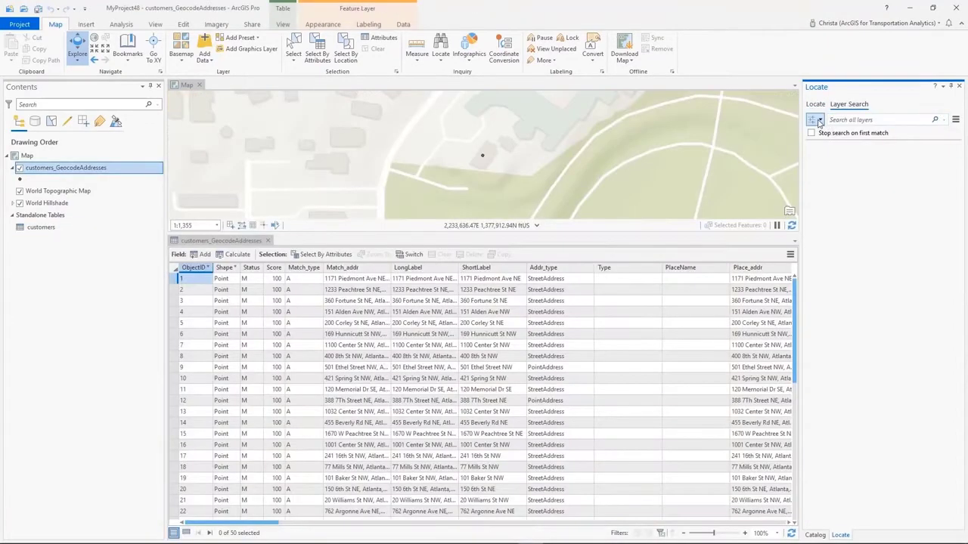
- Restrict the layer search to the NAME field of the customers_GeocodeAddresses layer
left_click(819, 121)
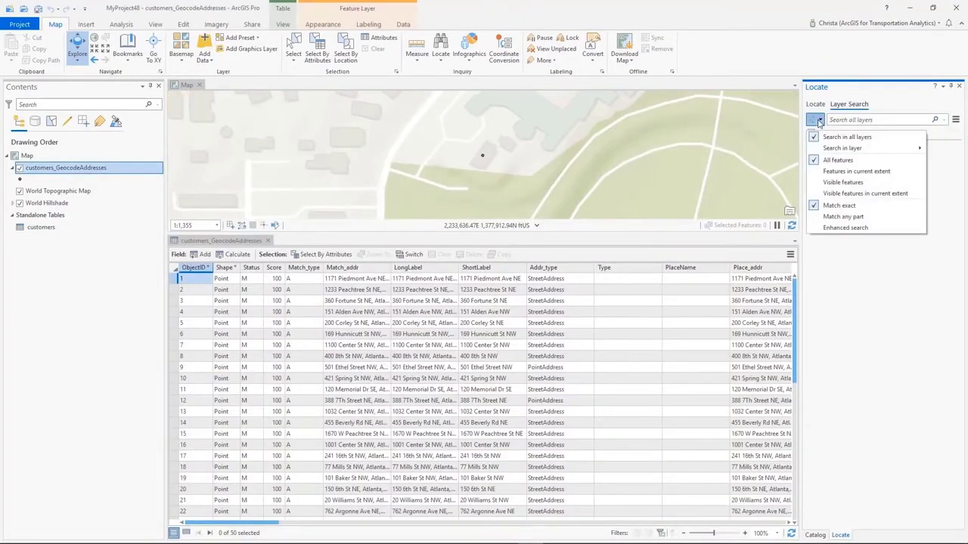
mouse_move(839, 148)
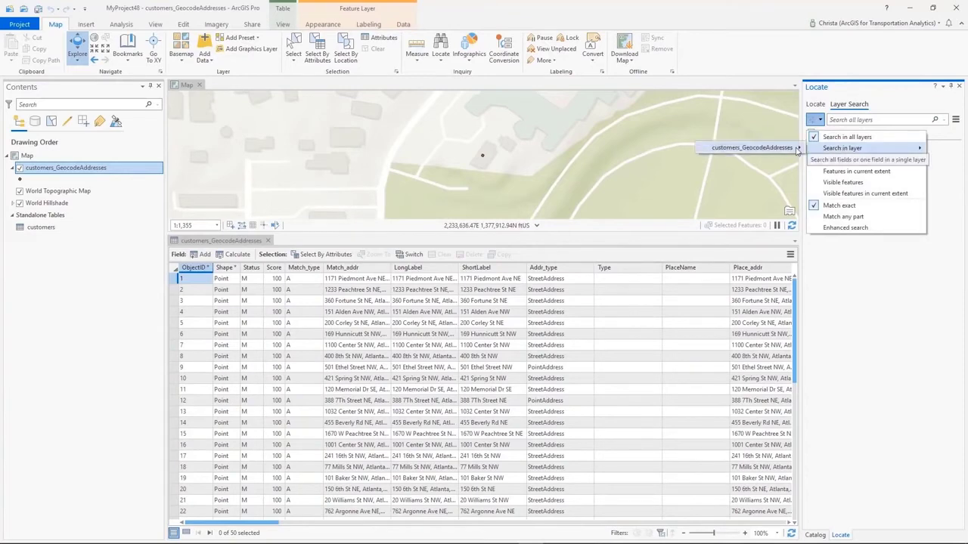
mouse_move(794, 149)
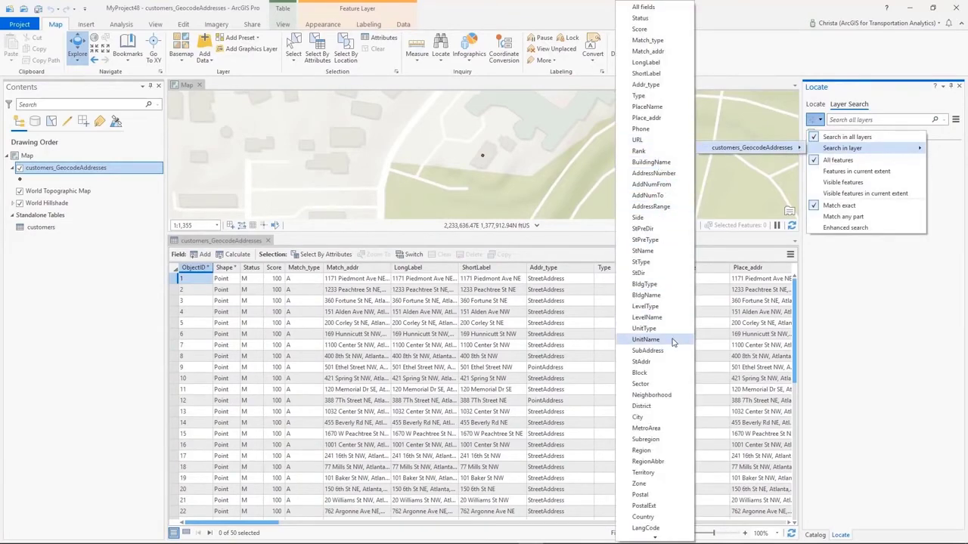
scroll(650, 503, "down", 8)
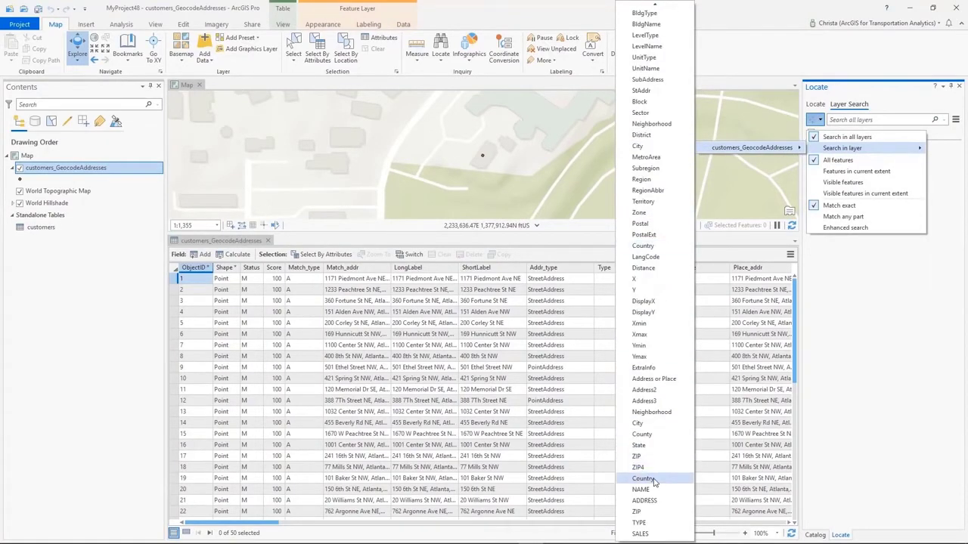
left_click(642, 490)
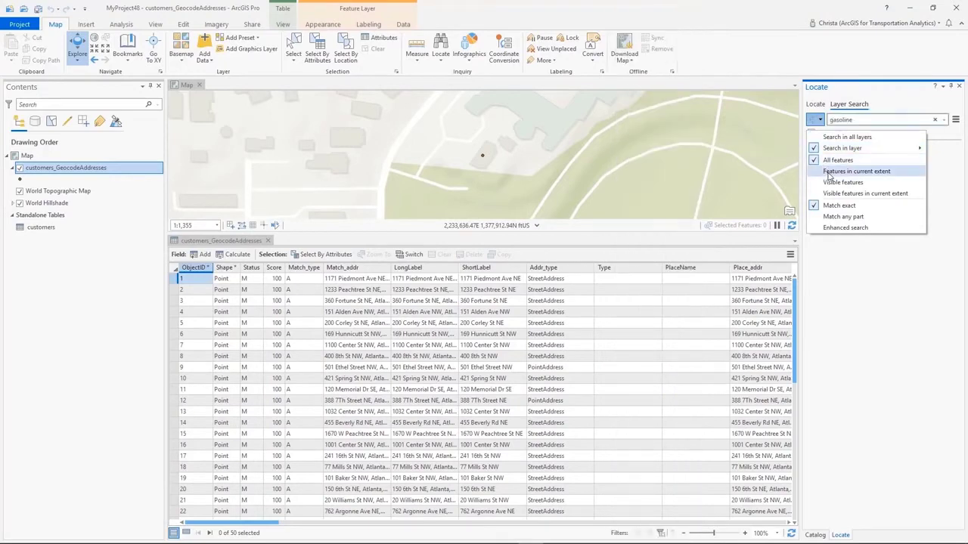
- Switch the layer search to Enhanced search and search for a customer name
left_click(857, 228)
left_click(855, 119)
type("char")
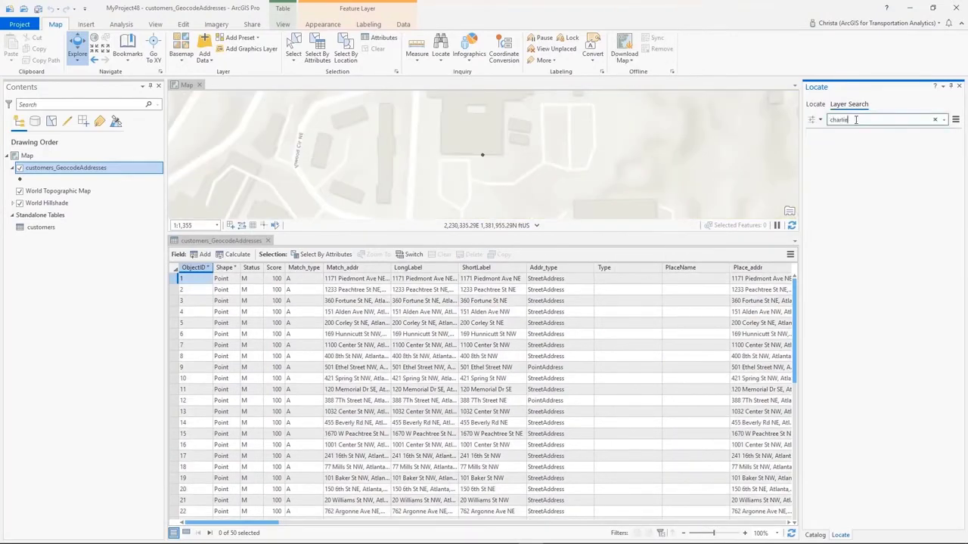
key("Return")
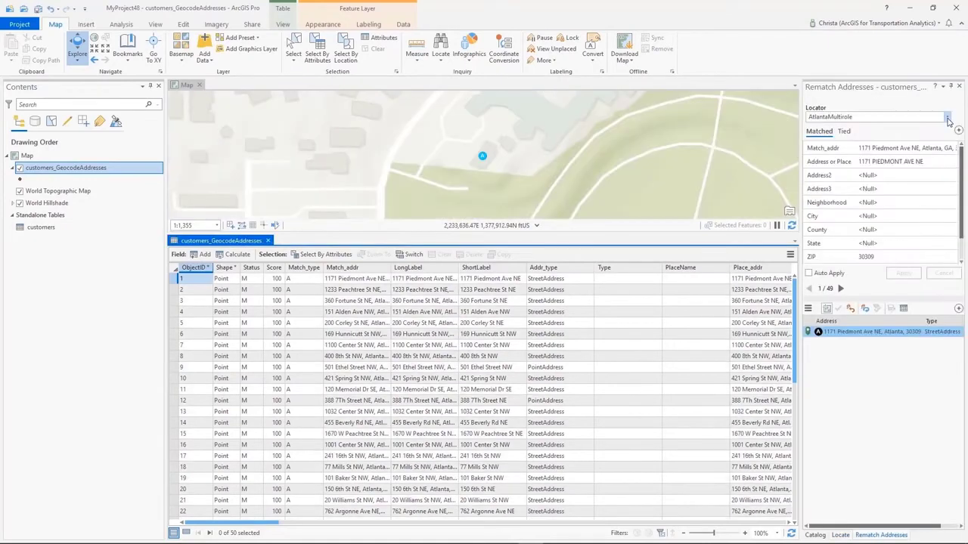
- Open the AtlantaMultirole locator's settings for address rematching and examine its field mapping, geocoding options and supported categories
left_click(948, 119)
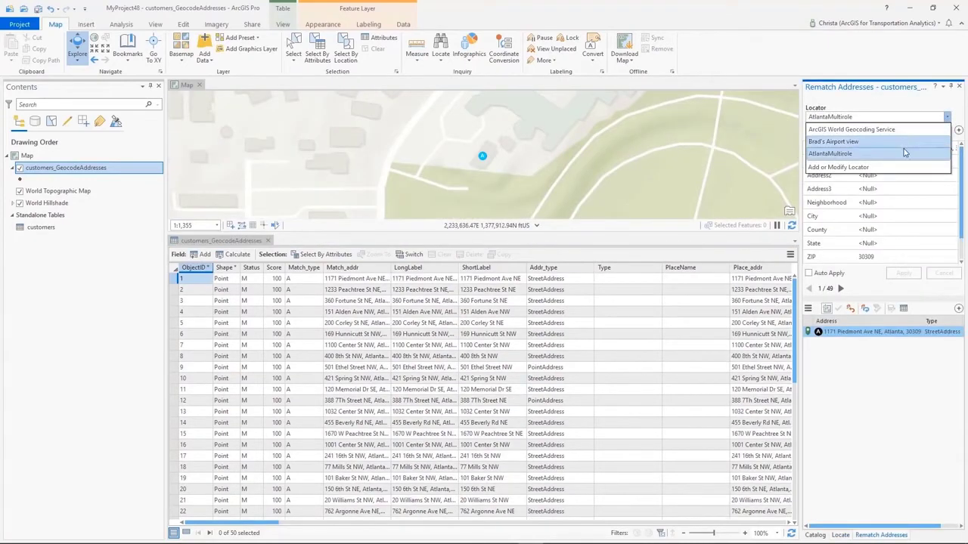
left_click(900, 167)
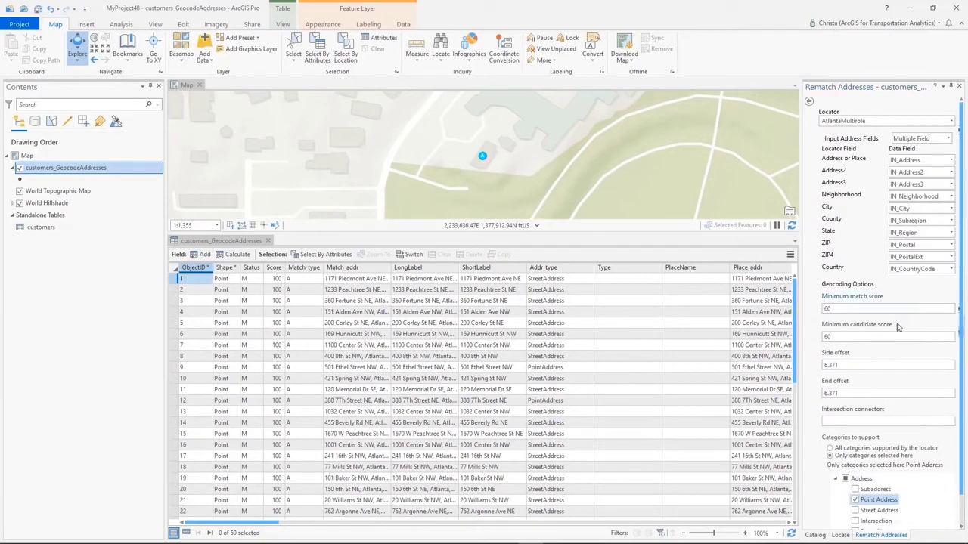
scroll(899, 458, "down", 1)
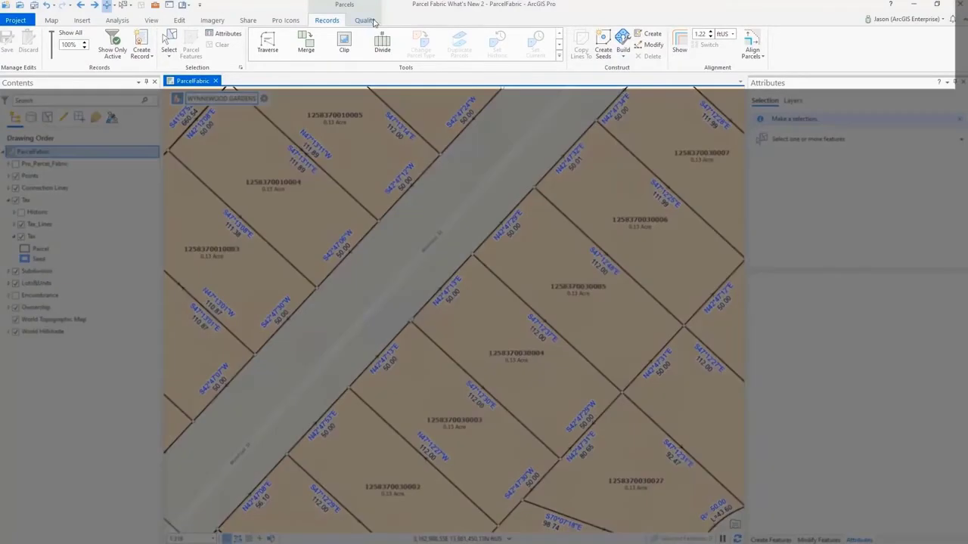
left_click(366, 20)
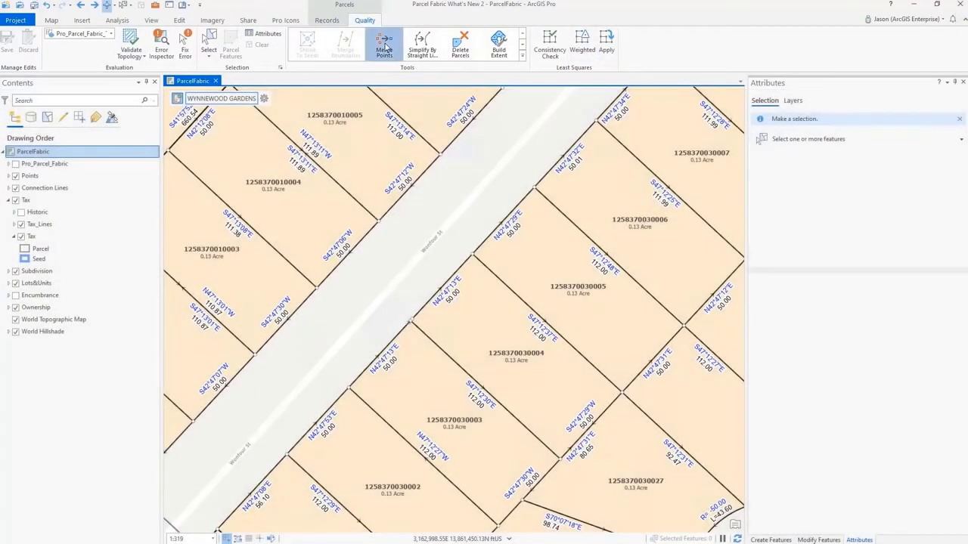
left_click(384, 49)
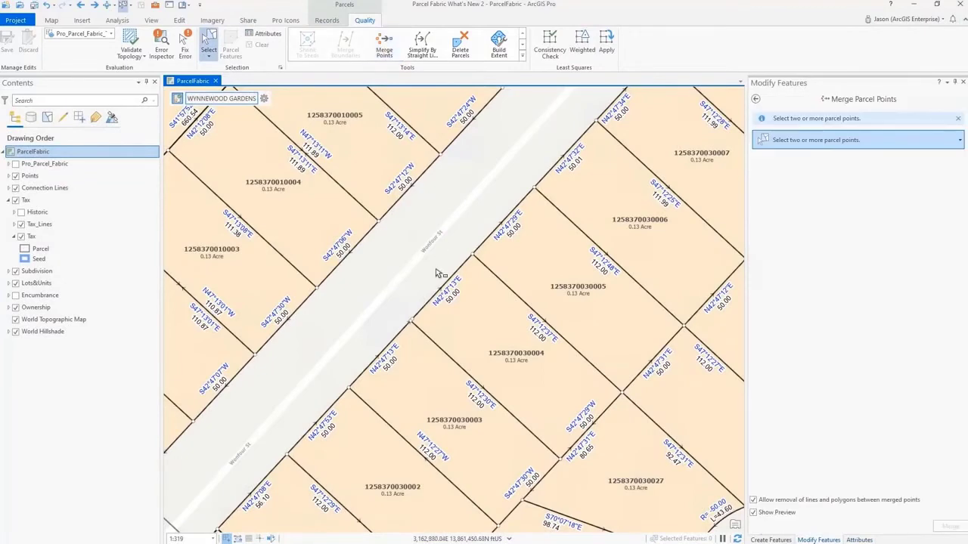
scroll(412, 302, "up", 8)
left_click_drag(394, 284, 462, 333)
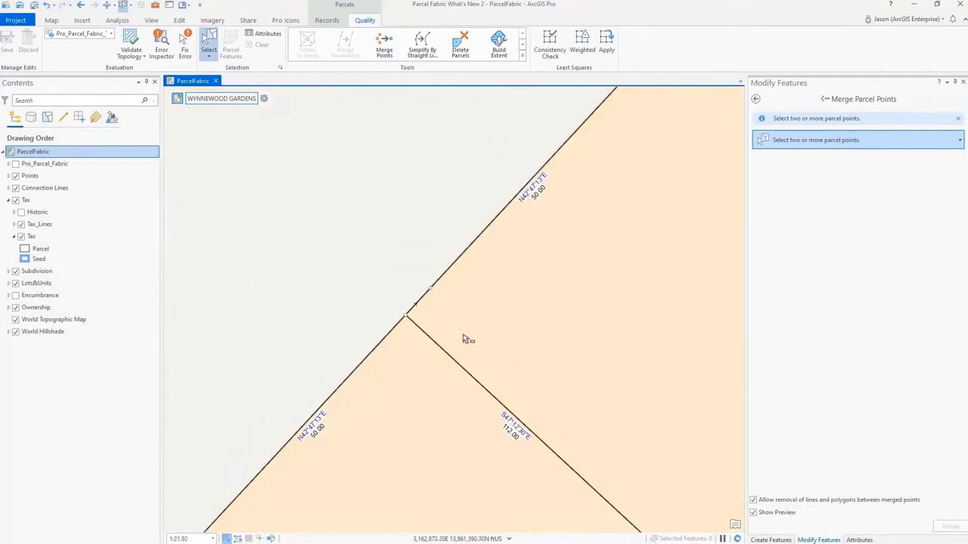
left_click(946, 532)
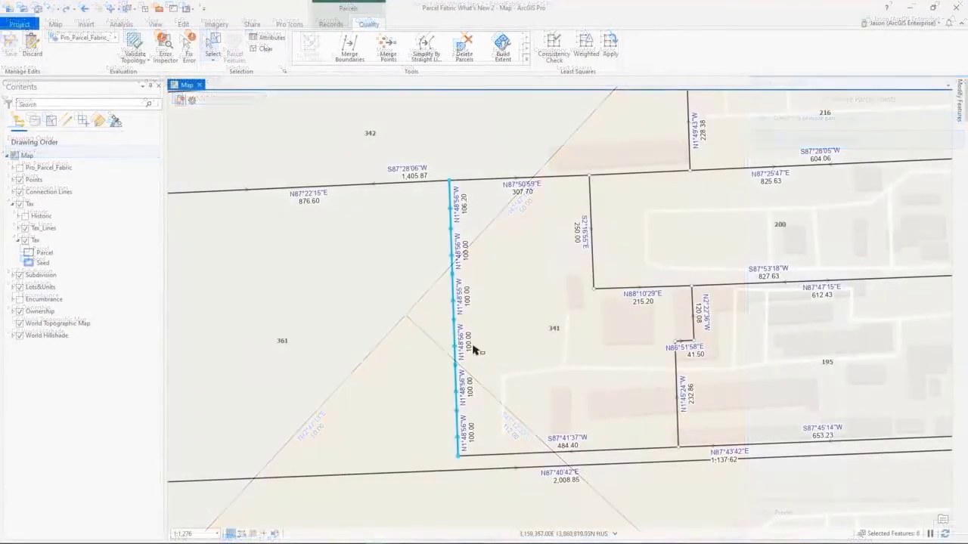
- Merge the selected collinear boundaries between parcels 361 and 341, using Tax\Tax_Lines as input and a 0.5 meter offset tolerance
left_click(349, 47)
left_click(564, 164)
left_click(429, 208)
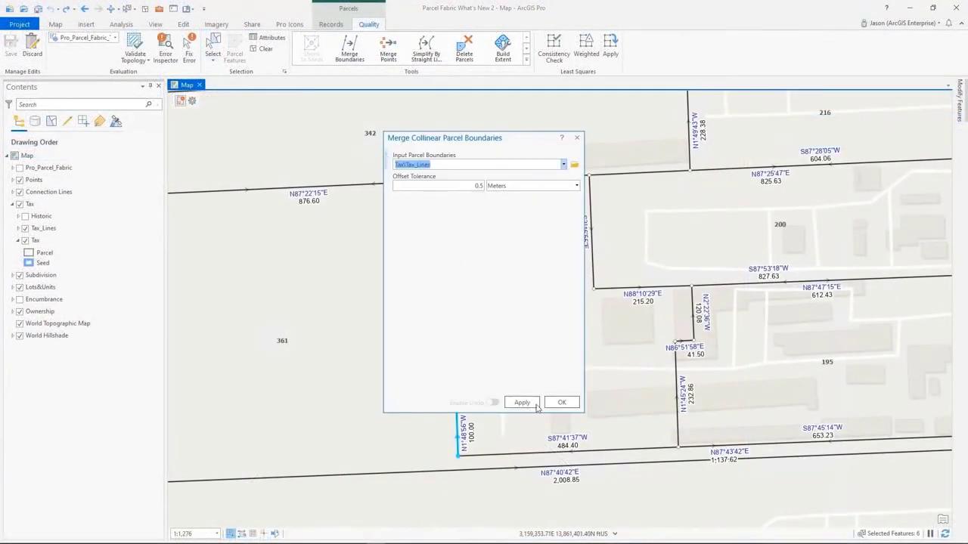
left_click(562, 402)
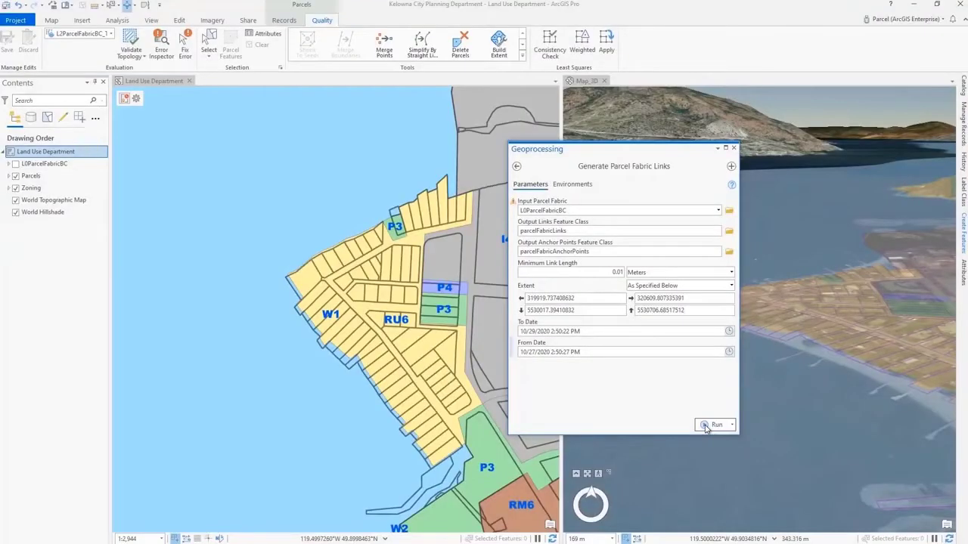
- Generate parcel fabric links for L0ParcelFabricBC with a 0.01 meter minimum link length, outputting parcelFabricLinks and parcelFabricAnchorPoints
left_click(714, 394)
mouse_move(705, 429)
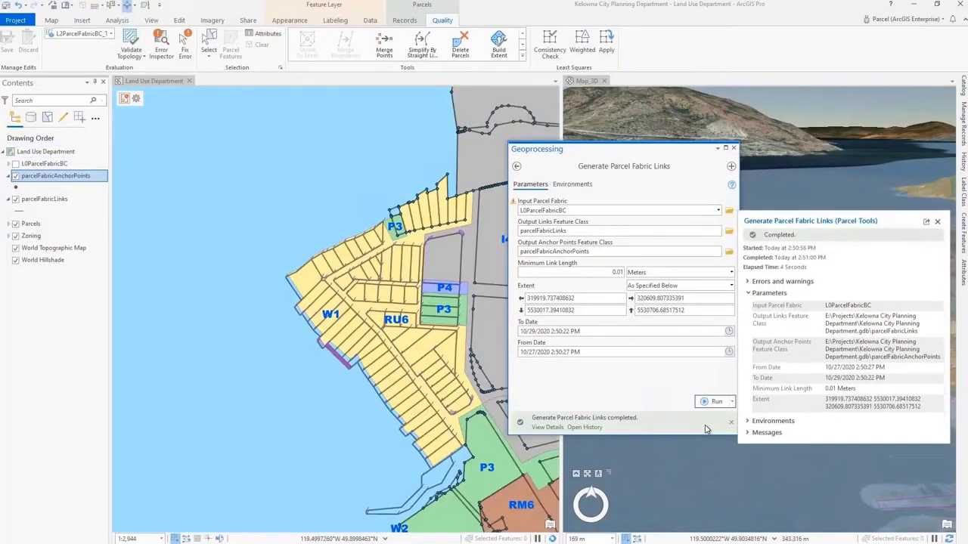
left_click(732, 148)
scroll(401, 407, "up", 5)
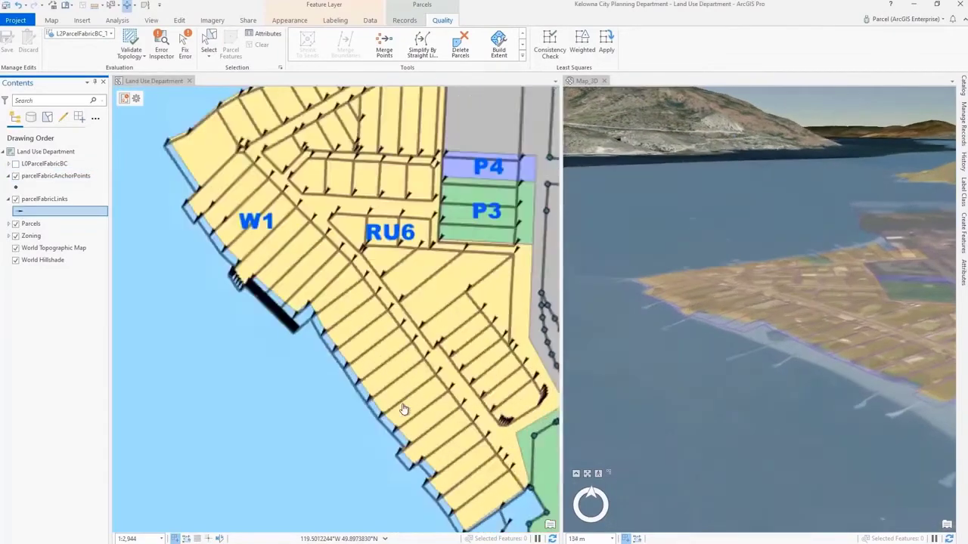
- Rubbersheet the Zoning features using parcelFabricLinks as links, parcelFabricAnchorPoints as identity links and the Linear method
left_click(117, 20)
left_click(112, 45)
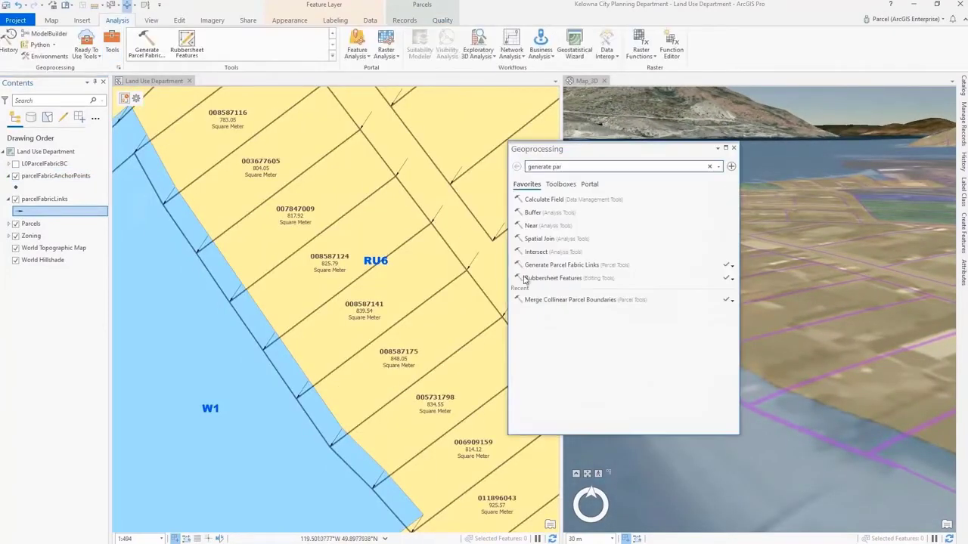
left_click(542, 281)
left_click(613, 264)
left_click(613, 286)
left_click(709, 425)
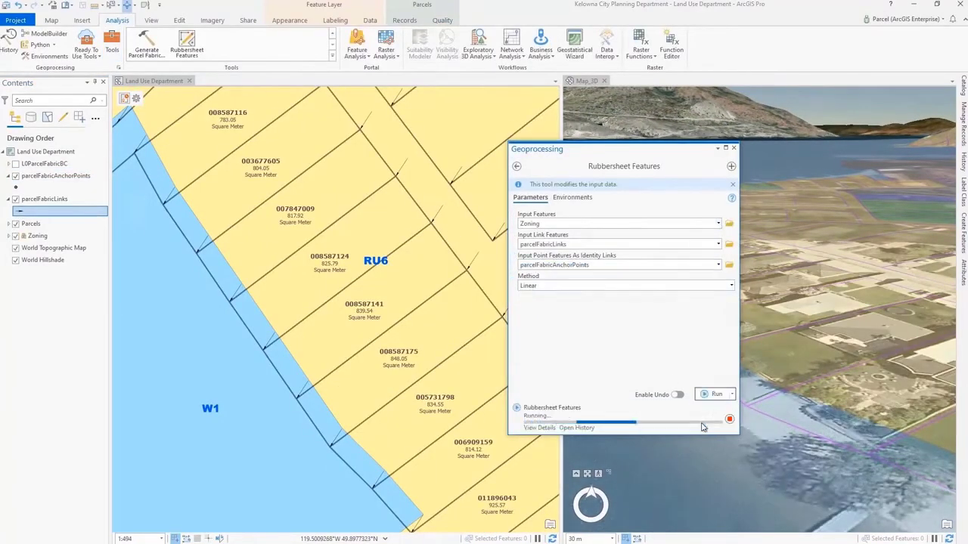
left_click(733, 148)
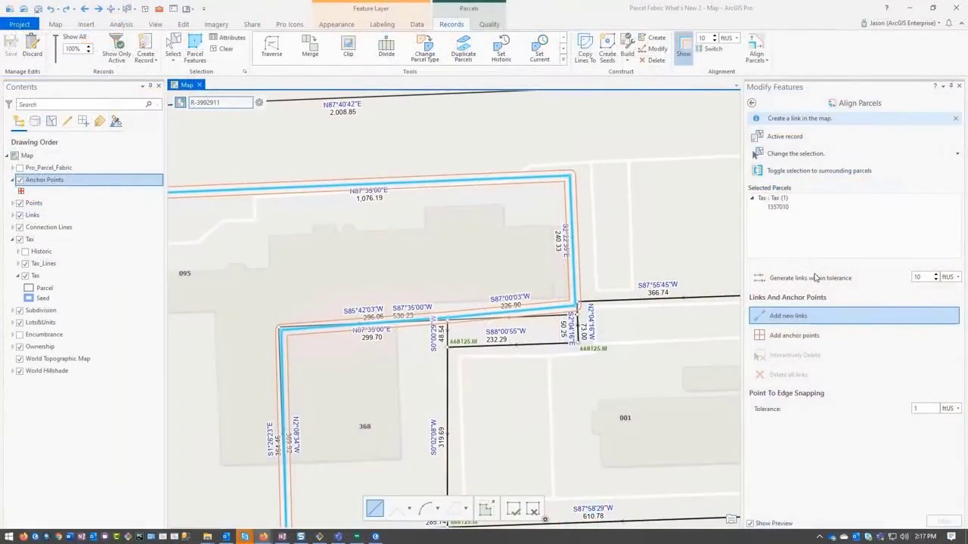
- Generate alignment links within 10 ftUS for tax parcel 1357010 and relink its southeast corner to the parcel point farther south
left_click(817, 279)
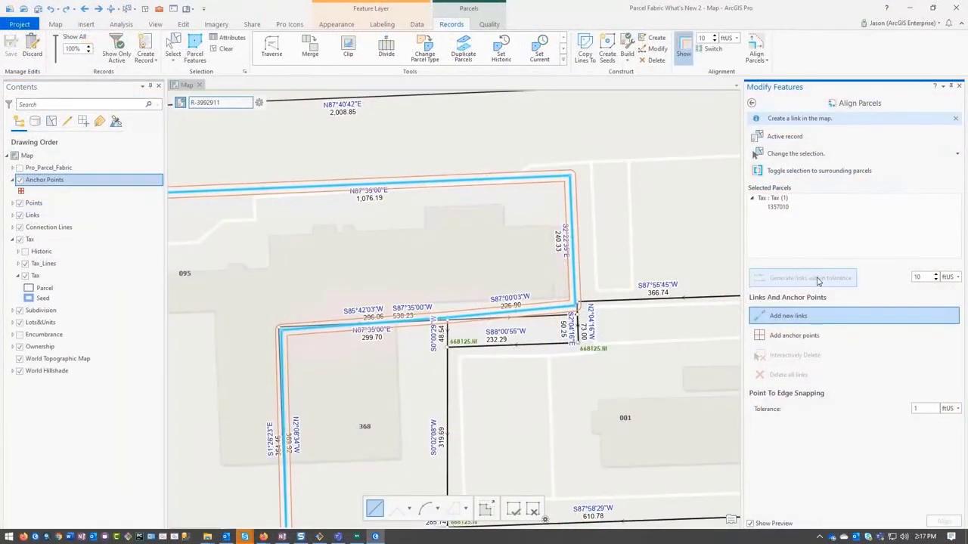
left_click(99, 10)
left_click(810, 363)
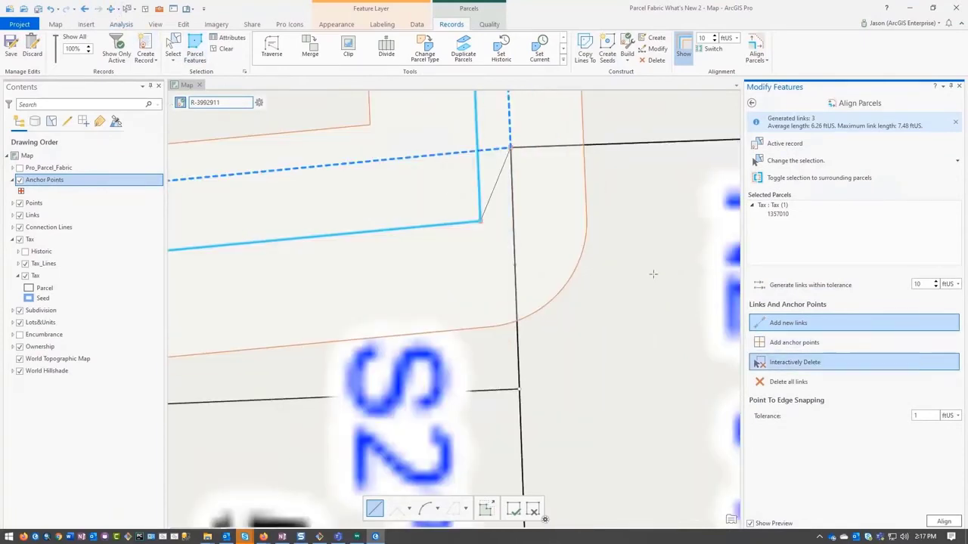
left_click_drag(461, 159, 519, 211)
left_click(793, 306)
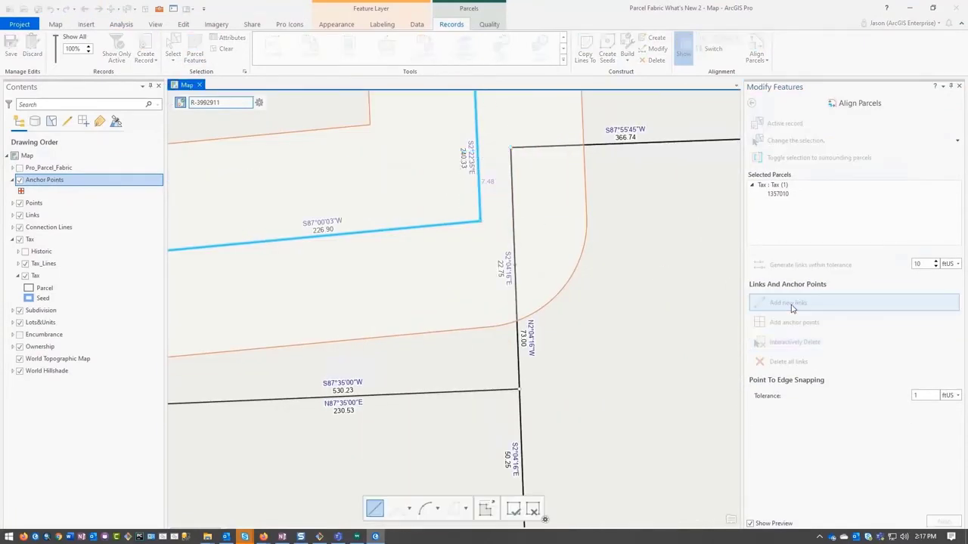
left_click(519, 389)
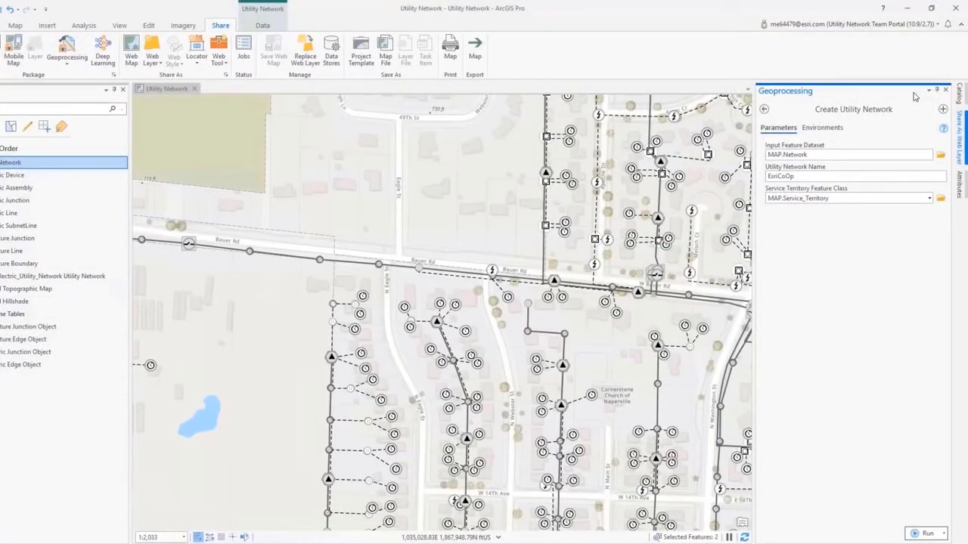
left_click(893, 25)
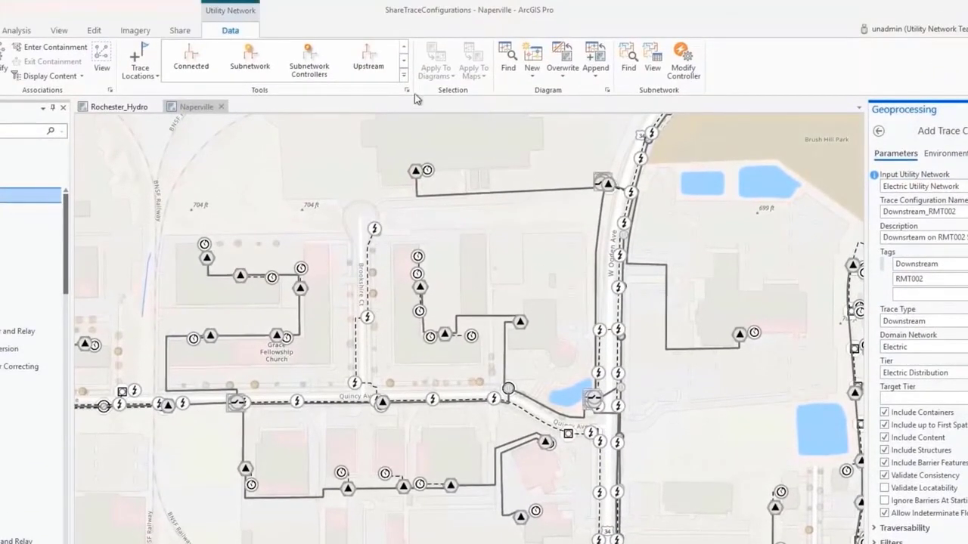
- Mark the trace configurations Connected_RMT002 and Downstream_RMT002 as active for sharing in the network options
left_click(406, 91)
left_click(260, 250)
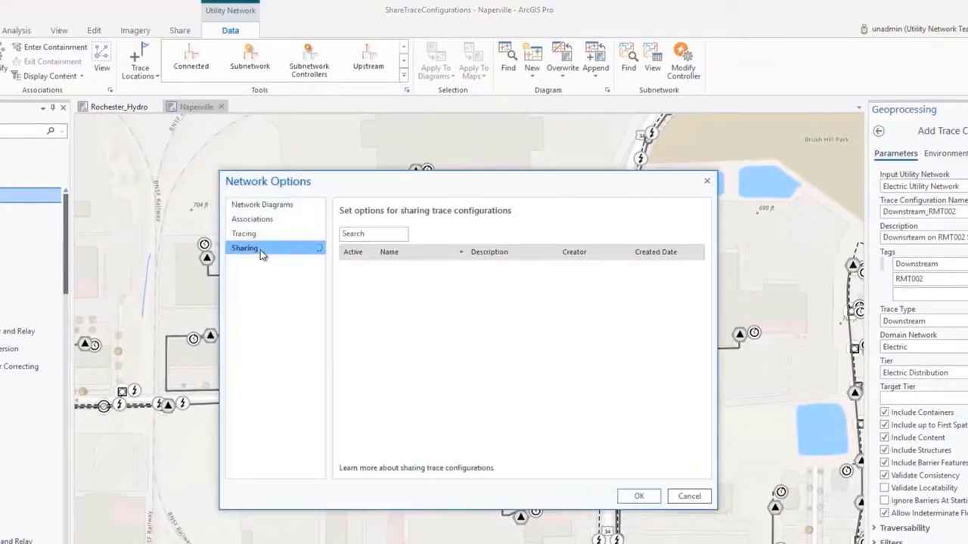
left_click(357, 288)
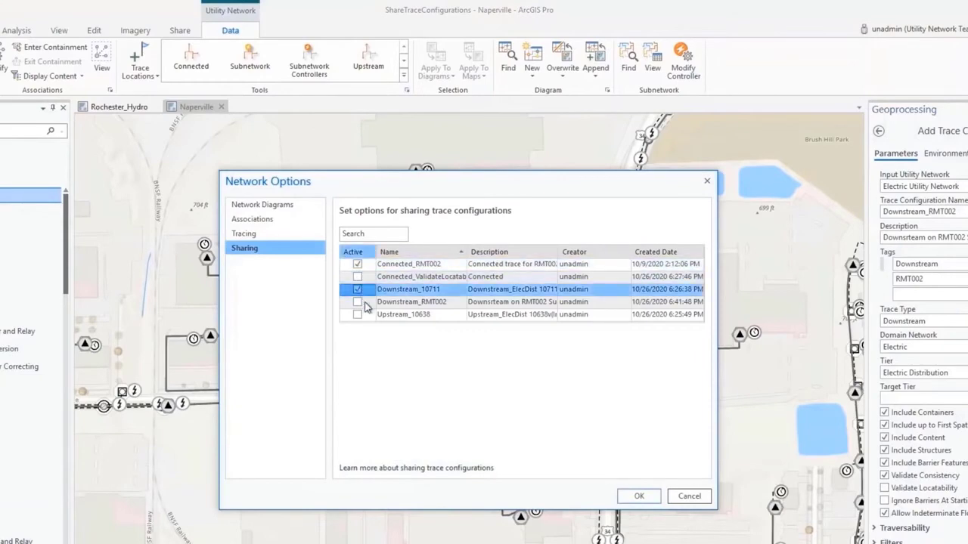
left_click(357, 301)
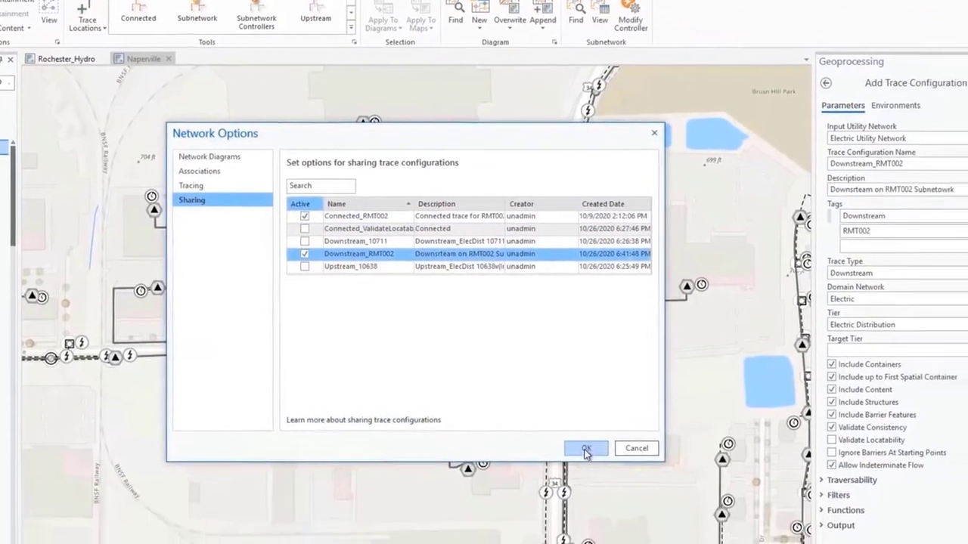
left_click(639, 496)
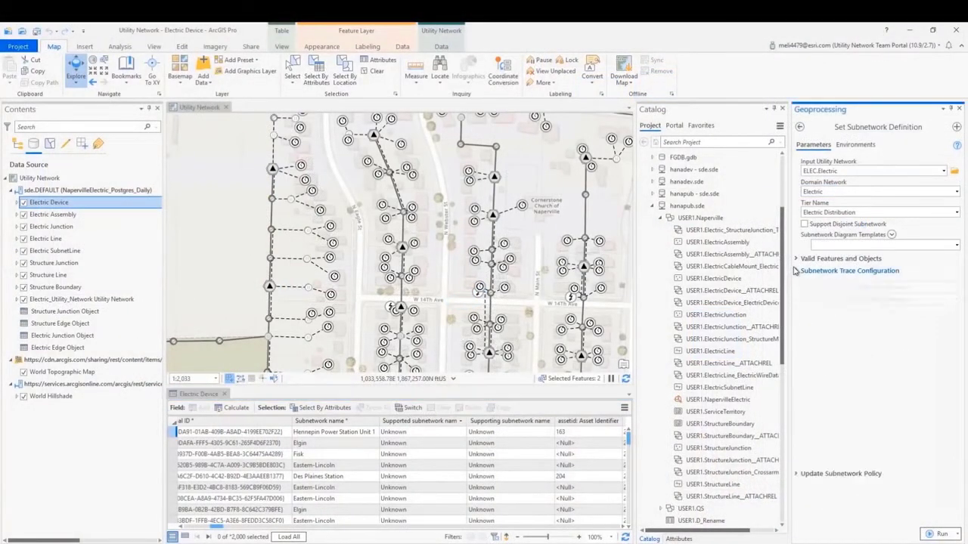
- Examine the subnetwork trace configuration and update subnetwork policy options of the Electric Distribution tier's subnetwork definition
left_click(795, 271)
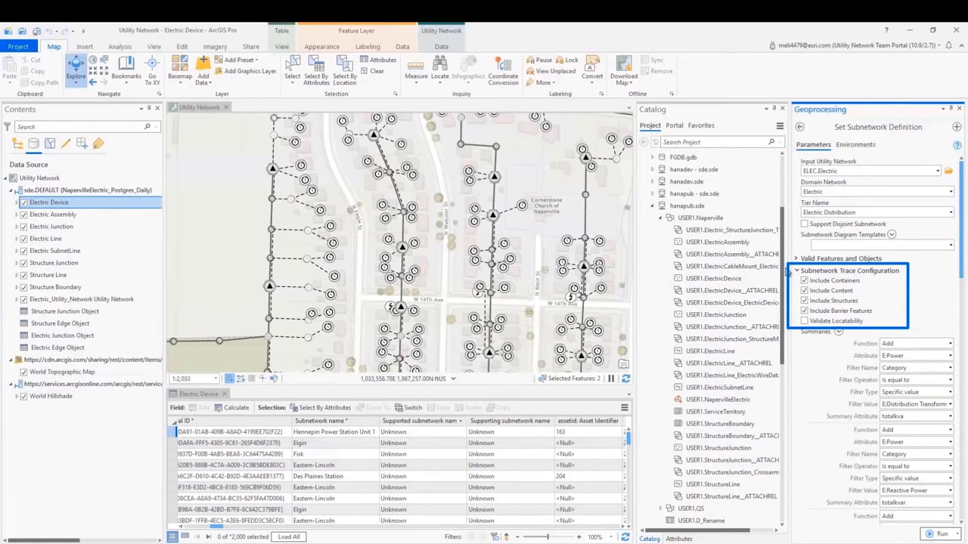
left_click(798, 270)
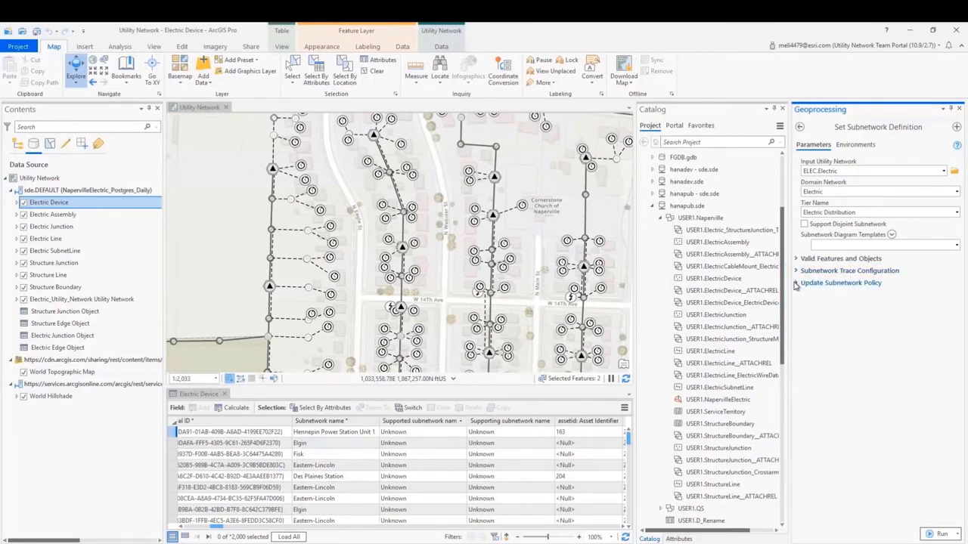
left_click(796, 284)
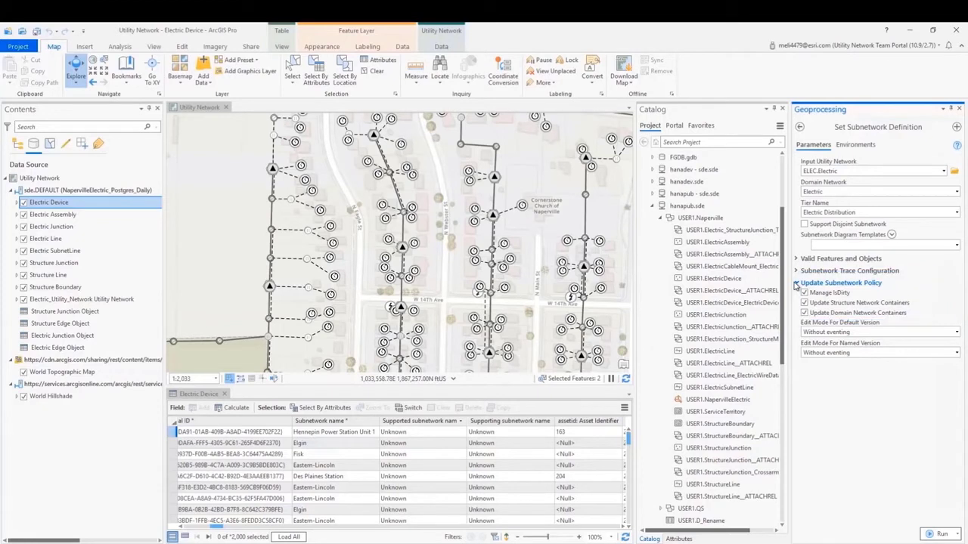
left_click(796, 283)
left_click(483, 421)
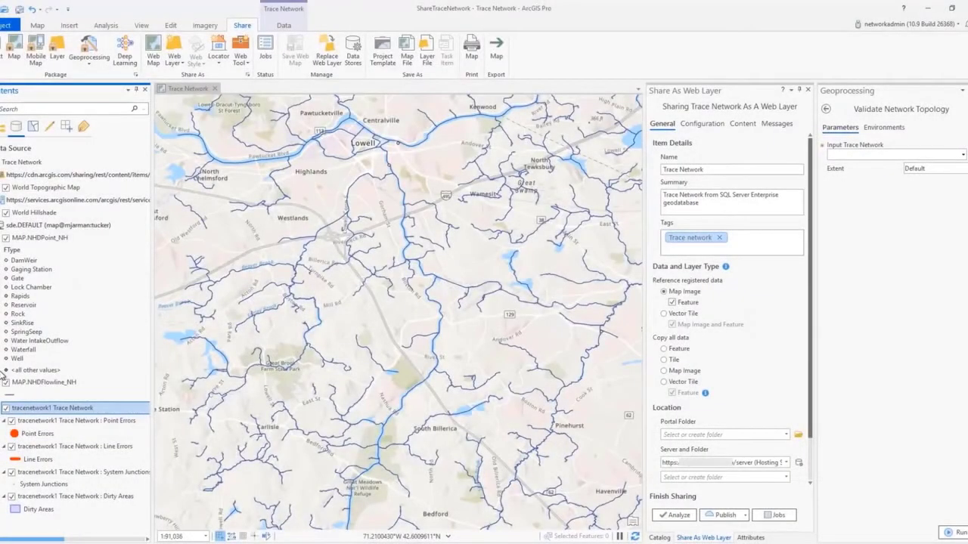
- Publish the trace network as a map image and feature web layer, and open its Trace Network feature layer in the organization's content
left_click(717, 518)
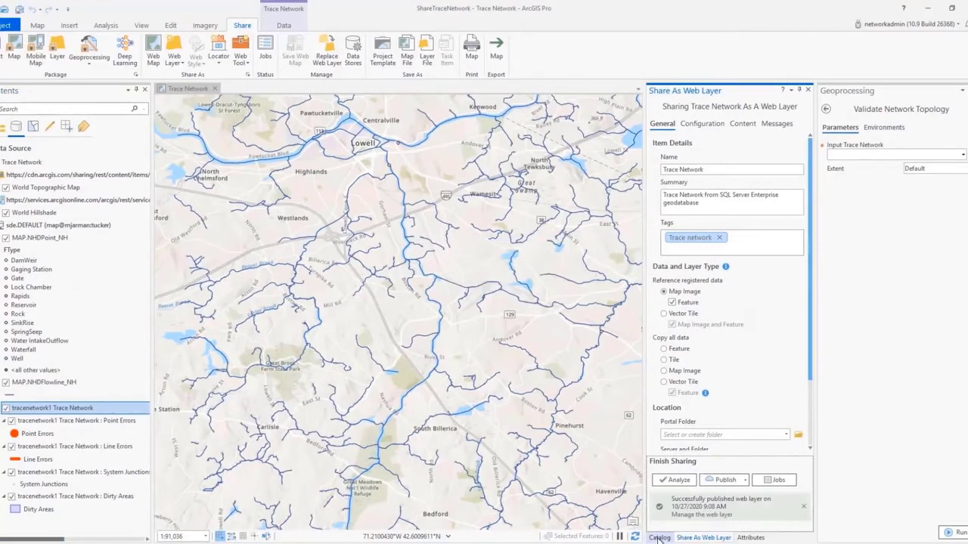
left_click(659, 538)
left_click(806, 110)
left_click(764, 146)
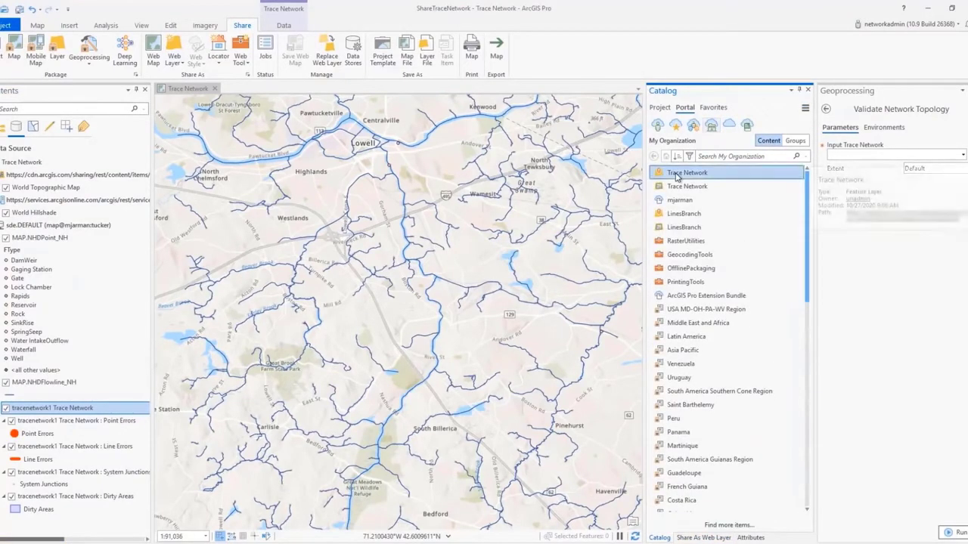
double_click(683, 174)
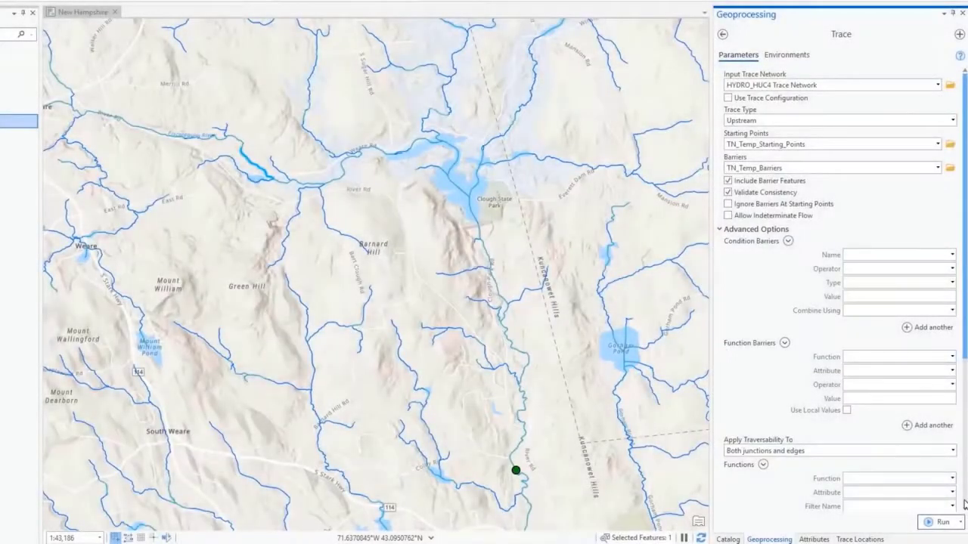
- Run the trace with Network Layers as the result type, and open the attribute table of NHDFlowline within Upstream_EverettLake
scroll(965, 506, "down", 5)
left_click(952, 464)
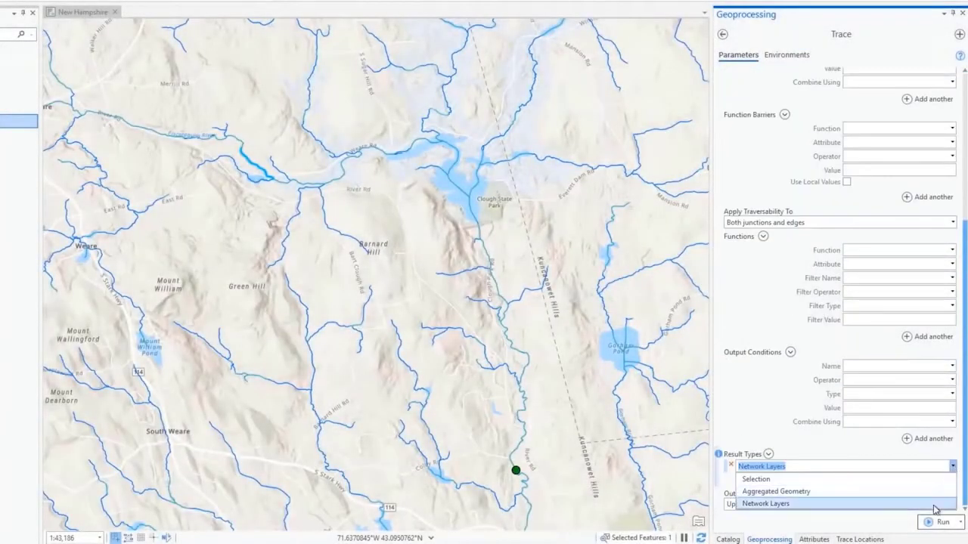
left_click(937, 506)
left_click(936, 522)
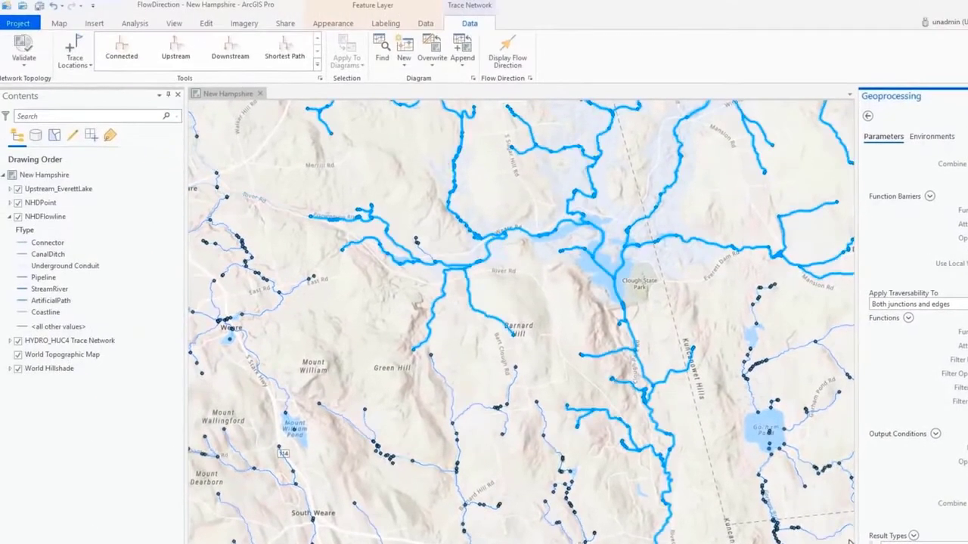
right_click(69, 230)
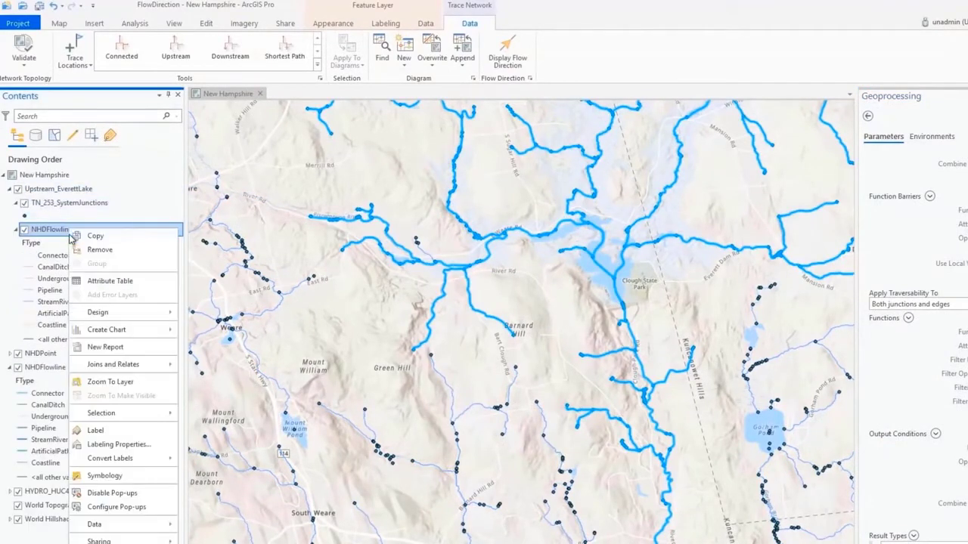
left_click(110, 281)
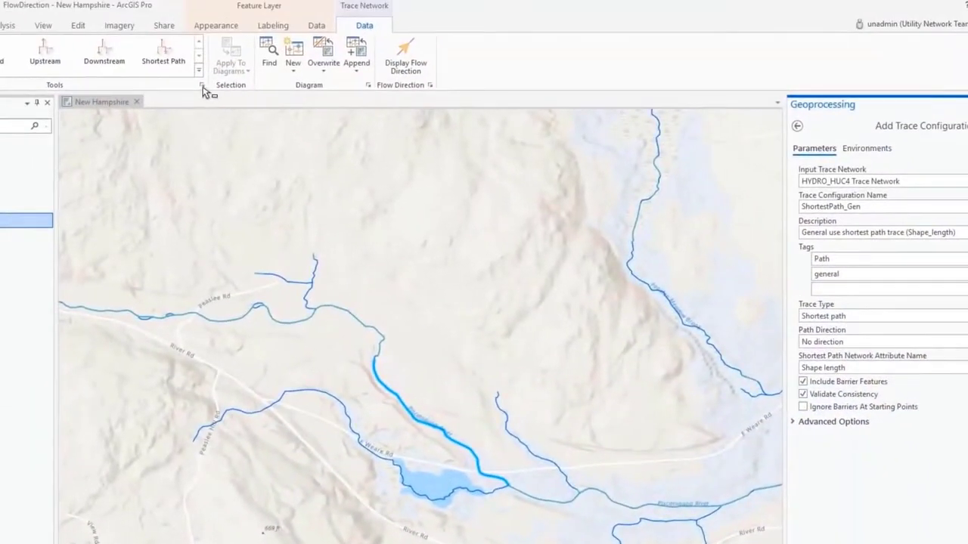
- Activate the Connected_HUC4_001 and Downstream_Piscataquog trace configurations for sharing, and share the New Hampshire map as the editable web map HUC4
left_click(203, 88)
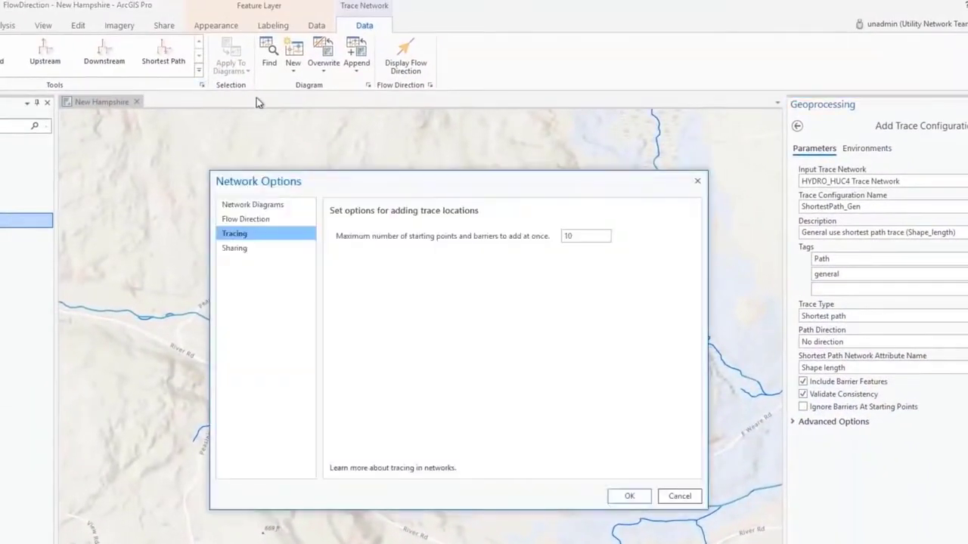
left_click(255, 247)
left_click(348, 264)
left_click(347, 277)
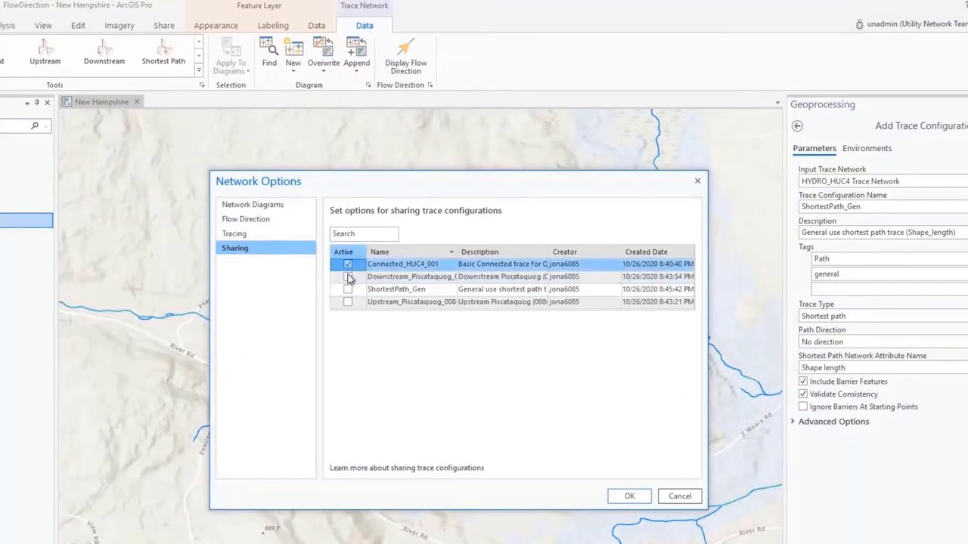
left_click(627, 497)
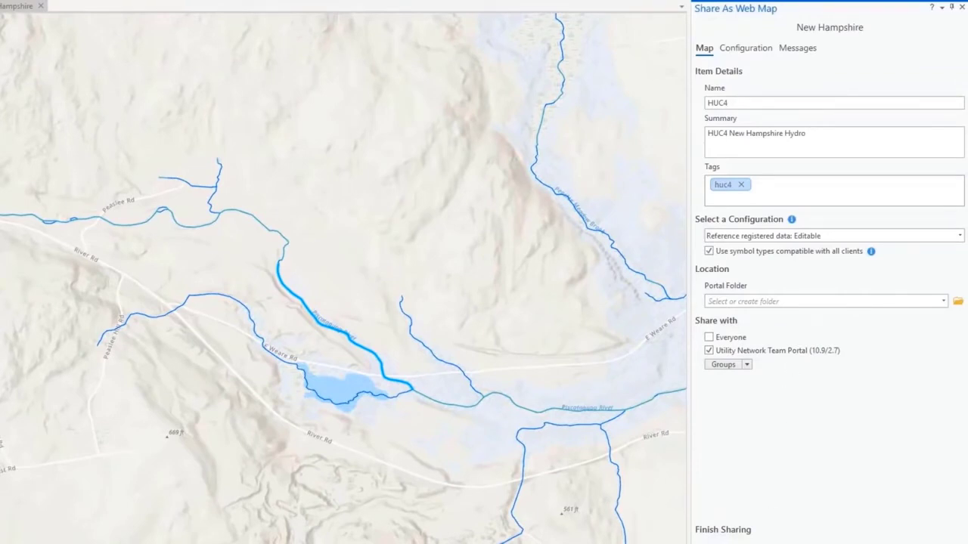
left_click(782, 540)
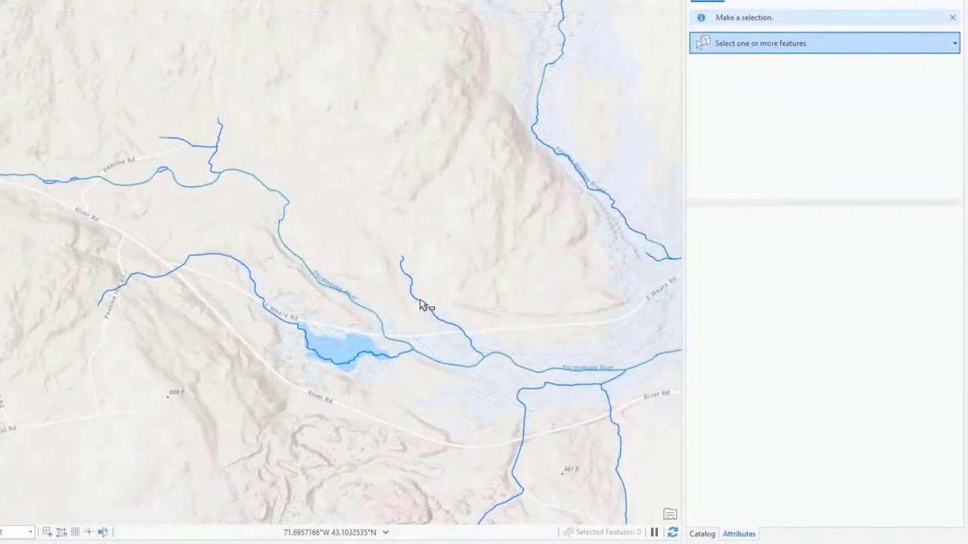
- Select the short NHDFlowline stream northeast of the small pond and set its flow direction to Indeterminate
left_click(428, 303)
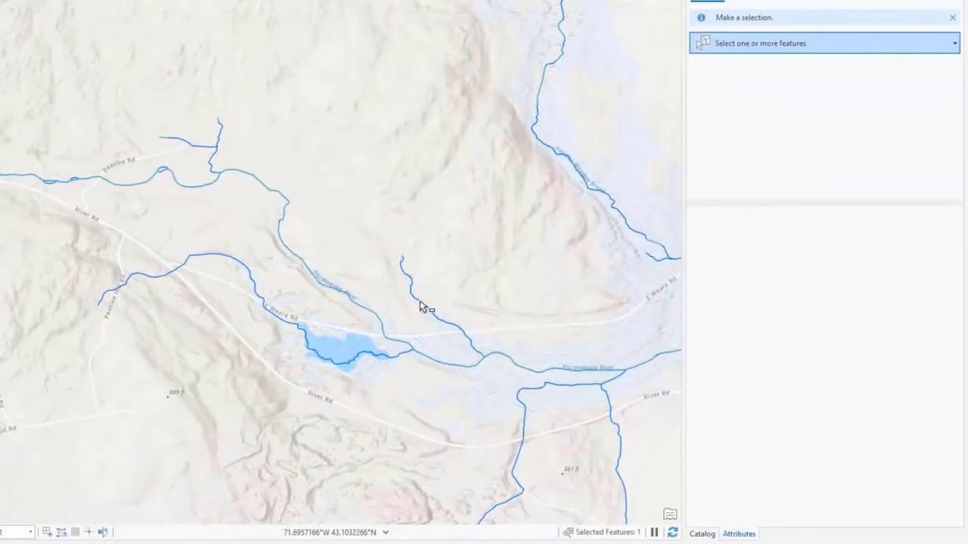
scroll(884, 420, "down", 3)
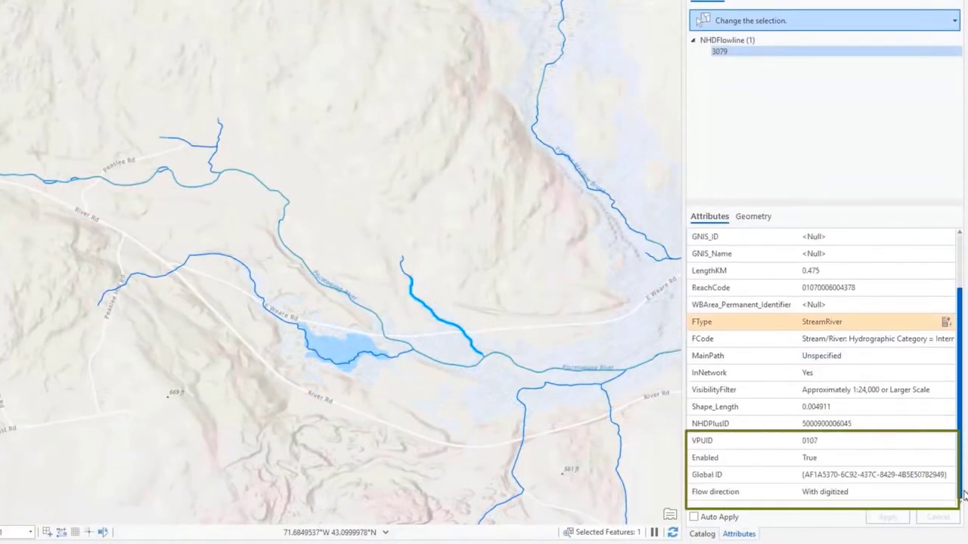
left_click(933, 493)
left_click(913, 456)
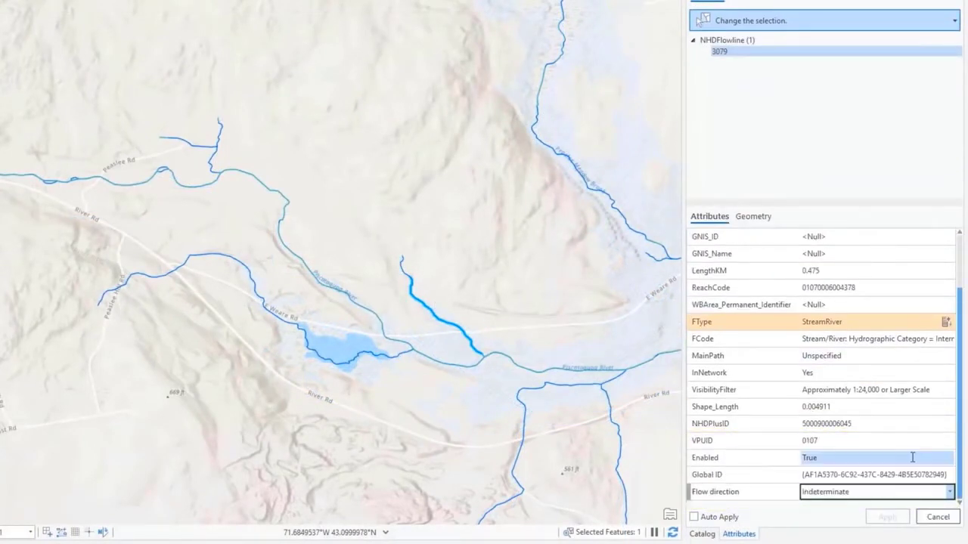
left_click(888, 517)
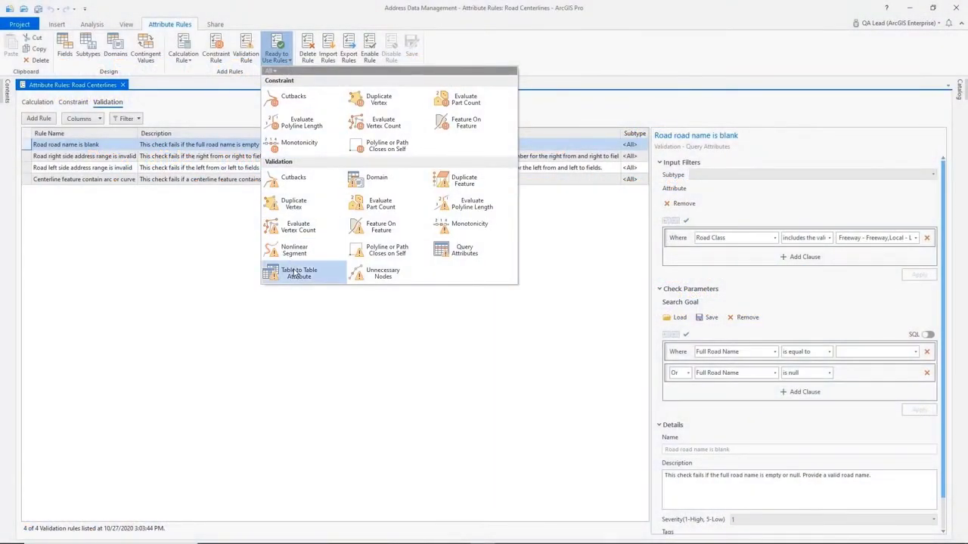
- Name the new rule "Road name missing from master street list." and describe it as failing when the full road name is absent from that index
key("Escape")
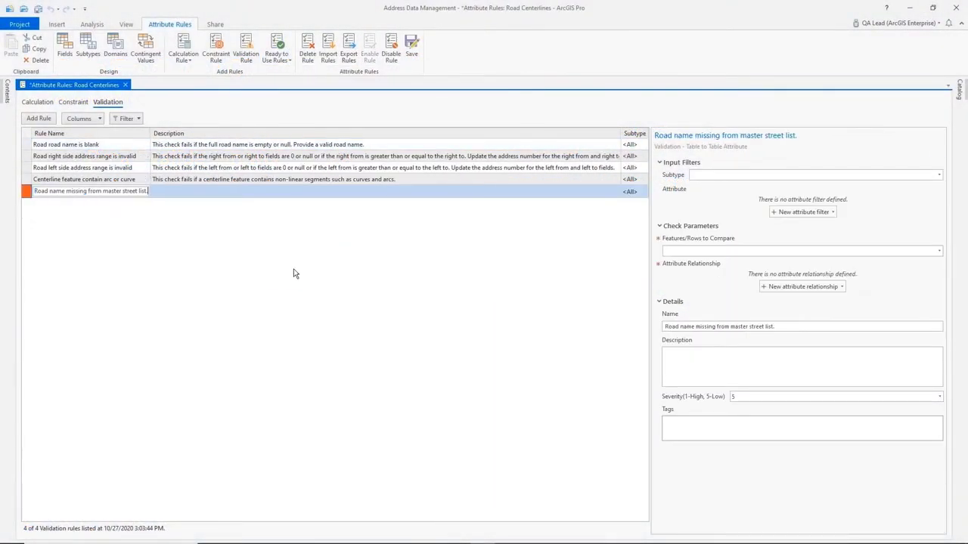
left_click(159, 192)
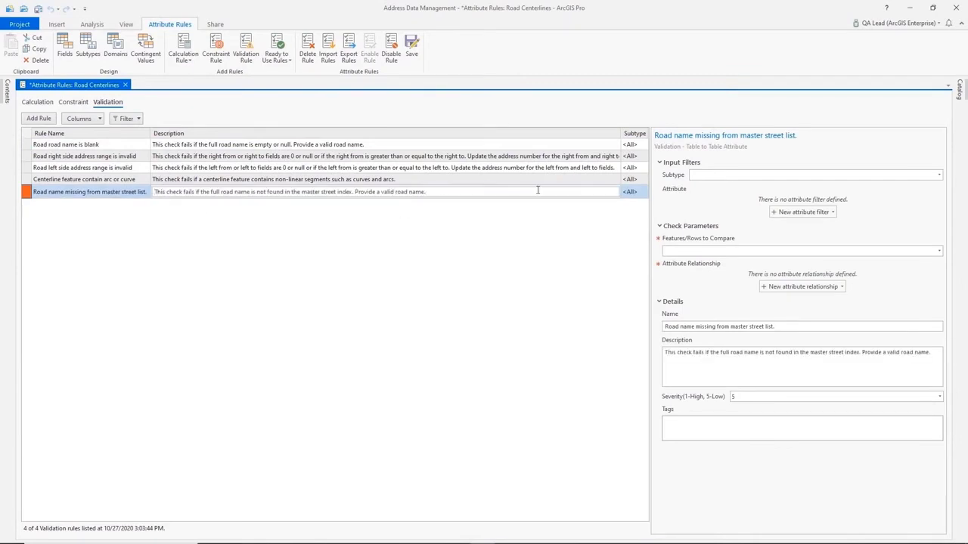
- Add an attribute filter to the rule where Road Class is equal to Local - Local, and apply it
left_click(833, 213)
left_click(832, 225)
left_click(777, 238)
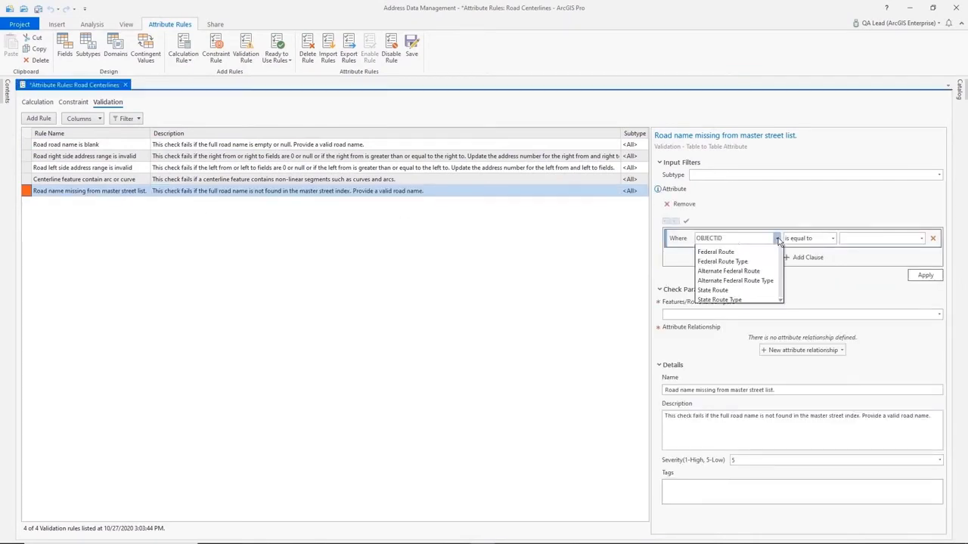
scroll(751, 331, "down", 3)
left_click(739, 402)
left_click(921, 238)
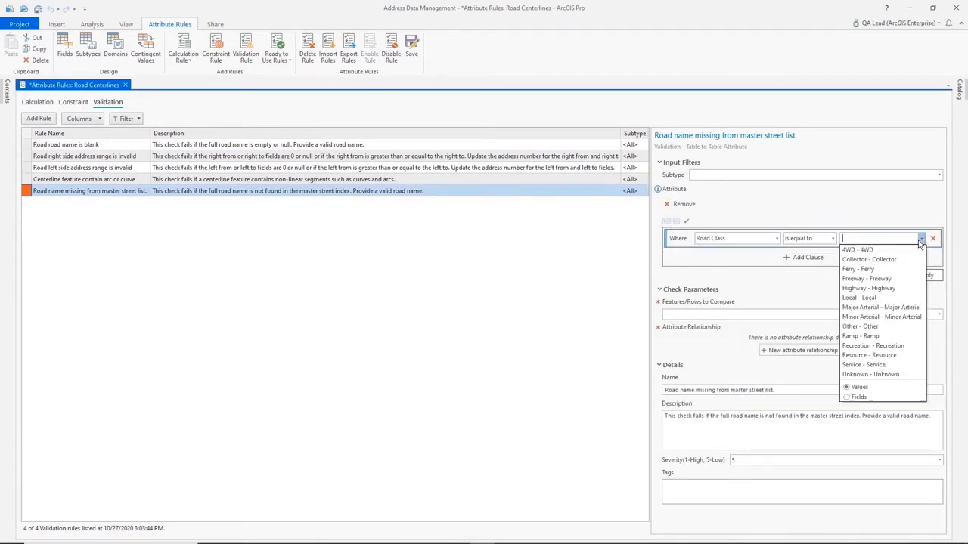
left_click(877, 279)
left_click(926, 275)
- Set MasterRoadName as the rows to compare and define an attribute relationship where Full Road Name is not equal to the compared field
left_click(792, 313)
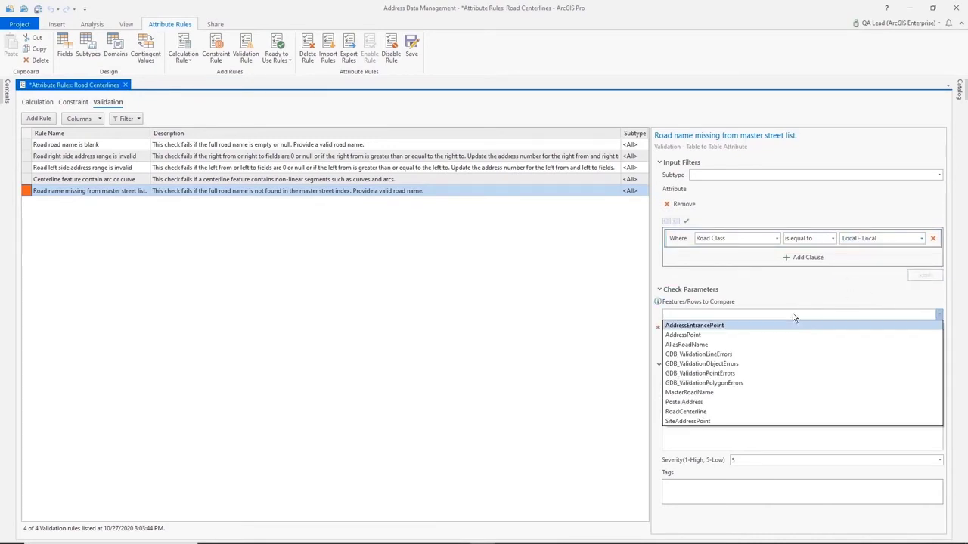
left_click(755, 394)
left_click(841, 353)
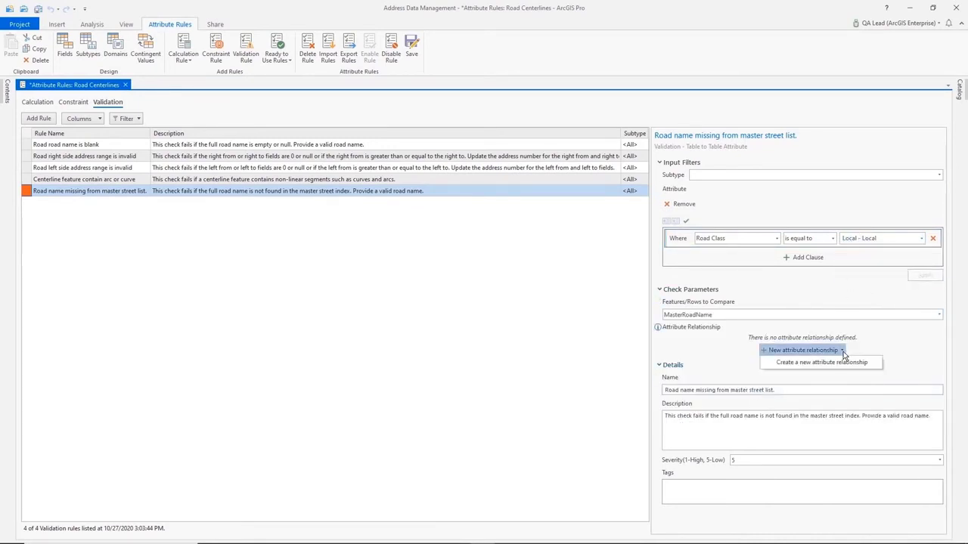
left_click(843, 367)
left_click(775, 377)
left_click_drag(779, 251, 780, 278)
left_click(718, 231)
left_click(828, 375)
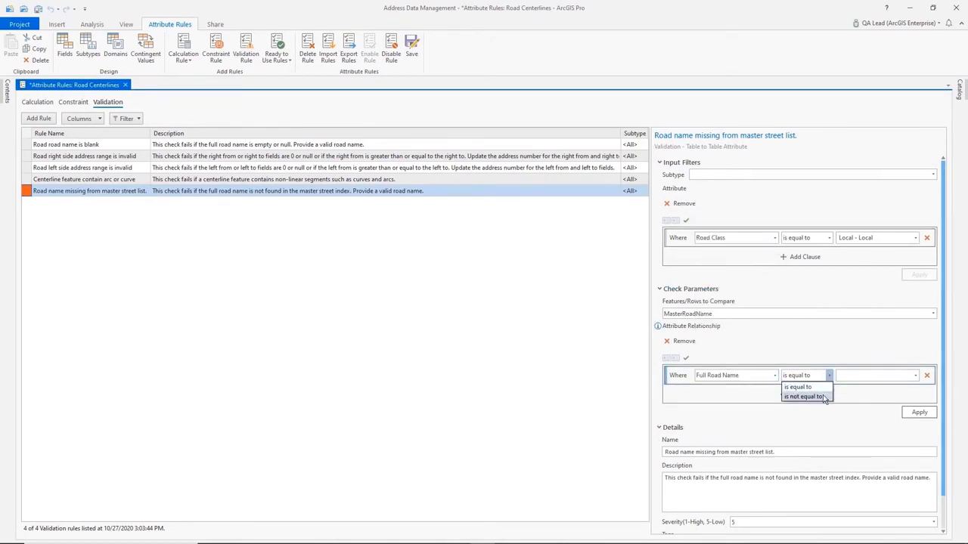
left_click(799, 395)
left_click(916, 375)
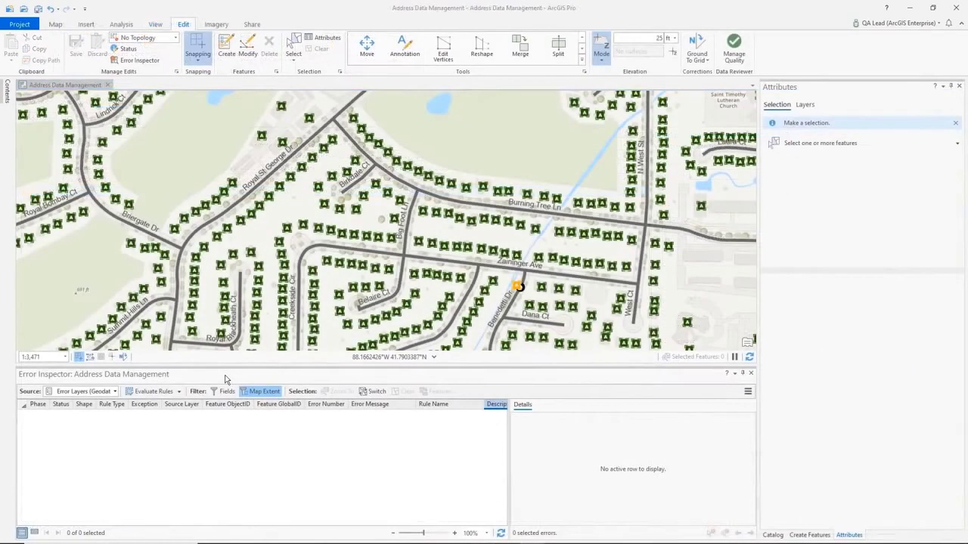
- Evaluate the validation rules in the map extent, and select the first of the errors filtered to severity 1
left_click(142, 394)
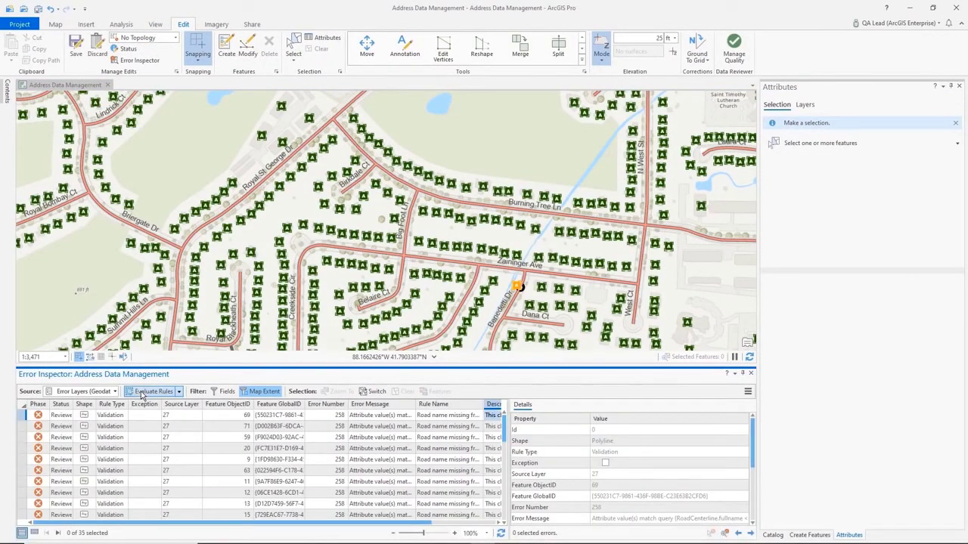
left_click(225, 392)
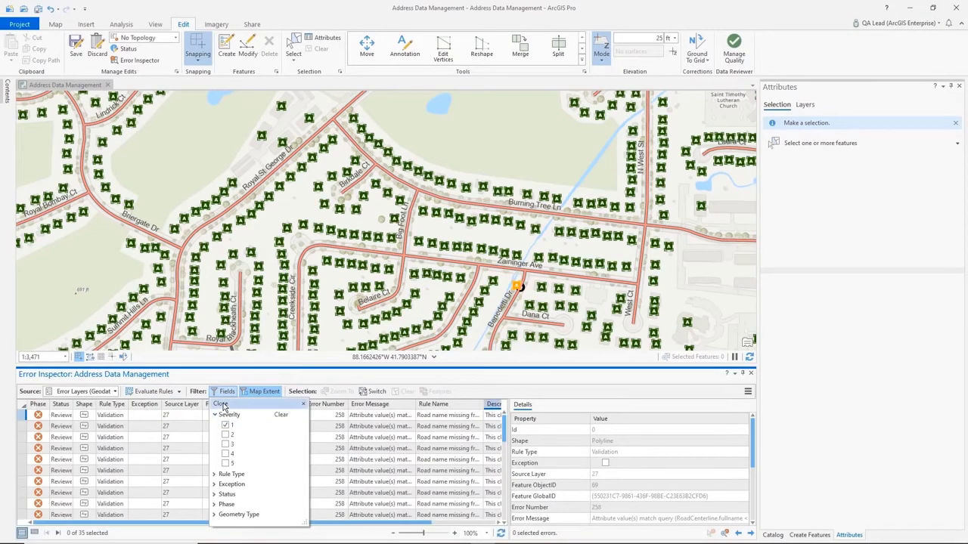
left_click(220, 404)
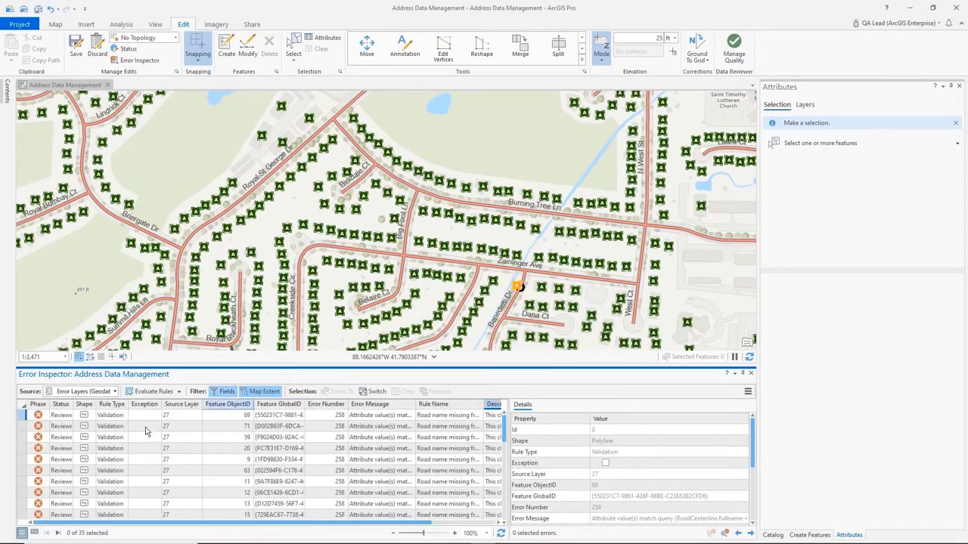
left_click(34, 416)
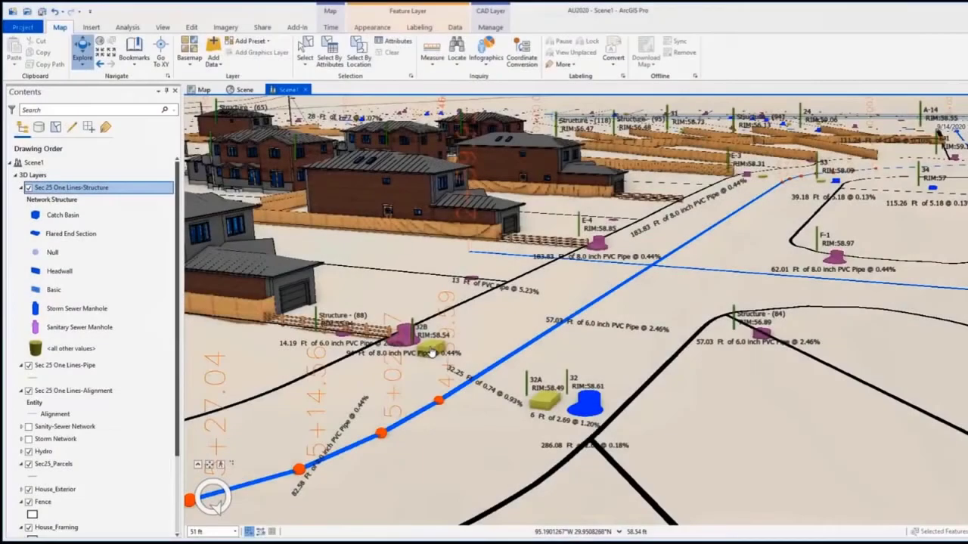
- Inspect the attributes and style of structure 32B in the 3D scene, and toggle the visibility of the Sec 25 One Lines-Alignment layer
left_click(428, 338)
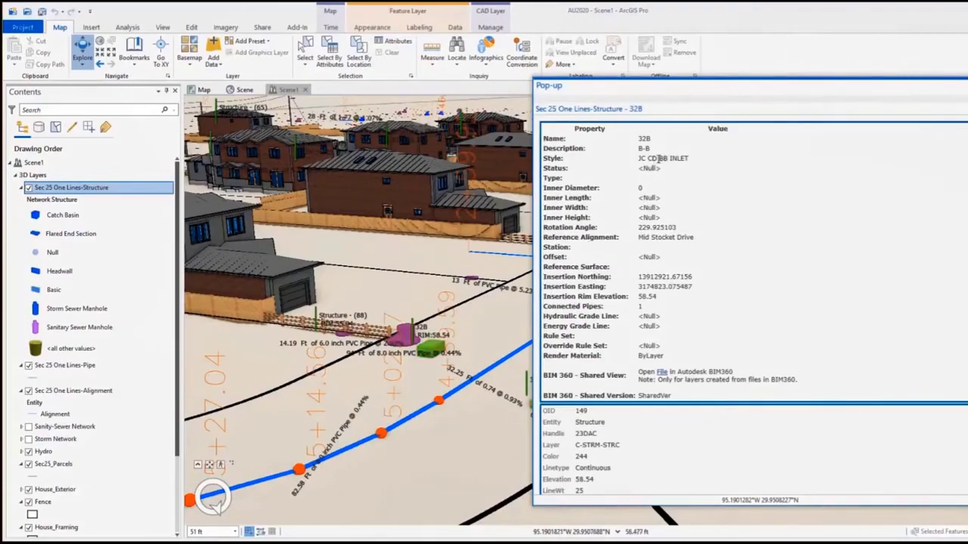
left_click_drag(669, 158, 711, 165)
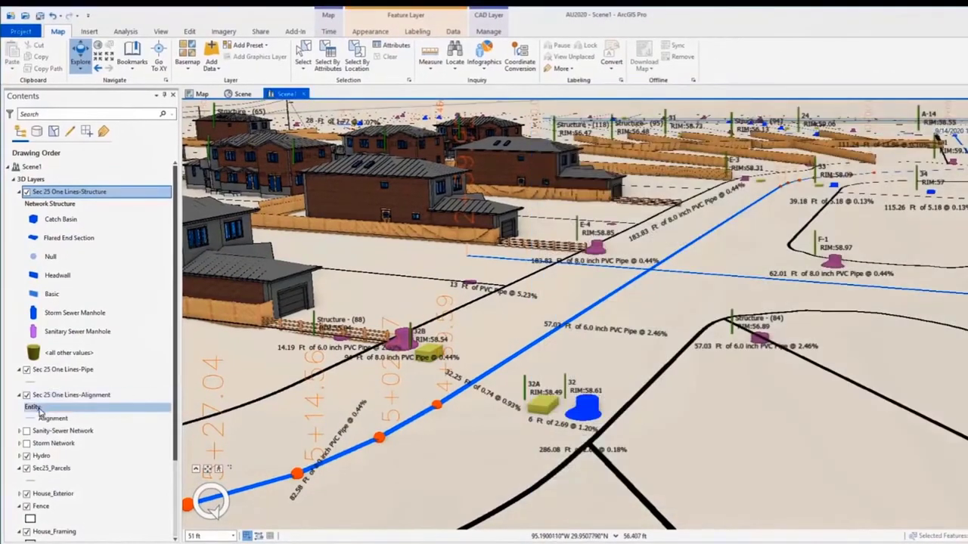
left_click(29, 391)
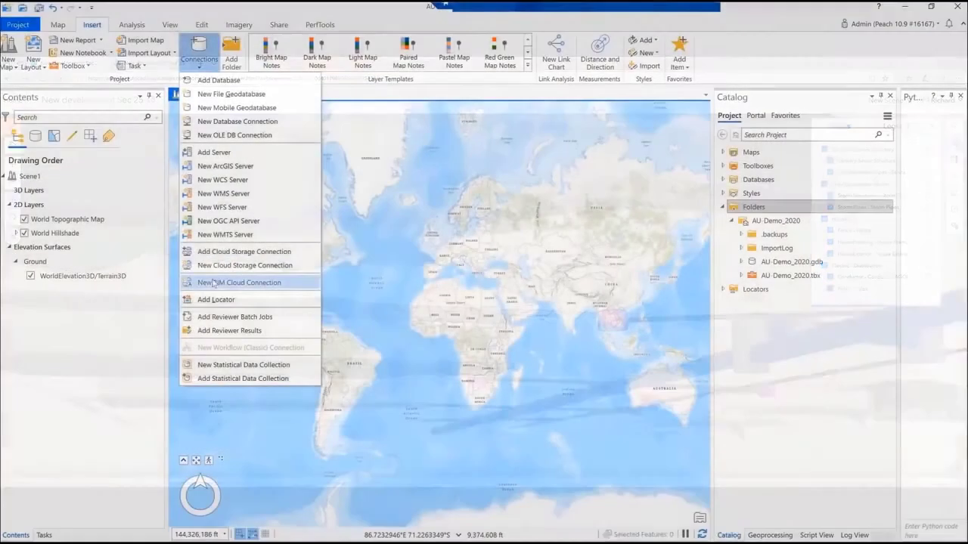
- Create a new BIM cloud connection named AU-Demo with BIM 360 as the connection type
left_click(211, 284)
type("AU Demo")
left_click(539, 305)
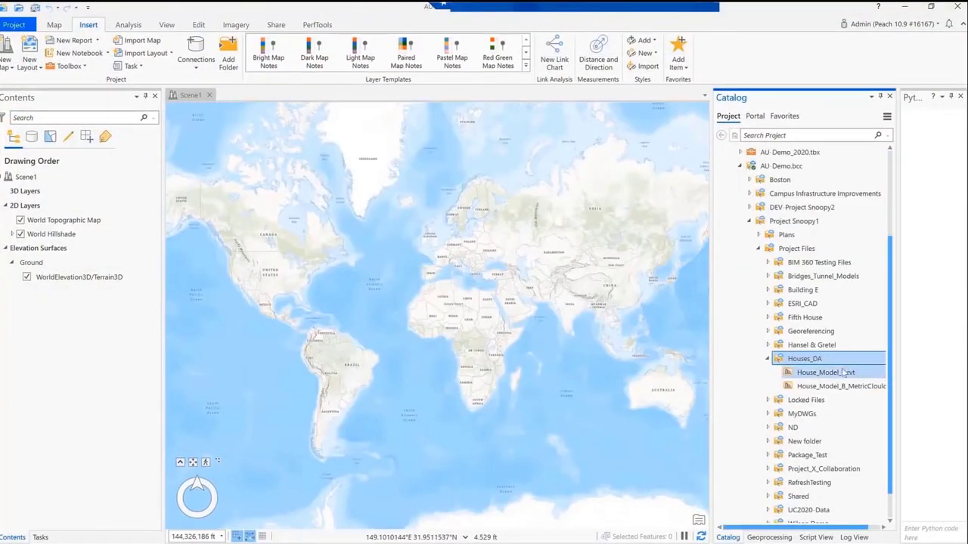
- Download House_Model_B.rvt from Houses_DA to the project folder, and refresh the local model from its source
right_click(840, 372)
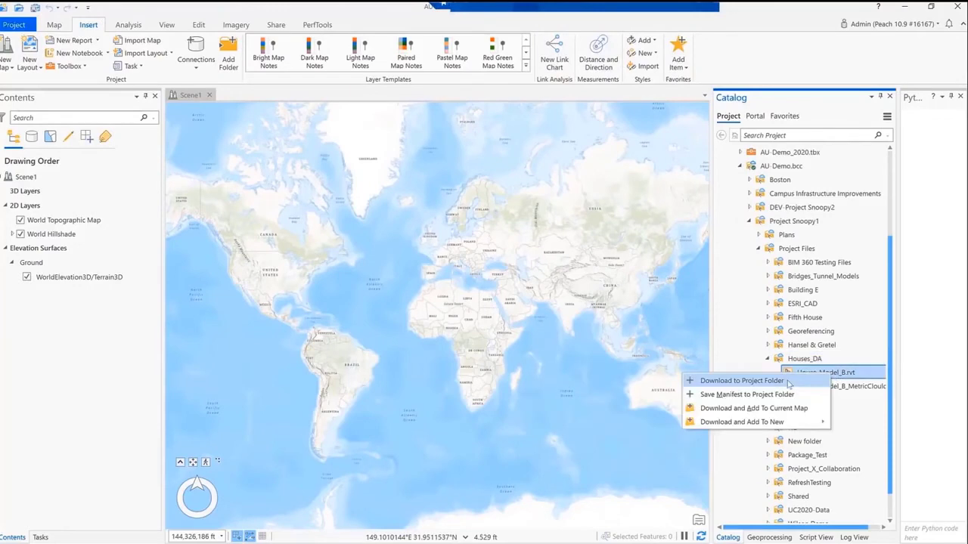
left_click(788, 381)
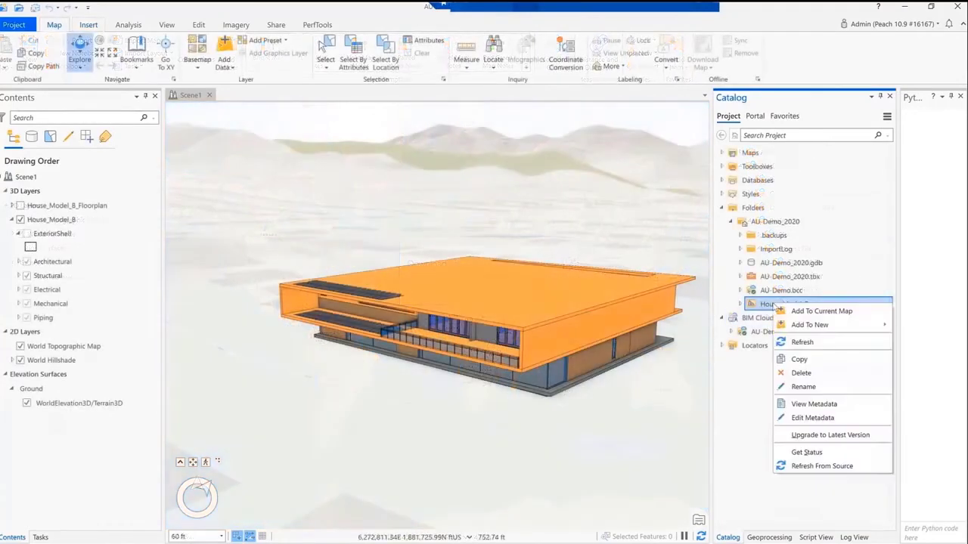
left_click(803, 466)
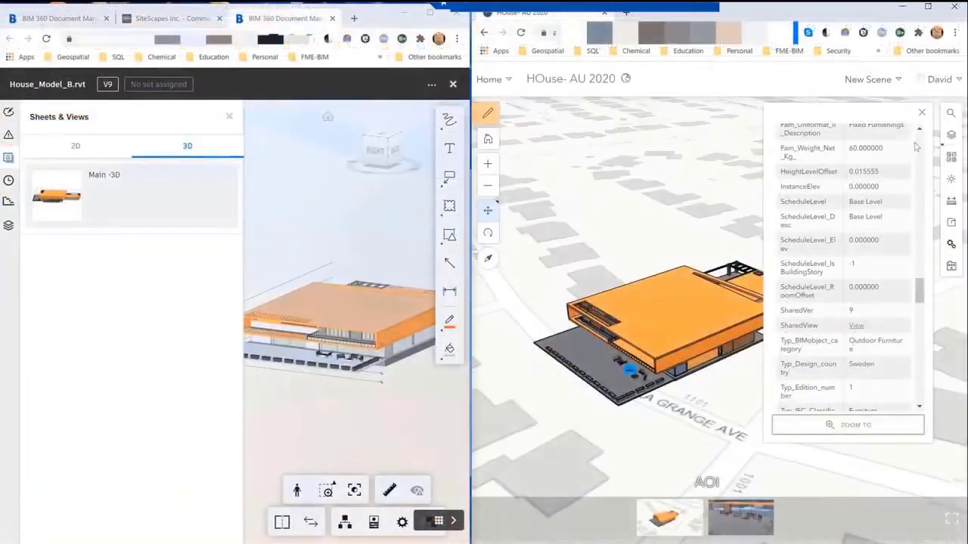
- In the HOuse- AU 2020 web scene in Scene Viewer, open the daylight settings and play the time-of-day animation
left_click(951, 178)
left_click(918, 148)
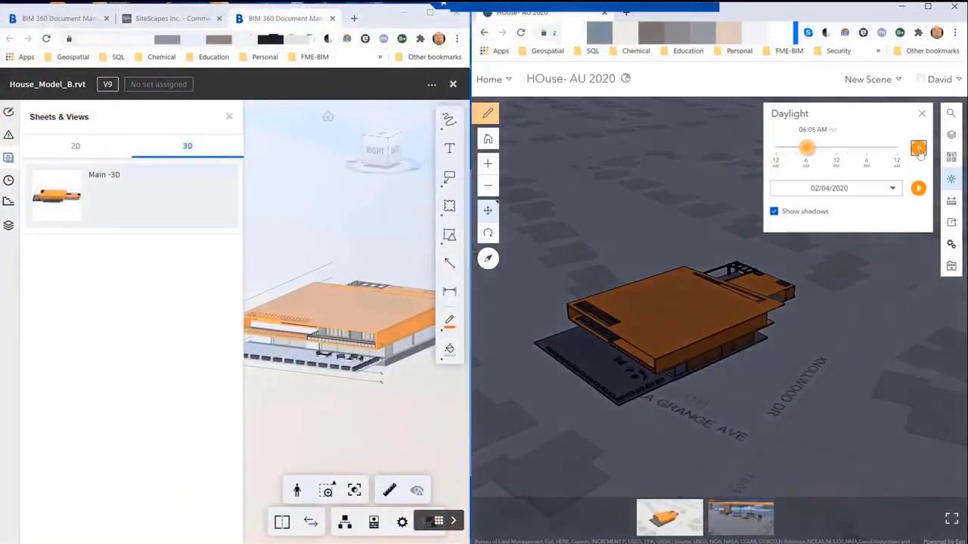